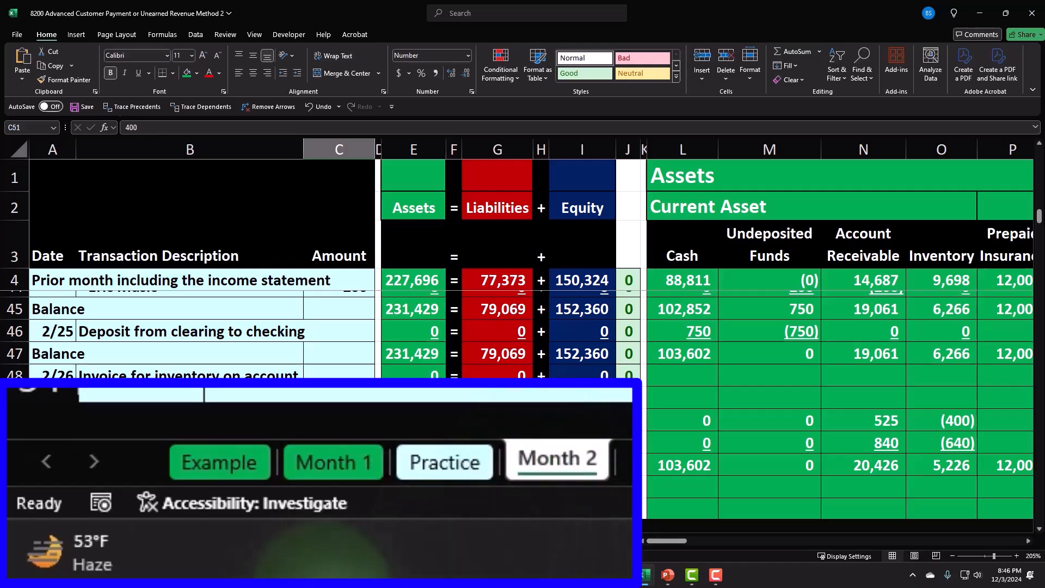
# - On the Example sheet, examine the 2/27 advance payment and invoice entries and their Account Receivable and Unearned Revenue columns
pyautogui.click(253, 469)
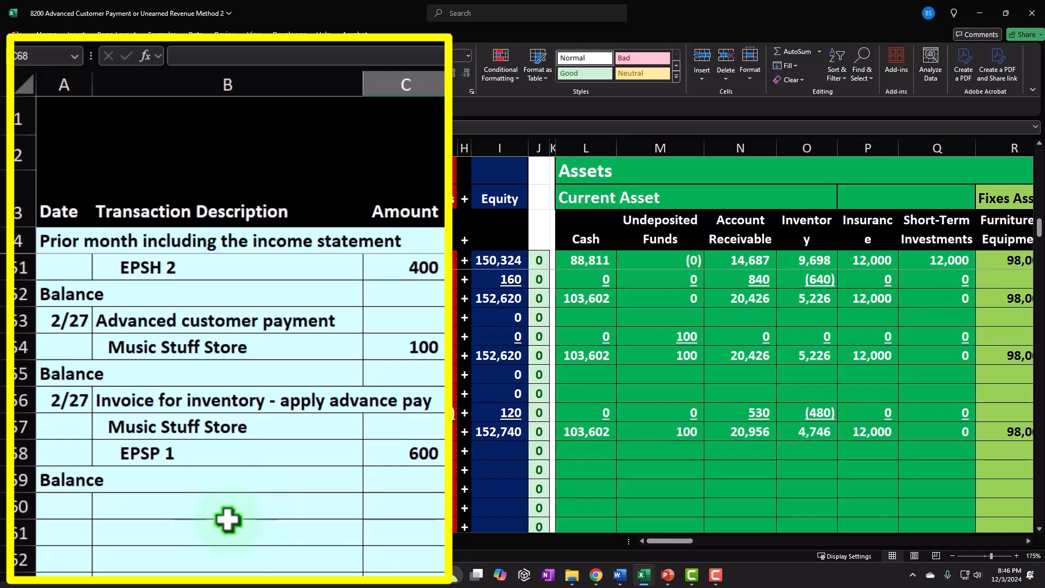
pyautogui.click(228, 522)
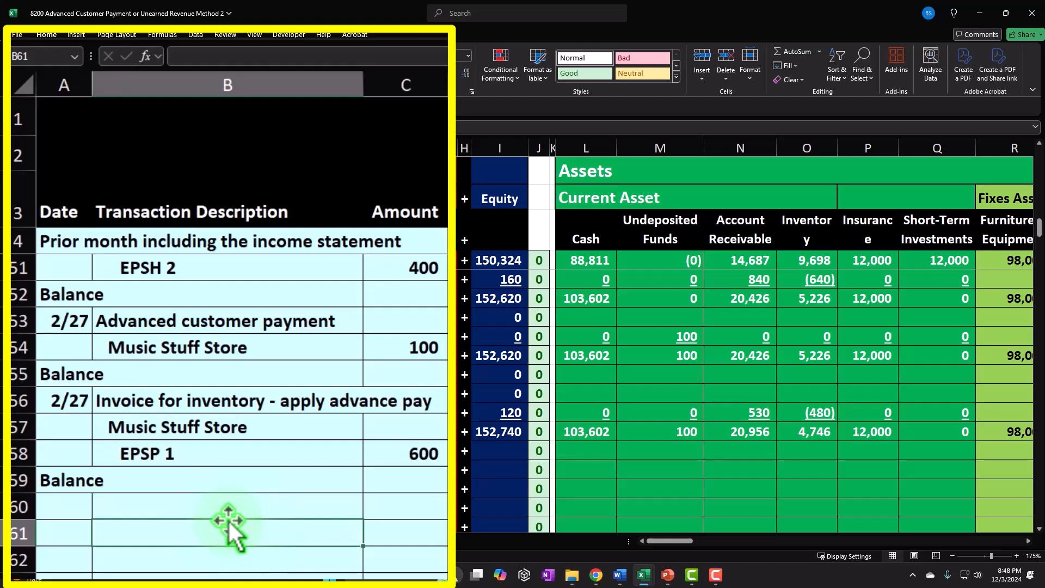
pyautogui.click(228, 521)
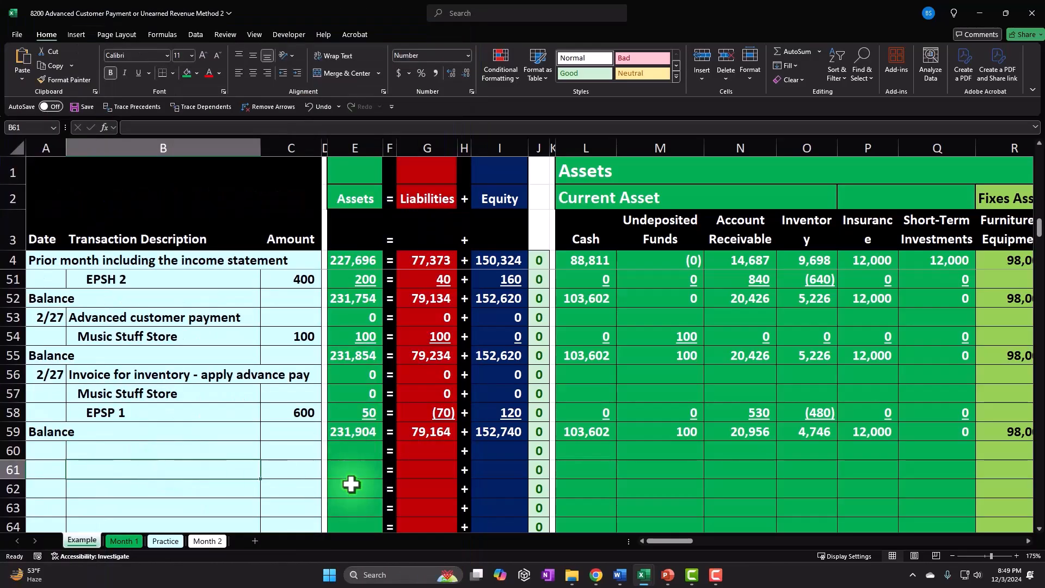
pyautogui.moveTo(678, 544); pyautogui.dragTo(682, 551)
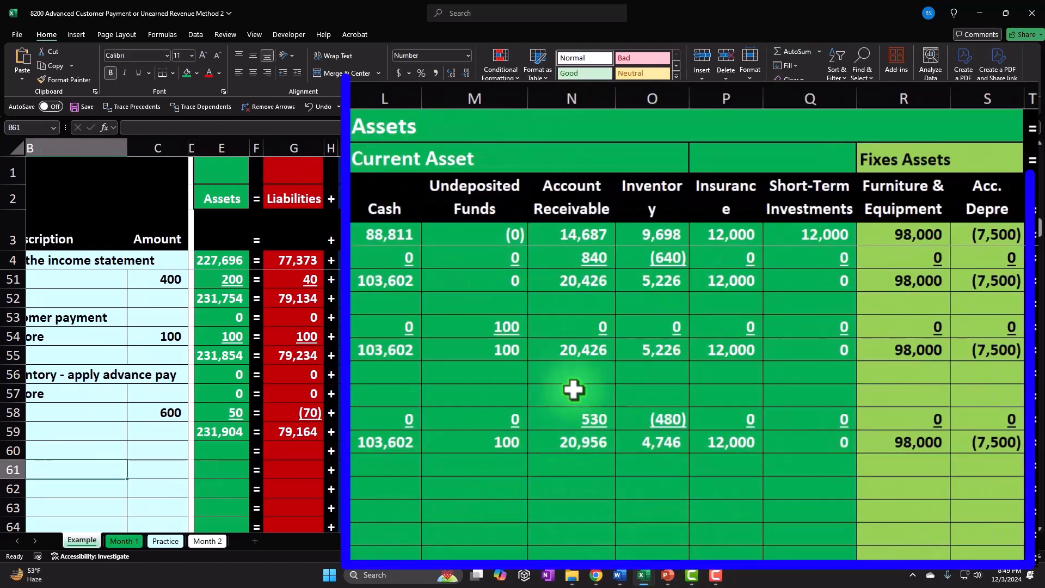
pyautogui.click(567, 194)
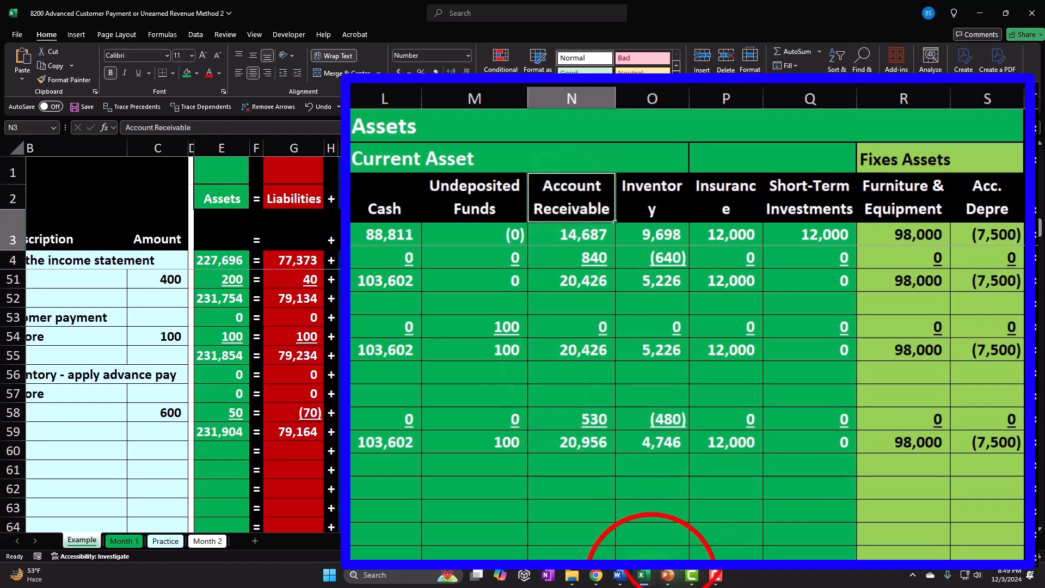
pyautogui.moveTo(674, 543); pyautogui.dragTo(698, 542)
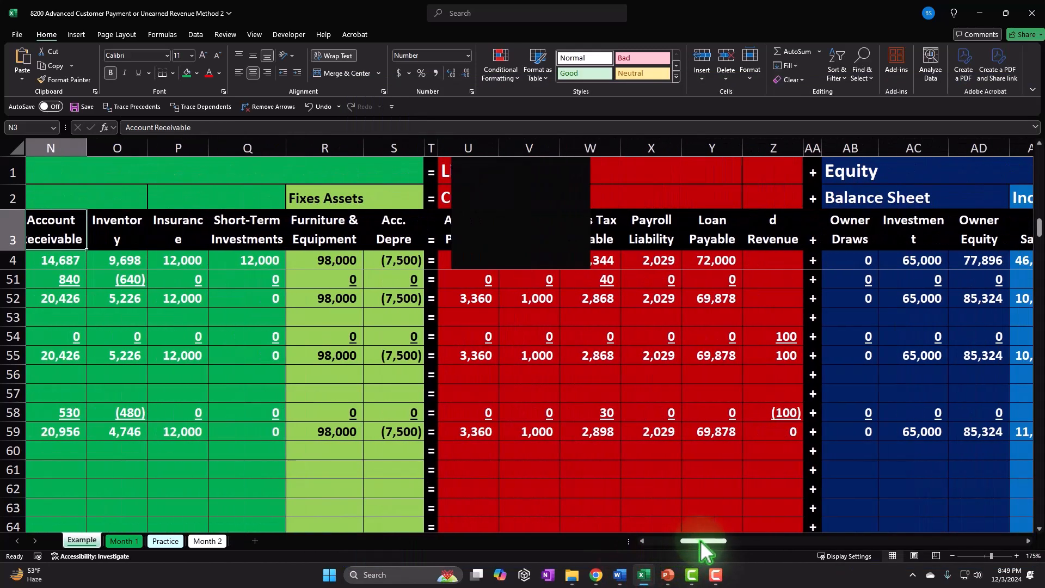
pyautogui.click(955, 142)
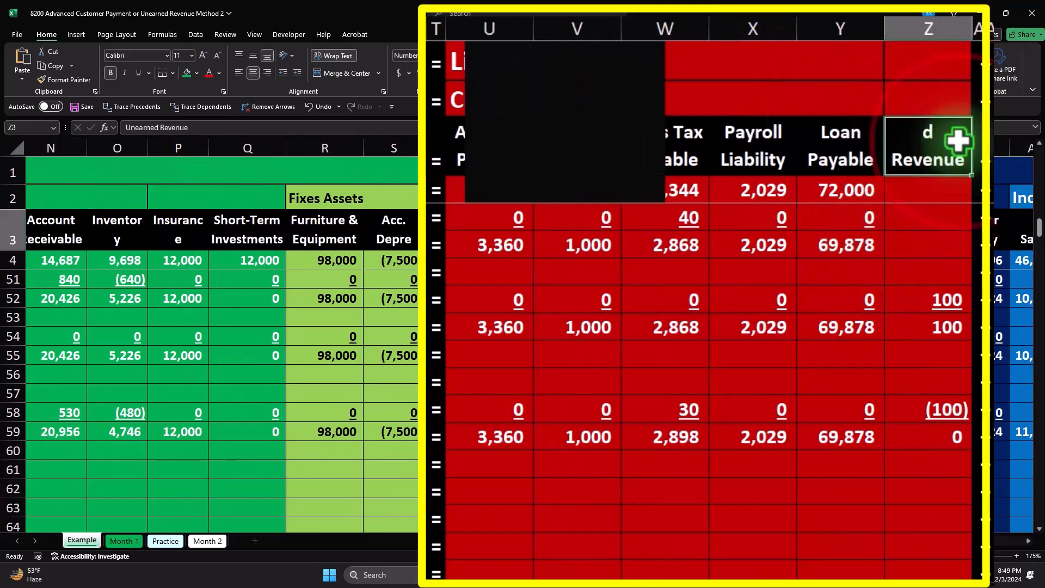
pyautogui.moveTo(497, 52); pyautogui.dragTo(645, 199)
pyautogui.doubleClick(642, 188)
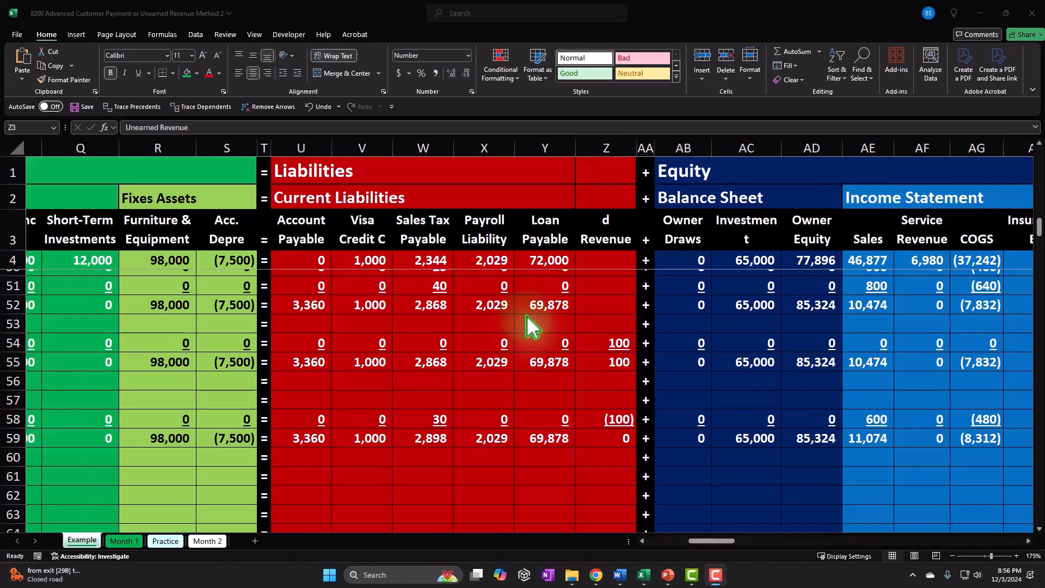
# - Examine the Account Receivable and Unearned Revenue subsidiary ledgers on the Example sheet, including the Music Stuff Store entry in AV58
pyautogui.click(716, 540)
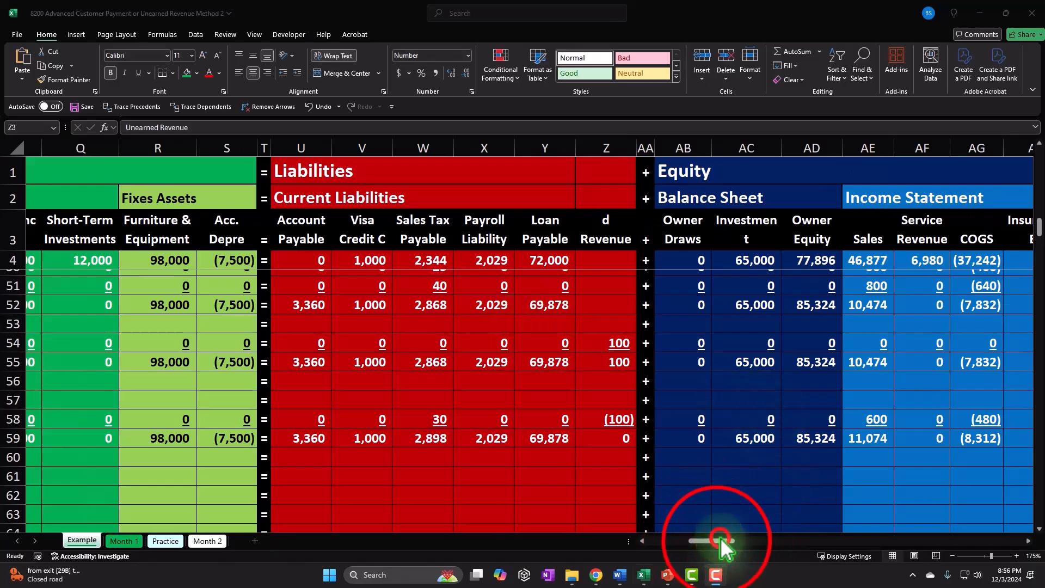
pyautogui.moveTo(716, 541); pyautogui.dragTo(775, 541)
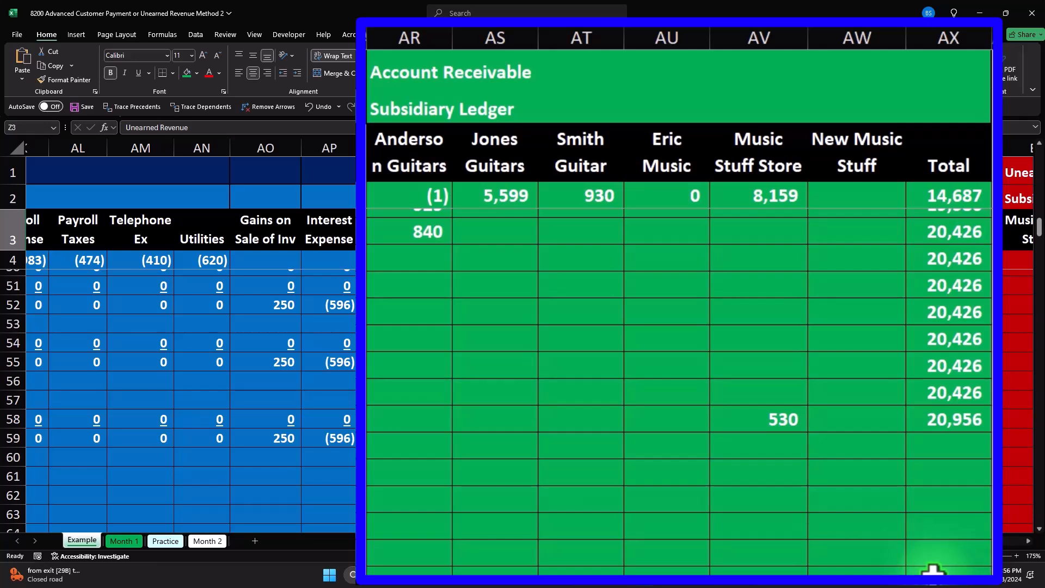
pyautogui.click(428, 72)
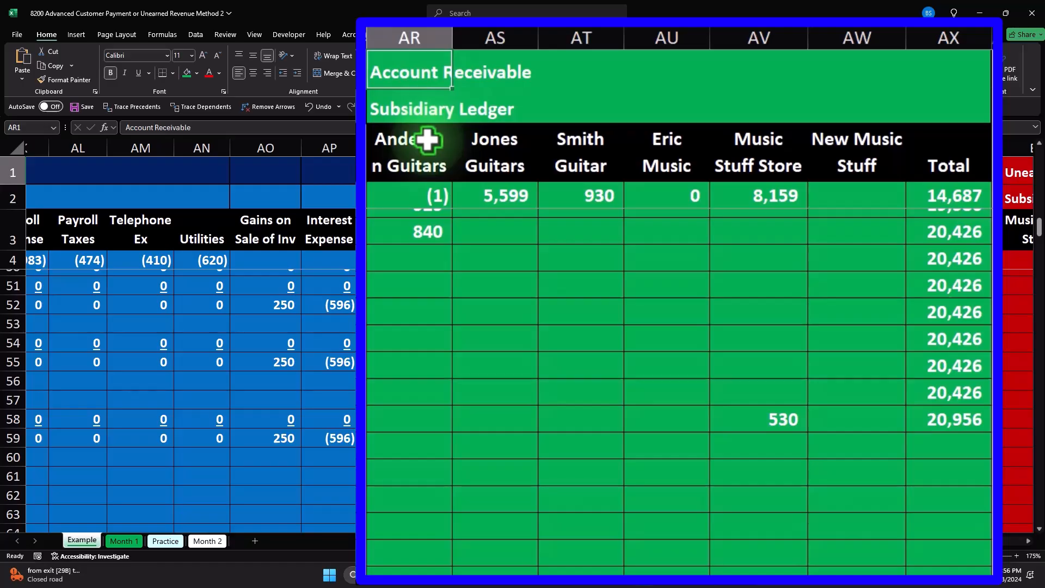
pyautogui.moveTo(427, 140); pyautogui.dragTo(867, 145)
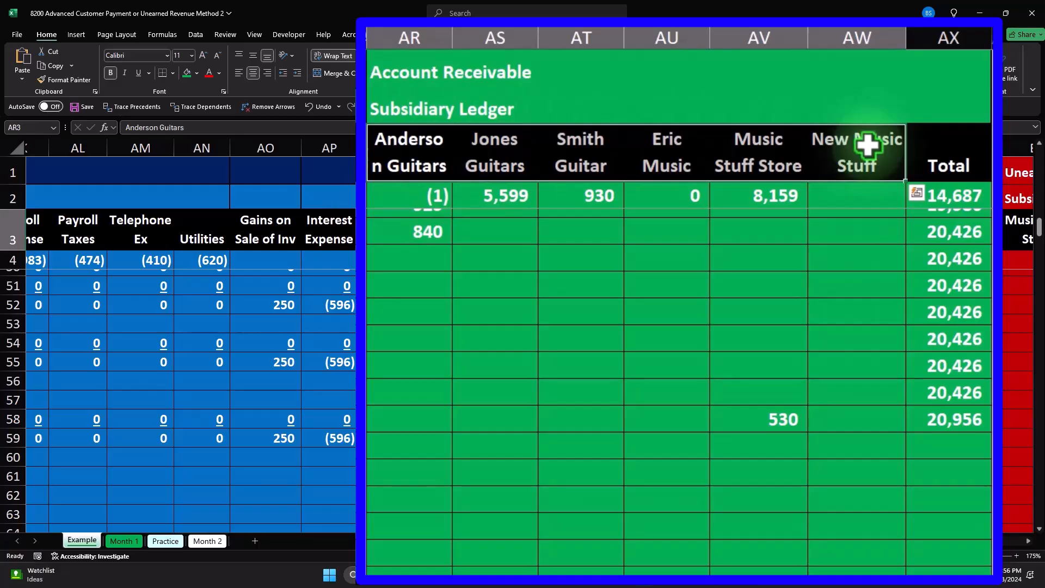
pyautogui.click(430, 80)
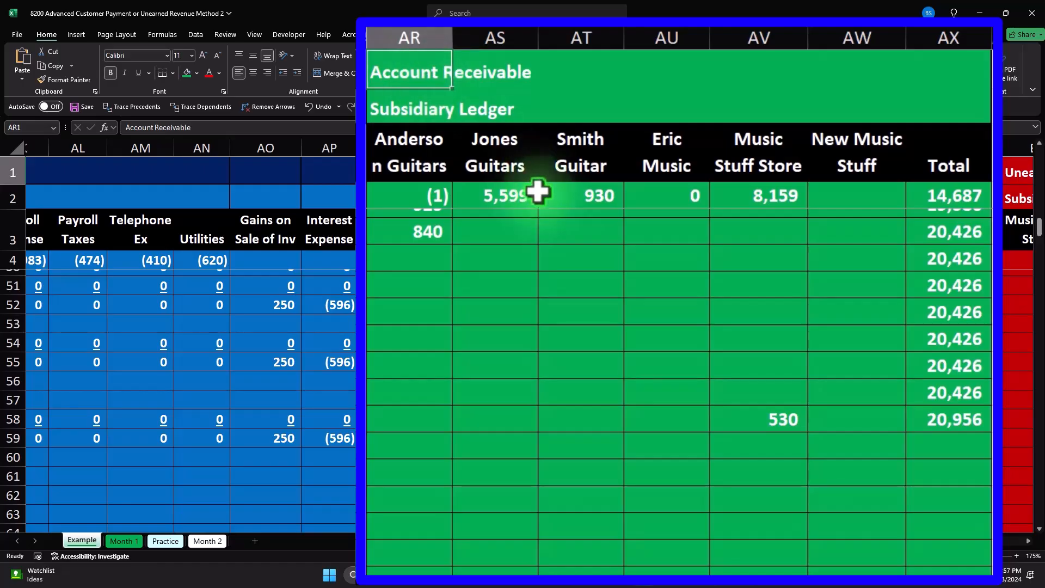
pyautogui.moveTo(772, 541); pyautogui.dragTo(787, 540)
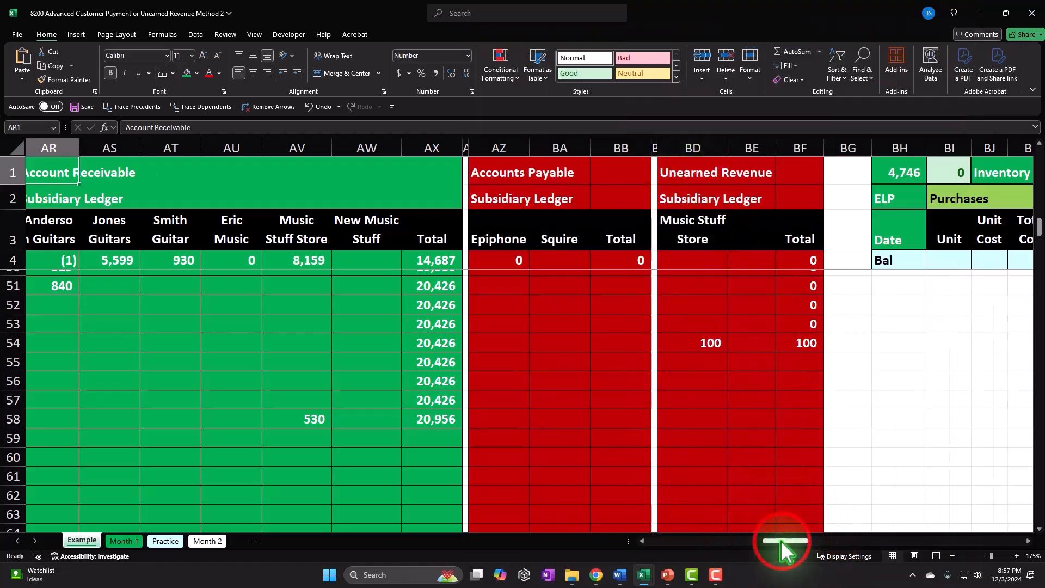
pyautogui.moveTo(782, 540); pyautogui.dragTo(771, 540)
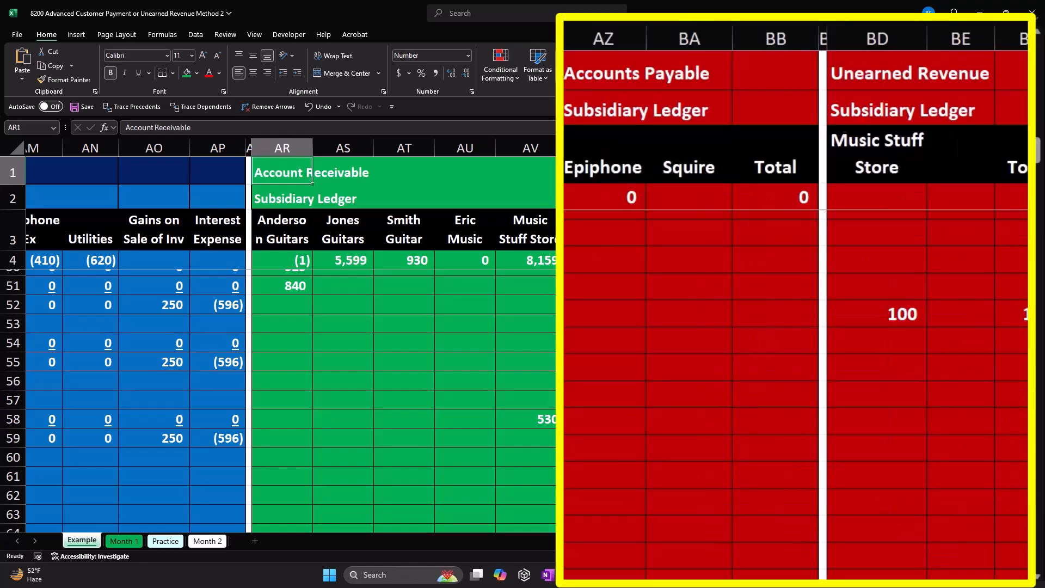
pyautogui.click(886, 77)
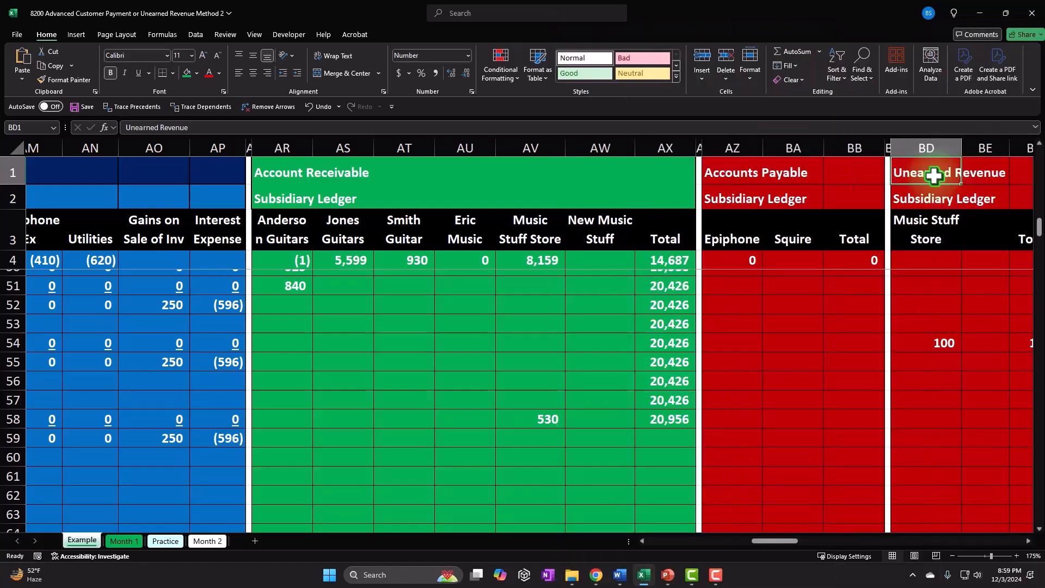
pyautogui.click(611, 424)
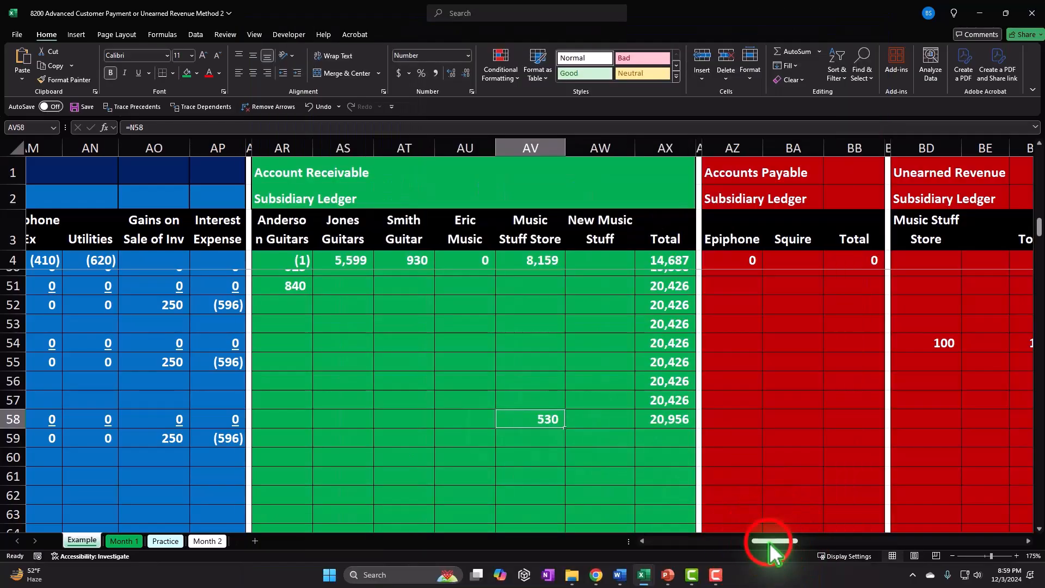
# - On the Month 2 sheet, enter the date 2/27 in A53 and the description "Advanced custoemr payment" in B53
pyautogui.moveTo(769, 542); pyautogui.dragTo(659, 547)
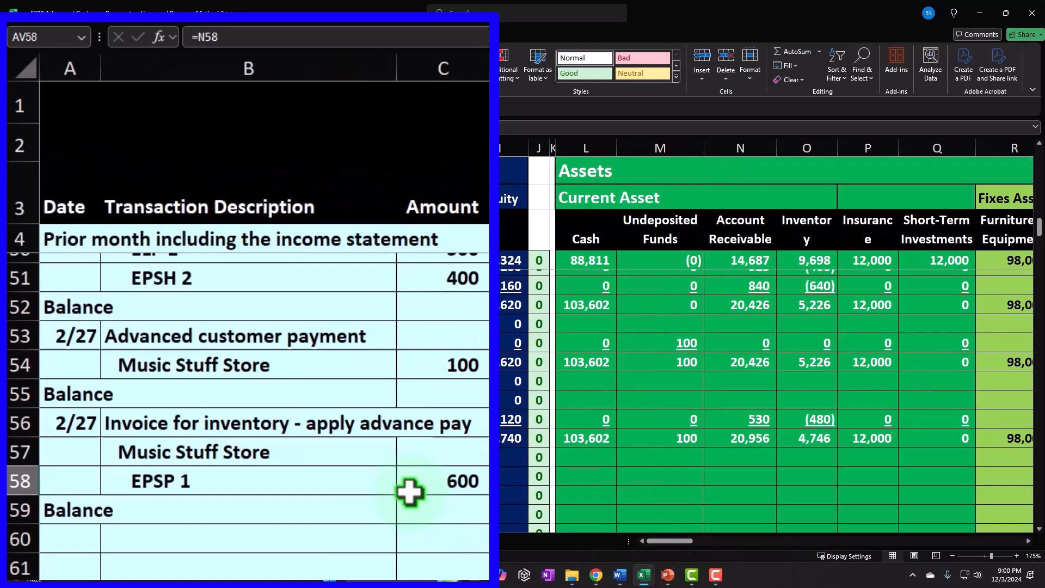
pyautogui.click(240, 508)
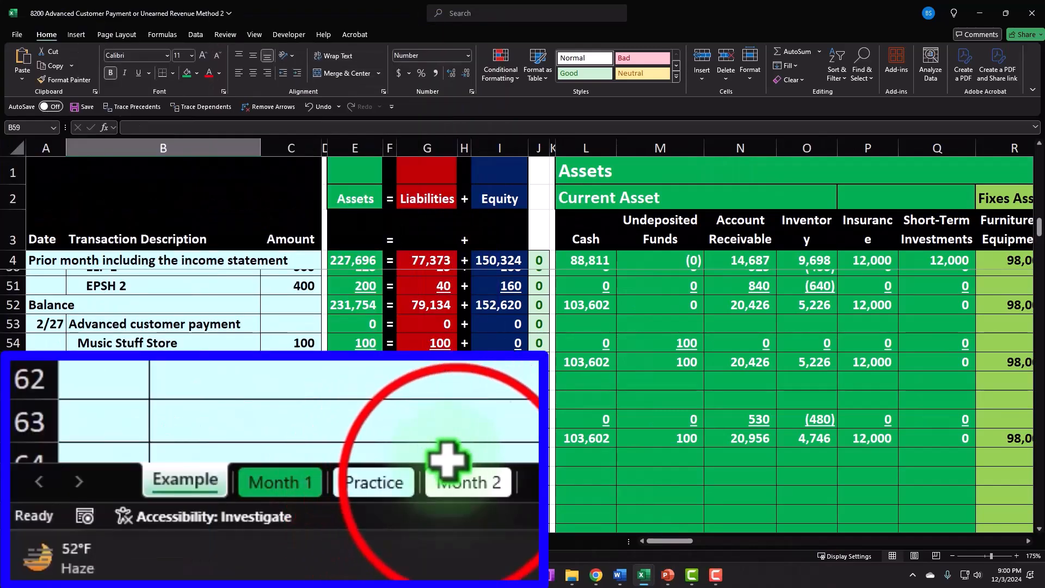
pyautogui.click(207, 541)
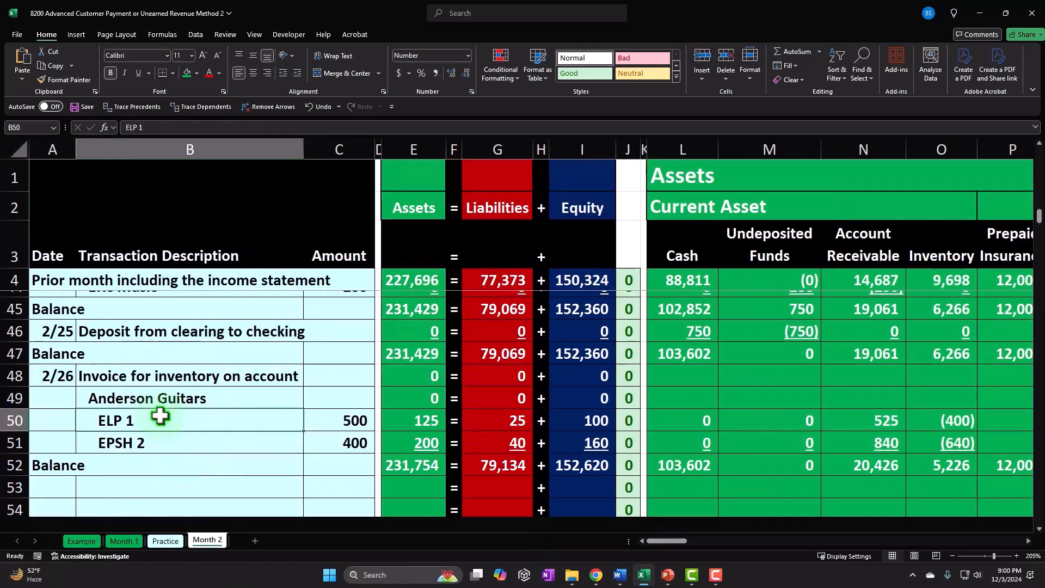
pyautogui.click(64, 421)
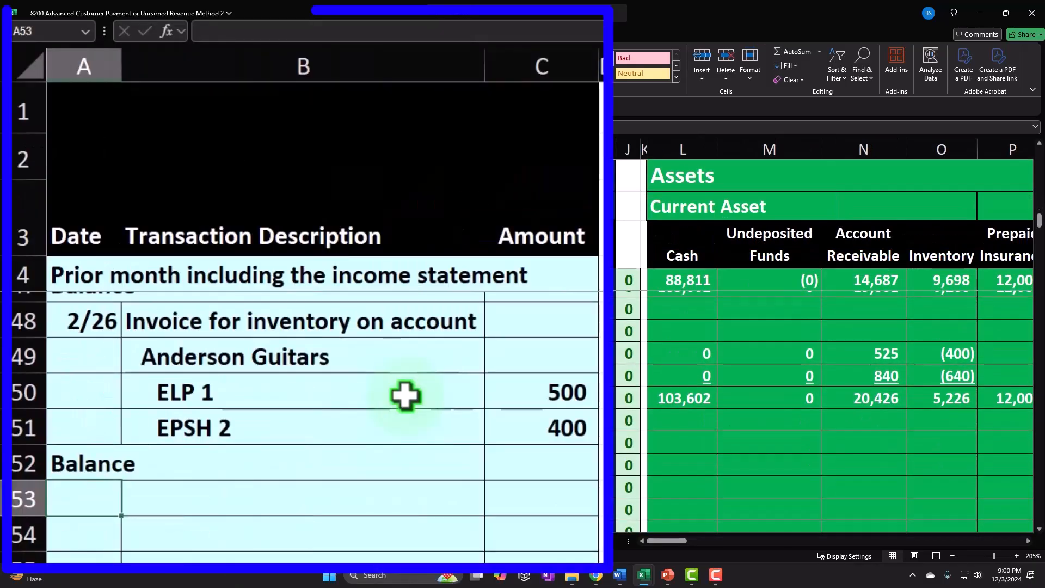
pyautogui.write('2/27')
pyautogui.press('Return')
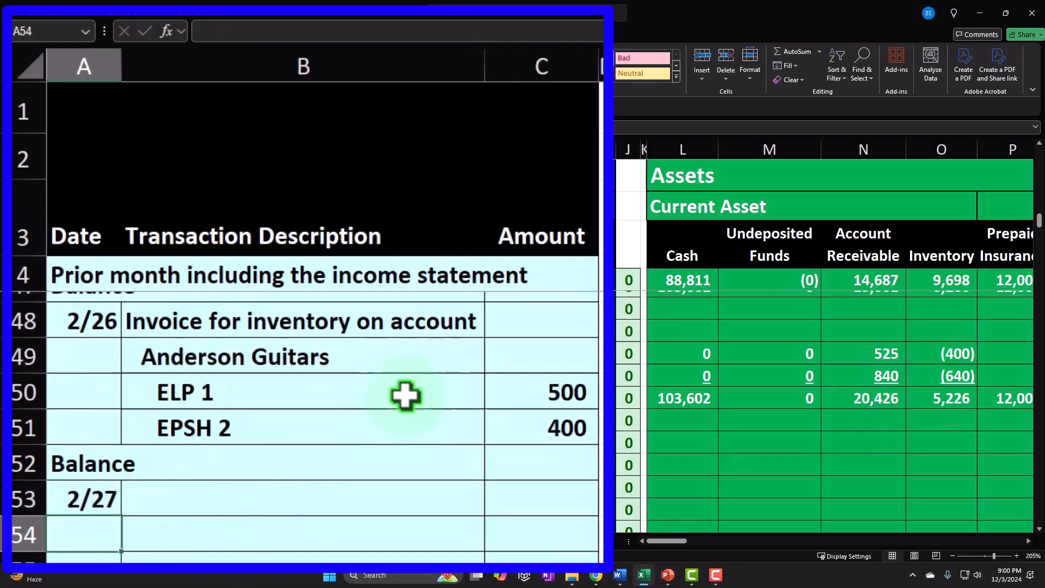
pyautogui.press('Right')
pyautogui.press('Up')
pyautogui.write('Adv')
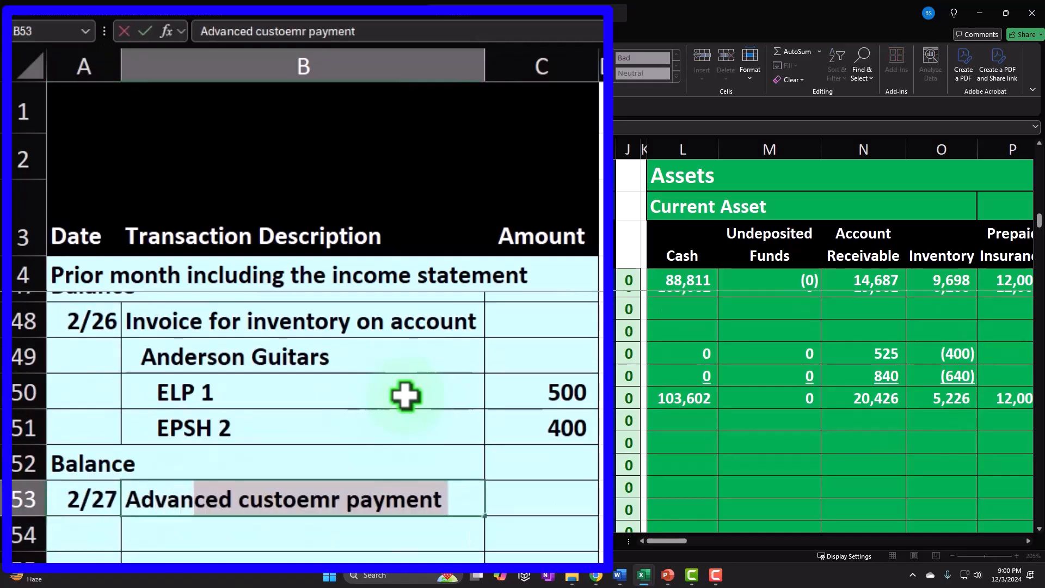
pyautogui.press('Return')
# - Enter Music Stuff Store in B54 with the amount 100 in C54, and indent the store name one level
pyautogui.write('Mus')
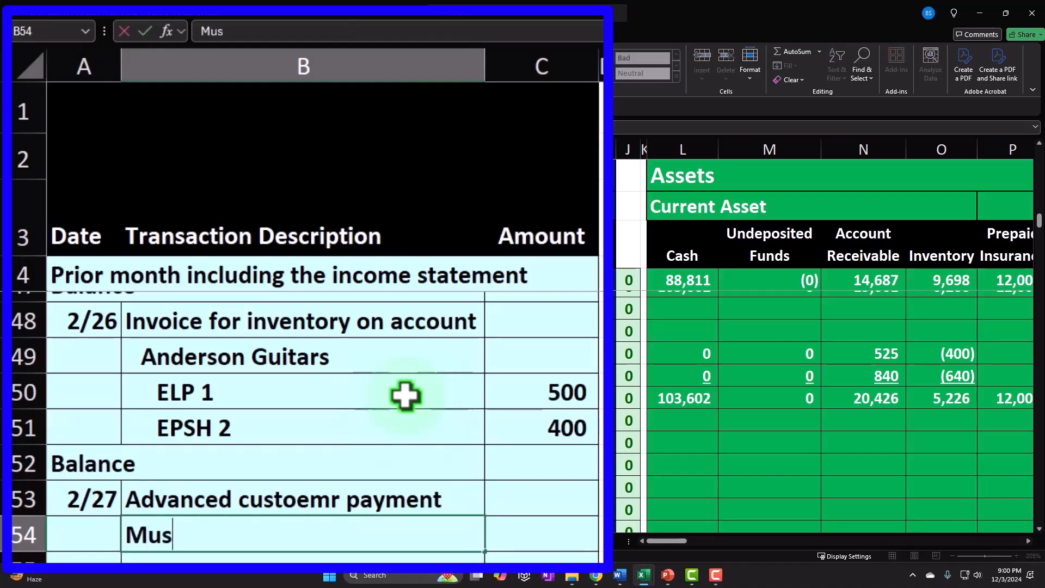
pyautogui.write('ic Stuff St')
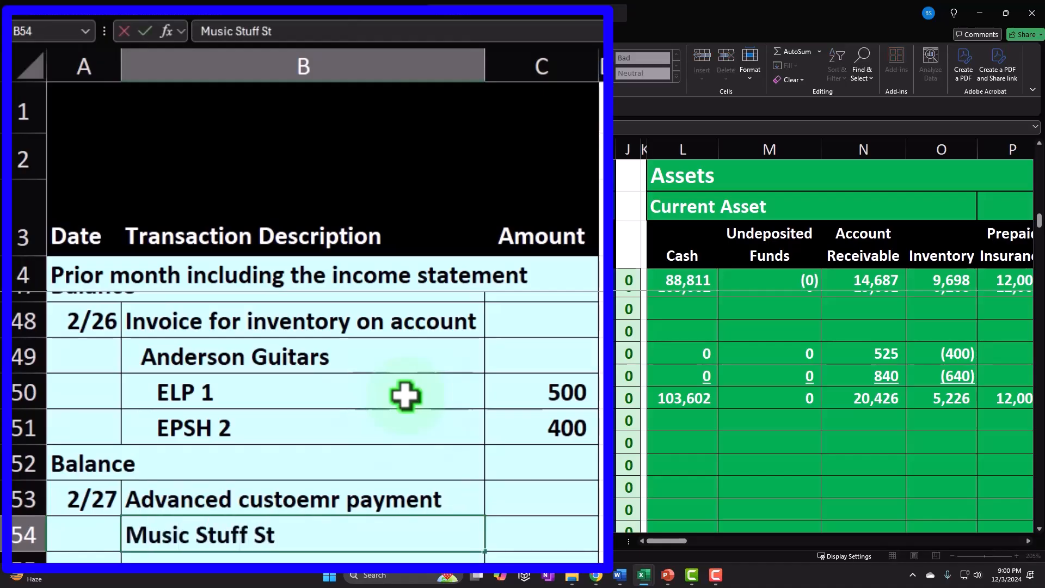
pyautogui.write('ore')
pyautogui.press('Tab')
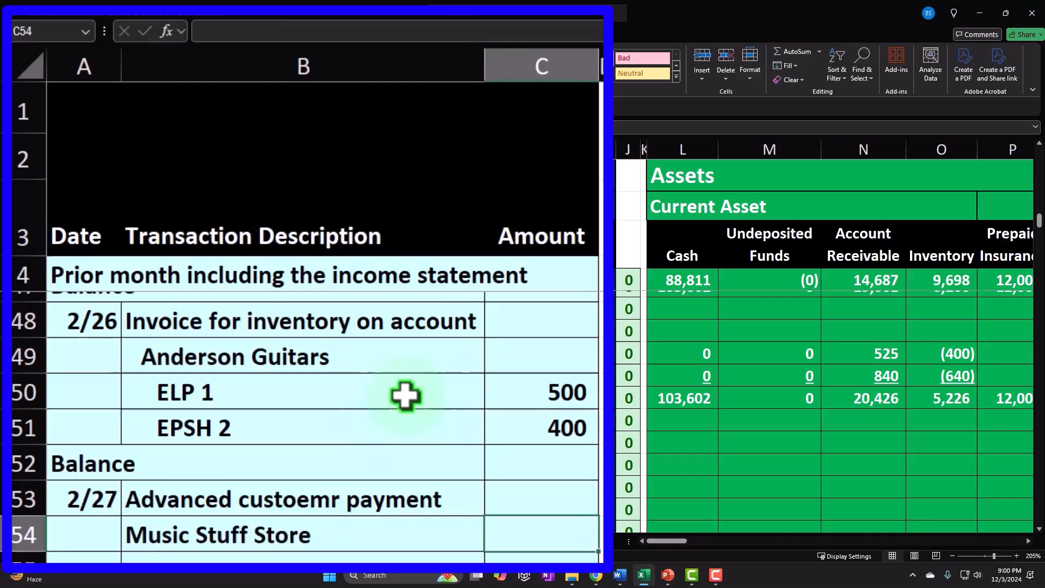
pyautogui.write('100')
pyautogui.press('Left')
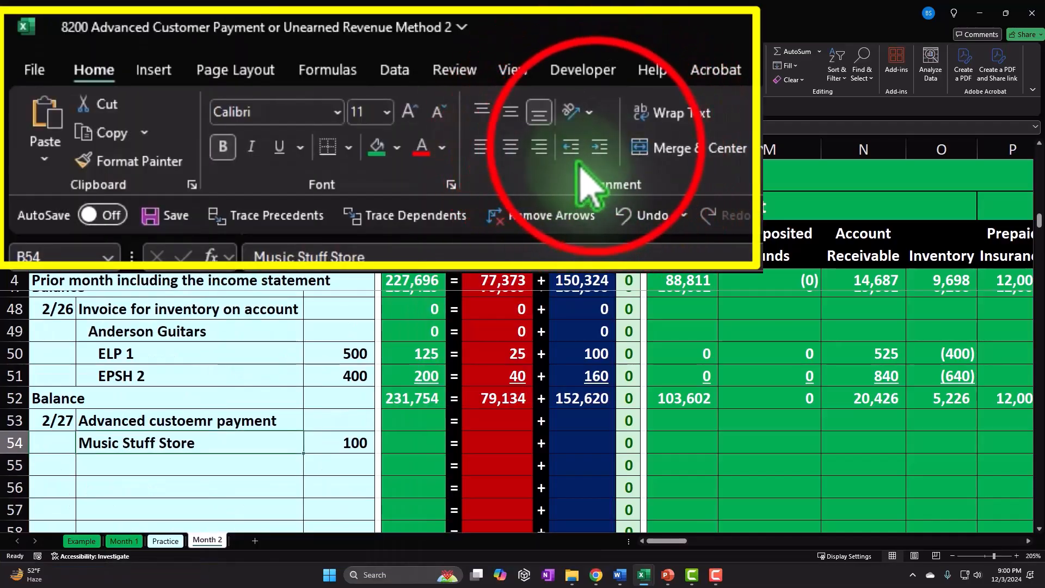
pyautogui.click(600, 149)
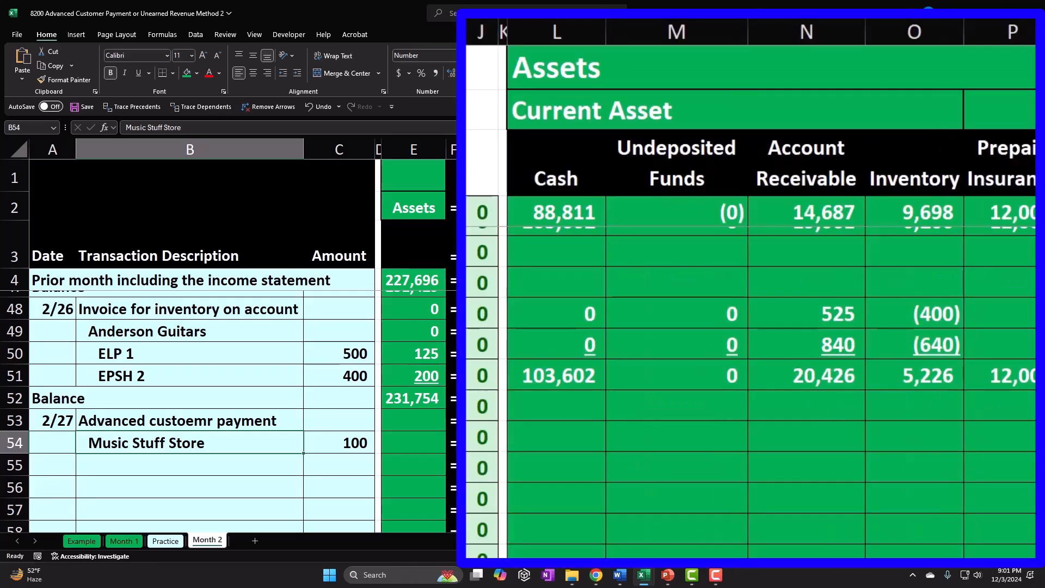
# - Record the advance payment under Undeposited Funds in M54 with the formula =C54
pyautogui.click(806, 167)
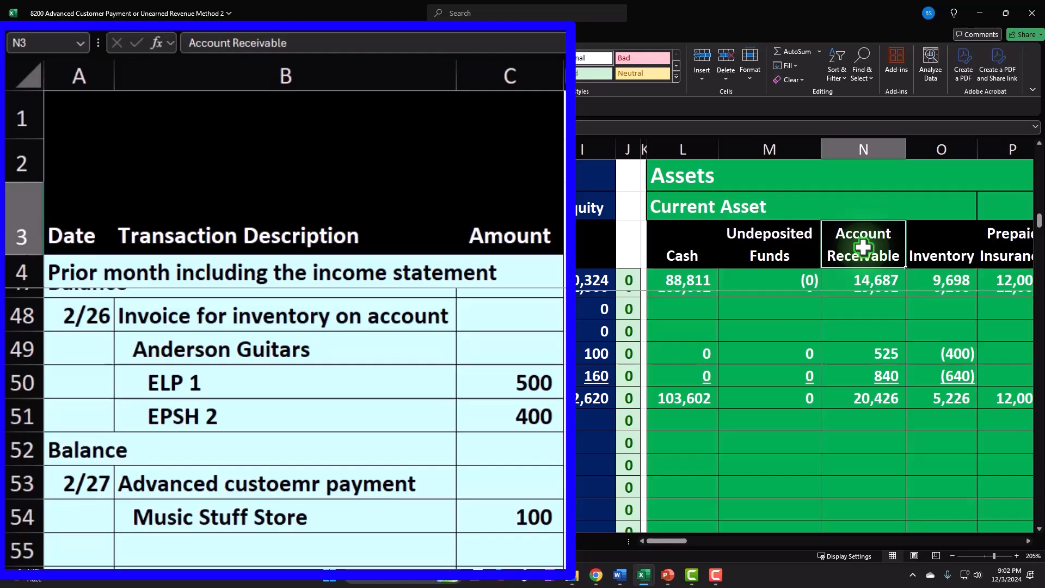
pyautogui.click(460, 519)
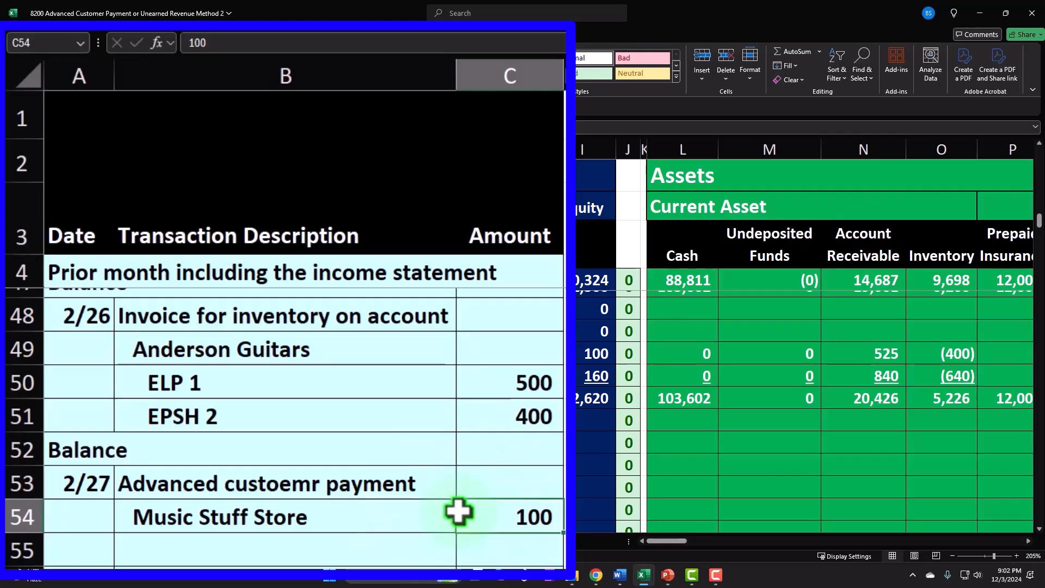
pyautogui.press('Right')
pyautogui.press('Right')
pyautogui.press('Right')
pyautogui.press('Right')
pyautogui.press('Right')
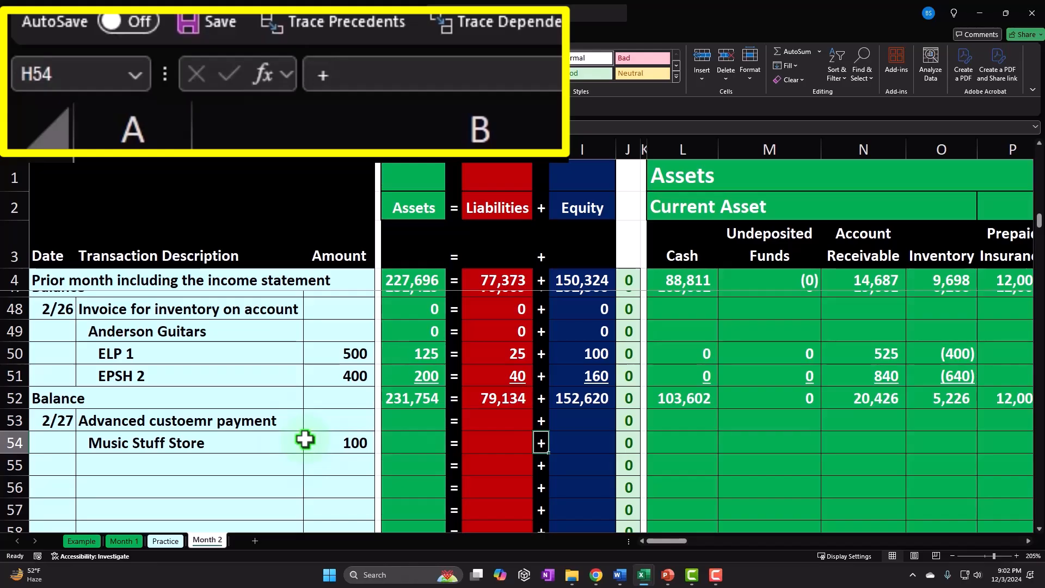
pyautogui.press('Right')
pyautogui.press('Right')
pyautogui.press('Right')
pyautogui.press('Right')
pyautogui.press('Right')
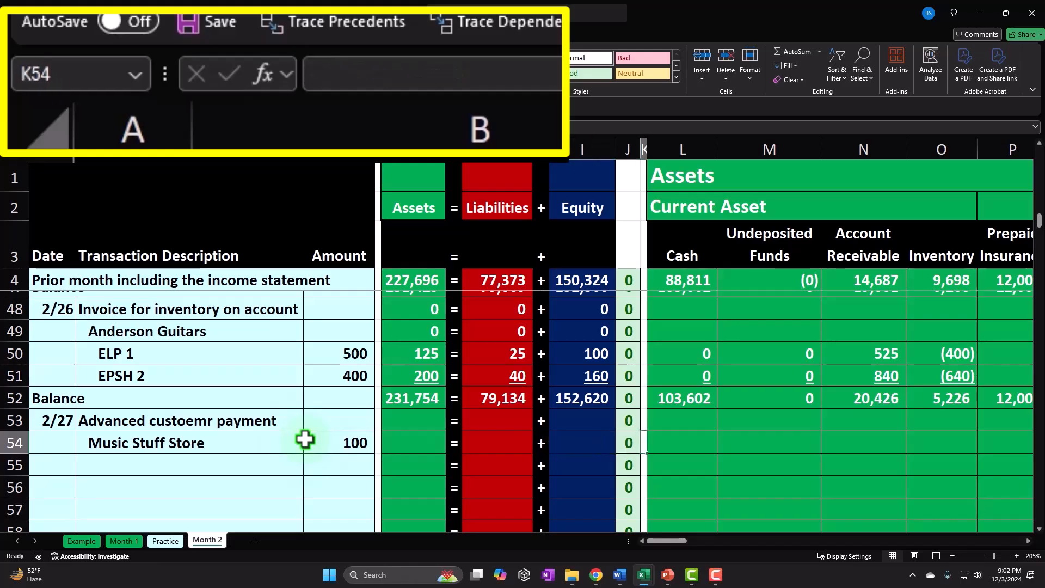
pyautogui.write('=')
pyautogui.press('Left')
pyautogui.press('Left')
pyautogui.press('Left')
pyautogui.press('Left')
pyautogui.press('Left')
pyautogui.press('Left')
pyautogui.press('Left')
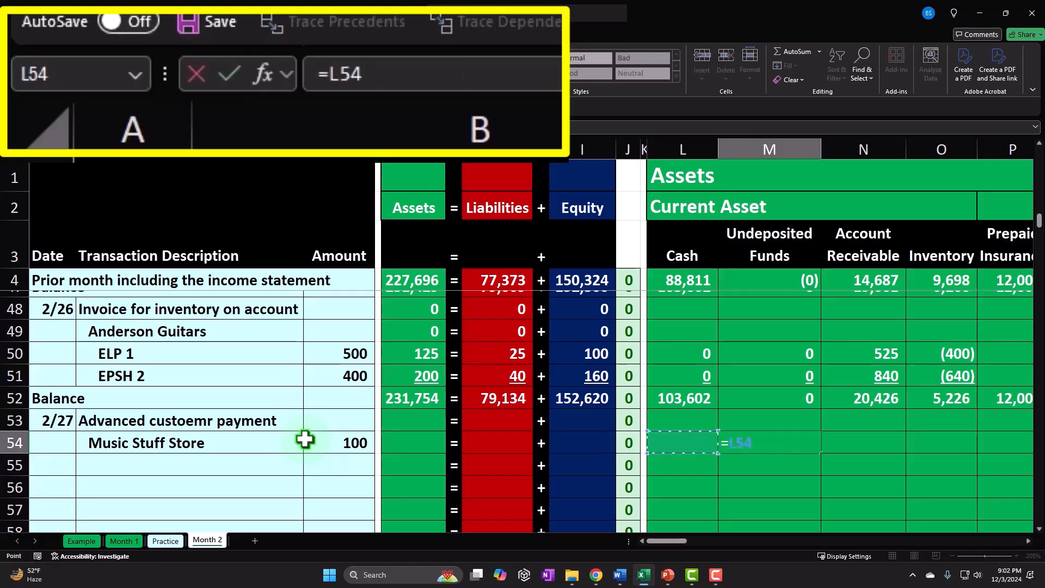
pyautogui.press('Left')
pyautogui.press('Left')
pyautogui.press('Left')
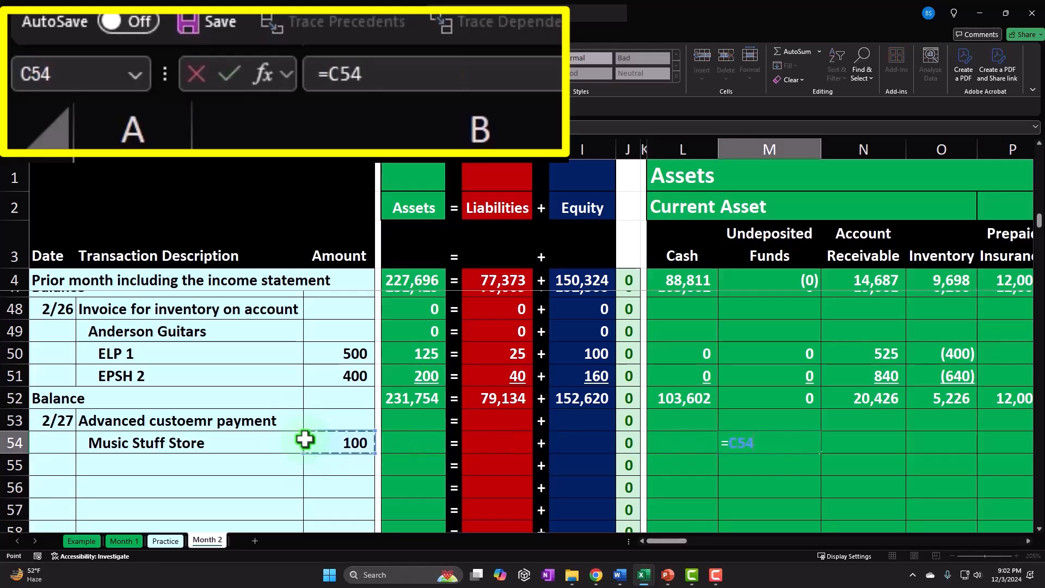
pyautogui.press('Tab')
pyautogui.press('Left')
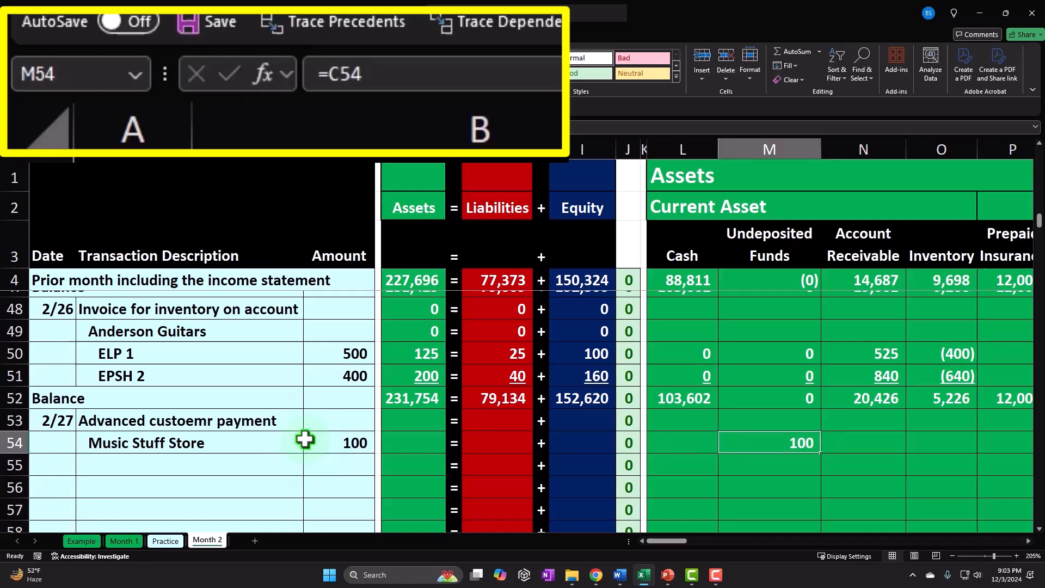
# - Insert a new column after the Loan Payable column, before the plus-sign separator in column Z
pyautogui.press('Right')
pyautogui.press('Right')
pyautogui.press('Right')
pyautogui.press('Right')
pyautogui.press('Right')
pyautogui.press('Right')
pyautogui.press('Right')
pyautogui.press('Right')
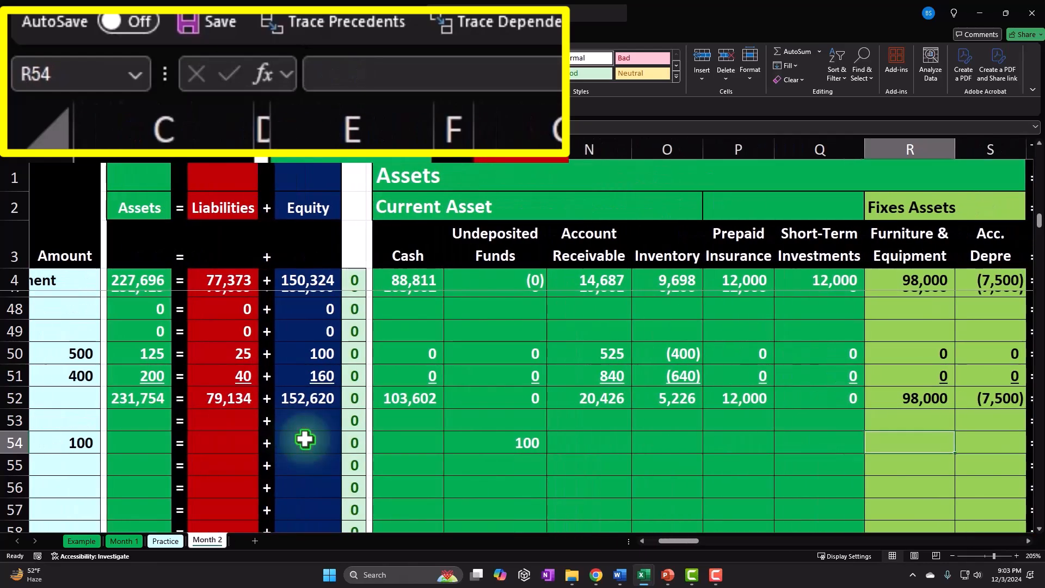
pyautogui.press('Right')
pyautogui.press('Right')
pyautogui.press('Right')
pyautogui.press('Right')
pyautogui.press('Right')
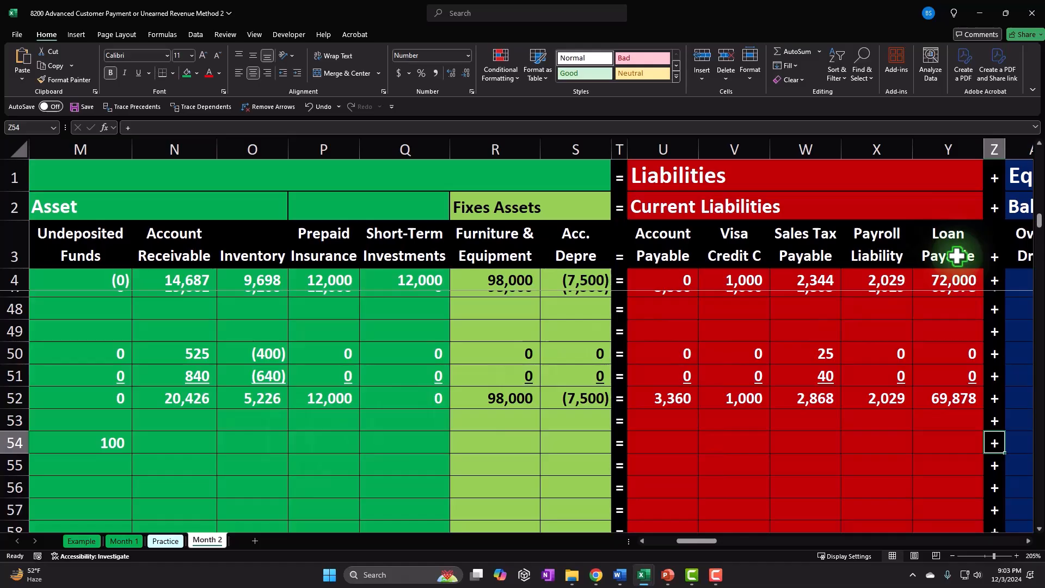
pyautogui.click(994, 140)
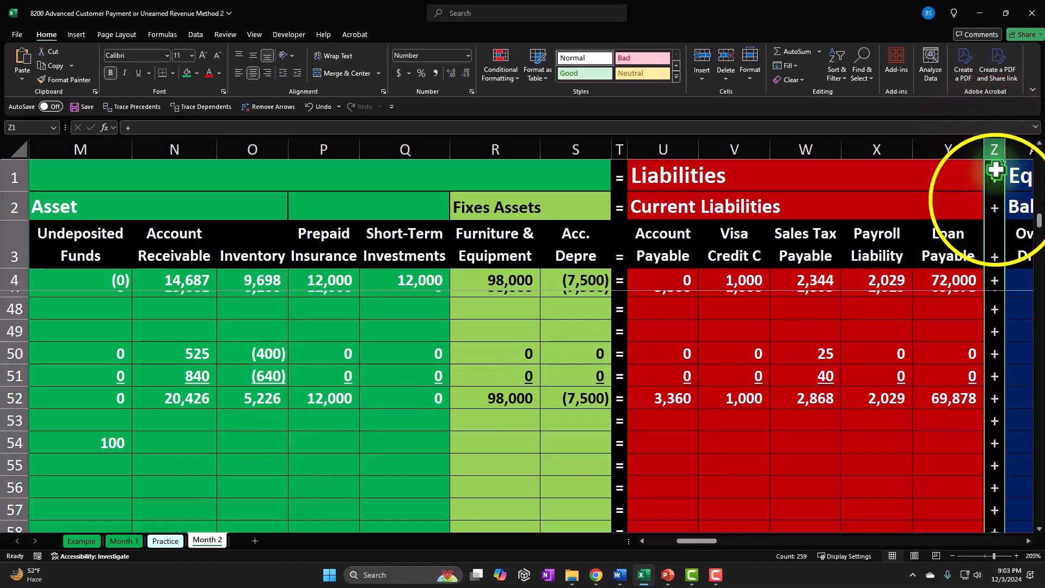
pyautogui.rightClick(993, 140)
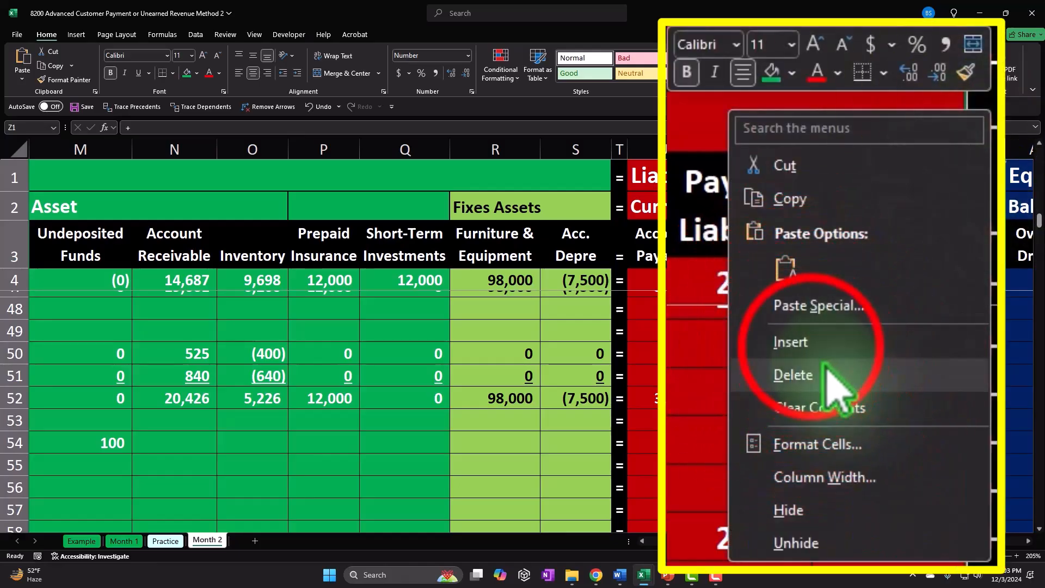
pyautogui.click(790, 341)
# - Enter the header Unearned Revenue in Z3 and widen column Z so the header wraps onto two lines
pyautogui.click(1013, 204)
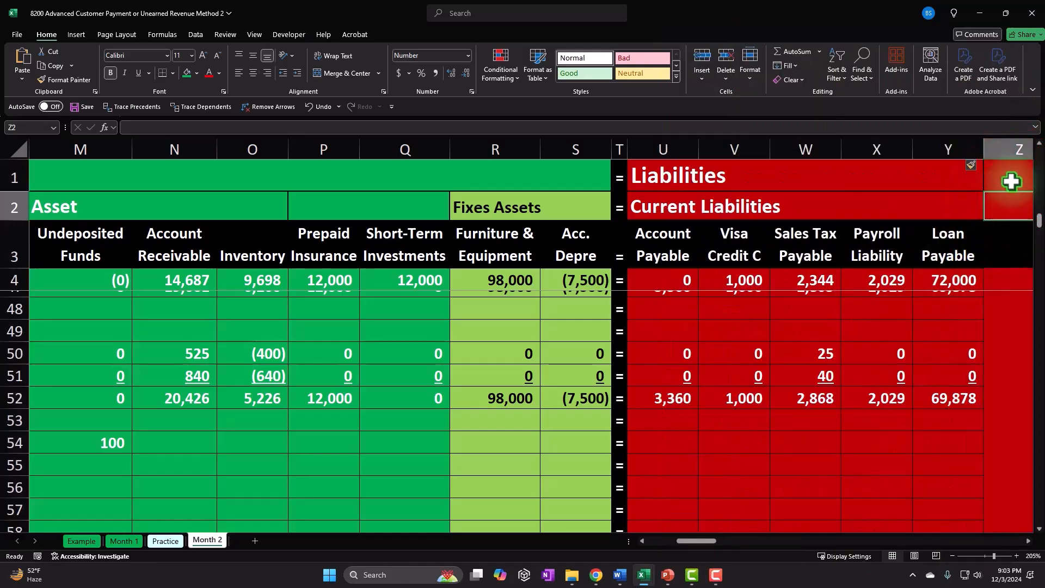
pyautogui.press('Right')
pyautogui.press('Down')
pyautogui.press('Left')
pyautogui.write('I')
pyautogui.press('BackSpace')
pyautogui.write('Unear')
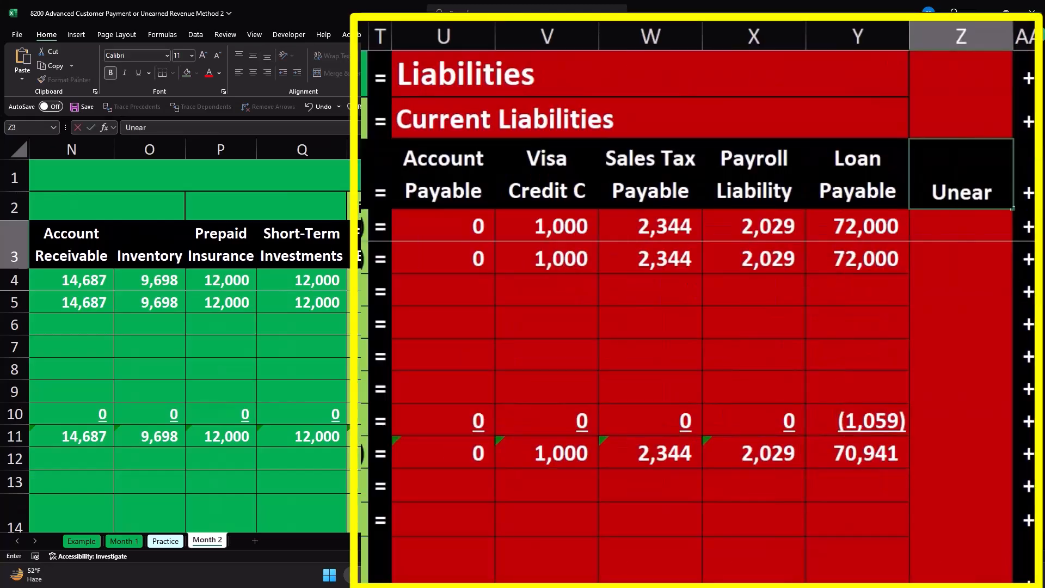
pyautogui.write('ned Revenue')
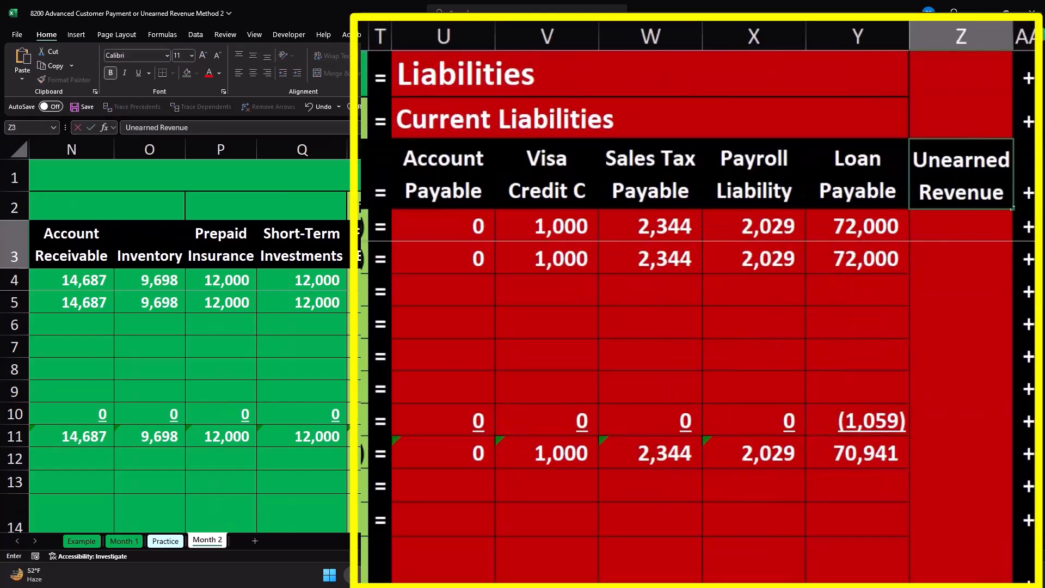
pyautogui.press('Return')
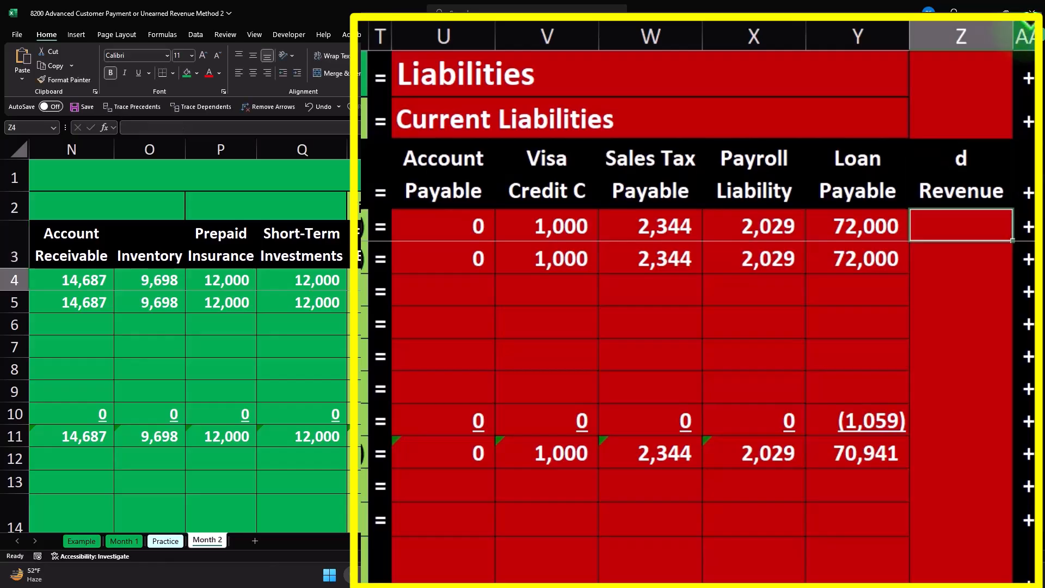
pyautogui.moveTo(1011, 34); pyautogui.dragTo(1023, 34)
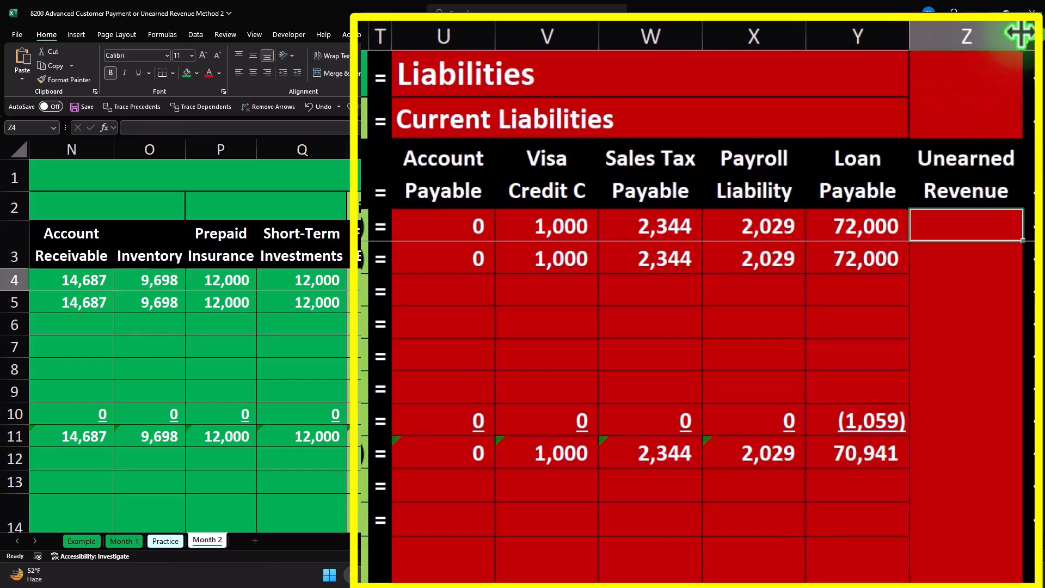
# - Copy the formatting of the Loan Payable column, Y1:Y259, onto the Unearned Revenue column with Format Painter
pyautogui.moveTo(868, 76); pyautogui.dragTo(835, 480)
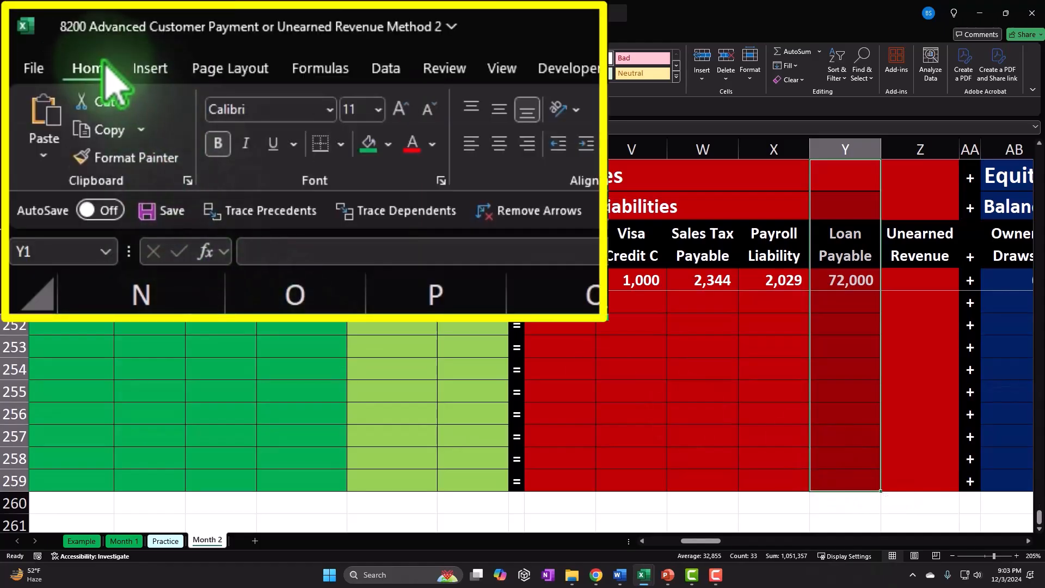
pyautogui.click(136, 158)
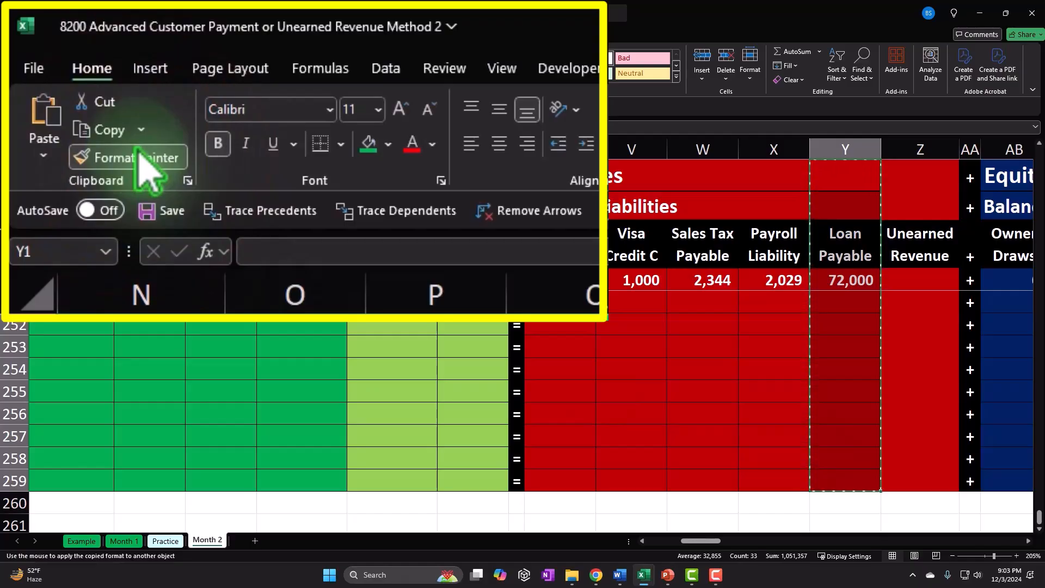
pyautogui.press('Right')
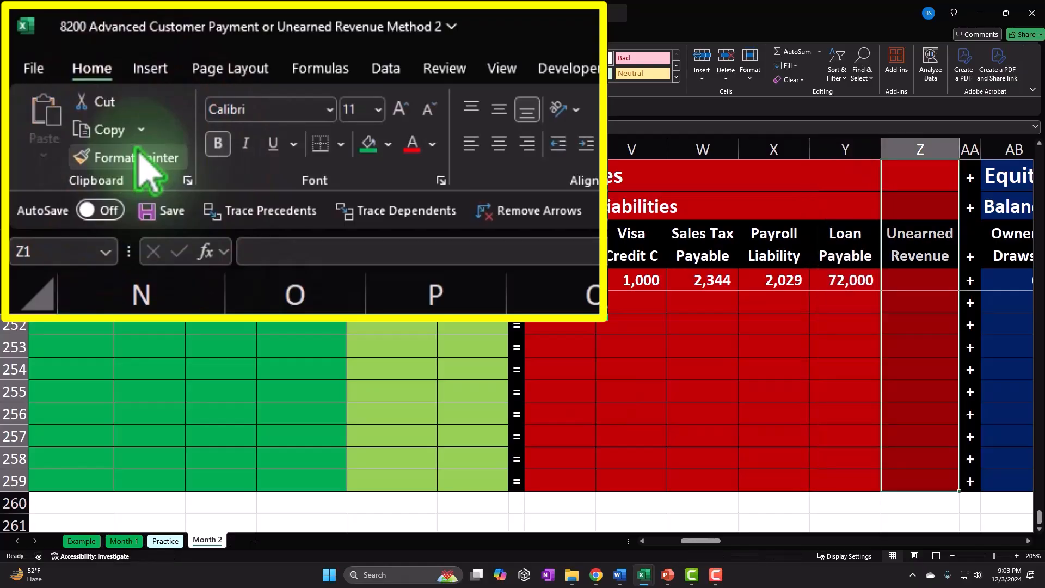
pyautogui.click(920, 302)
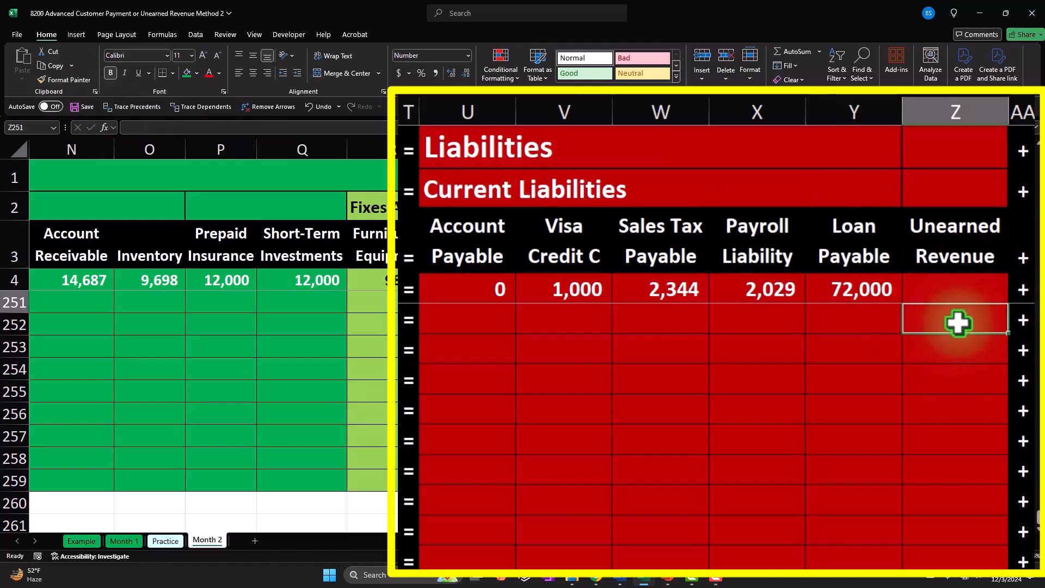
# - Record the Music Stuff Store advance payment under Unearned Revenue in Z54 with the formula =M54
pyautogui.press('Down')
pyautogui.press('Left')
pyautogui.press('Home')
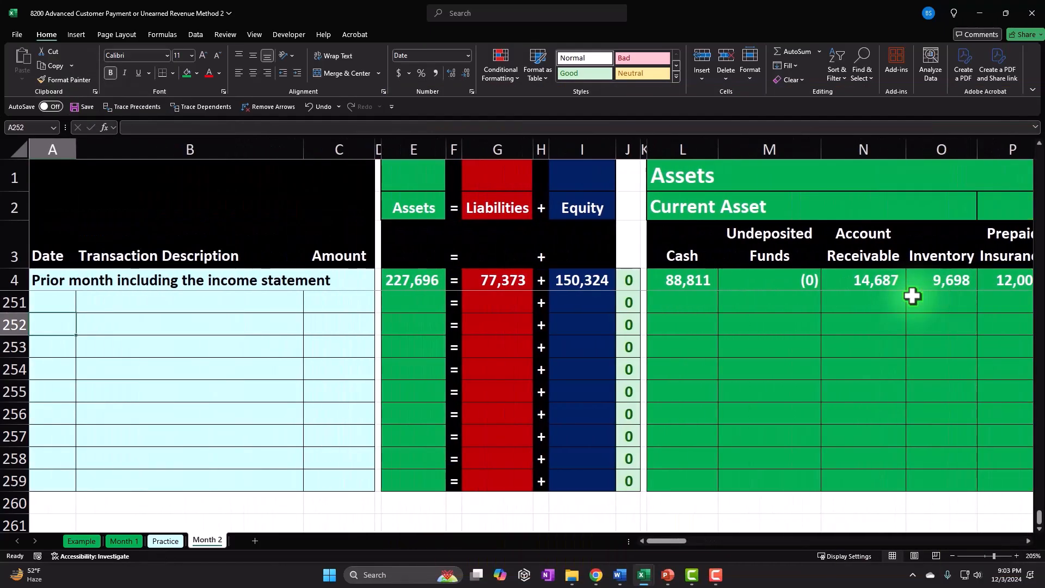
pyautogui.press('Up')
pyautogui.press('Up')
pyautogui.press('Up')
pyautogui.press('Up')
pyautogui.press('Up')
pyautogui.press('Up')
pyautogui.press('Up')
pyautogui.press('Up')
pyautogui.press('Up')
pyautogui.press('Up')
pyautogui.press('Up')
pyautogui.press('Up')
pyautogui.press('Up')
pyautogui.press('Up')
pyautogui.press('Up')
pyautogui.press('Up')
pyautogui.press('Up')
pyautogui.press('Up')
pyautogui.press('Up')
pyautogui.press('Up')
pyautogui.press('Up')
pyautogui.press('Up')
pyautogui.press('Up')
pyautogui.press('Up')
pyautogui.press('Up')
pyautogui.press('Up')
pyautogui.press('Up')
pyautogui.press('Up')
pyautogui.press('Up')
pyautogui.press('Up')
pyautogui.press('Up')
pyautogui.press('Up')
pyautogui.press('Up')
pyautogui.press('Up')
pyautogui.press('Up')
pyautogui.press('Up')
pyautogui.press('Up')
pyautogui.press('Up')
pyautogui.press('Up')
pyautogui.press('Up')
pyautogui.press('Up')
pyautogui.press('Up')
pyautogui.press('Up')
pyautogui.press('Up')
pyautogui.press('Up')
pyautogui.press('Up')
pyautogui.press('Up')
pyautogui.press('Down')
pyautogui.press('Down')
pyautogui.press('Down')
pyautogui.press('Down')
pyautogui.press('Down')
pyautogui.press('Down')
pyautogui.press('Down')
pyautogui.press('Down')
pyautogui.press('Down')
pyautogui.press('Down')
pyautogui.press('Down')
pyautogui.press('Down')
pyautogui.press('Down')
pyautogui.press('Down')
pyautogui.press('Down')
pyautogui.press('Down')
pyautogui.press('Down')
pyautogui.press('Down')
pyautogui.press('Down')
pyautogui.press('Down')
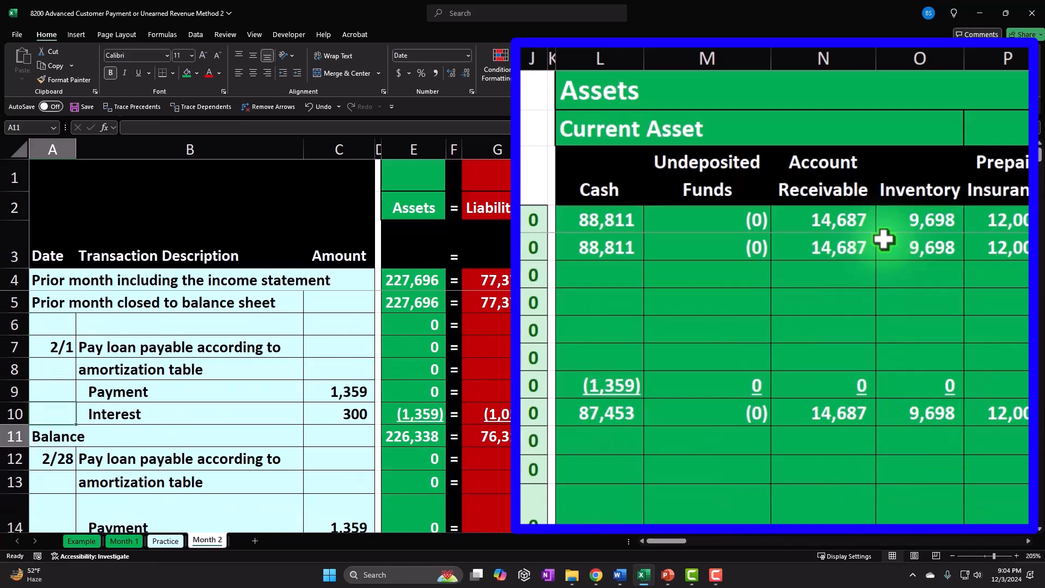
pyautogui.press('Down')
pyautogui.press('Down')
pyautogui.press('Down')
pyautogui.press('Down')
pyautogui.press('Down')
pyautogui.press('Down')
pyautogui.press('Down')
pyautogui.press('Down')
pyautogui.press('Down')
pyautogui.press('Down')
pyautogui.press('Down')
pyautogui.press('Down')
pyautogui.press('Down')
pyautogui.press('Down')
pyautogui.press('Down')
pyautogui.press('Down')
pyautogui.press('Down')
pyautogui.press('Down')
pyautogui.press('Down')
pyautogui.press('Down')
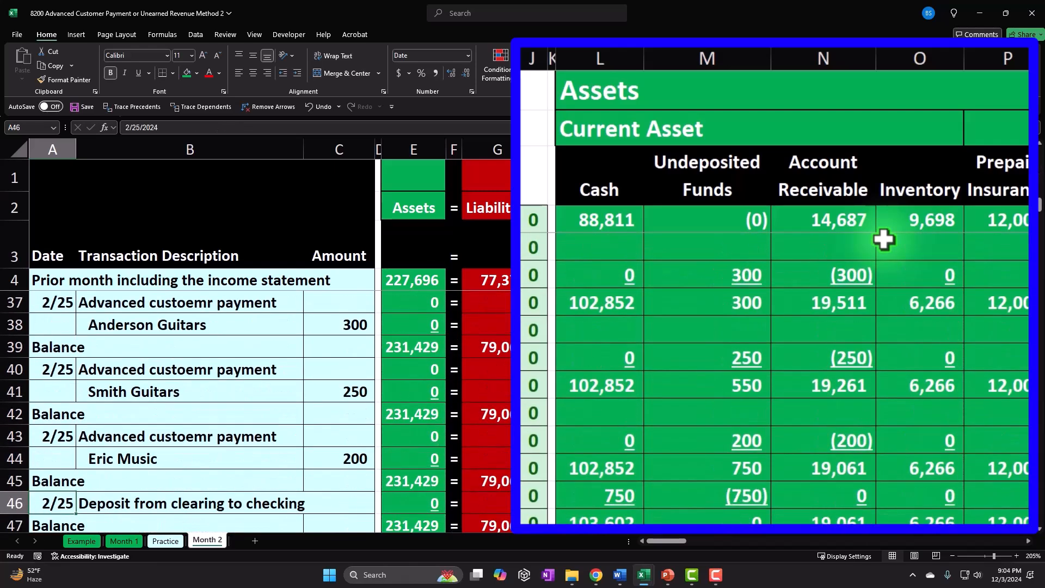
pyautogui.press('Up')
pyautogui.press('Up')
pyautogui.press('Up')
pyautogui.press('Up')
pyautogui.press('Up')
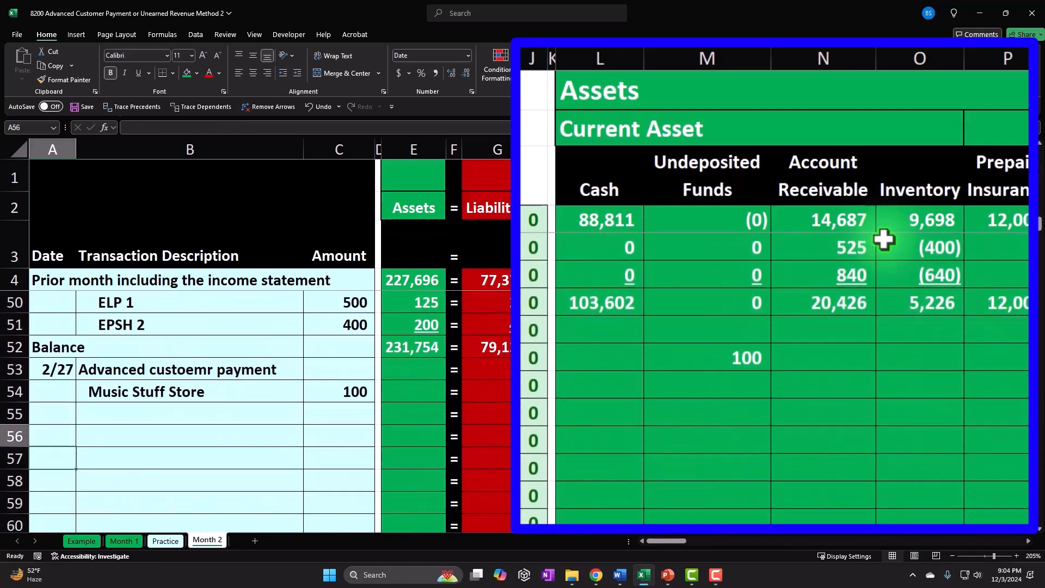
pyautogui.press('Right')
pyautogui.press('Right')
pyautogui.press('Right')
pyautogui.press('Right')
pyautogui.press('Right')
pyautogui.press('Right')
pyautogui.press('Right')
pyautogui.press('Right')
pyautogui.press('Right')
pyautogui.press('Right')
pyautogui.press('Right')
pyautogui.press('Right')
pyautogui.press('Right')
pyautogui.press('Right')
pyautogui.press('Right')
pyautogui.press('Right')
pyautogui.press('Right')
pyautogui.press('Right')
pyautogui.press('Right')
pyautogui.press('Right')
pyautogui.press('Right')
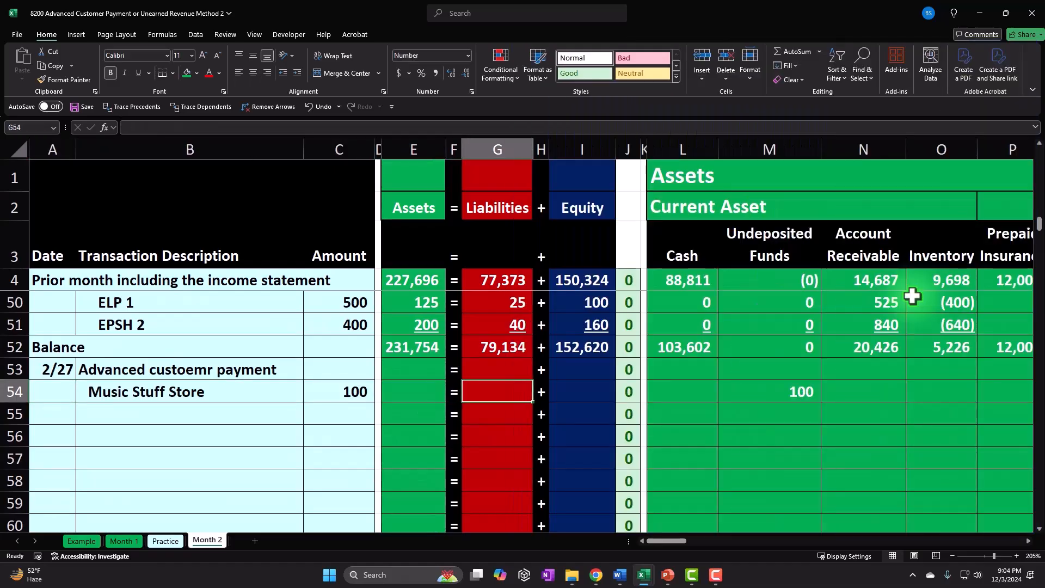
pyautogui.press('Right')
pyautogui.press('Right')
pyautogui.press('Right')
pyautogui.press('Right')
pyautogui.press('Right')
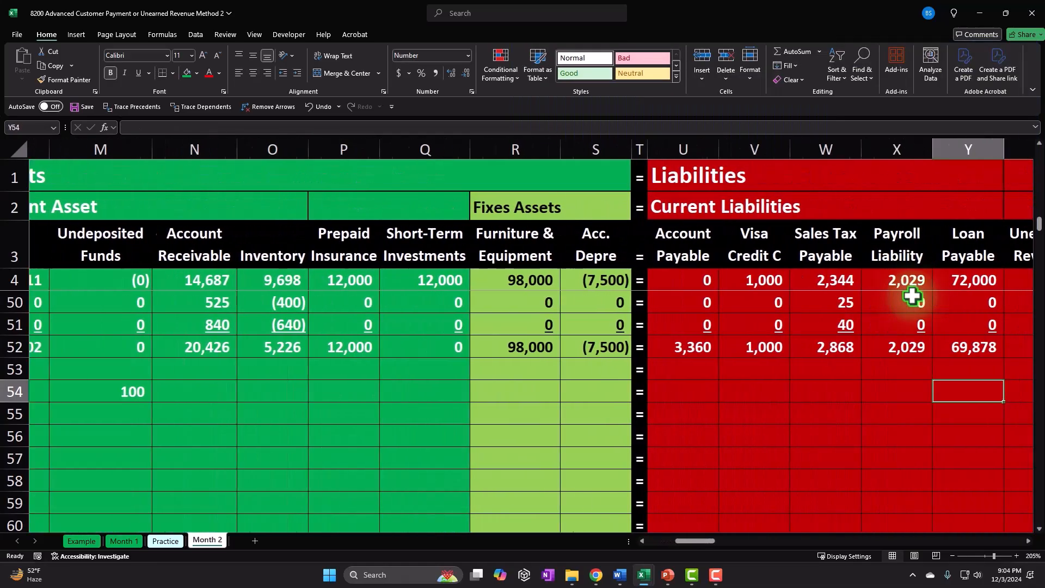
pyautogui.press('Left')
pyautogui.press('Left')
pyautogui.write('=')
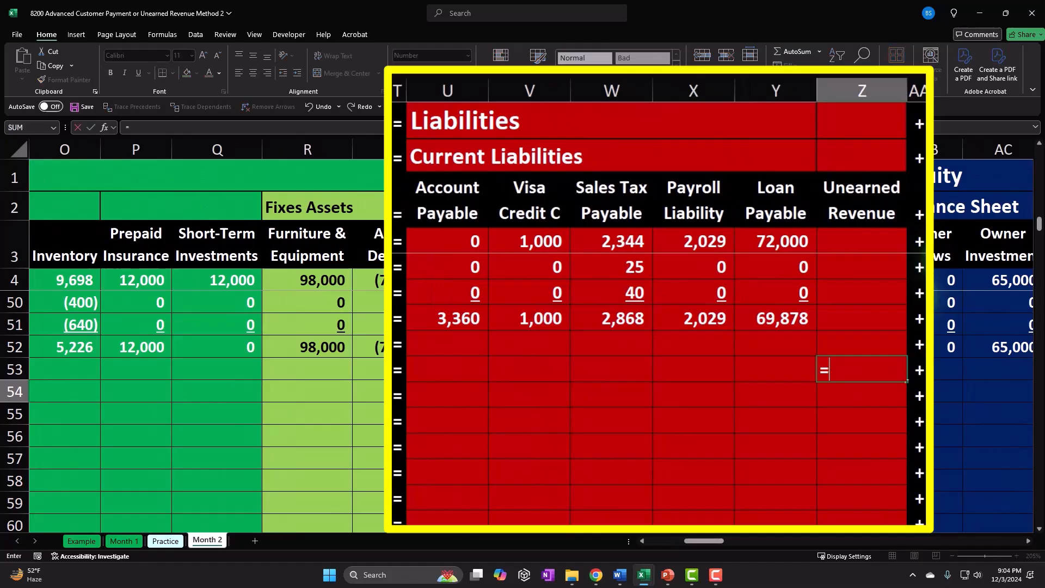
pyautogui.press('Left')
pyautogui.press('Left')
pyautogui.press('Left')
pyautogui.press('Left')
pyautogui.press('Left')
pyautogui.press('Left')
pyautogui.press('Left')
pyautogui.press('Left')
pyautogui.press('Left')
pyautogui.press('Left')
pyautogui.press('Left')
pyautogui.press('Left')
pyautogui.press('Left')
pyautogui.press('Left')
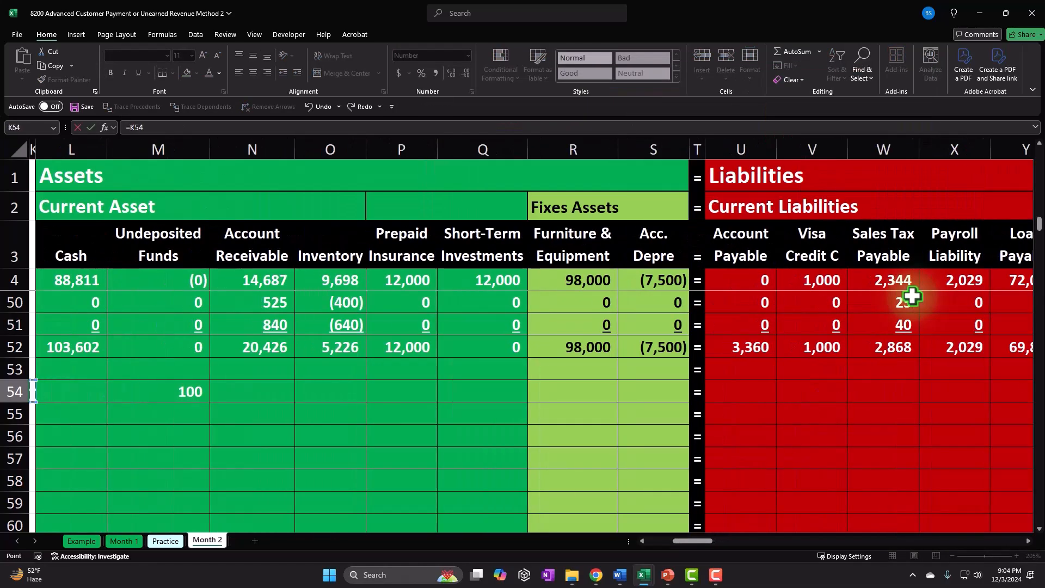
pyautogui.press('Return')
pyautogui.press('Up')
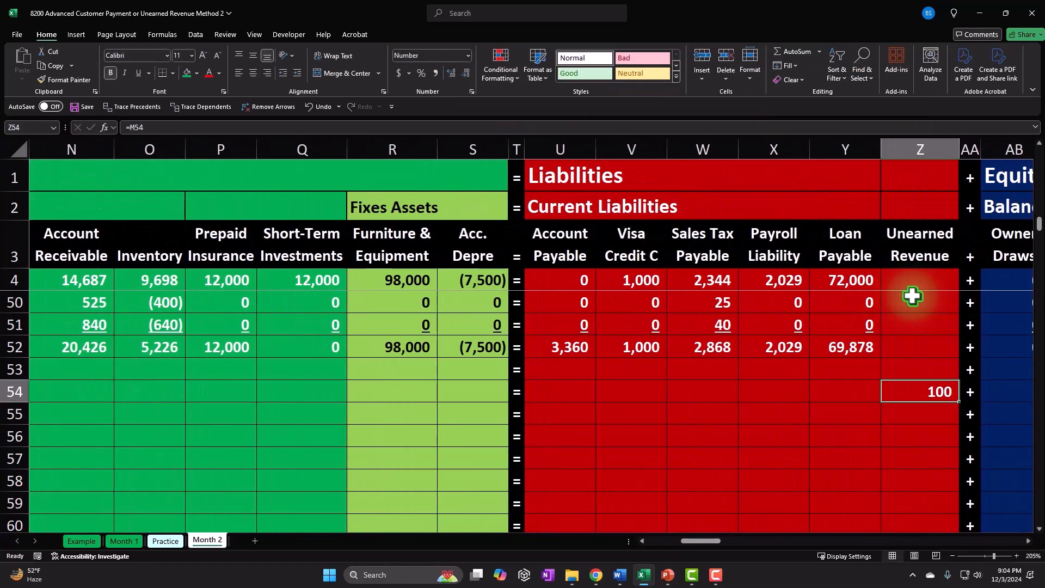
# - Enter 0 in row 54 for the asset accounts without activity: Cash in L54 and Account Receivable through Acc. Depre in N54:S54
pyautogui.press('Left')
pyautogui.press('Left')
pyautogui.press('Left')
pyautogui.press('Left')
pyautogui.press('Left')
pyautogui.press('Left')
pyautogui.press('Left')
pyautogui.press('Left')
pyautogui.press('Left')
pyautogui.press('Left')
pyautogui.press('Left')
pyautogui.press('Left')
pyautogui.press('Left')
pyautogui.press('Left')
pyautogui.press('Left')
pyautogui.press('Left')
pyautogui.press('Left')
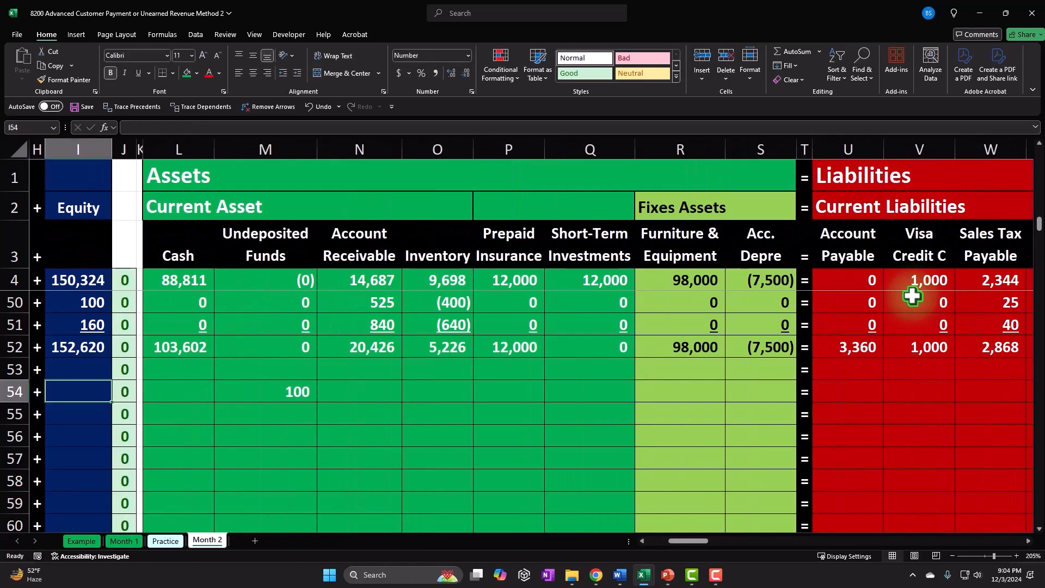
pyautogui.press('Right')
pyautogui.press('Right')
pyautogui.press('Right')
pyautogui.write('0')
pyautogui.press('Right')
pyautogui.press('Right')
pyautogui.write('0')
pyautogui.press('Right')
pyautogui.write('0')
pyautogui.press('Right')
pyautogui.write('0')
pyautogui.press('Right')
pyautogui.write('0')
pyautogui.press('Right')
pyautogui.write('0')
pyautogui.press('Right')
pyautogui.write('0')
pyautogui.press('Right')
# - Enter 0 in row 54 for the liability accounts from Account Payable through Loan Payable, U54:Y54
pyautogui.press('Right')
pyautogui.write('0')
pyautogui.press('Right')
pyautogui.write('0')
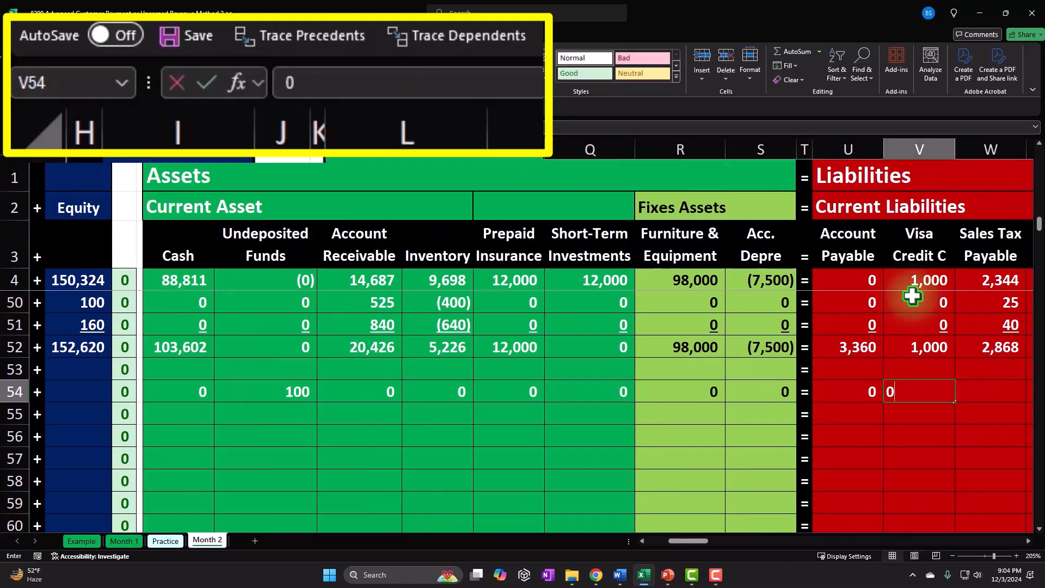
pyautogui.press('Right')
pyautogui.write('0')
pyautogui.press('Right')
pyautogui.write('0')
pyautogui.press('Right')
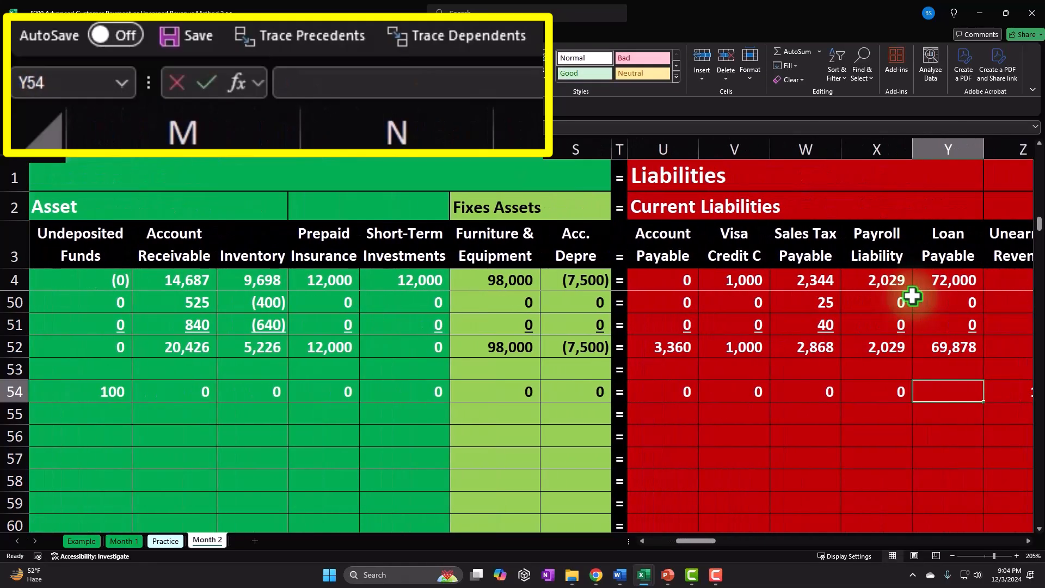
pyautogui.write('0')
pyautogui.press('Right')
pyautogui.write('100')
pyautogui.press('Right')
# - Enter 0 in row 54 for the balance sheet equity accounts Owner Draws, Owner Investment and Owner Equity, AB54:AD54
pyautogui.press('Right')
pyautogui.press('0')
pyautogui.press('Right')
pyautogui.press('0')
pyautogui.press('Right')
pyautogui.press('0')
pyautogui.press('Right')
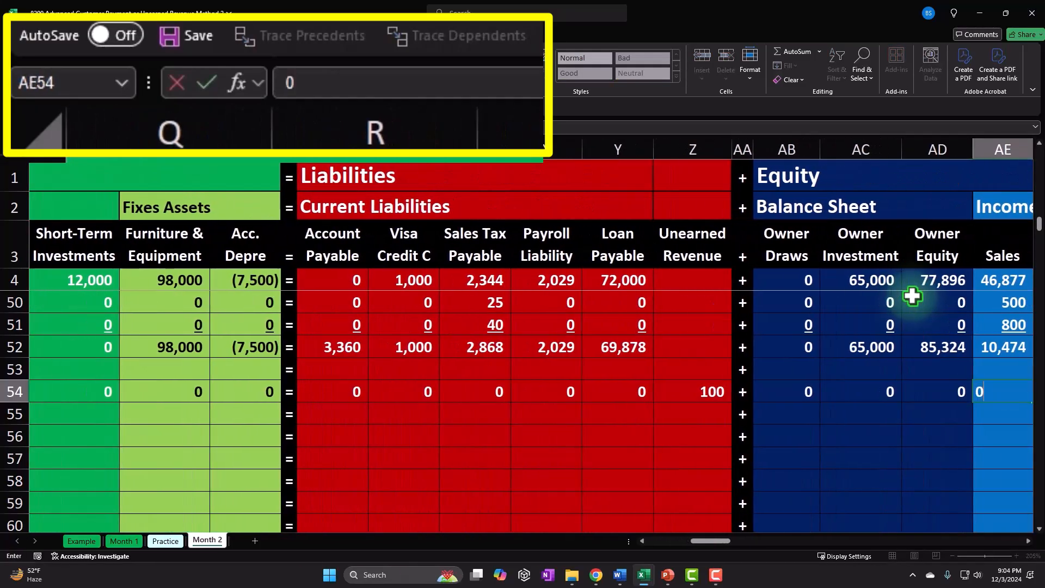
# - Enter 0 in row 54 for all income statement accounts from Sales through Interest Expense, AE54:AP54
pyautogui.press('0')
pyautogui.press('Right')
pyautogui.press('0')
pyautogui.press('Right')
pyautogui.press('0')
pyautogui.press('Right')
pyautogui.press('0')
pyautogui.press('Right')
pyautogui.write('0')
pyautogui.press('Right')
pyautogui.write('0')
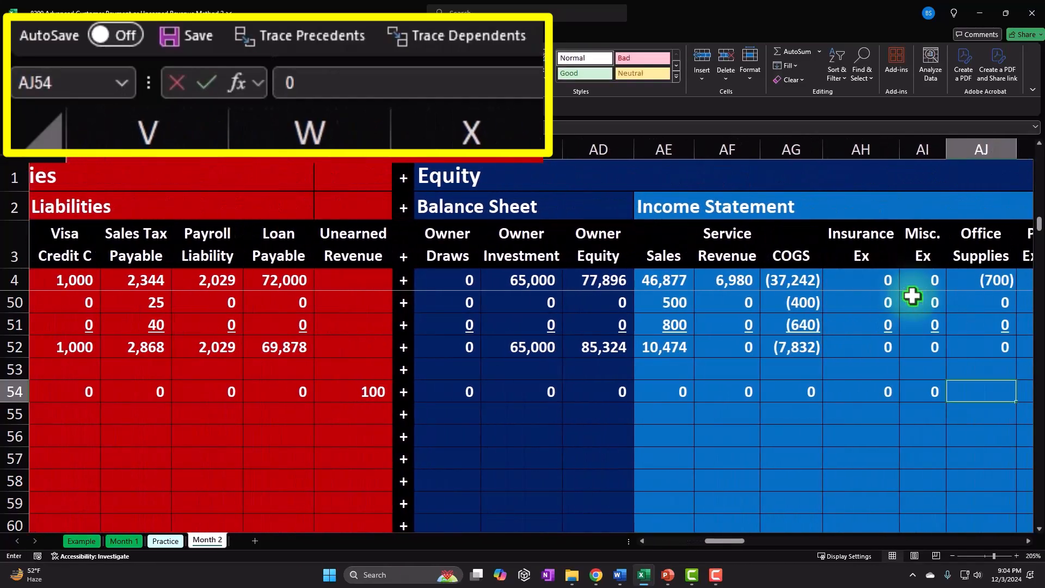
pyautogui.press('Right')
pyautogui.write('0')
pyautogui.press('Right')
pyautogui.write('0')
pyautogui.press('Right')
pyautogui.write('0')
pyautogui.press('Right')
pyautogui.write('0')
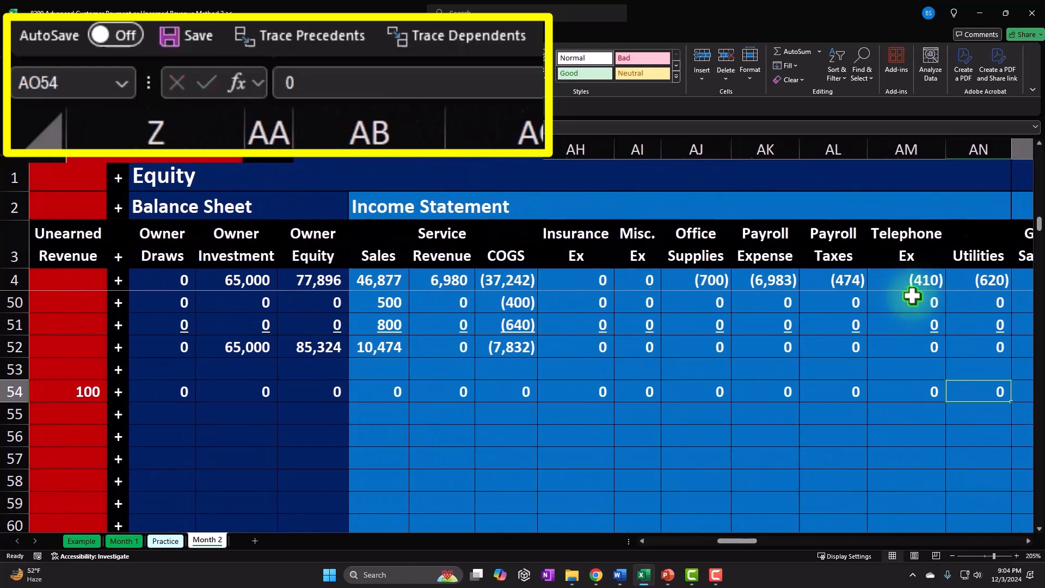
pyautogui.press('Right')
pyautogui.press('0')
pyautogui.press('Right')
pyautogui.write('0')
pyautogui.press('Right')
# - Examine the Account Receivable, Accounts Payable and Inventory subsidiary ledgers to the right of the income statement accounts
pyautogui.press('Right')
pyautogui.press('Right')
pyautogui.press('Right')
pyautogui.press('Right')
pyautogui.press('Right')
pyautogui.press('Right')
pyautogui.press('Right')
pyautogui.press('Right')
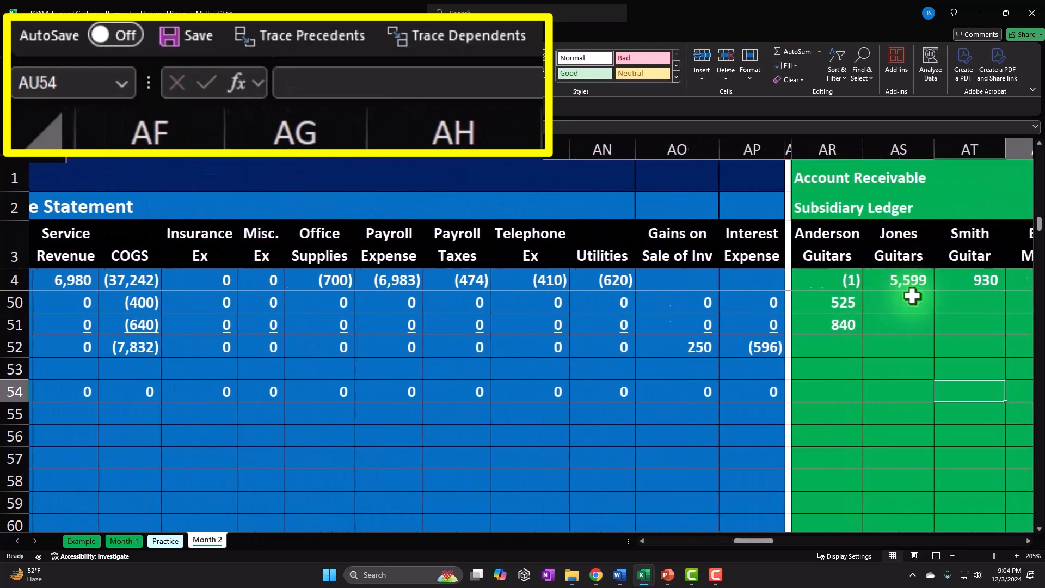
pyautogui.press('Left')
pyautogui.press('Left')
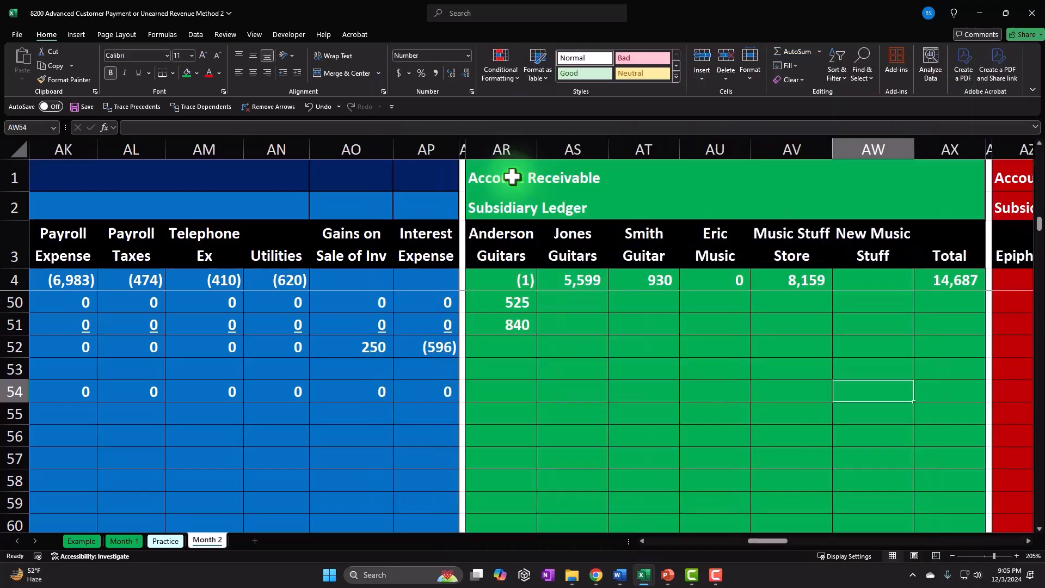
pyautogui.press('Right')
pyautogui.press('Right')
pyautogui.press('Right')
pyautogui.press('Right')
pyautogui.press('Right')
pyautogui.press('Right')
pyautogui.press('Right')
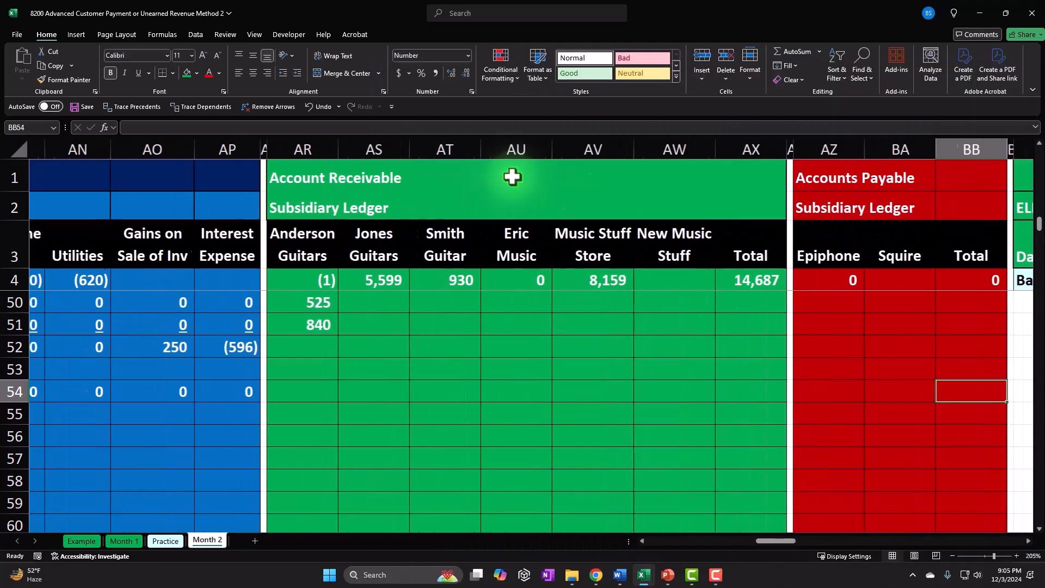
pyautogui.press('Right')
pyautogui.press('Right')
pyautogui.press('Right')
pyautogui.press('Right')
pyautogui.press('Right')
pyautogui.press('Right')
pyautogui.press('Right')
pyautogui.press('Right')
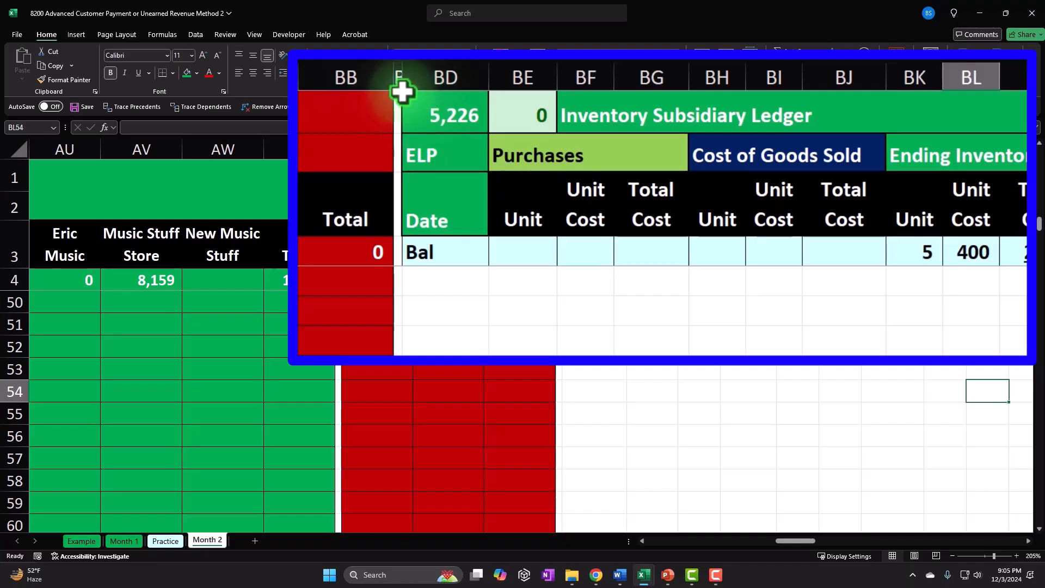
# - Insert six columns, BD:BI, between the Accounts Payable and Inventory subsidiary ledgers and widen the new columns to a readable width
pyautogui.click(418, 71)
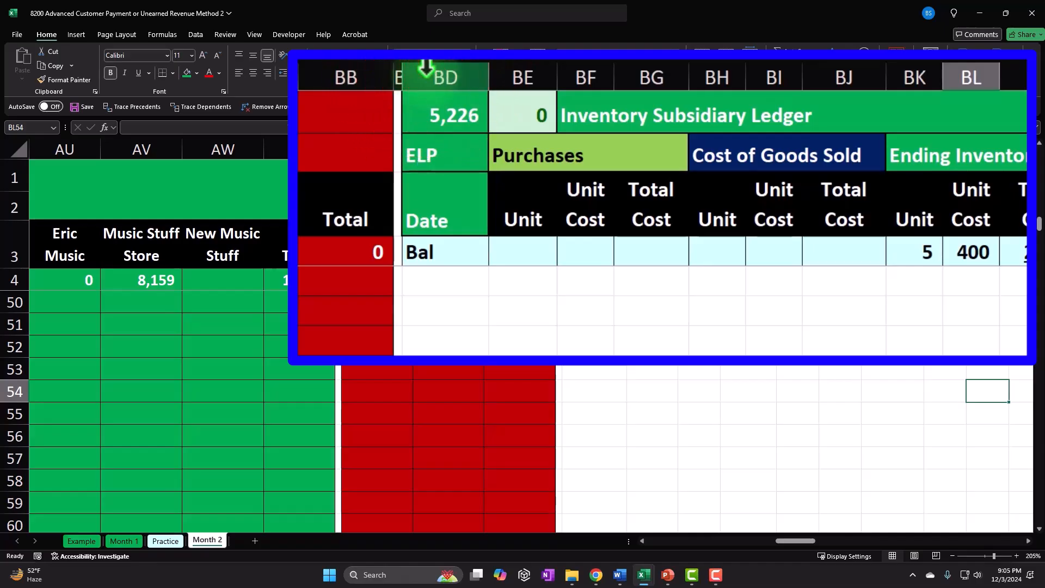
pyautogui.moveTo(446, 68); pyautogui.dragTo(770, 280)
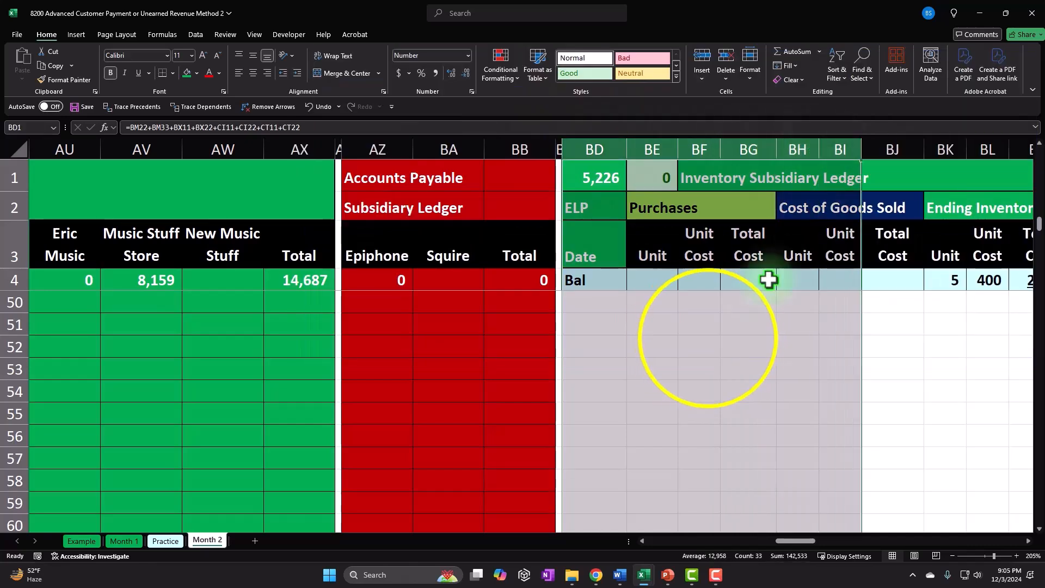
pyautogui.rightClick(706, 338)
pyautogui.click(741, 449)
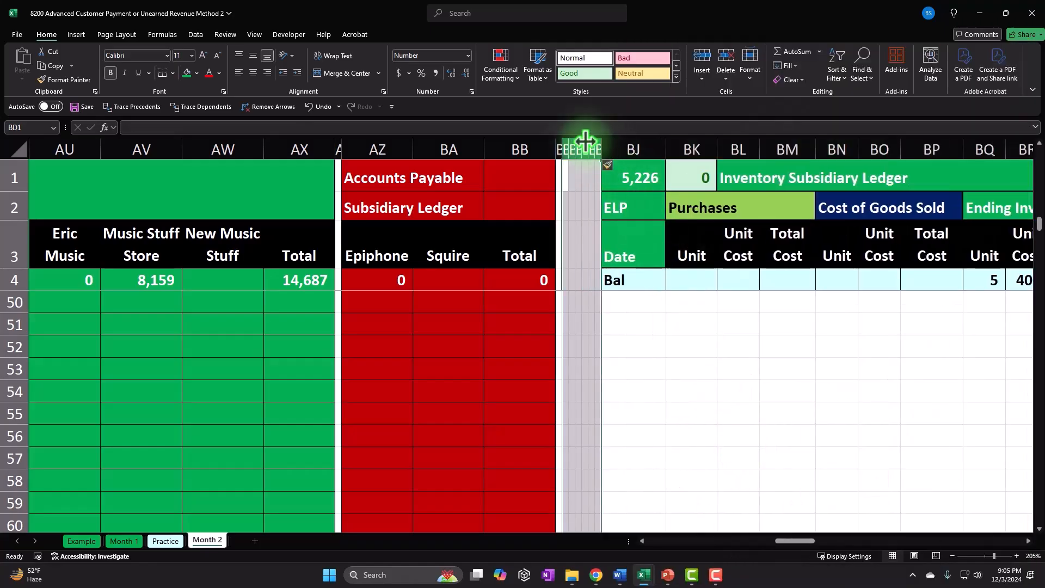
pyautogui.rightClick(588, 142)
pyautogui.moveTo(670, 52); pyautogui.dragTo(728, 53)
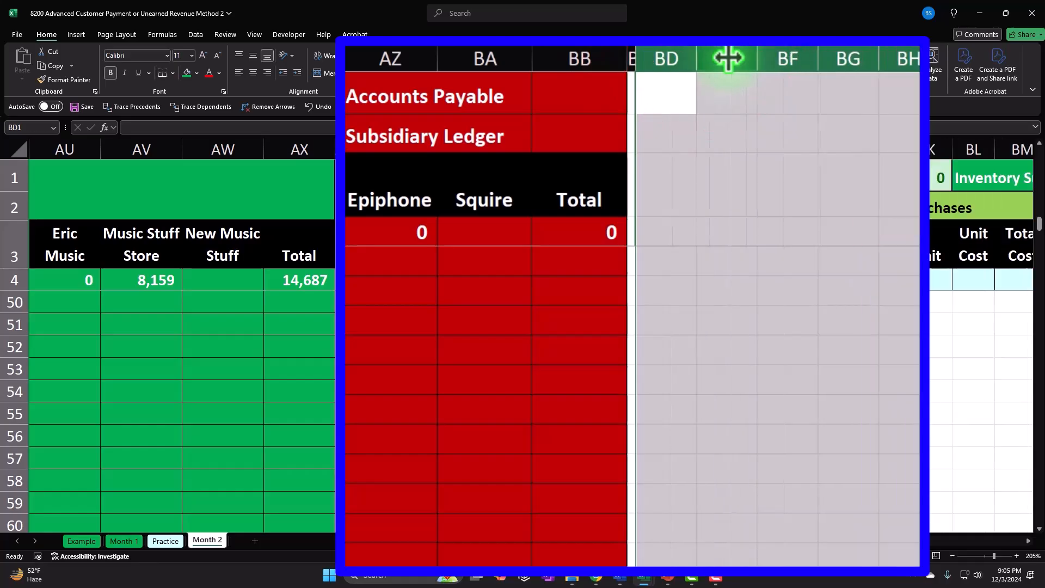
# - Copy the Accounts Payable subsidiary ledger columns AZ:BB into the new columns starting at BD
pyautogui.click(566, 175)
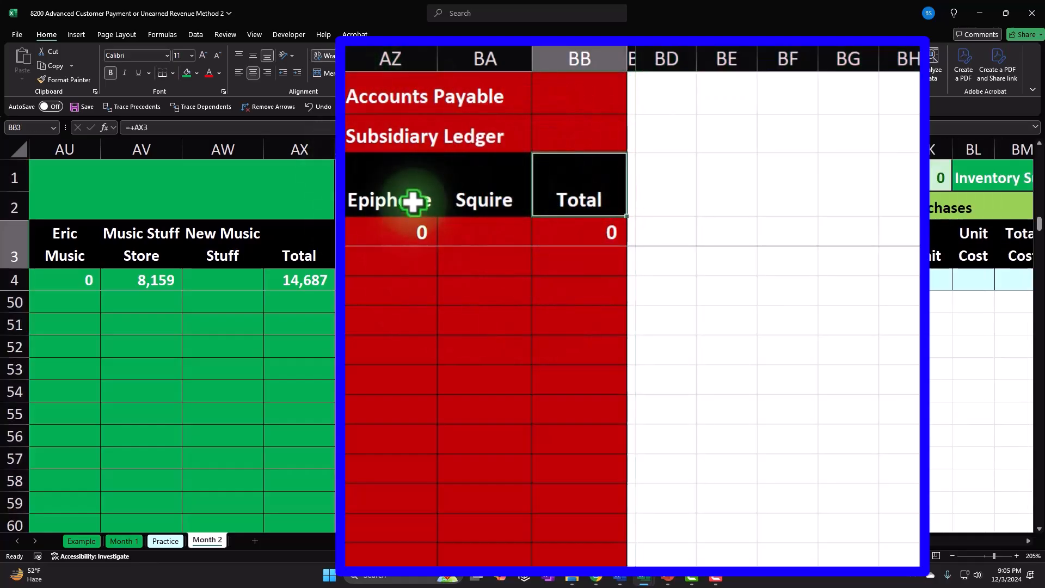
pyautogui.click(390, 54)
pyautogui.moveTo(390, 54); pyautogui.dragTo(566, 55)
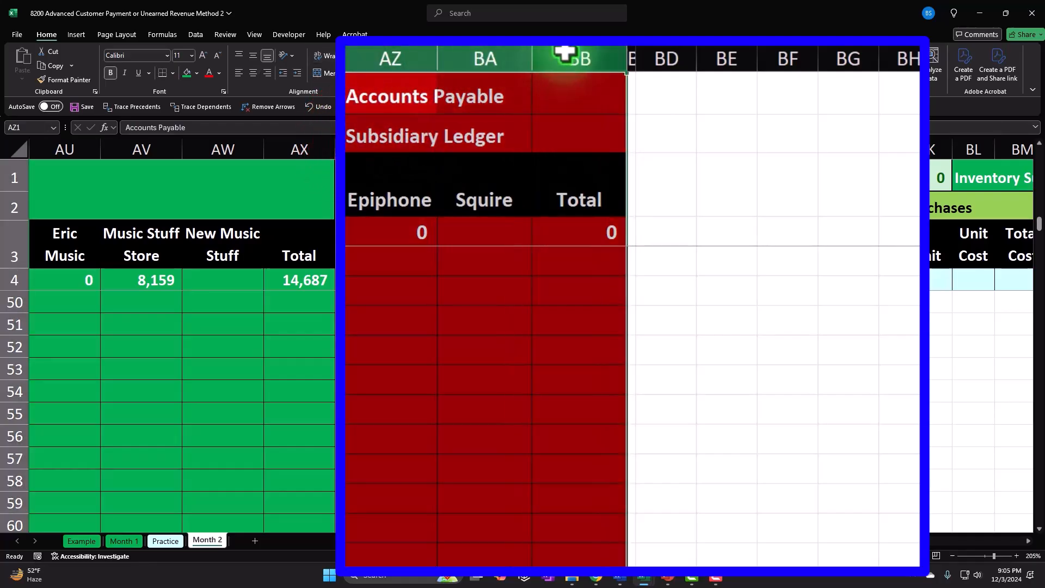
pyautogui.hotkey('ctrl', 'c')
pyautogui.click(648, 82)
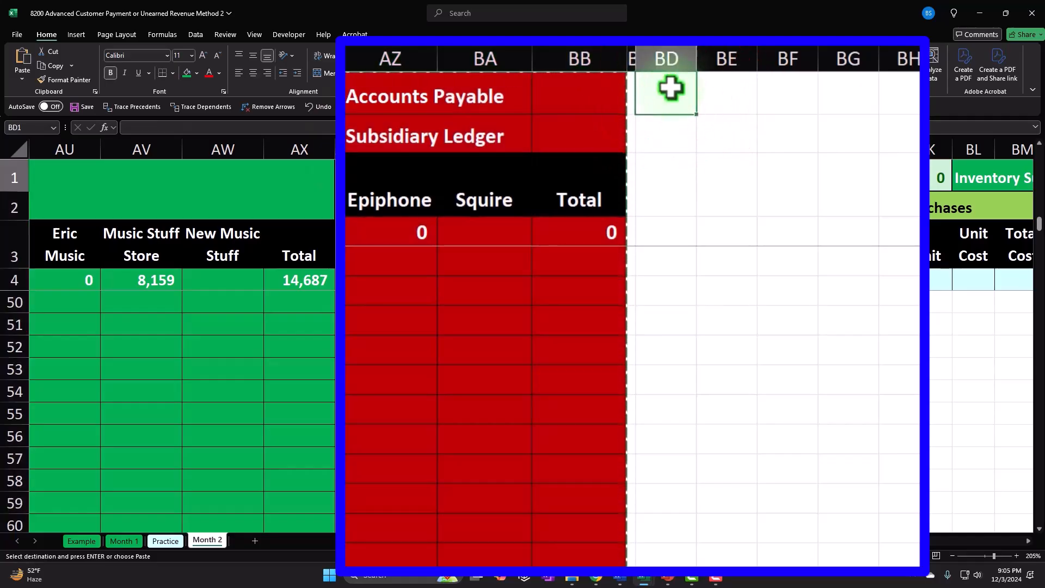
pyautogui.hotkey('ctrl', 'v')
# - Title the copied ledger Unearned Revenue in BD1 and fill its subtitle in BD2 with the formula =AZ2
pyautogui.doubleClick(671, 88)
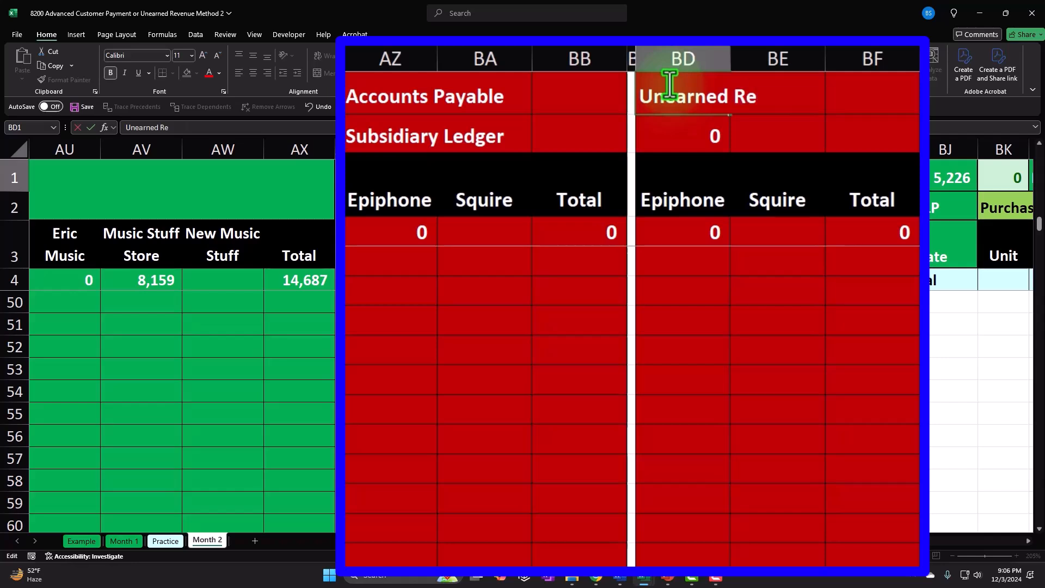
pyautogui.press('Return')
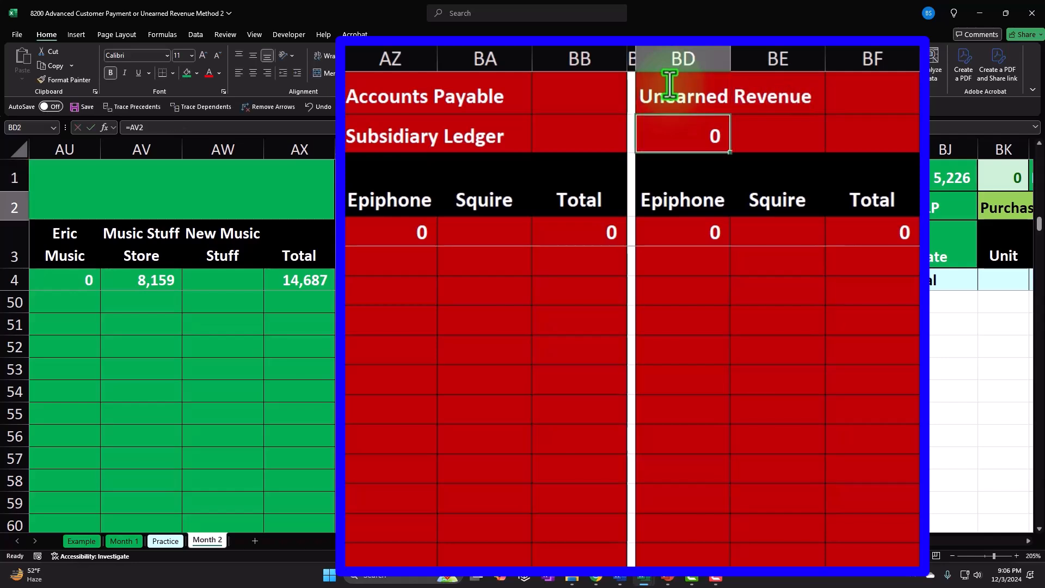
pyautogui.write('=')
pyautogui.press('Left')
pyautogui.press('Left')
pyautogui.press('Left')
pyautogui.press('Left')
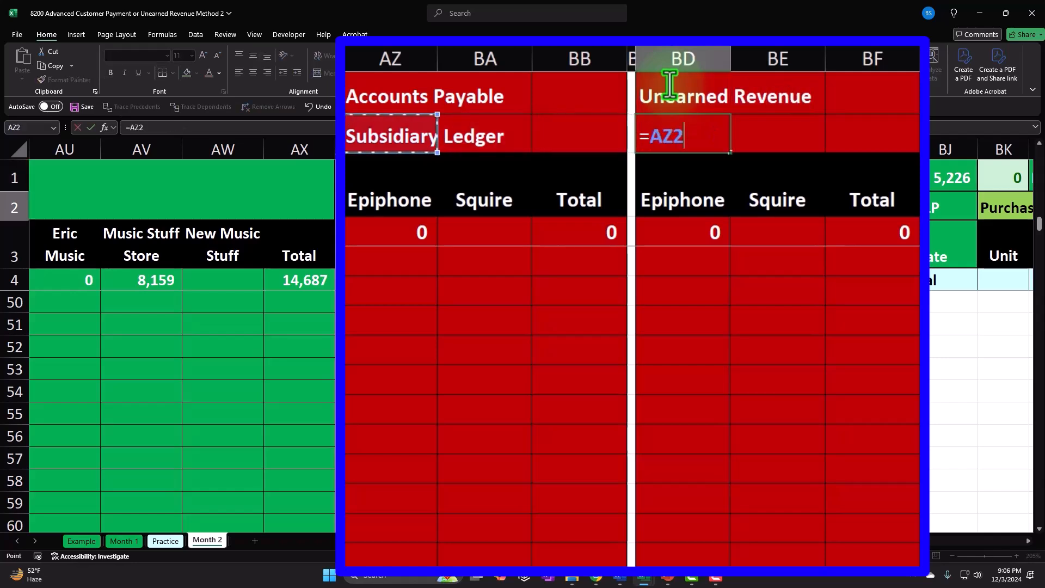
pyautogui.press('Return')
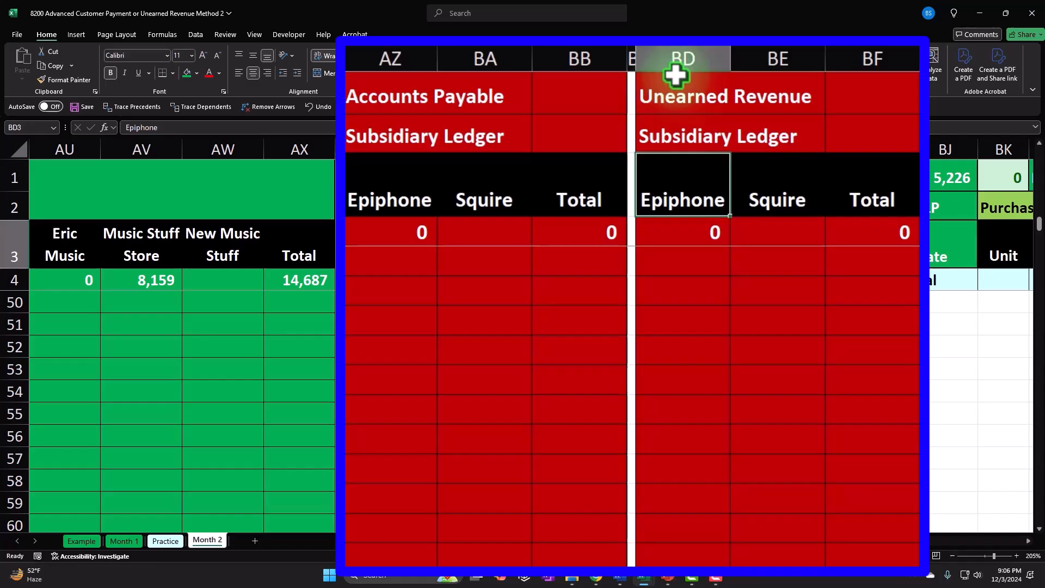
# - Clear the Epiphone and Squire headers in BD3:BE3 and the balances in BD4 and BF4 of the Unearned Revenue ledger
pyautogui.press('Delete')
pyautogui.press('Right')
pyautogui.press('Left')
pyautogui.press('Down')
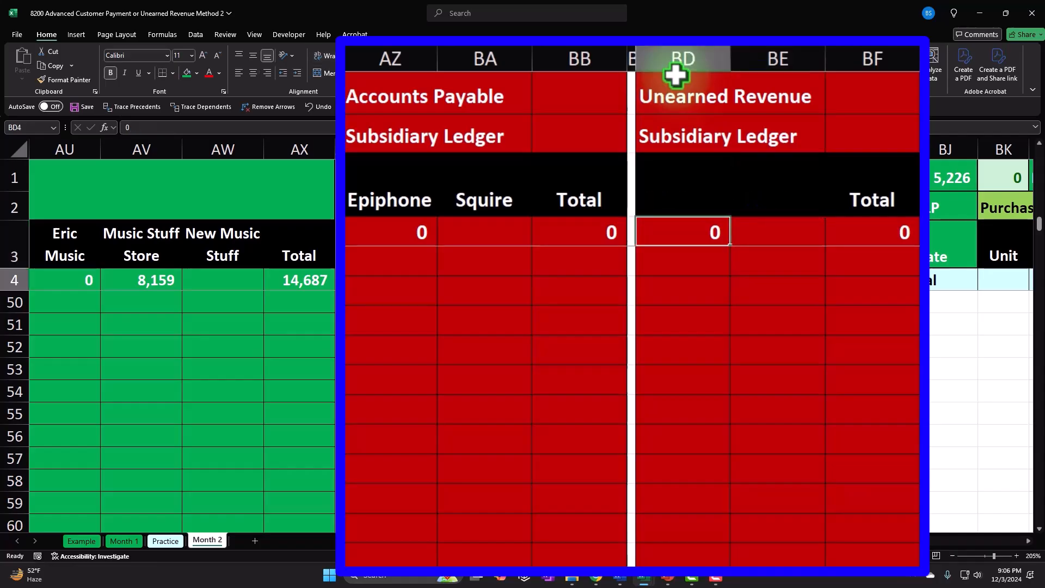
pyautogui.press('Right')
pyautogui.press('Right')
pyautogui.press('Delete')
# - Enter the customer header Music Stuff Store in BD3 and widen column BD so the header wraps onto two lines
pyautogui.press('Left')
pyautogui.press('Left')
pyautogui.press('Up')
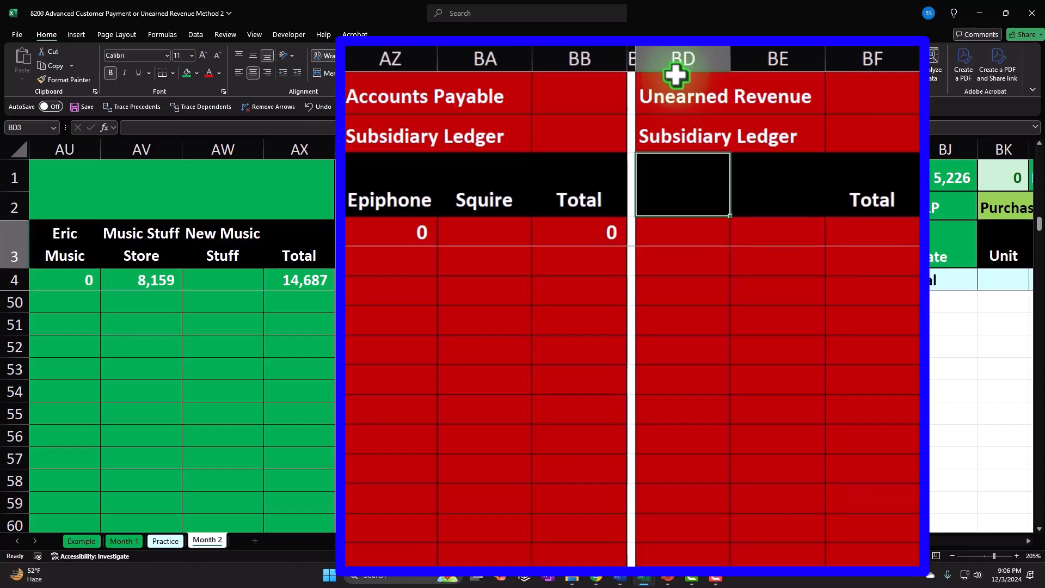
pyautogui.write('S')
pyautogui.press('Delete')
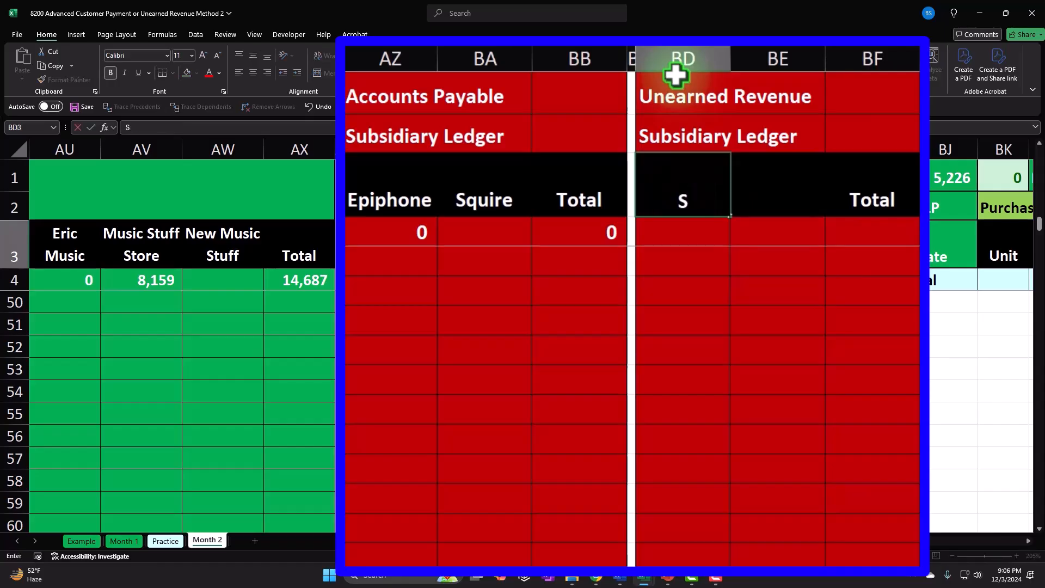
pyautogui.write('usic St')
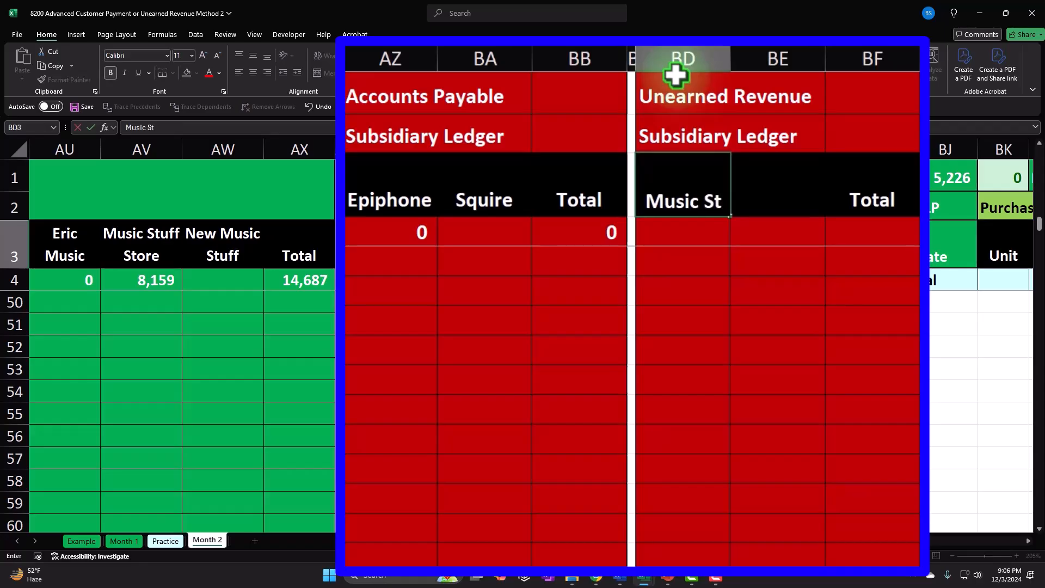
pyautogui.write('uff Store')
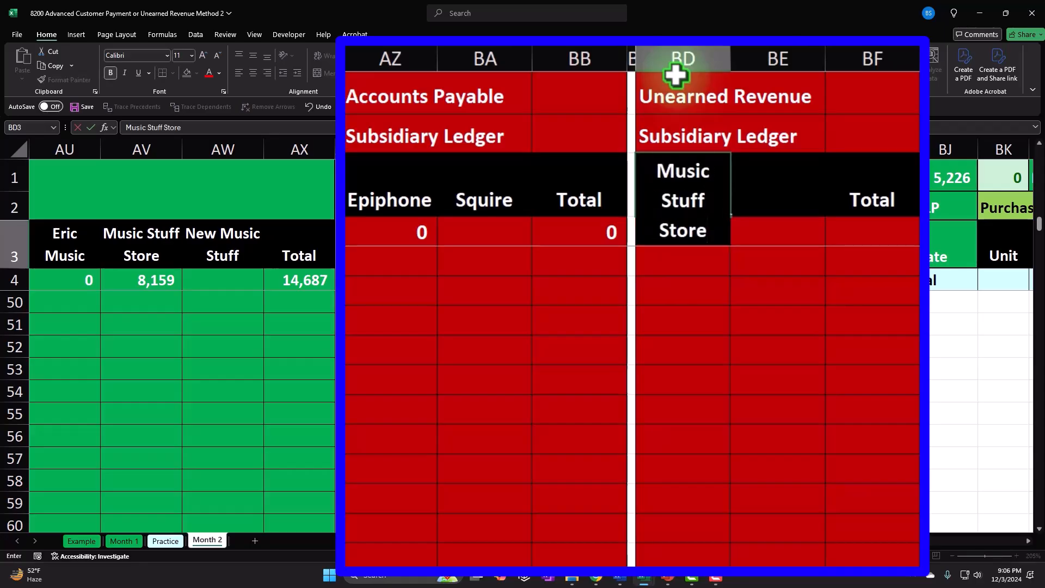
pyautogui.press('Return')
pyautogui.moveTo(732, 54); pyautogui.dragTo(745, 55)
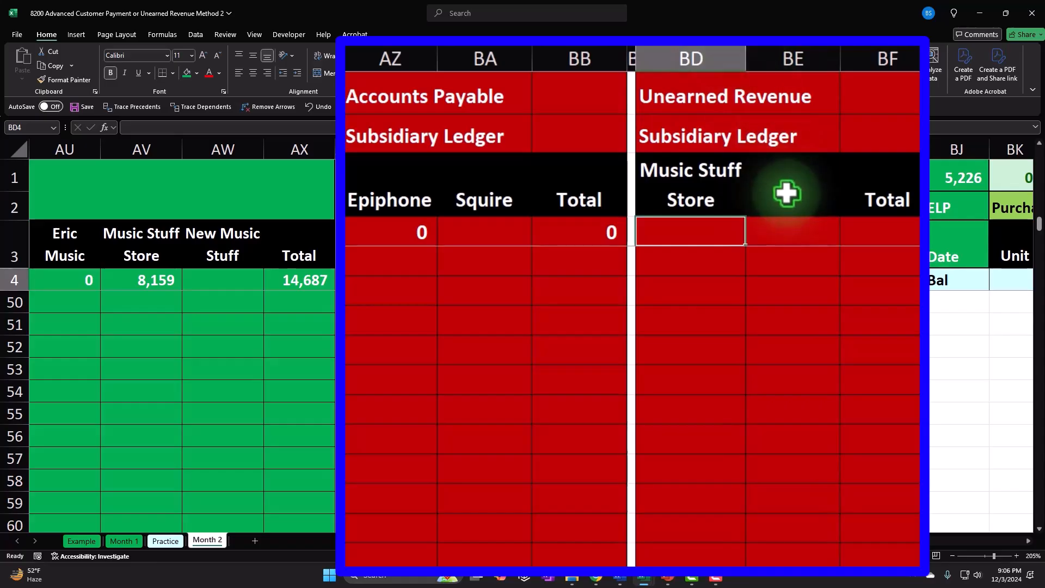
# - Link the Music Stuff Store cell BD54 in the Unearned Revenue subsidiary ledger to the journal's unearned revenue amount with =Z54
pyautogui.press('Down')
pyautogui.press('Down')
pyautogui.press('Down')
pyautogui.press('Down')
pyautogui.press('Down')
pyautogui.press('Down')
pyautogui.press('Down')
pyautogui.press('Down')
pyautogui.press('Down')
pyautogui.press('Down')
pyautogui.press('Down')
pyautogui.press('Down')
pyautogui.press('Down')
pyautogui.press('Down')
pyautogui.press('Down')
pyautogui.press('Down')
pyautogui.press('Down')
pyautogui.press('Down')
pyautogui.press('Down')
pyautogui.press('Down')
pyautogui.press('Down')
pyautogui.press('Down')
pyautogui.press('Down')
pyautogui.press('Down')
pyautogui.press('Down')
pyautogui.press('Down')
pyautogui.press('Down')
pyautogui.press('Down')
pyautogui.press('Down')
pyautogui.press('Down')
pyautogui.press('Up')
pyautogui.press('Up')
pyautogui.press('Up')
pyautogui.press('Up')
pyautogui.press('Up')
pyautogui.press('Up')
pyautogui.press('Up')
pyautogui.press('Up')
pyautogui.press('Up')
pyautogui.press('Up')
pyautogui.press('Up')
pyautogui.press('Up')
pyautogui.press('Up')
pyautogui.press('Up')
pyautogui.press('Up')
pyautogui.press('Up')
pyautogui.press('Left')
pyautogui.press('Left')
pyautogui.press('Left')
pyautogui.press('Left')
pyautogui.press('Left')
pyautogui.press('Left')
pyautogui.press('Left')
pyautogui.press('Left')
pyautogui.press('Left')
pyautogui.press('Left')
pyautogui.press('Left')
pyautogui.press('Left')
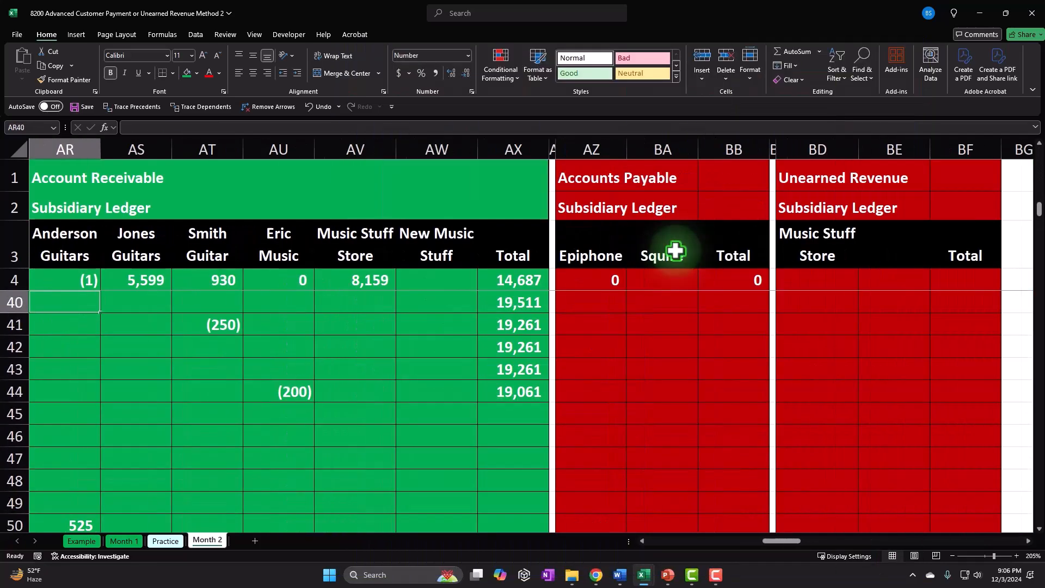
pyautogui.press('Left')
pyautogui.press('Left')
pyautogui.press('Left')
pyautogui.press('Down')
pyautogui.press('Down')
pyautogui.press('Down')
pyautogui.press('Down')
pyautogui.press('Down')
pyautogui.press('Down')
pyautogui.press('Down')
pyautogui.press('Down')
pyautogui.press('Down')
pyautogui.press('Down')
pyautogui.press('Down')
pyautogui.press('Down')
pyautogui.press('Down')
pyautogui.press('Down')
pyautogui.press('Down')
pyautogui.press('Down')
pyautogui.press('Down')
pyautogui.press('Down')
pyautogui.press('Down')
pyautogui.press('Down')
pyautogui.press('Down')
pyautogui.press('Down')
pyautogui.press('Up')
pyautogui.press('Up')
pyautogui.press('Up')
pyautogui.press('Up')
pyautogui.press('Up')
pyautogui.press('Up')
pyautogui.press('Up')
pyautogui.press('Up')
pyautogui.press('Right')
pyautogui.press('Right')
pyautogui.press('Right')
pyautogui.press('Right')
pyautogui.press('Right')
pyautogui.press('Right')
pyautogui.press('Right')
pyautogui.press('Right')
pyautogui.press('Right')
pyautogui.press('Right')
pyautogui.press('Right')
pyautogui.press('Right')
pyautogui.press('Right')
pyautogui.press('Right')
pyautogui.press('Right')
pyautogui.write('=')
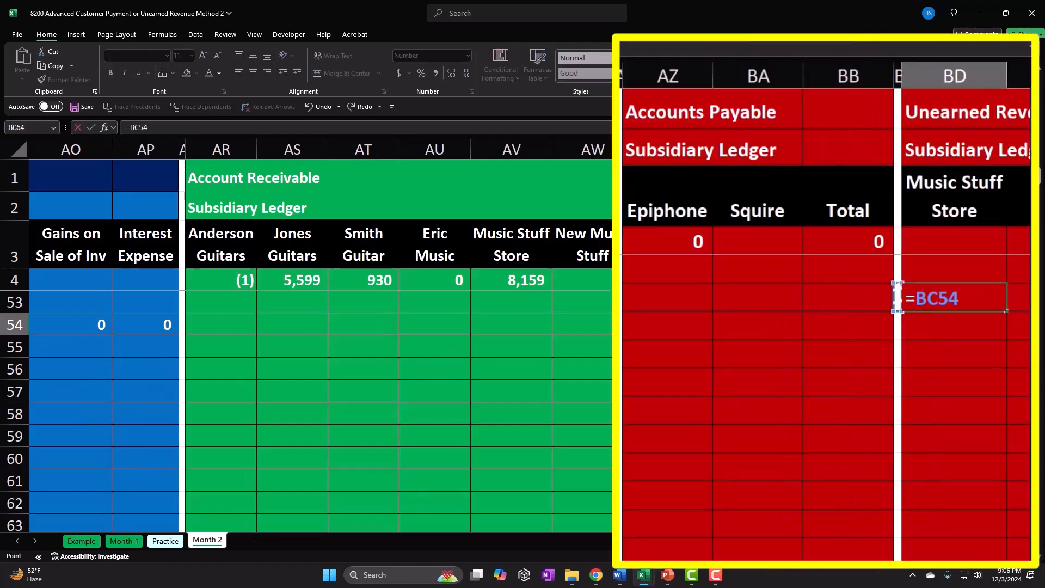
pyautogui.press('Left')
pyautogui.press('Left')
pyautogui.press('Left')
pyautogui.press('Left')
pyautogui.press('Left')
pyautogui.press('Left')
pyautogui.press('Left')
pyautogui.press('Left')
pyautogui.press('Left')
pyautogui.press('Left')
pyautogui.press('Left')
pyautogui.press('Left')
pyautogui.press('Left')
pyautogui.press('Left')
pyautogui.press('Left')
pyautogui.press('Left')
pyautogui.press('Left')
pyautogui.press('Left')
pyautogui.press('Left')
pyautogui.press('Left')
pyautogui.press('Left')
pyautogui.press('Left')
pyautogui.press('Left')
pyautogui.press('Left')
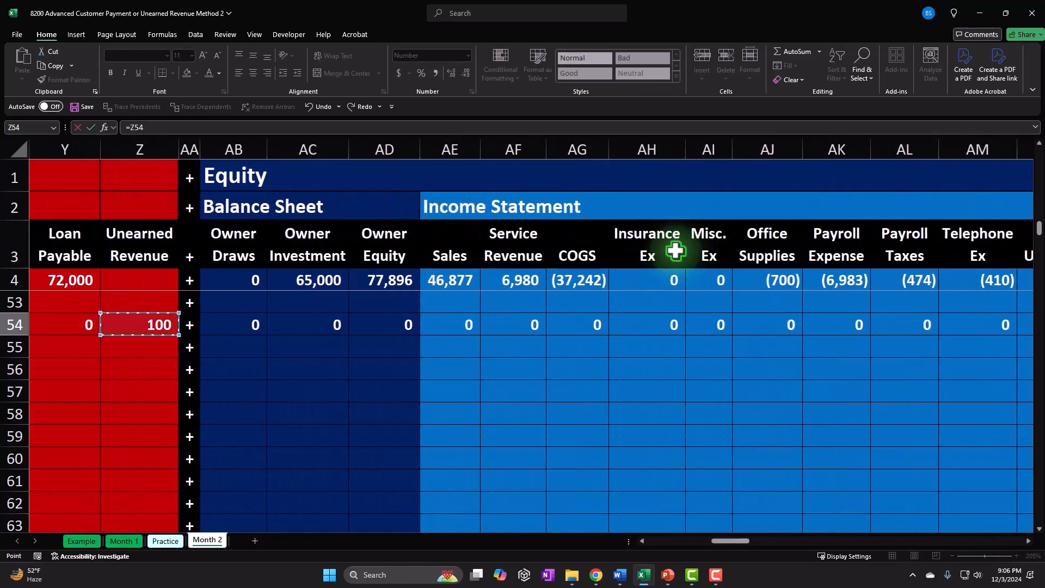
pyautogui.press('Return')
# - Set the opening total in BF4 of the Unearned Revenue ledger to 0 and check the running-total formula in BF5
pyautogui.press('Right')
pyautogui.press('Right')
pyautogui.press('Right')
pyautogui.press('Right')
pyautogui.press('Right')
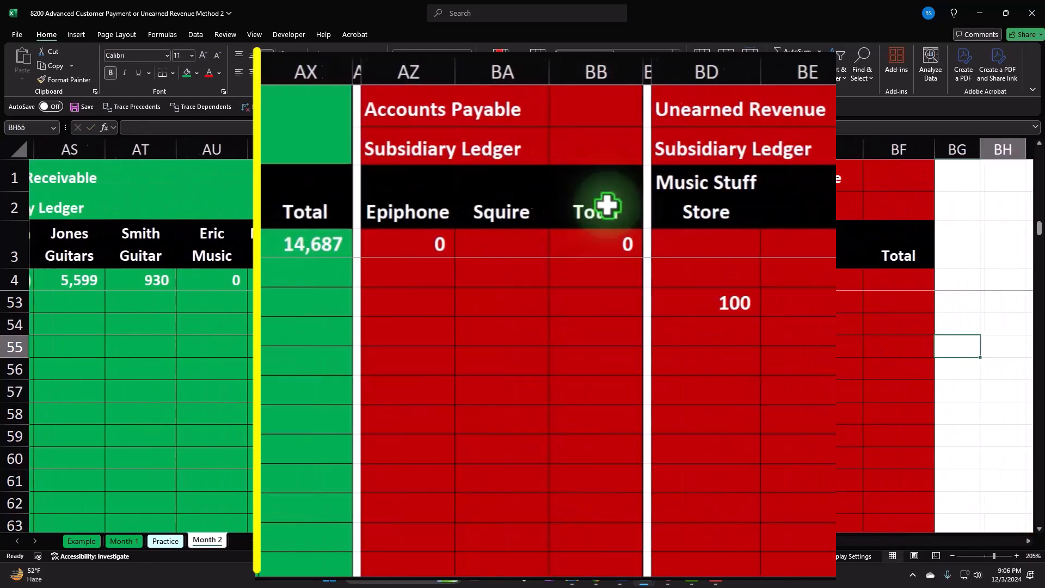
pyautogui.click(807, 271)
pyautogui.click(803, 242)
pyautogui.press('Down')
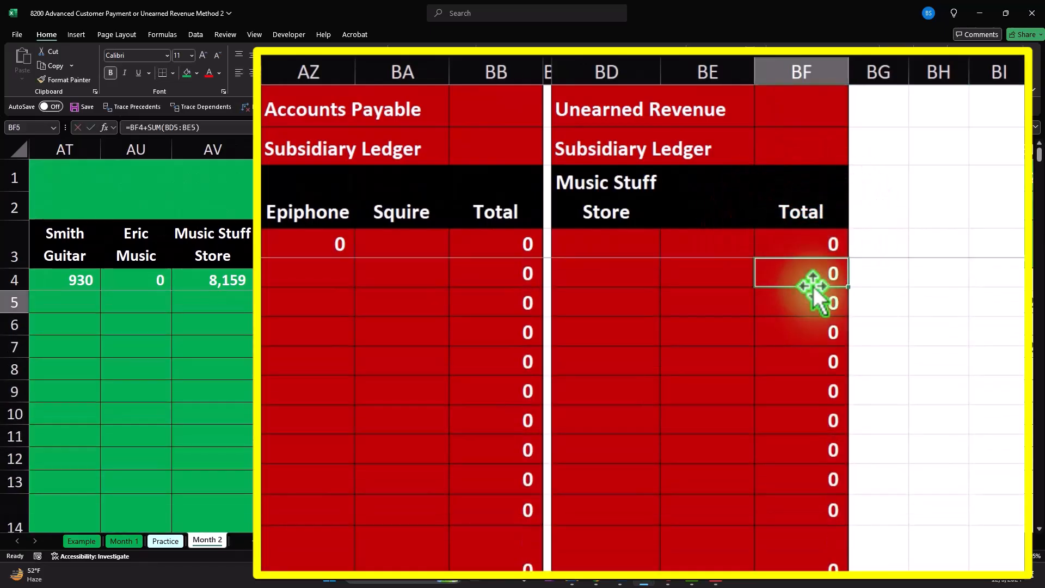
# - Enter the running-total formula =BF31+SUM(BD32:BE32) in BF32 of the Unearned Revenue ledger and review its references
pyautogui.scroll(-7, 805, 294)
pyautogui.scroll(-4, 805, 293)
pyautogui.scroll(2, 805, 296)
pyautogui.click(817, 348)
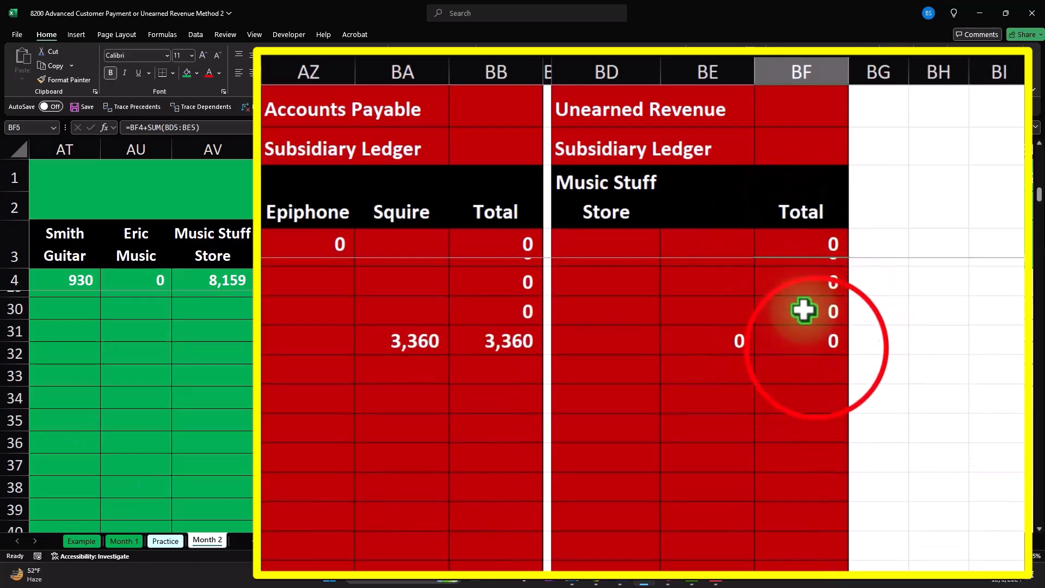
pyautogui.press('Left')
pyautogui.press('Right')
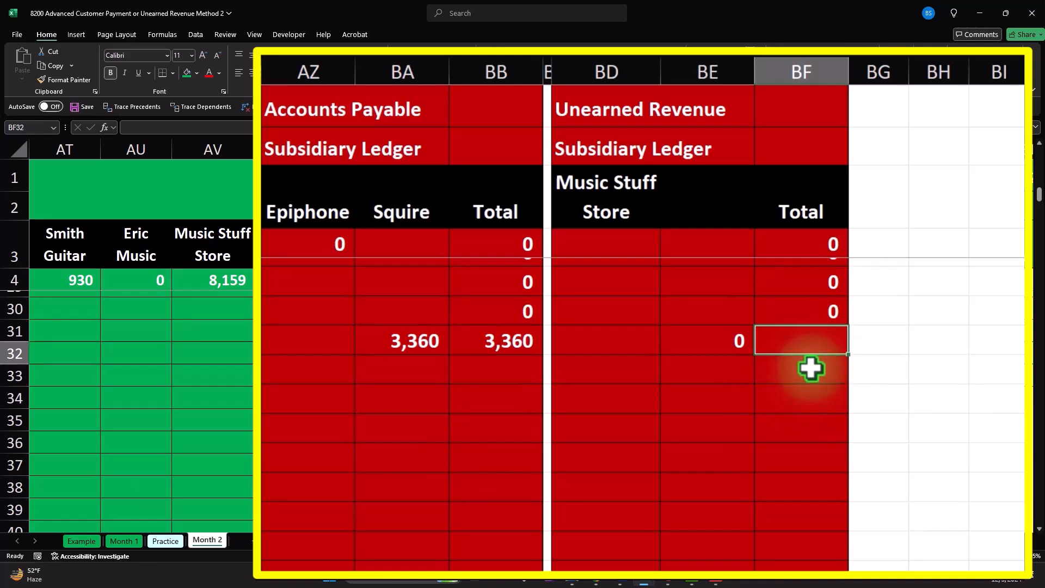
pyautogui.write('=')
pyautogui.press('Up')
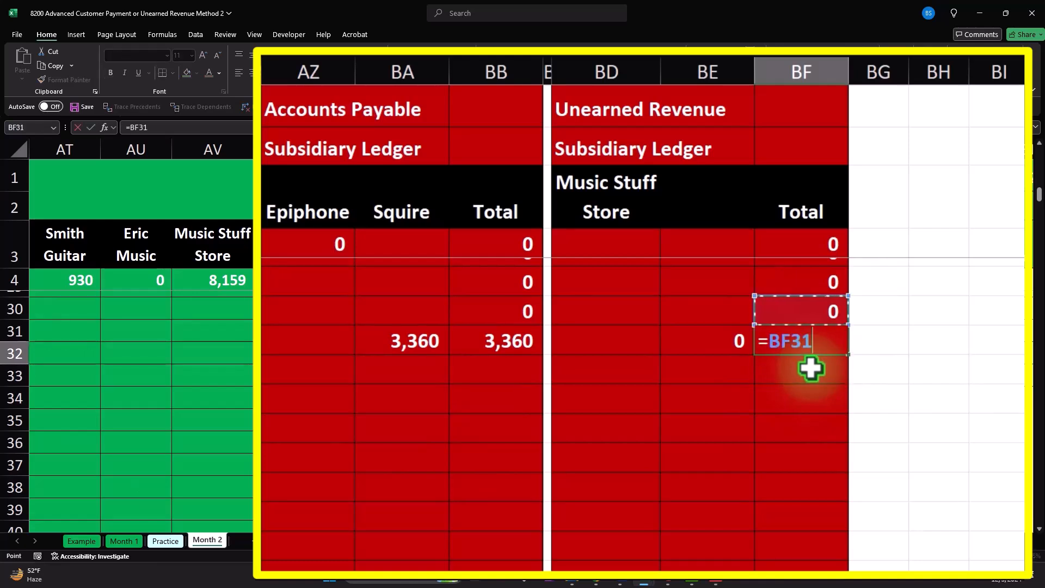
pyautogui.write('+sum(')
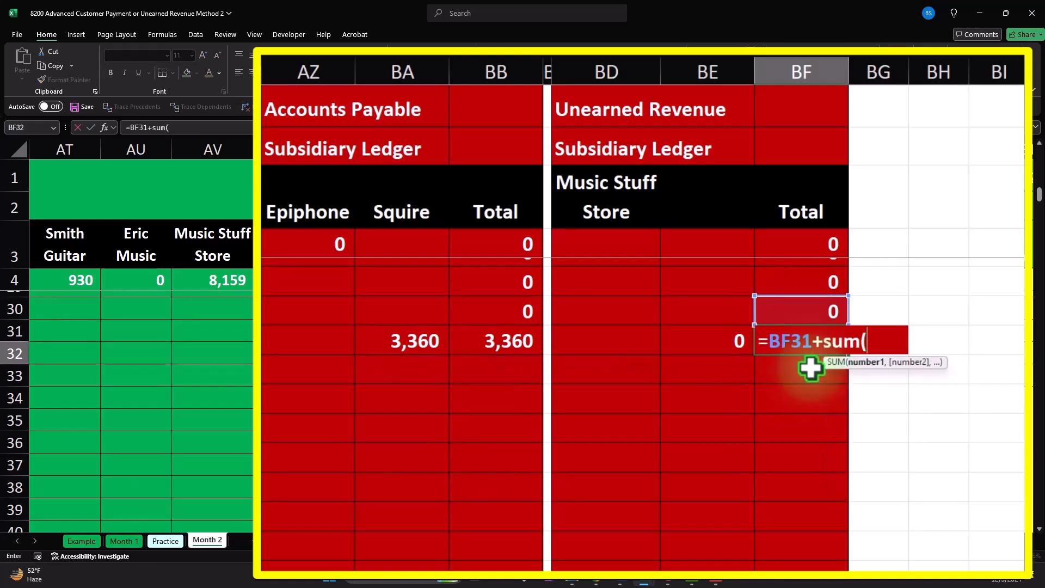
pyautogui.press('Left')
pyautogui.hotkey('shift', 'Left')
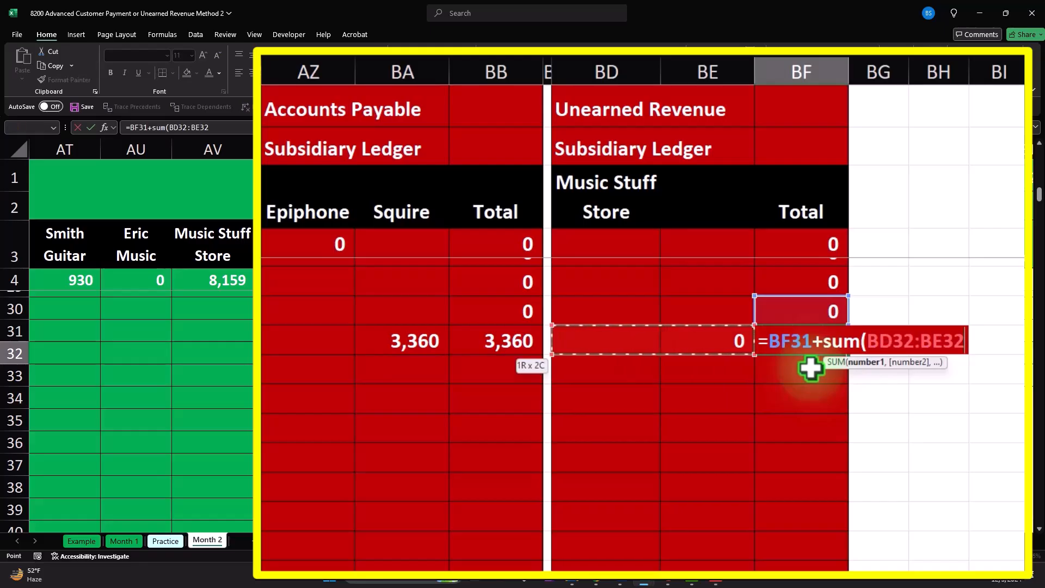
pyautogui.press('Return')
pyautogui.press('Return')
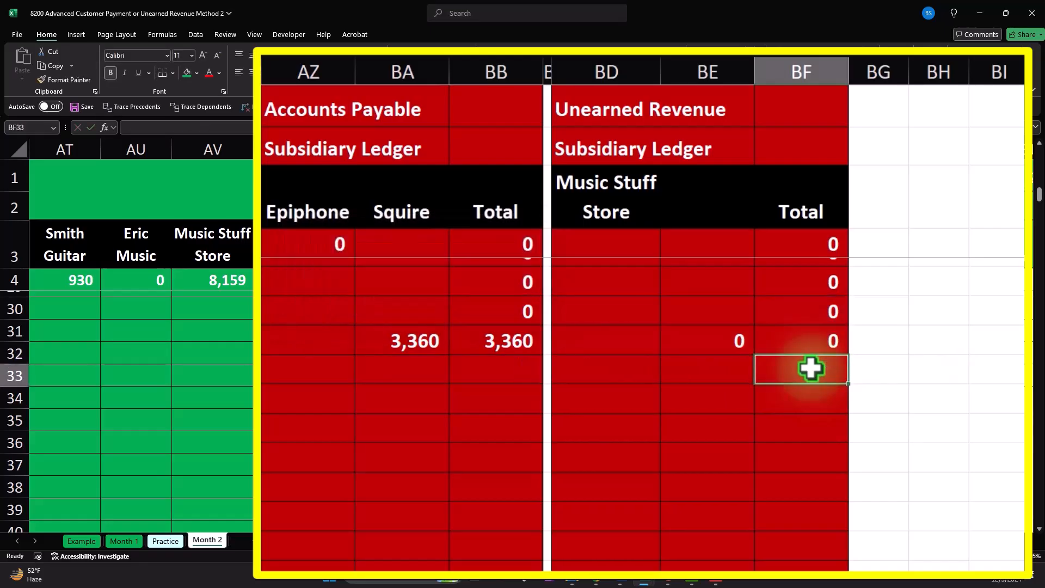
pyautogui.doubleClick(815, 340)
pyautogui.press('Return')
# - Fill the running-total formula from BF32 down to BF54 in the Unearned Revenue ledger's Total column
pyautogui.scroll(-6, 809, 348)
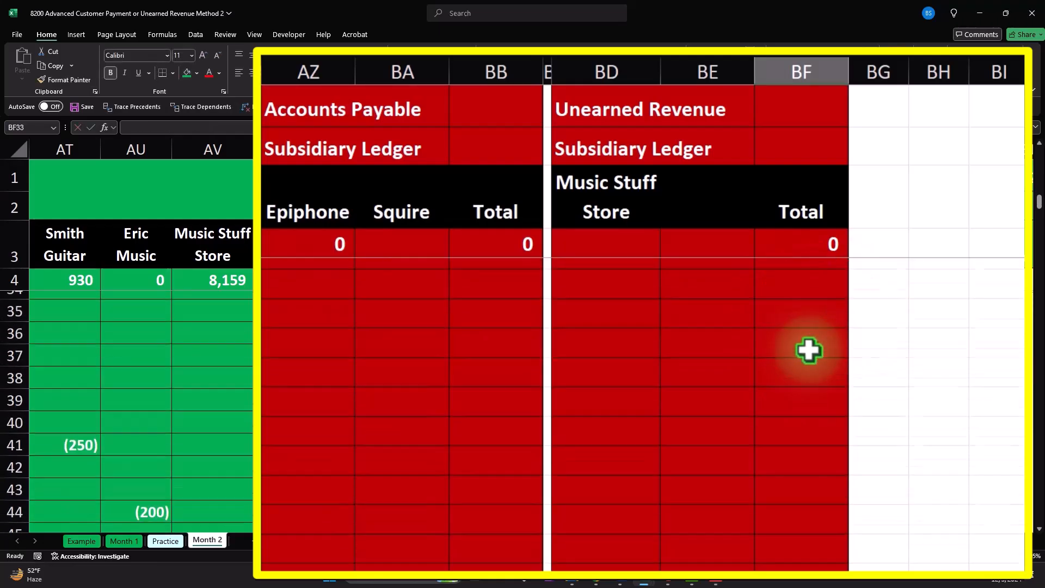
pyautogui.scroll(6, 806, 359)
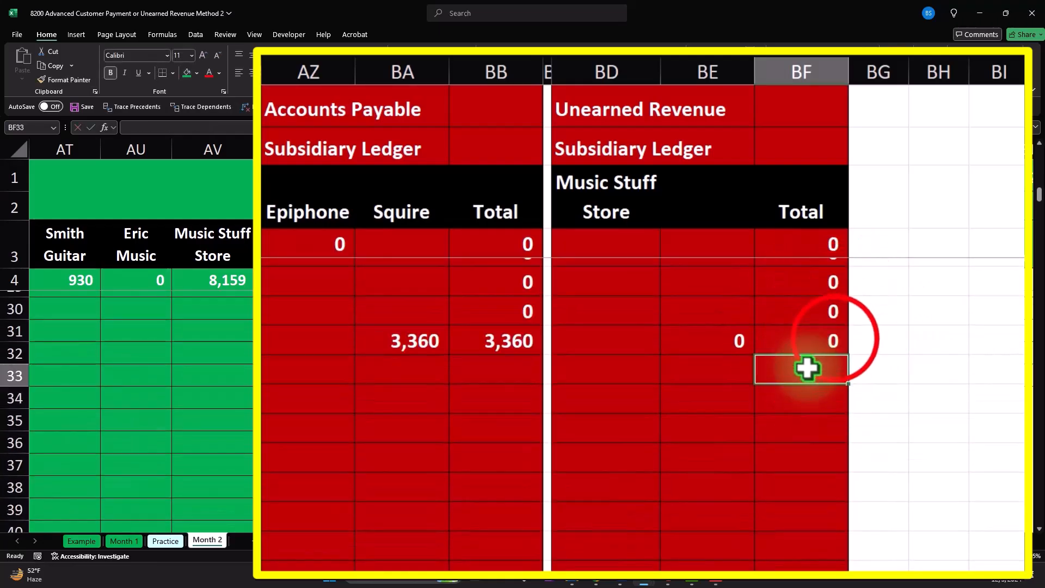
pyautogui.click(835, 339)
pyautogui.moveTo(850, 357); pyautogui.dragTo(816, 424)
pyautogui.click(811, 417)
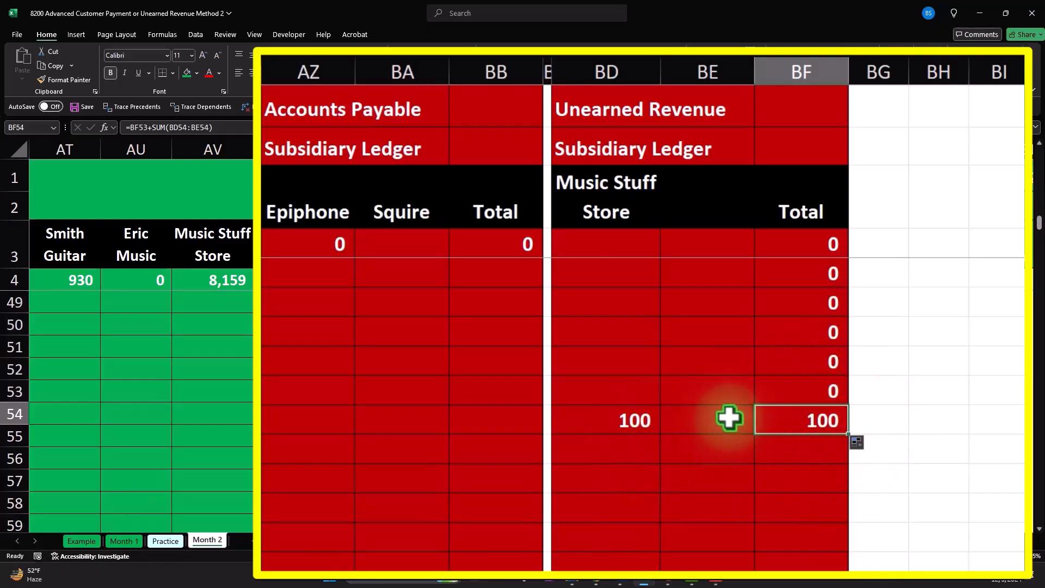
# - Examine the journal's liability columns in row 54, including the Unearned Revenue amount in Z54
pyautogui.press('Left')
pyautogui.press('Left')
pyautogui.press('Left')
pyautogui.press('Left')
pyautogui.press('Left')
pyautogui.press('Left')
pyautogui.press('Left')
pyautogui.press('Left')
pyautogui.press('Left')
pyautogui.press('Left')
pyautogui.press('Left')
pyautogui.press('Left')
pyautogui.press('Left')
pyautogui.press('Left')
pyautogui.press('Left')
pyautogui.press('Left')
pyautogui.press('Left')
pyautogui.press('Left')
pyautogui.press('Left')
pyautogui.press('Left')
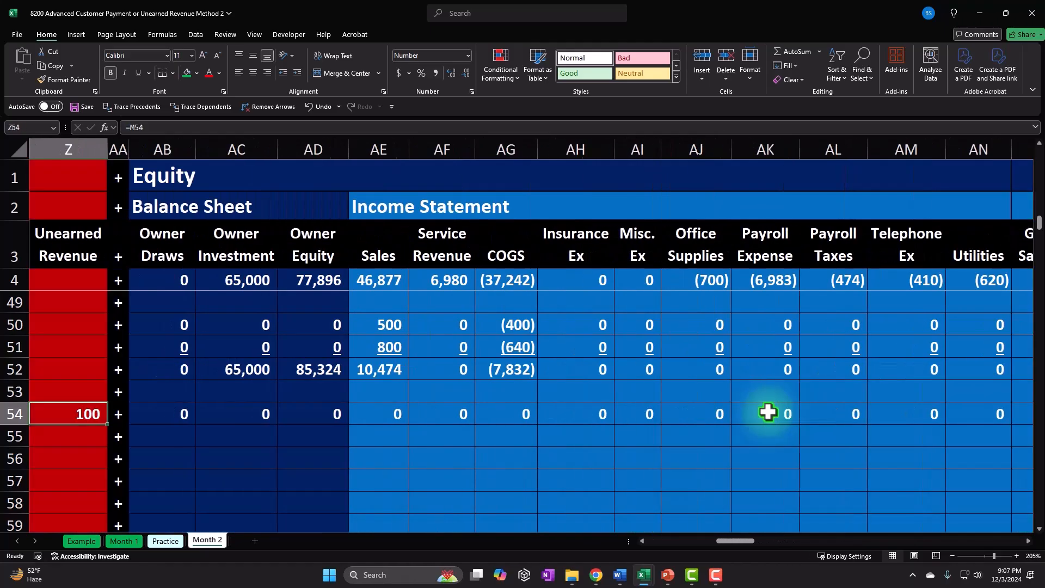
pyautogui.press('Left')
pyautogui.press('Left')
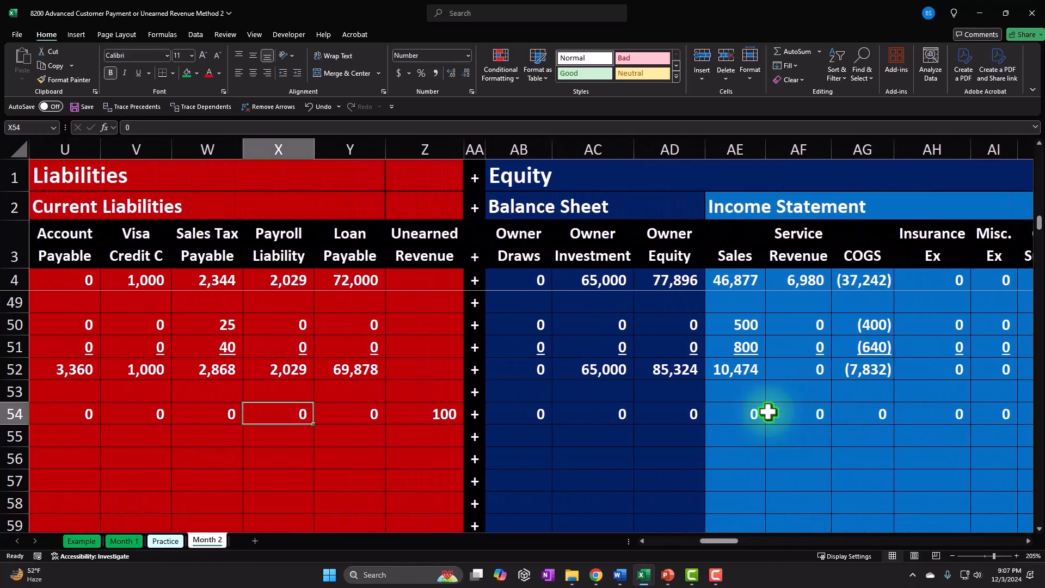
pyautogui.press('Right')
pyautogui.press('Right')
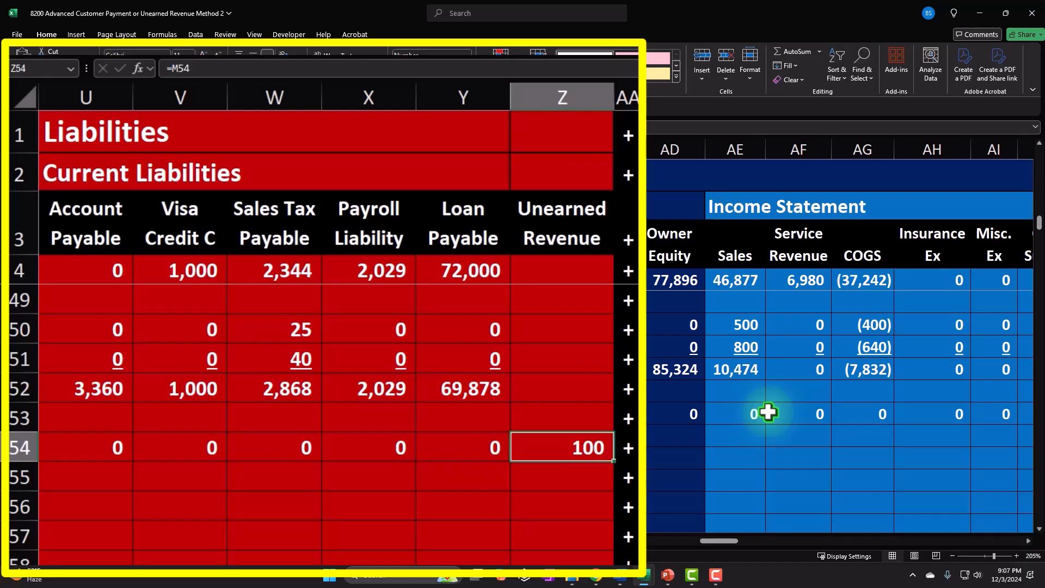
# - Examine the Accounts Receivable subsidiary ledger in row 54, including the Music Stuff Store column
pyautogui.press('Right')
pyautogui.press('Right')
pyautogui.press('Right')
pyautogui.press('Right')
pyautogui.press('Right')
pyautogui.press('Right')
pyautogui.press('Right')
pyautogui.press('Right')
pyautogui.press('Right')
pyautogui.press('Right')
pyautogui.press('Right')
pyautogui.press('Right')
pyautogui.press('Right')
pyautogui.press('Right')
pyautogui.press('Right')
pyautogui.press('Right')
pyautogui.press('Right')
pyautogui.press('Right')
pyautogui.press('Right')
pyautogui.press('Right')
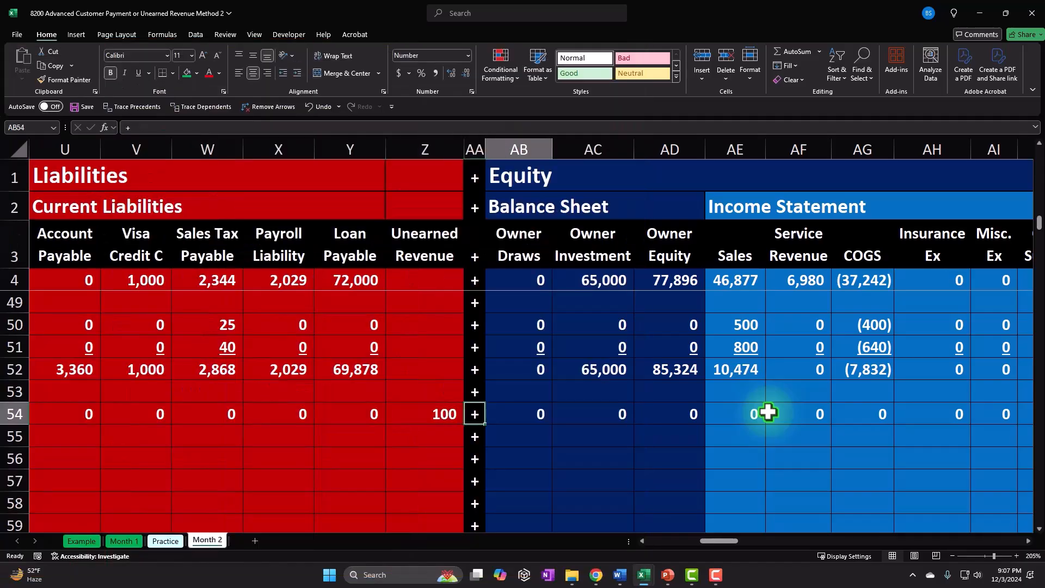
pyautogui.press('Right')
pyautogui.press('Right')
pyautogui.press('Right')
pyautogui.press('Right')
pyautogui.press('Right')
pyautogui.press('Right')
pyautogui.press('Right')
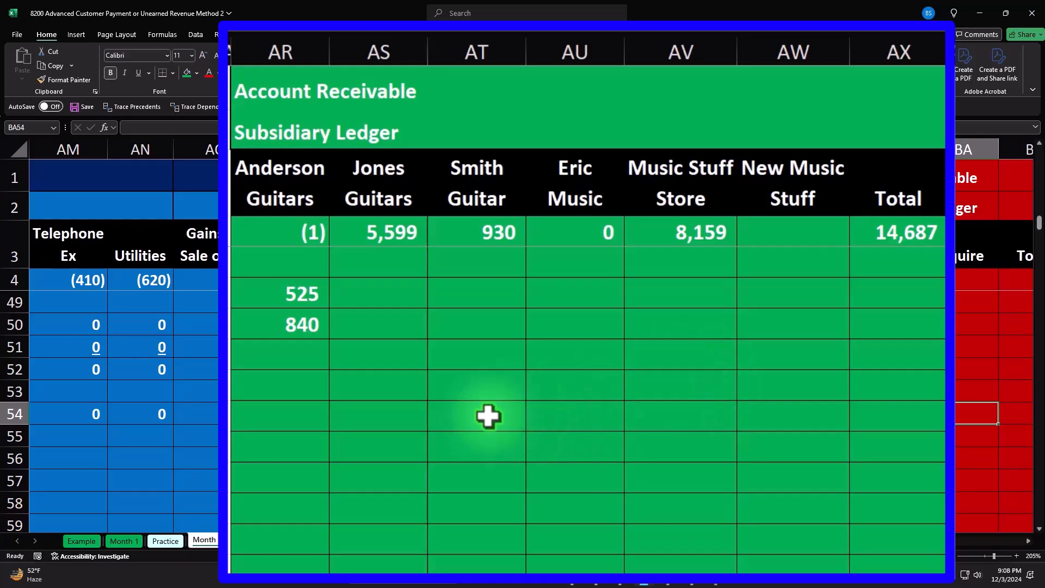
pyautogui.press('Left')
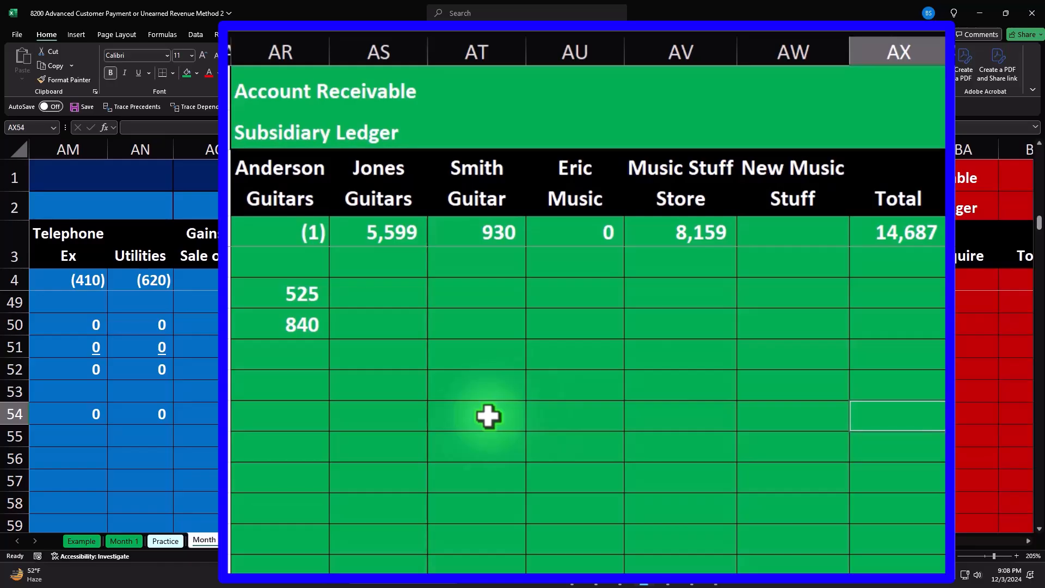
# - Underline the advanced payment's row 54 entries from L54 across to AP54
pyautogui.press('Left')
pyautogui.press('Left')
pyautogui.press('Left')
pyautogui.press('Left')
pyautogui.press('Left')
pyautogui.press('Left')
pyautogui.press('Left')
pyautogui.press('Left')
pyautogui.press('Left')
pyautogui.press('Left')
pyautogui.press('Left')
pyautogui.press('Left')
pyautogui.press('Left')
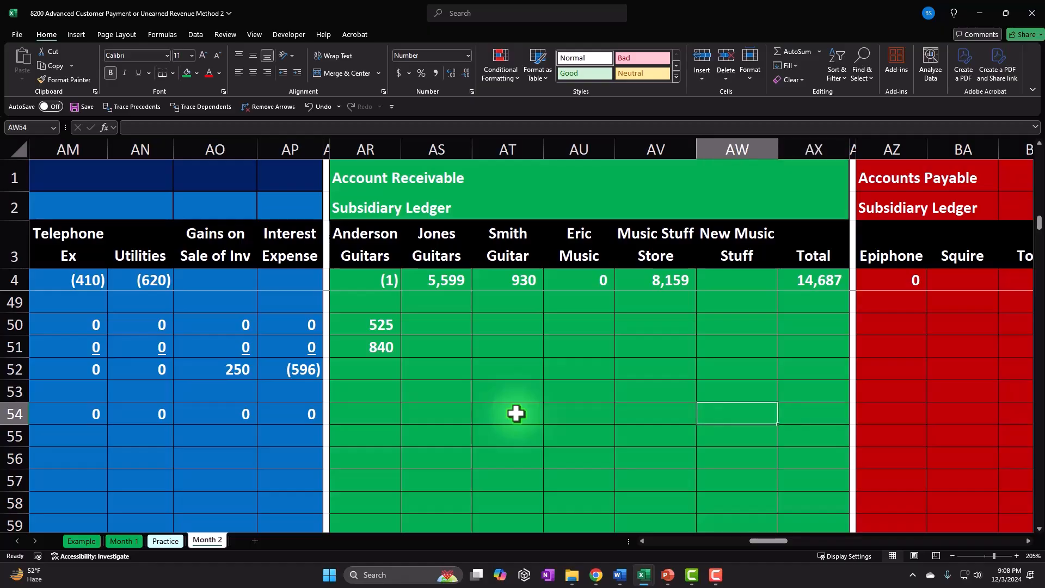
pyautogui.press('Left')
pyautogui.press('Left')
pyautogui.press('Left')
pyautogui.press('Left')
pyautogui.press('Left')
pyautogui.press('Left')
pyautogui.press('Left')
pyautogui.press('Left')
pyautogui.press('Left')
pyautogui.press('Left')
pyautogui.press('Left')
pyautogui.press('Left')
pyautogui.press('Left')
pyautogui.press('Left')
pyautogui.press('Left')
pyautogui.press('Left')
pyautogui.press('Left')
pyautogui.press('Left')
pyautogui.press('Left')
pyautogui.press('Left')
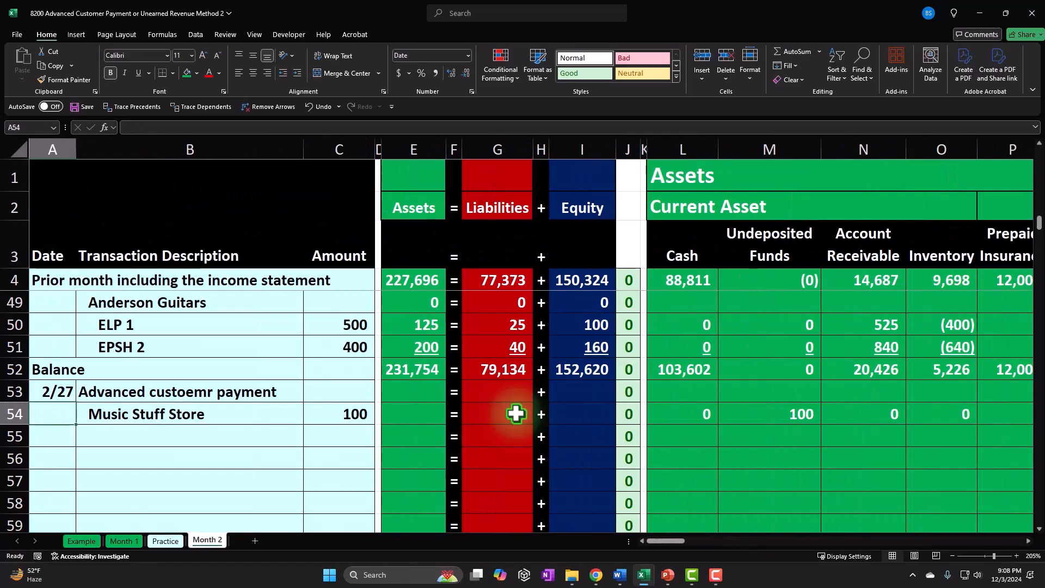
pyautogui.moveTo(669, 414); pyautogui.dragTo(1011, 408)
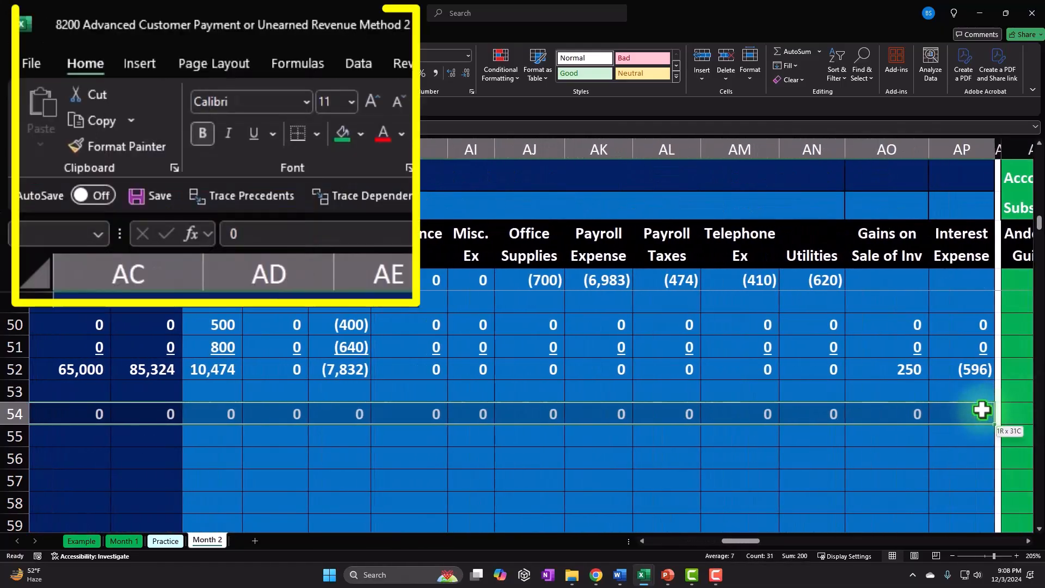
pyautogui.click(252, 132)
# - Remove the underline from the equals sign in T54 and the plus sign in AA54
pyautogui.moveTo(740, 541); pyautogui.dragTo(717, 551)
pyautogui.click(101, 415)
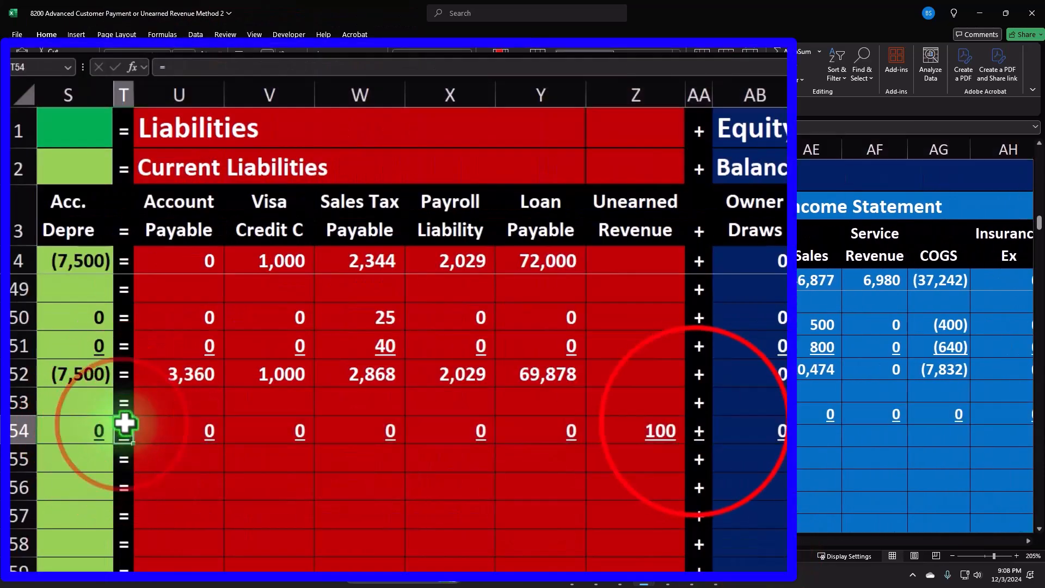
pyautogui.keyDown('ctrl'); pyautogui.click(551, 414); pyautogui.keyUp('ctrl')
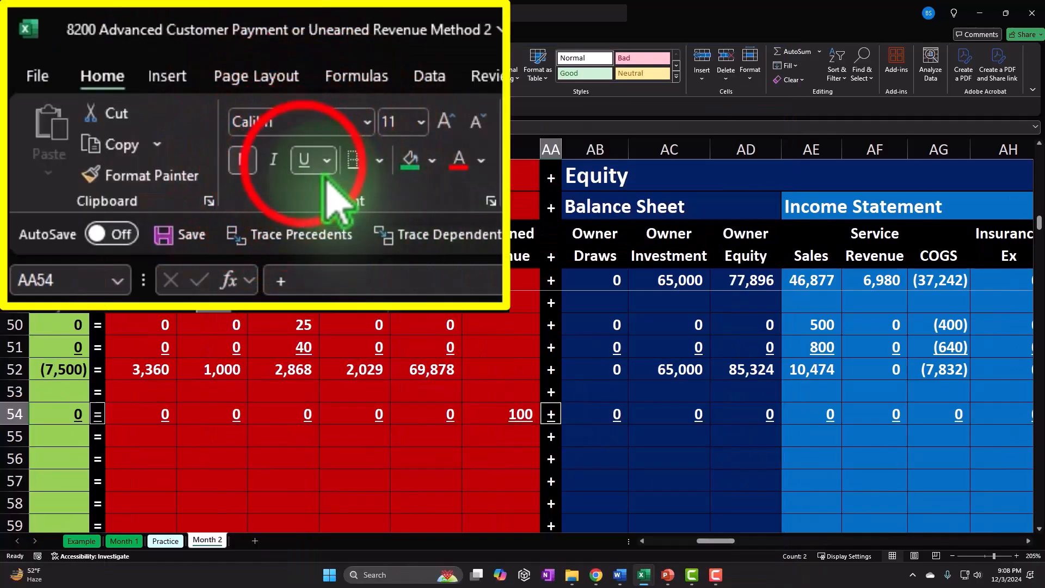
# - Label row 55 as a balance row by linking A55 to the Balance label in A52
pyautogui.press('Left')
pyautogui.press('Left')
pyautogui.press('Left')
pyautogui.press('Left')
pyautogui.press('Left')
pyautogui.press('Left')
pyautogui.press('Left')
pyautogui.press('Left')
pyautogui.press('Left')
pyautogui.press('Left')
pyautogui.press('Left')
pyautogui.press('Left')
pyautogui.press('Left')
pyautogui.press('Left')
pyautogui.press('Left')
pyautogui.press('Left')
pyautogui.press('Left')
pyautogui.press('Left')
pyautogui.press('Left')
pyautogui.press('Left')
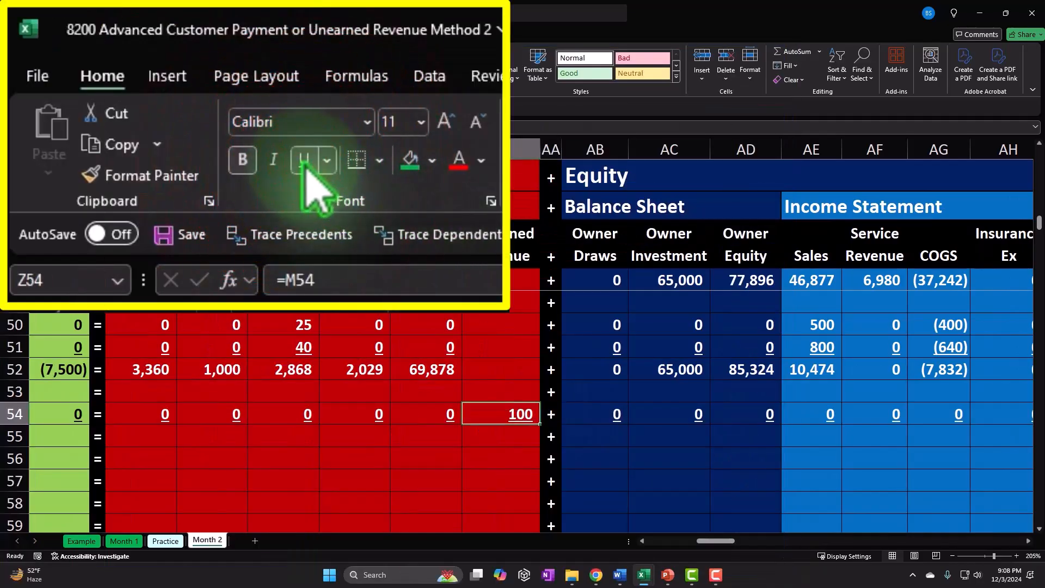
pyautogui.press('Down')
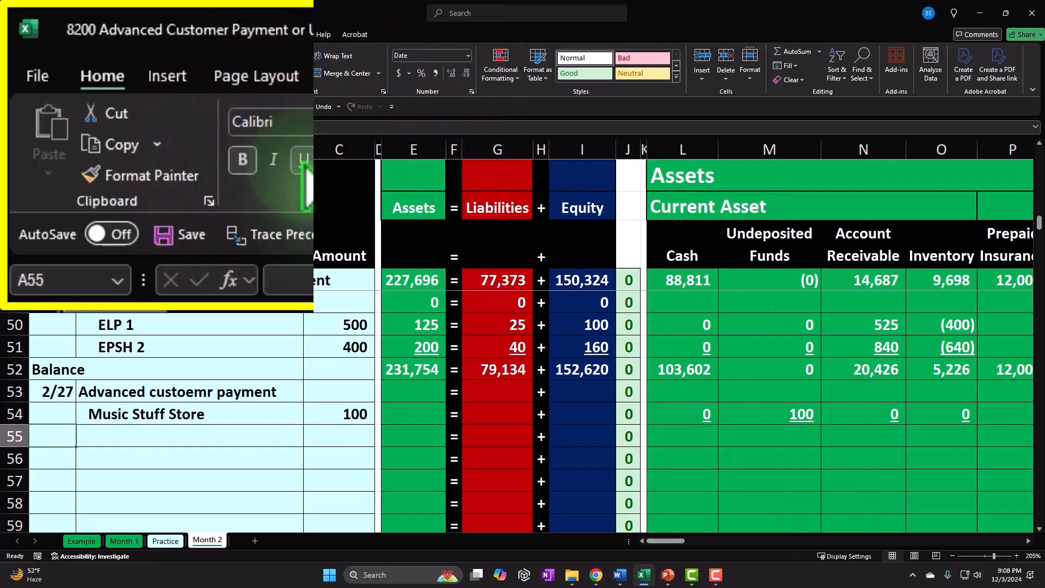
pyautogui.write('=')
pyautogui.press('Up')
pyautogui.press('Up')
pyautogui.press('Up')
pyautogui.press('Tab')
# - Total the Cash column in L55 with the formula =SUM(L52:L54)
pyautogui.press('Right')
pyautogui.press('Right')
pyautogui.press('Right')
pyautogui.press('Right')
pyautogui.press('Right')
pyautogui.press('Right')
pyautogui.press('Right')
pyautogui.press('Right')
pyautogui.press('Right')
pyautogui.press('Right')
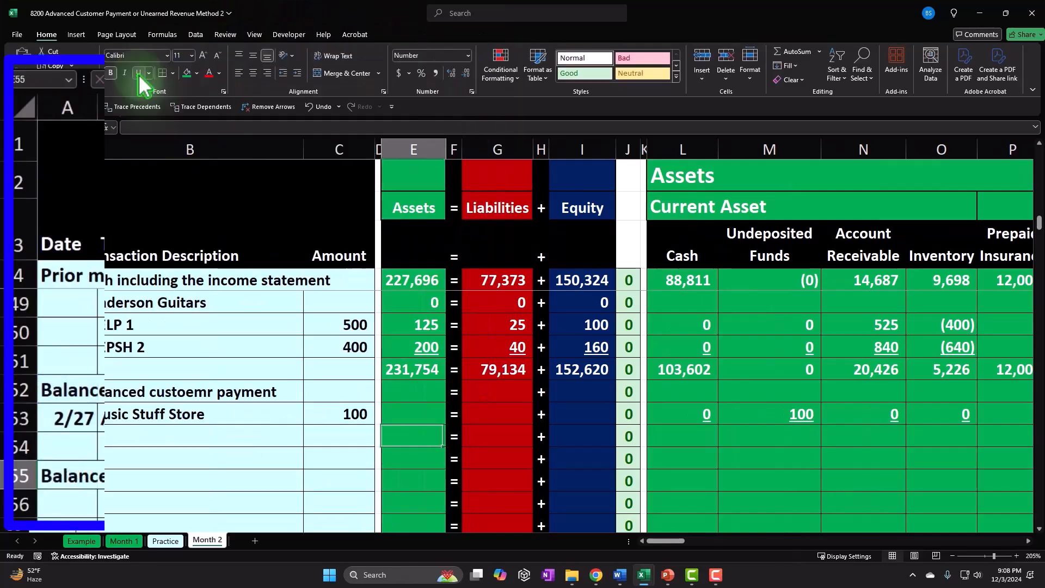
pyautogui.write('=sum(')
pyautogui.press('Up')
pyautogui.press('Up')
pyautogui.press('Up')
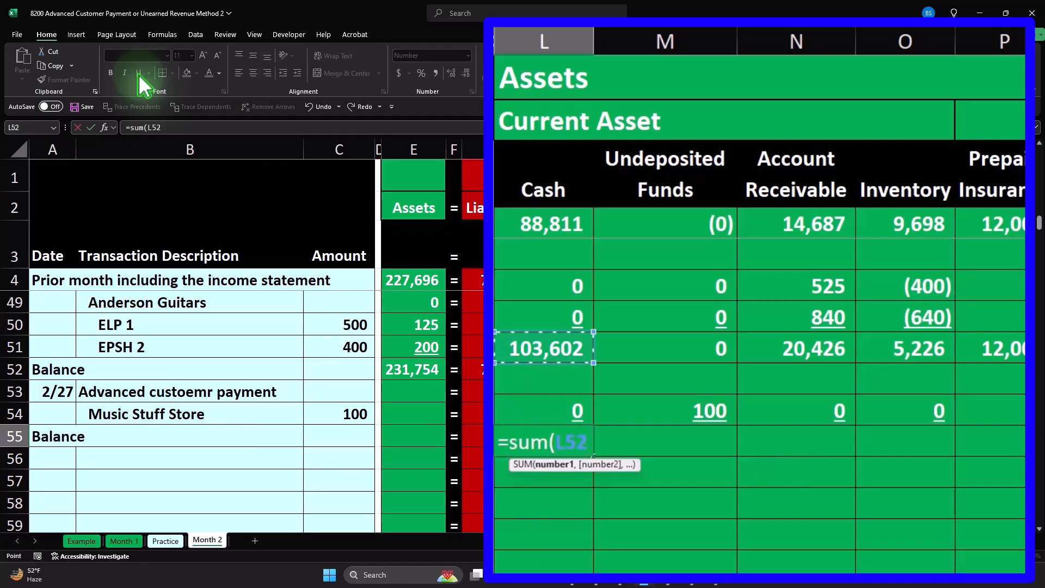
pyautogui.hotkey('shift', 'Down')
pyautogui.hotkey('shift', 'Down')
pyautogui.press('Return')
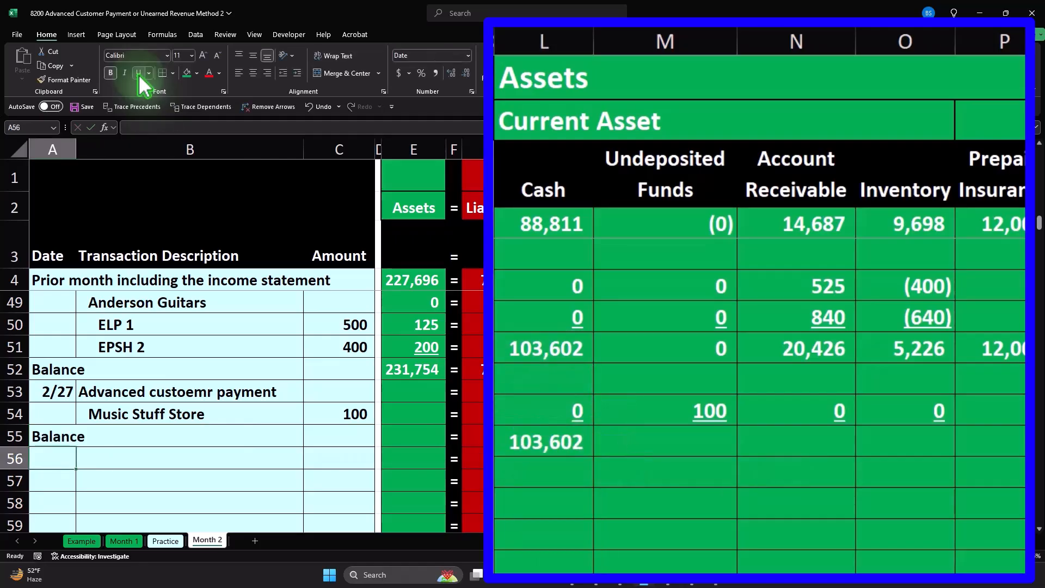
# - Copy the Cash balance formula from L55 and paste formulas only across M55:AP55
pyautogui.click(537, 430)
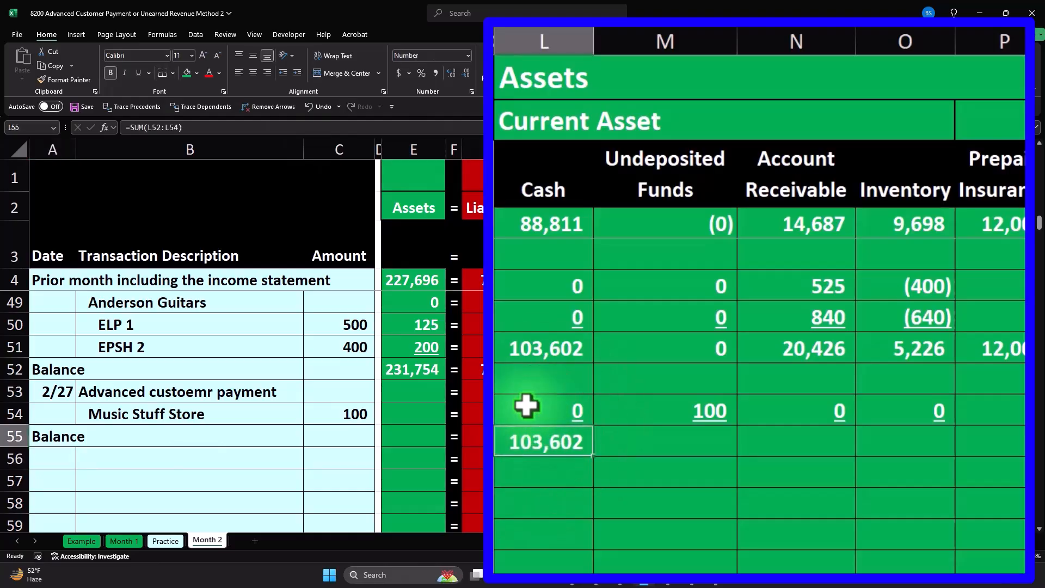
pyautogui.hotkey('ctrl', 'c')
pyautogui.press('Right')
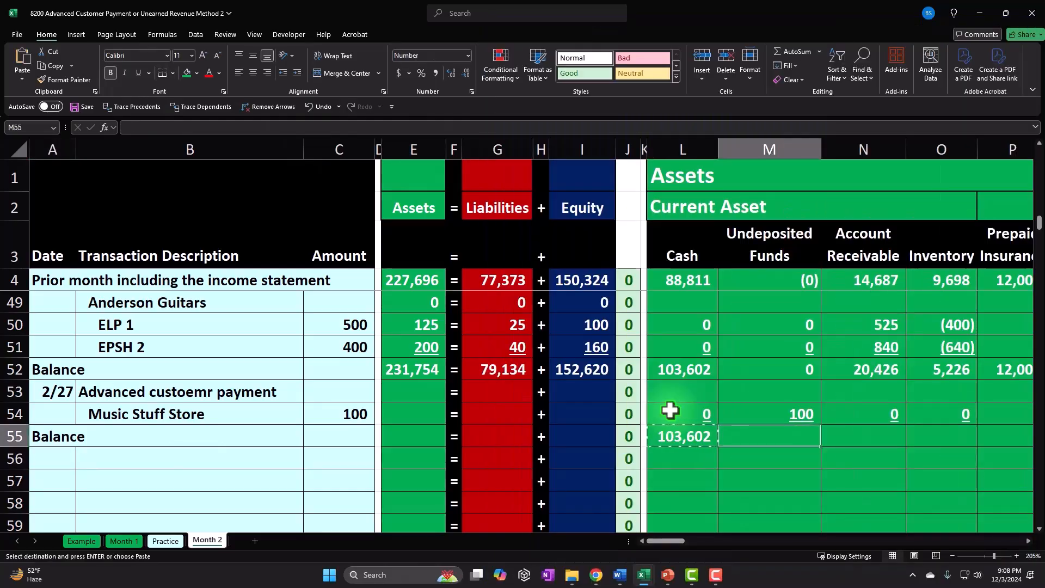
pyautogui.hotkey('shift', 'Right')
pyautogui.hotkey('shift', 'Right')
pyautogui.hotkey('shift', 'Right')
pyautogui.hotkey('shift', 'Right')
pyautogui.hotkey('shift', 'Right')
pyautogui.hotkey('shift', 'Right')
pyautogui.hotkey('shift', 'Right')
pyautogui.hotkey('shift', 'Right')
pyautogui.hotkey('shift', 'Right')
pyautogui.hotkey('shift', 'Right')
pyautogui.hotkey('shift', 'Right')
pyautogui.hotkey('shift', 'Right')
pyautogui.hotkey('shift', 'Right')
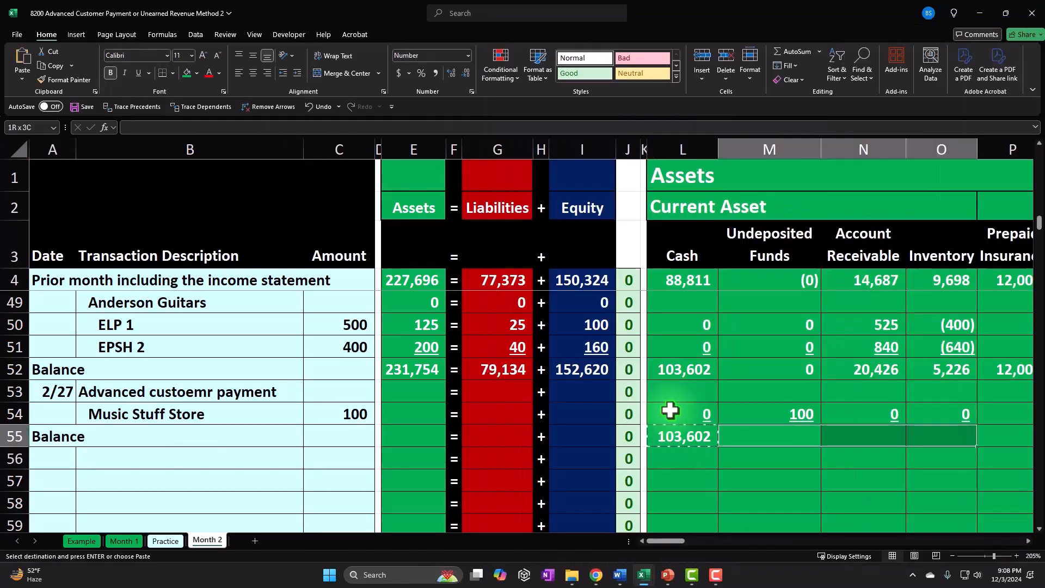
pyautogui.hotkey('shift', 'Right')
pyautogui.hotkey('shift', 'Right')
pyautogui.hotkey('shift', 'Right')
pyautogui.hotkey('shift', 'Right')
pyautogui.hotkey('shift', 'Right')
pyautogui.hotkey('shift', 'Right')
pyautogui.hotkey('shift', 'Right')
pyautogui.hotkey('shift', 'Right')
pyautogui.hotkey('shift', 'Right')
pyautogui.hotkey('shift', 'Right')
pyautogui.hotkey('shift', 'Right')
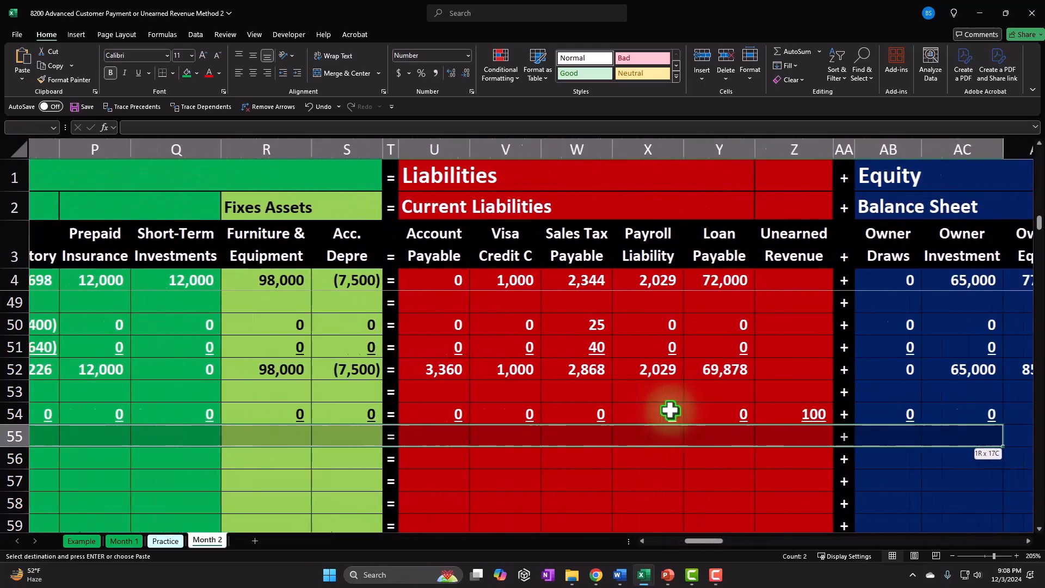
pyautogui.hotkey('shift', 'Right')
pyautogui.hotkey('shift', 'Right')
pyautogui.hotkey('shift', 'Right')
pyautogui.hotkey('shift', 'Right')
pyautogui.hotkey('shift', 'Right')
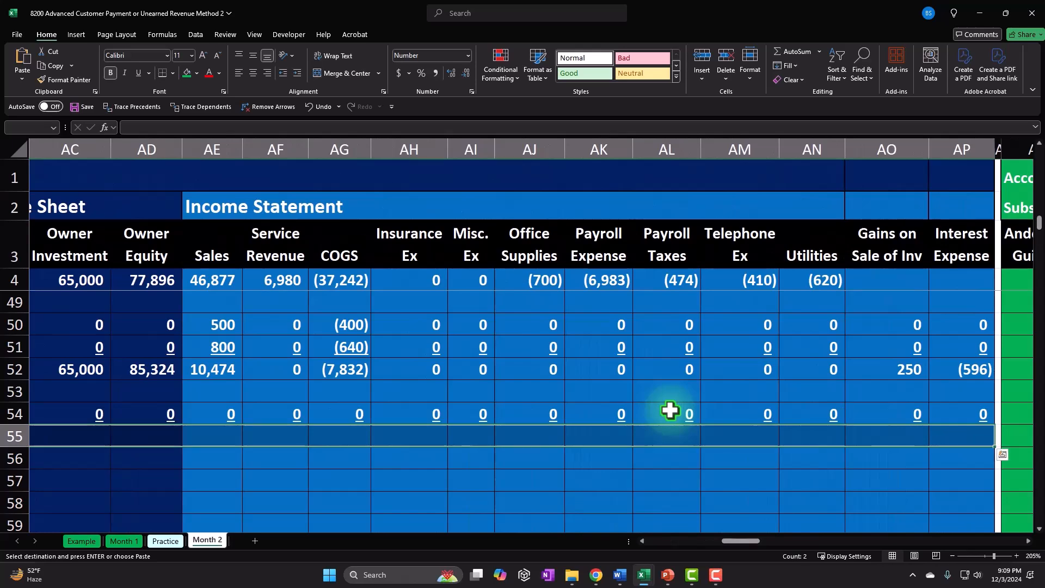
pyautogui.rightClick(614, 439)
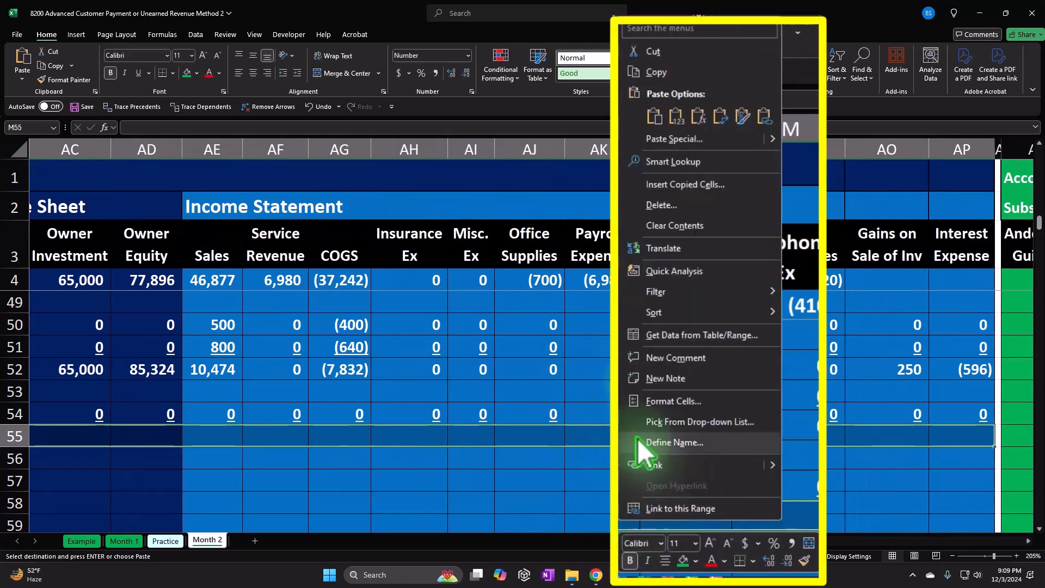
pyautogui.click(699, 116)
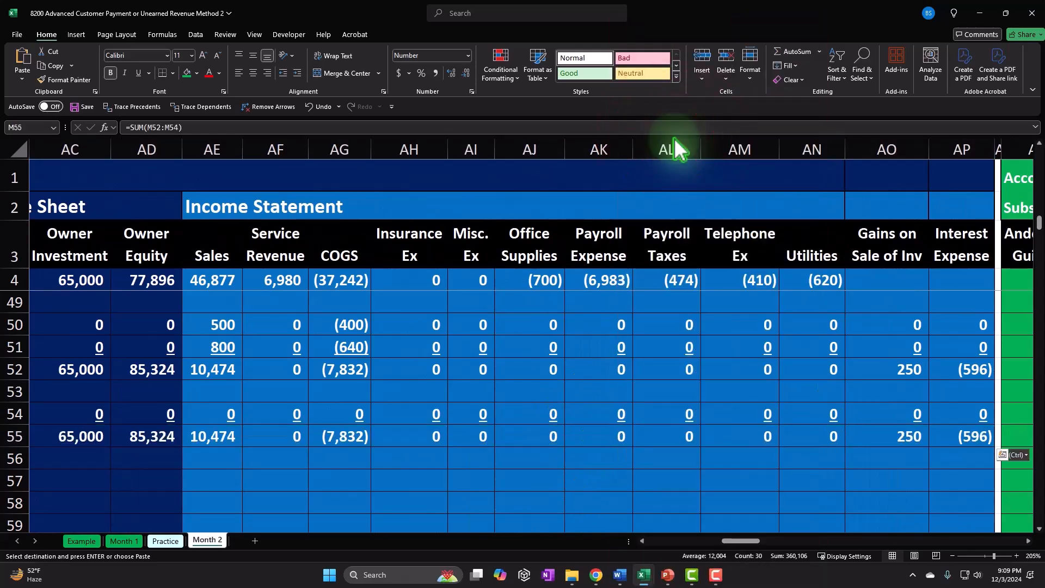
# - Restore the equals sign in T55 by filling it down from T54
pyautogui.moveTo(741, 541); pyautogui.dragTo(726, 558)
pyautogui.click(616, 415)
pyautogui.press('Escape')
pyautogui.click(187, 420)
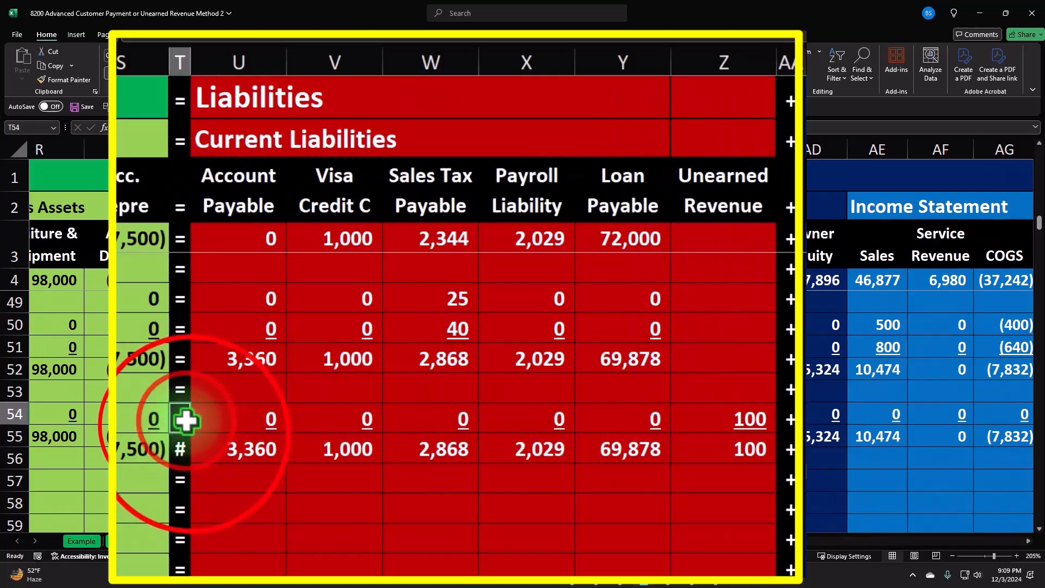
pyautogui.moveTo(190, 434); pyautogui.dragTo(184, 457)
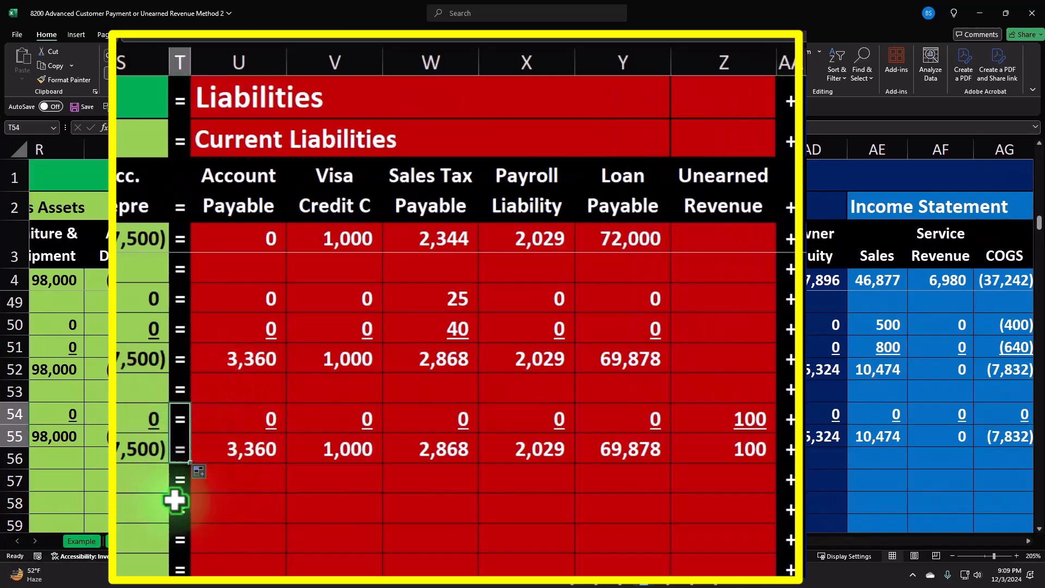
# - Fill the row 52 accounting equation formulas in E:I down to row 55 and extend G54's Liabilities sum to =SUM(U54:Z54)
pyautogui.press('Home')
pyautogui.moveTo(413, 370); pyautogui.dragTo(645, 451)
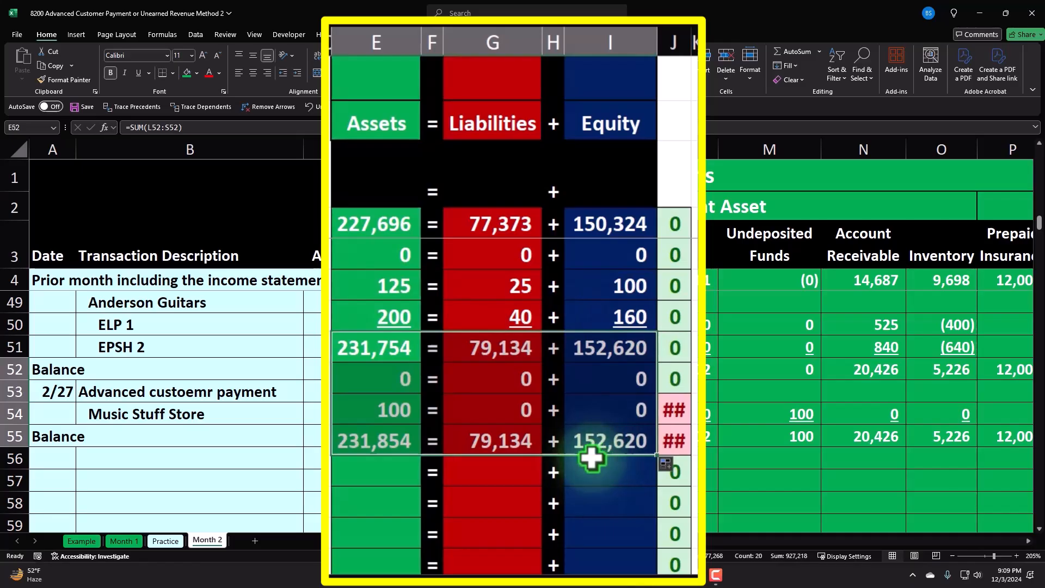
pyautogui.doubleClick(501, 415)
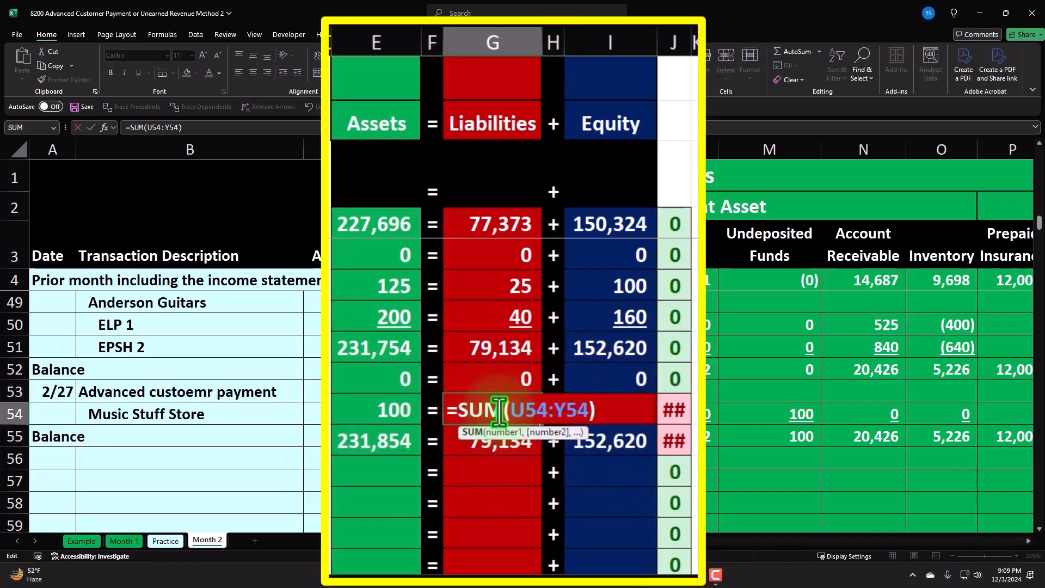
pyautogui.moveTo(681, 540); pyautogui.dragTo(727, 540)
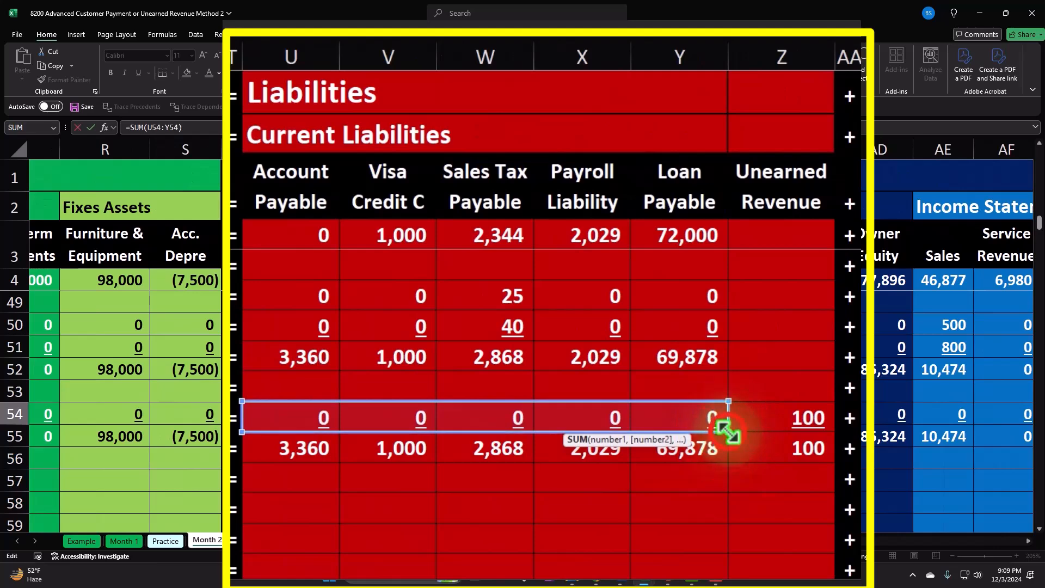
pyautogui.moveTo(728, 432); pyautogui.dragTo(793, 426)
pyautogui.press('Return')
# - Fill the corrected Liabilities formula from G54 down into G55
pyautogui.press('Home')
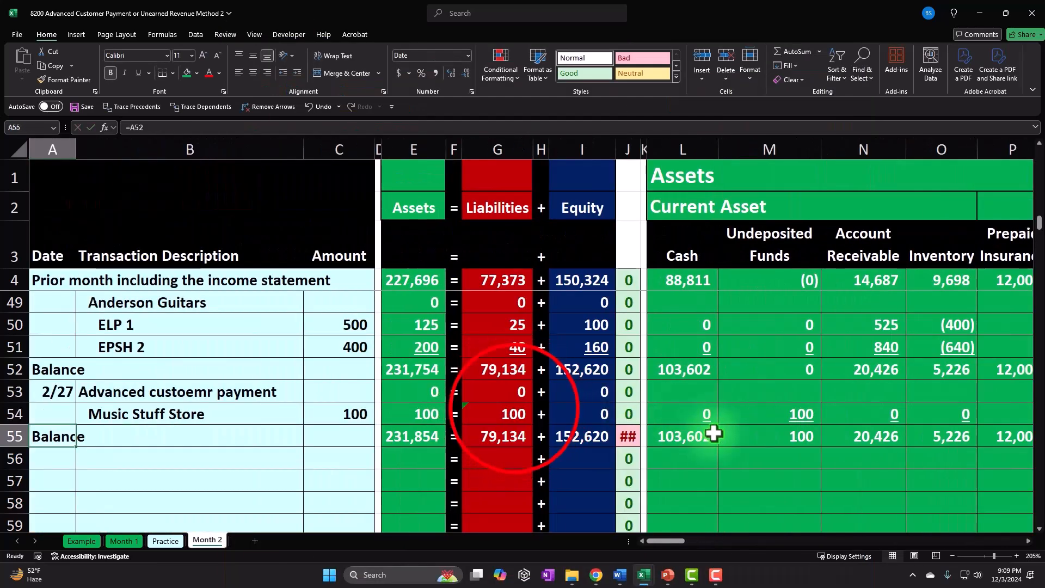
pyautogui.click(523, 415)
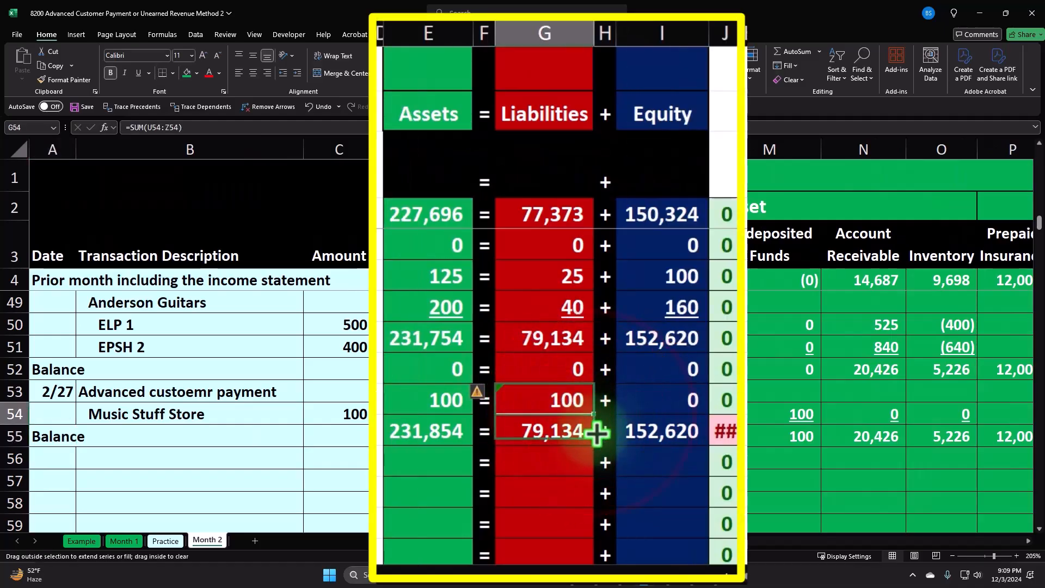
pyautogui.moveTo(597, 432); pyautogui.dragTo(600, 434)
pyautogui.click(550, 503)
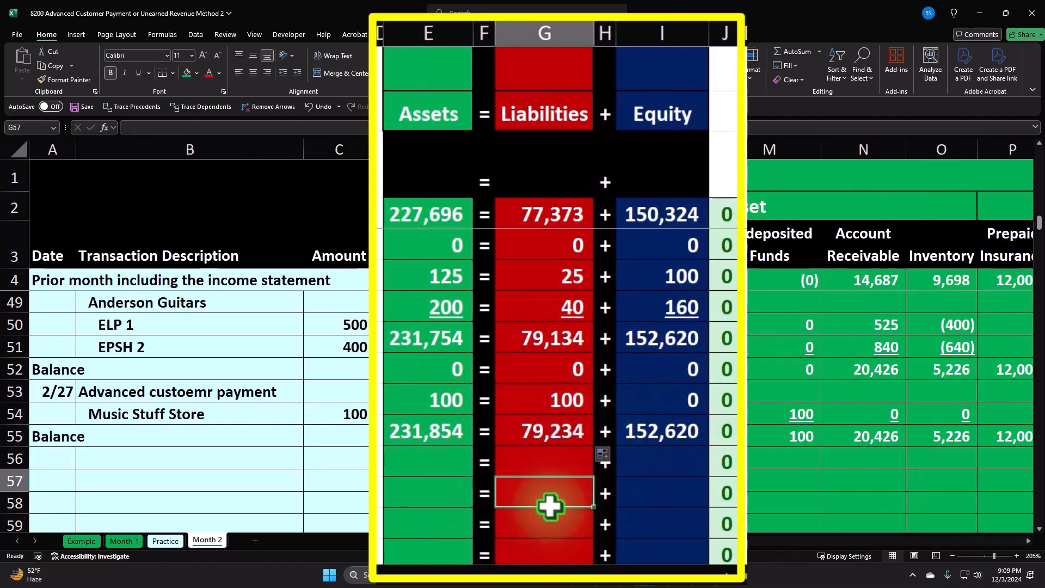
# - Start a new transaction in row 56 dated 2/27/2024 with the description "Invoice for inventory - apply advanced pay"
pyautogui.click(64, 458)
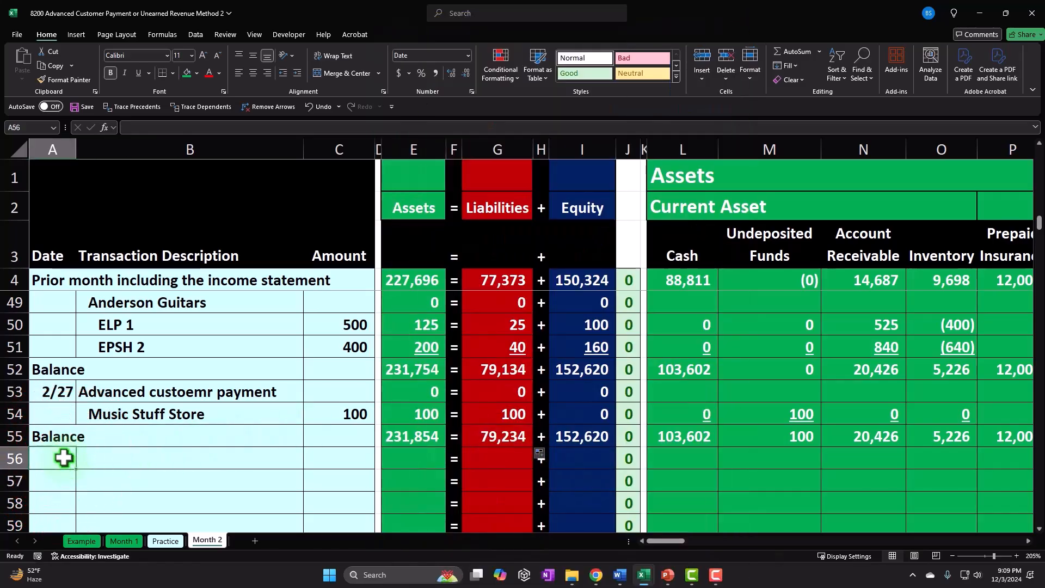
pyautogui.write('2/27/2024')
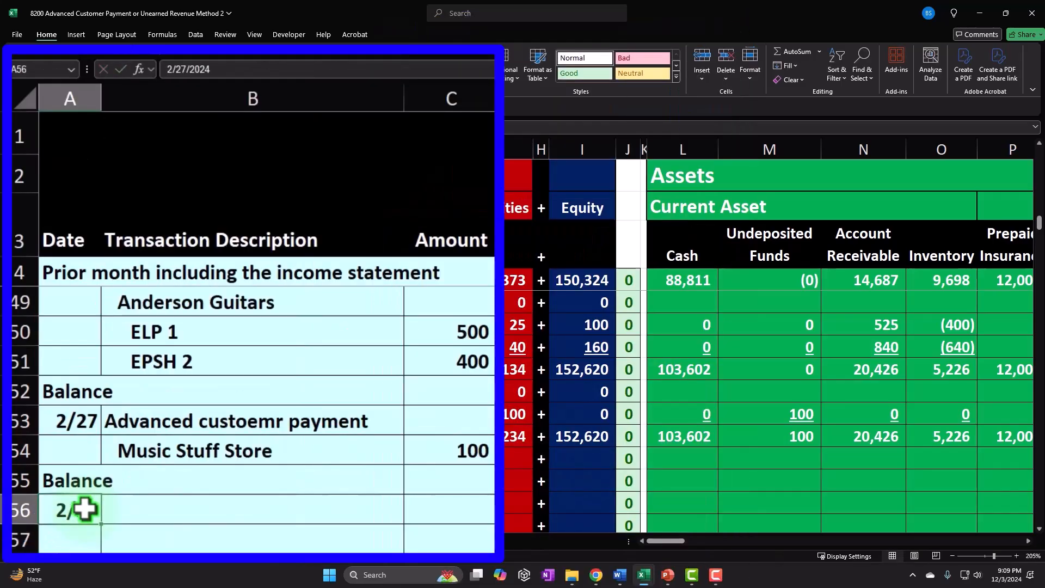
pyautogui.press('Tab')
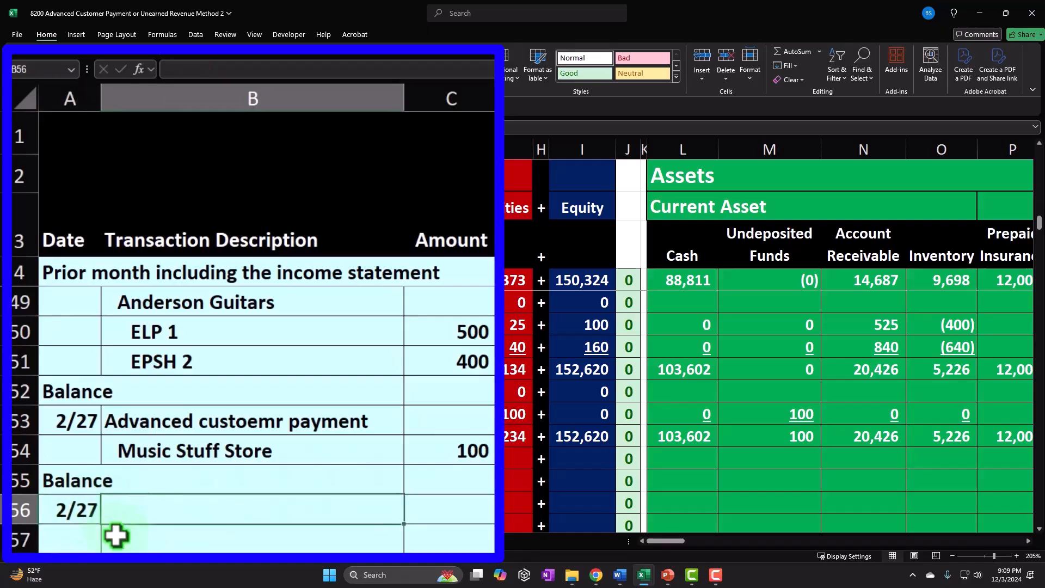
pyautogui.write('I')
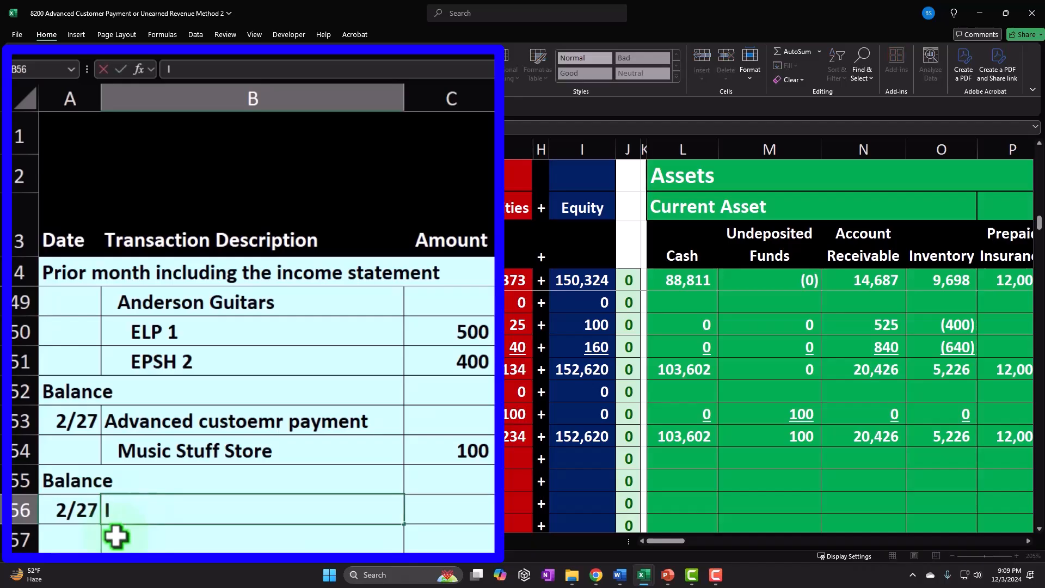
pyautogui.write('nvoice the')
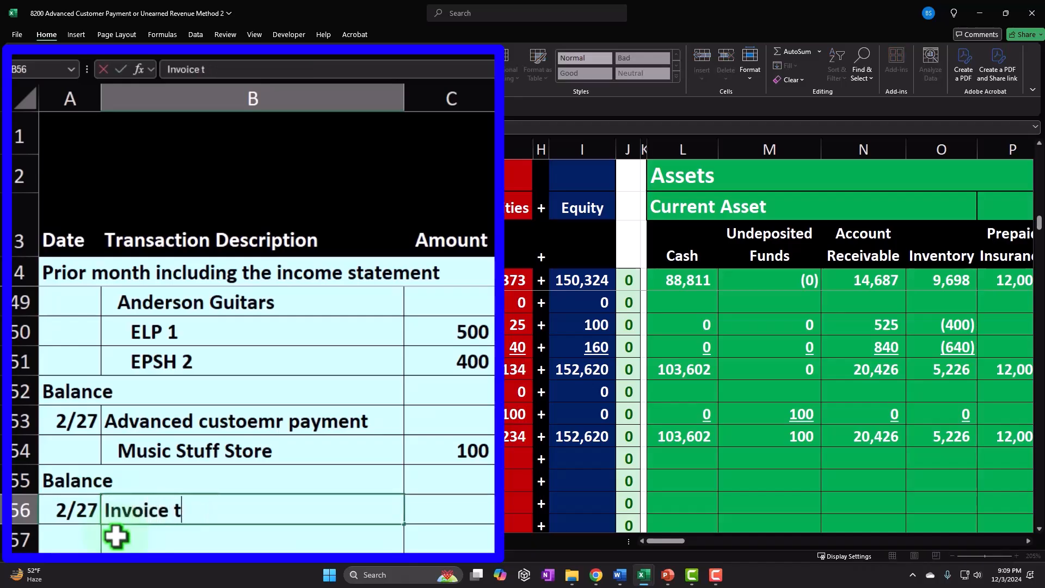
pyautogui.press('BackSpace')
pyautogui.write('for')
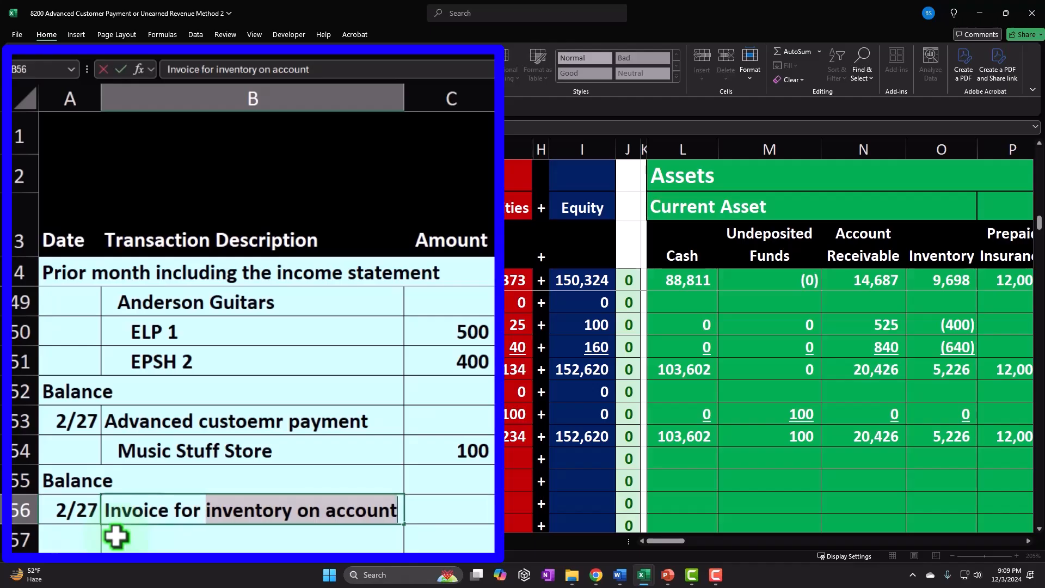
pyautogui.click(334, 528)
pyautogui.doubleClick(348, 508)
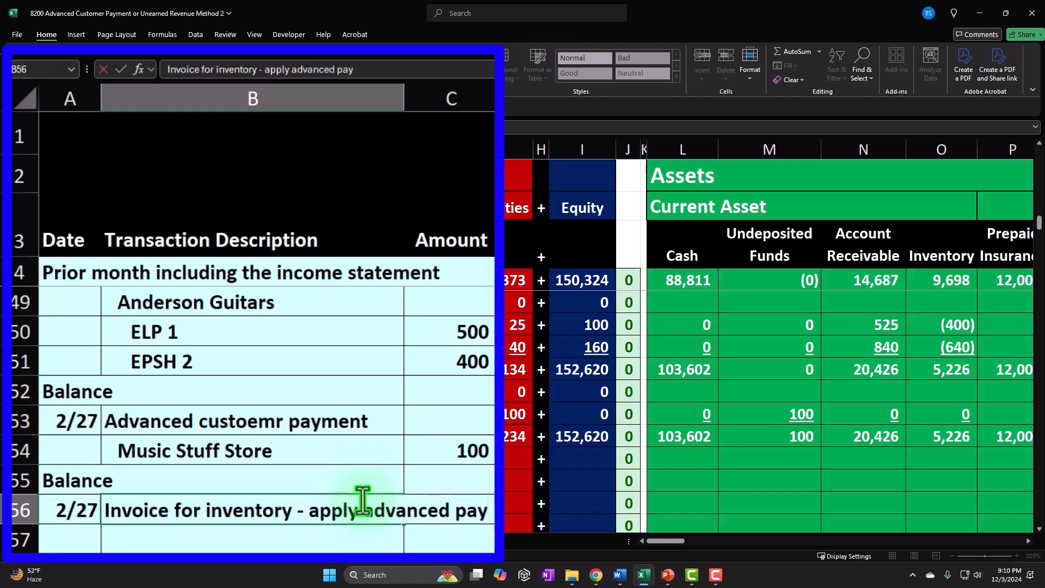
pyautogui.press('Return')
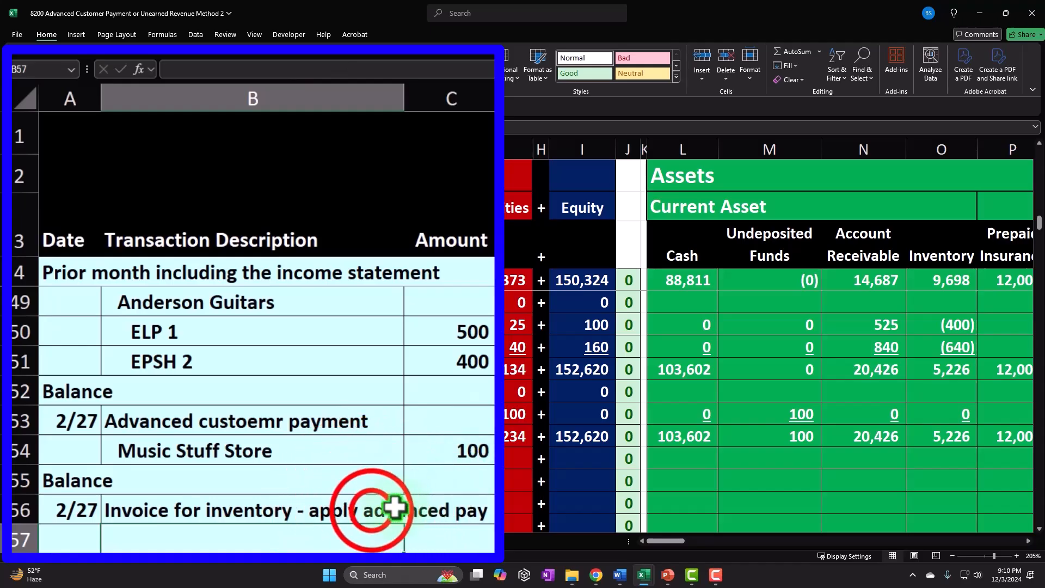
# - Change "advanced" to "advance" in the invoice description in B56
pyautogui.doubleClick(371, 510)
pyautogui.click(450, 511)
pyautogui.press('BackSpace')
pyautogui.press('Return')
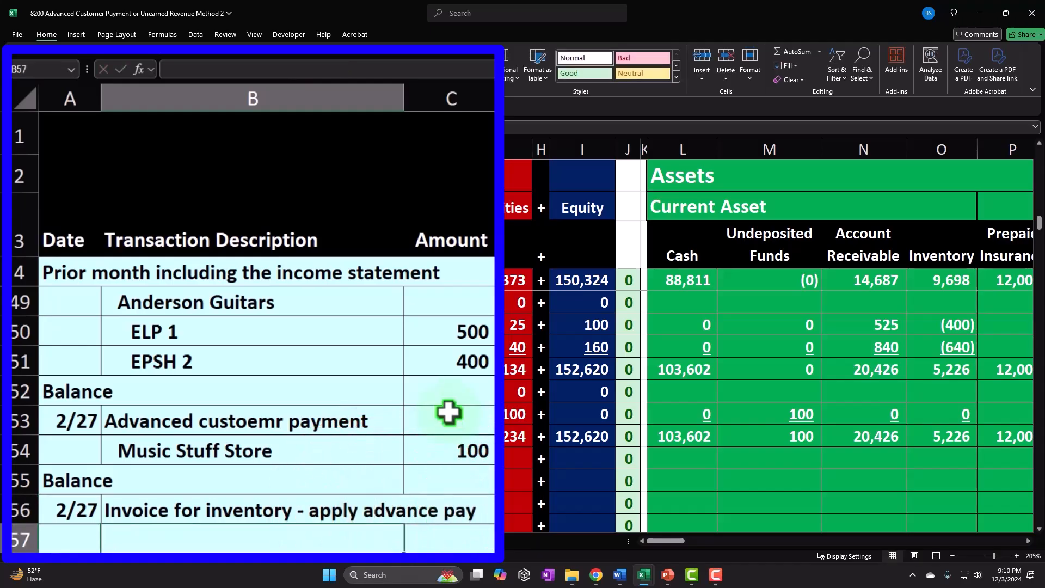
# - Enter Music Stuff Store as the invoice's customer in B57 and indent it
pyautogui.write('Music')
pyautogui.press('Return')
pyautogui.click(320, 528)
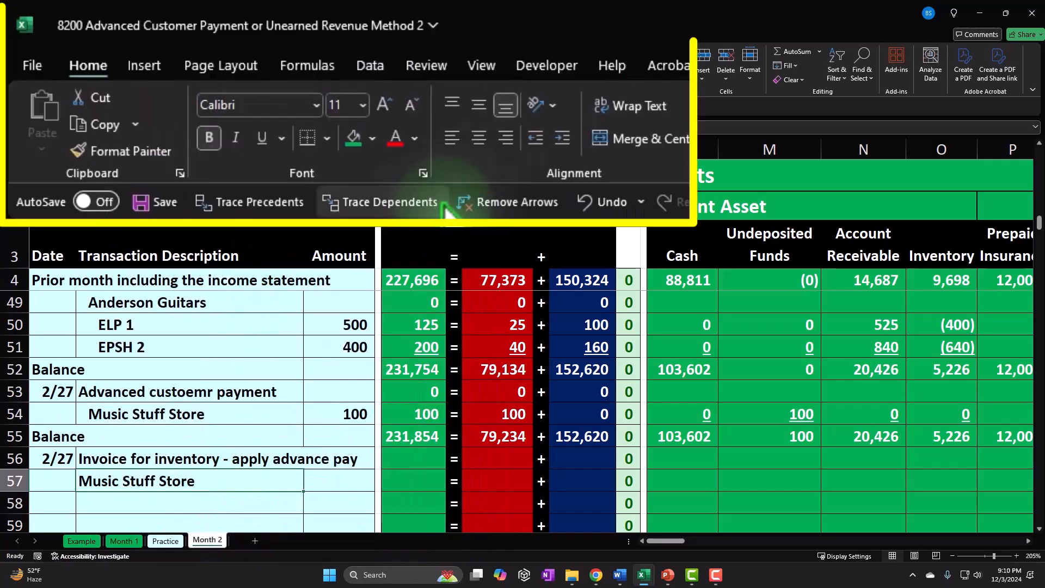
pyautogui.click(556, 139)
pyautogui.click(185, 455)
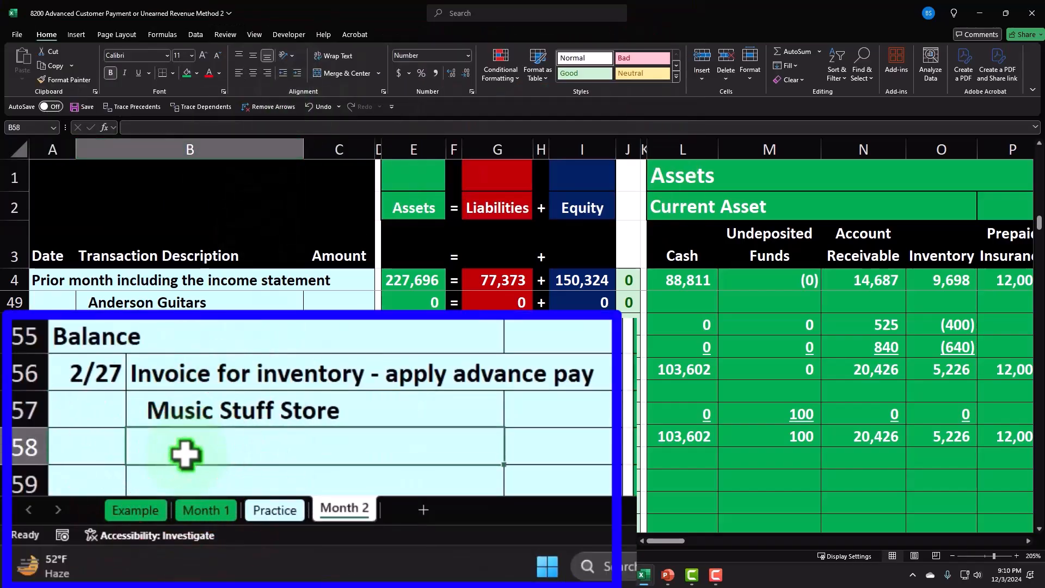
# - Enter the inventory item EPSP 1 in B58 and indent it beneath the customer name
pyautogui.write('E')
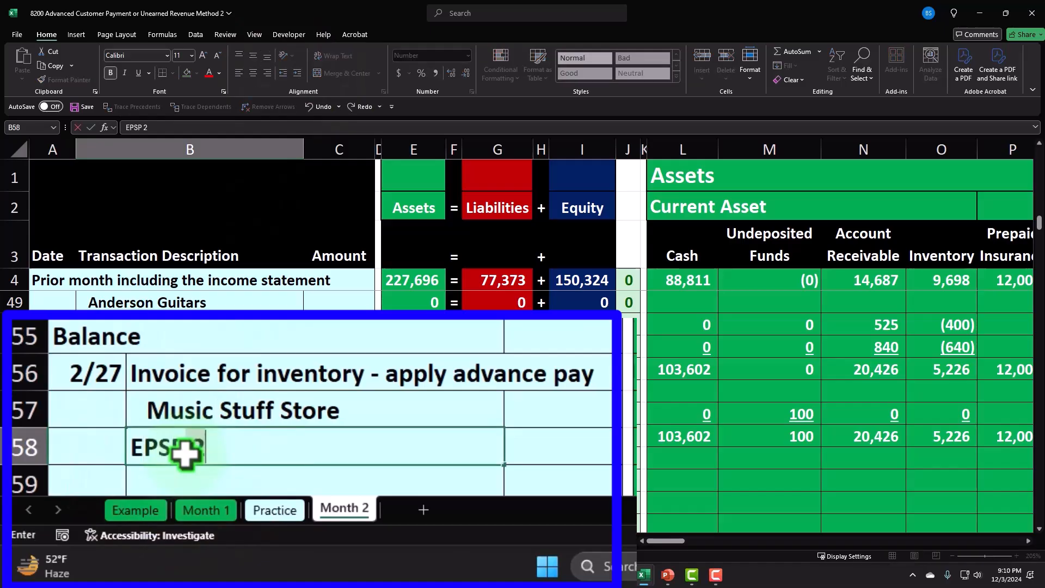
pyautogui.write('PSP 2')
pyautogui.press('BackSpace')
pyautogui.write('1')
pyautogui.press('Return')
pyautogui.press('Up')
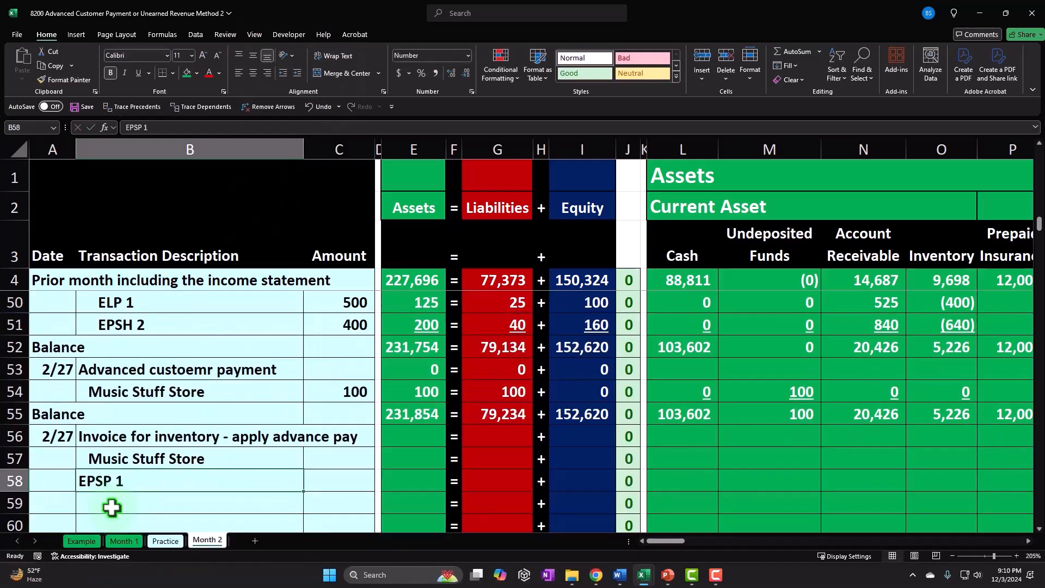
pyautogui.click(297, 72)
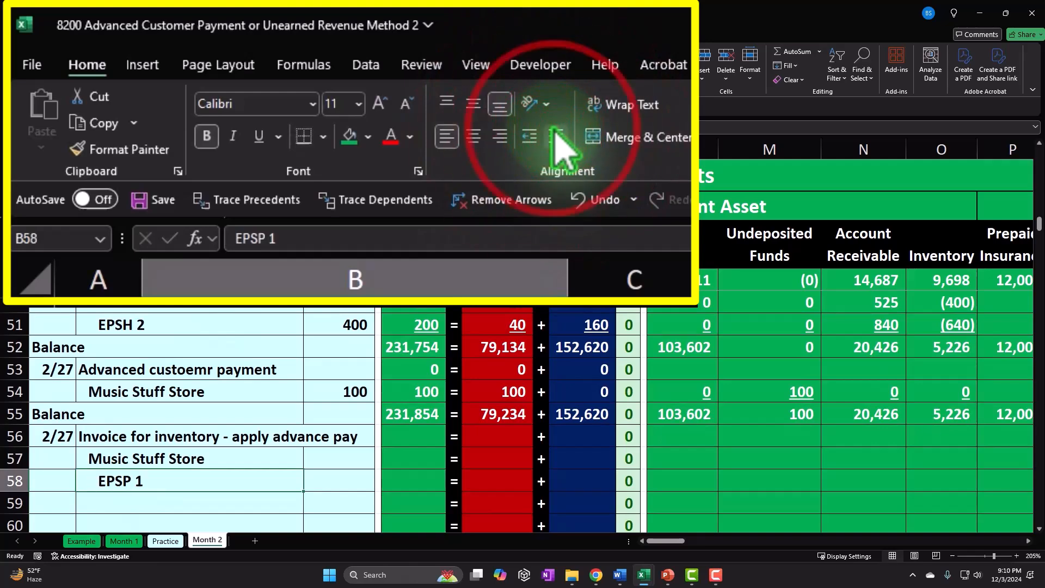
# - Review the Anderson Guitars invoice lines and amounts in rows 49 to 51 as a reference for the new invoice
pyautogui.click(312, 479)
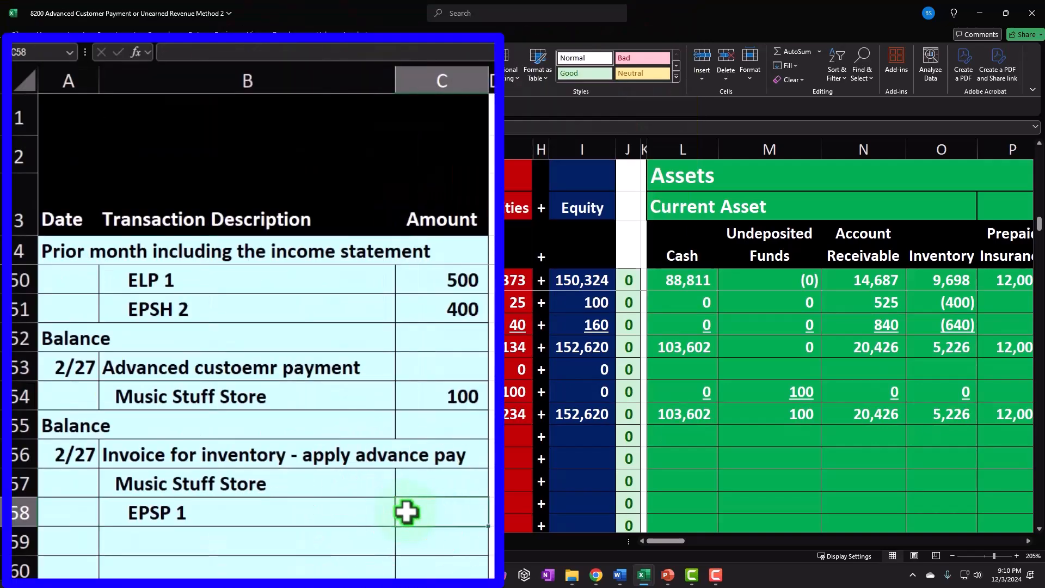
pyautogui.scroll(1, 407, 512)
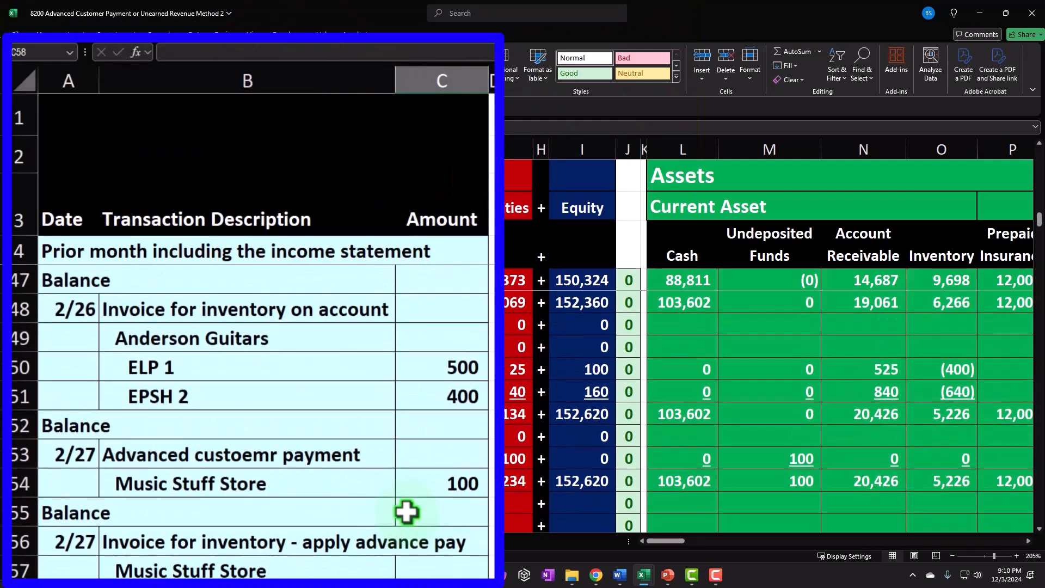
pyautogui.click(212, 341)
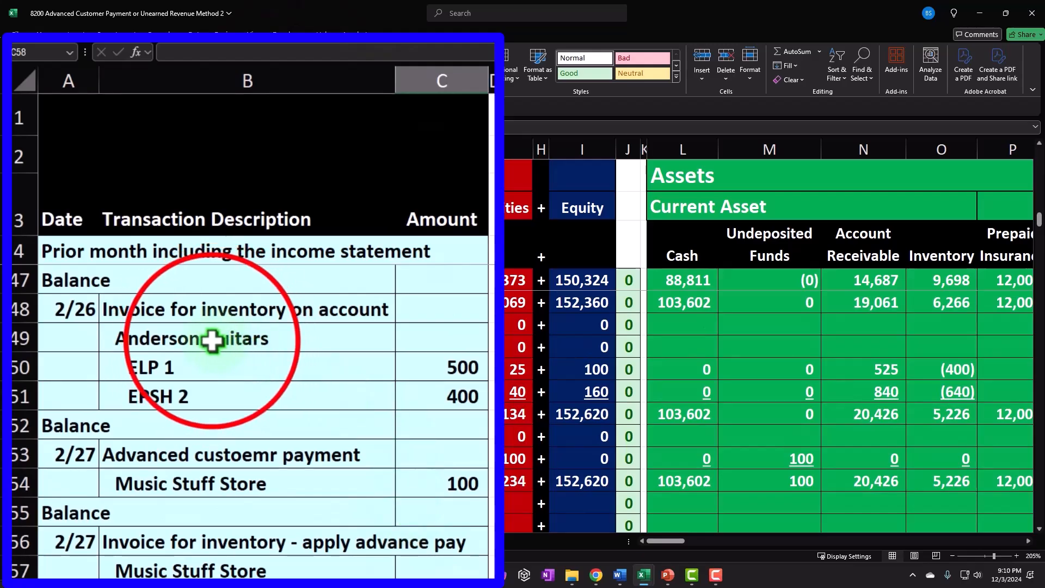
pyautogui.moveTo(285, 351); pyautogui.dragTo(415, 386)
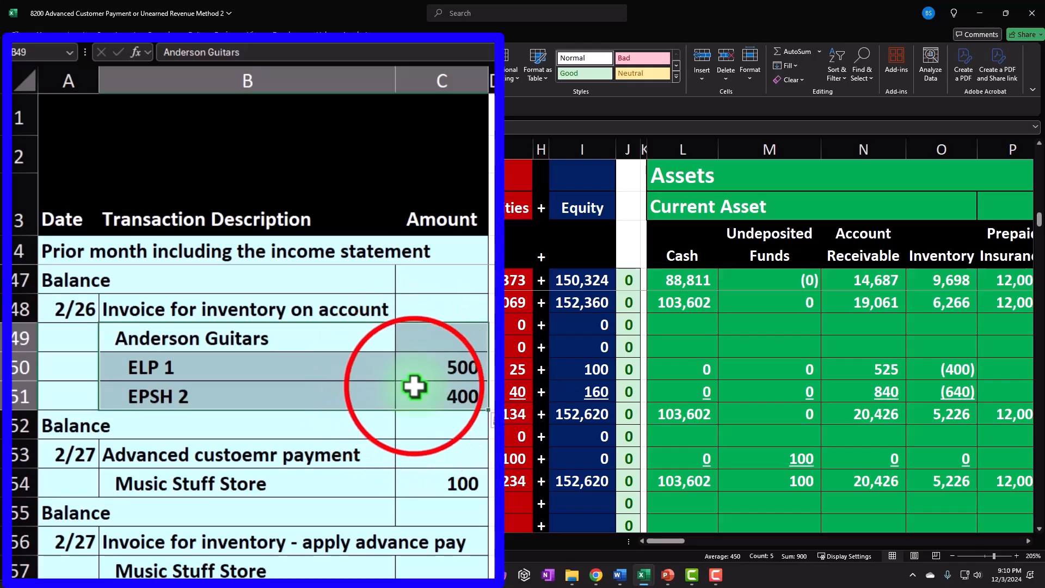
pyautogui.click(414, 386)
pyautogui.scroll(-2, 413, 386)
pyautogui.scroll(-1, 411, 385)
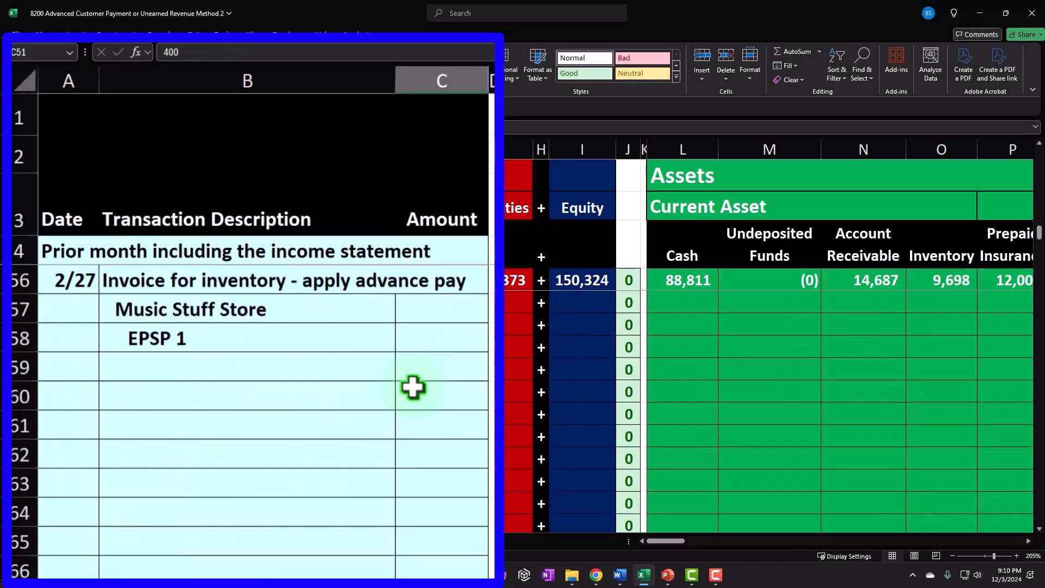
pyautogui.scroll(1, 411, 386)
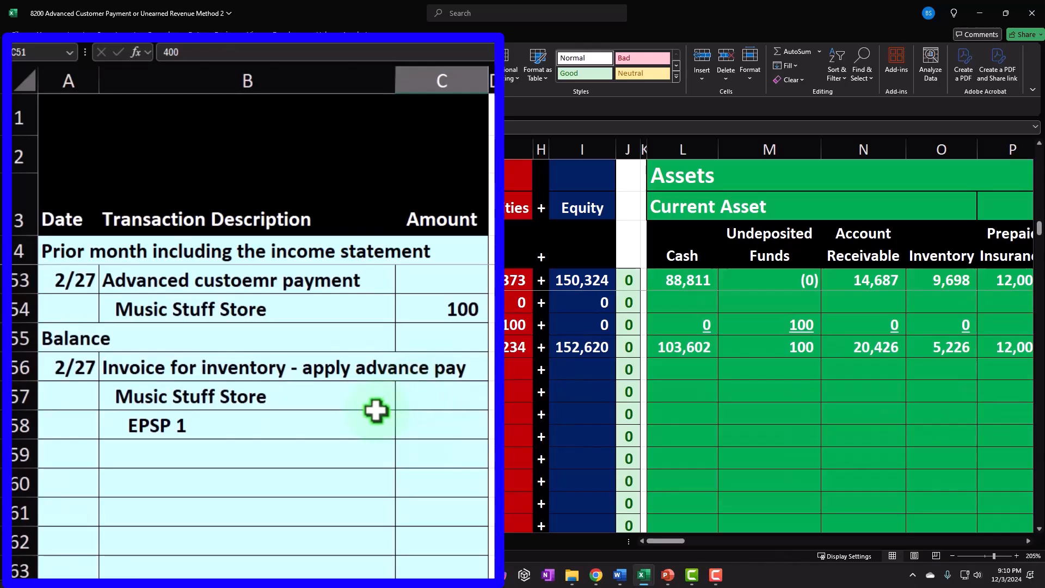
pyautogui.click(265, 419)
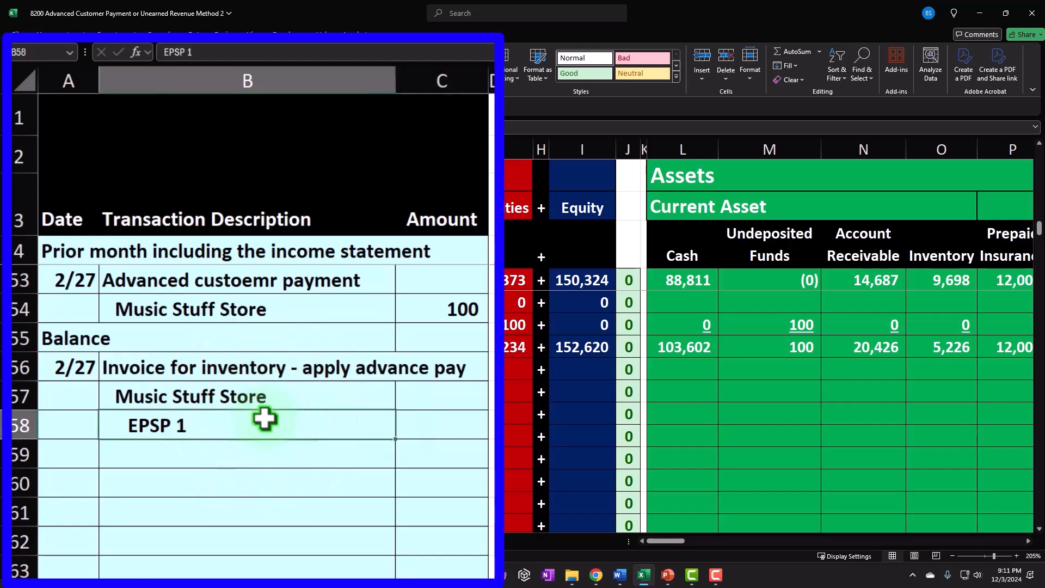
pyautogui.press('Right')
pyautogui.press('Right')
pyautogui.press('Right')
pyautogui.press('Right')
pyautogui.press('Right')
pyautogui.press('Right')
pyautogui.press('Right')
pyautogui.press('Right')
pyautogui.press('Right')
pyautogui.press('Right')
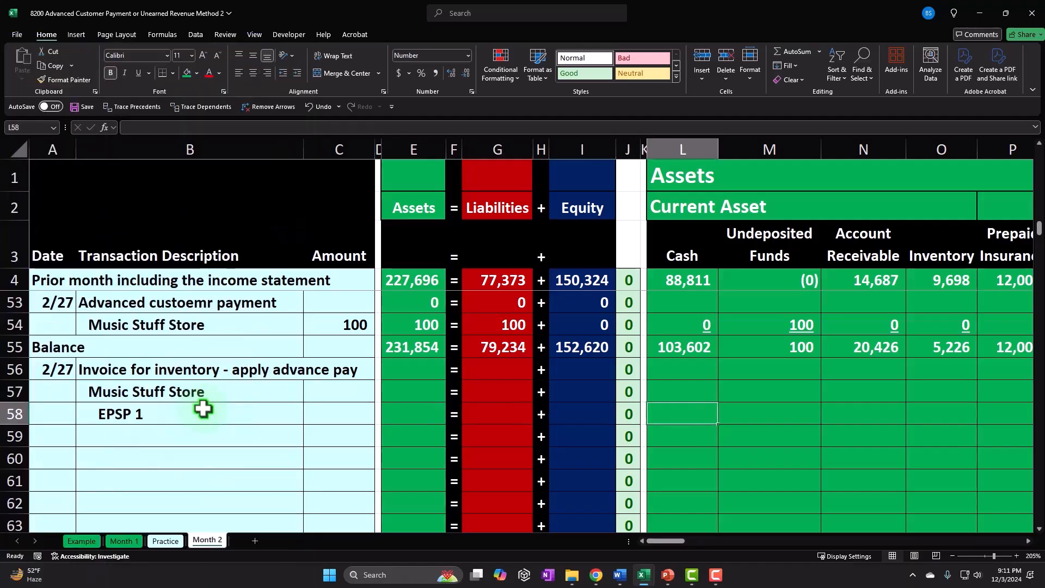
pyautogui.press('Right')
pyautogui.press('Right')
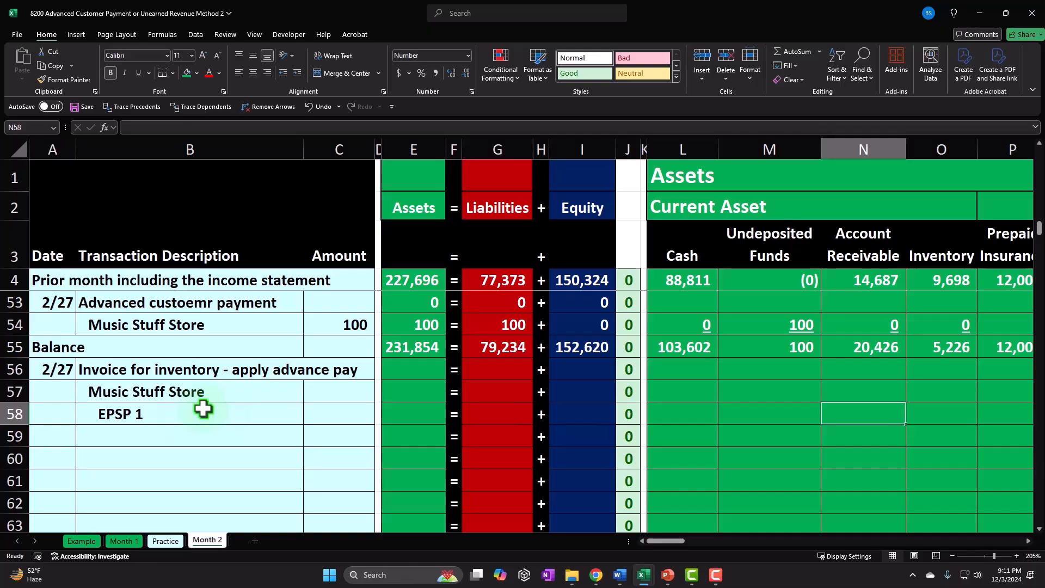
# - Enter 600 as the invoice amount for EPSP 1 in C58
pyautogui.click(346, 413)
pyautogui.write('600')
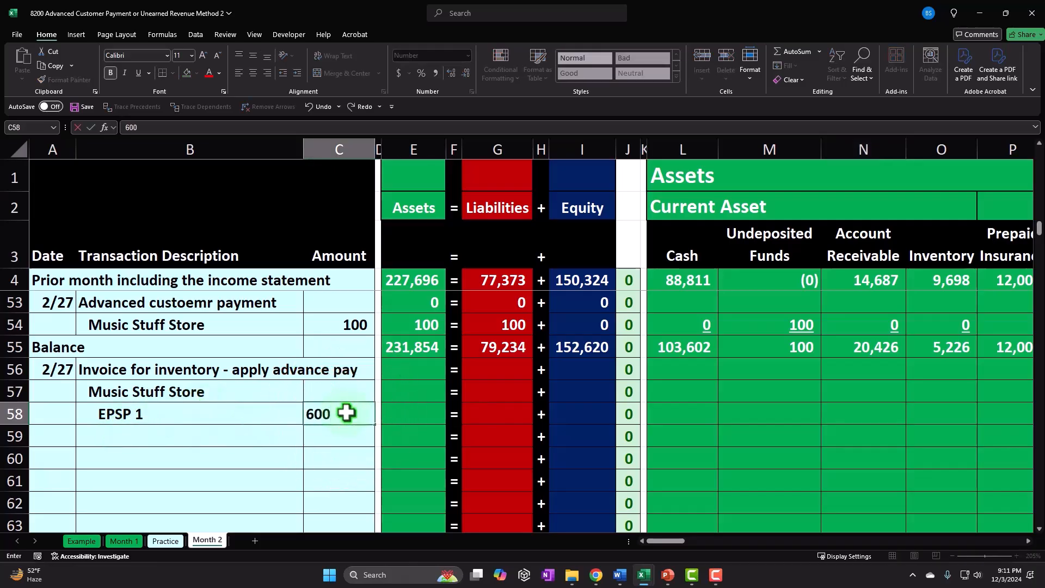
pyautogui.press('Right')
# - Record the invoice's Account Receivable including 5% sales tax in N58 with the formula =C58*1.05
pyautogui.press('Right')
pyautogui.press('Right')
pyautogui.press('Right')
pyautogui.press('Right')
pyautogui.press('Right')
pyautogui.press('Right')
pyautogui.press('Right')
pyautogui.press('Right')
pyautogui.press('Right')
pyautogui.press('Right')
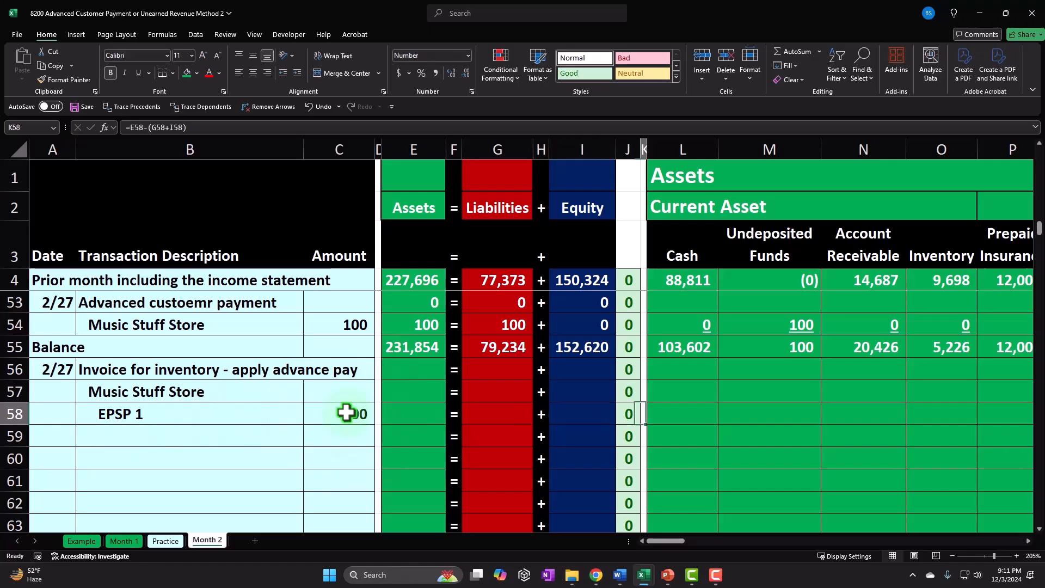
pyautogui.write('=')
pyautogui.press('Left')
pyautogui.press('Left')
pyautogui.press('Left')
pyautogui.press('Left')
pyautogui.press('Left')
pyautogui.press('Left')
pyautogui.press('Left')
pyautogui.press('Left')
pyautogui.click(346, 413)
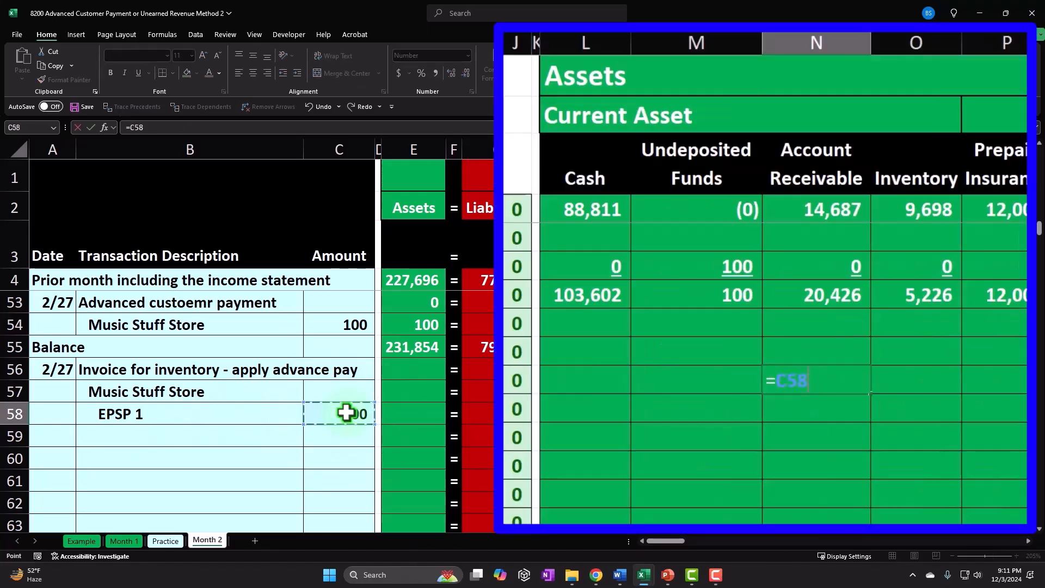
pyautogui.write('*')
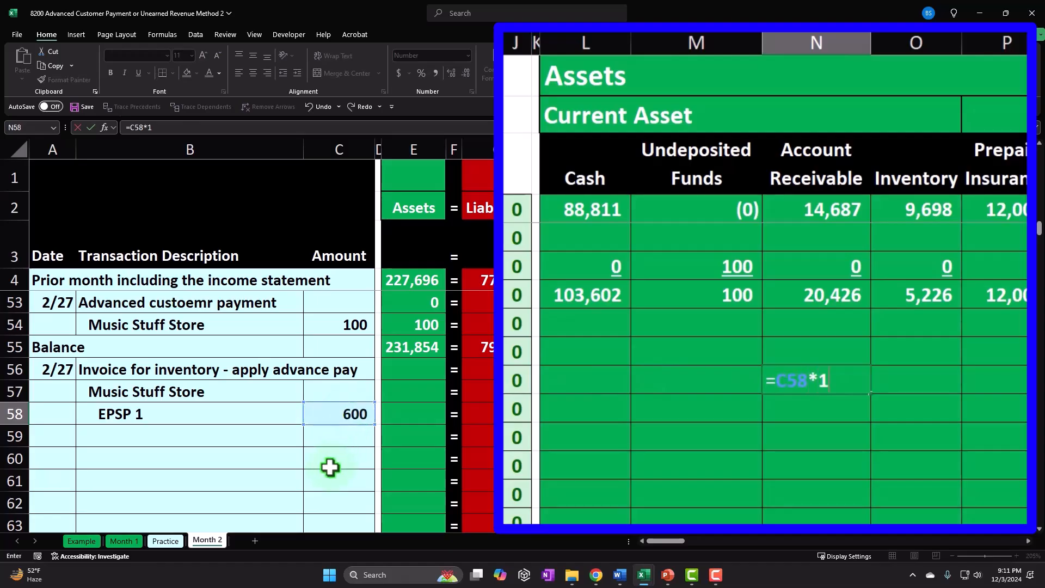
pyautogui.hotkey('ctrl', 'Return')
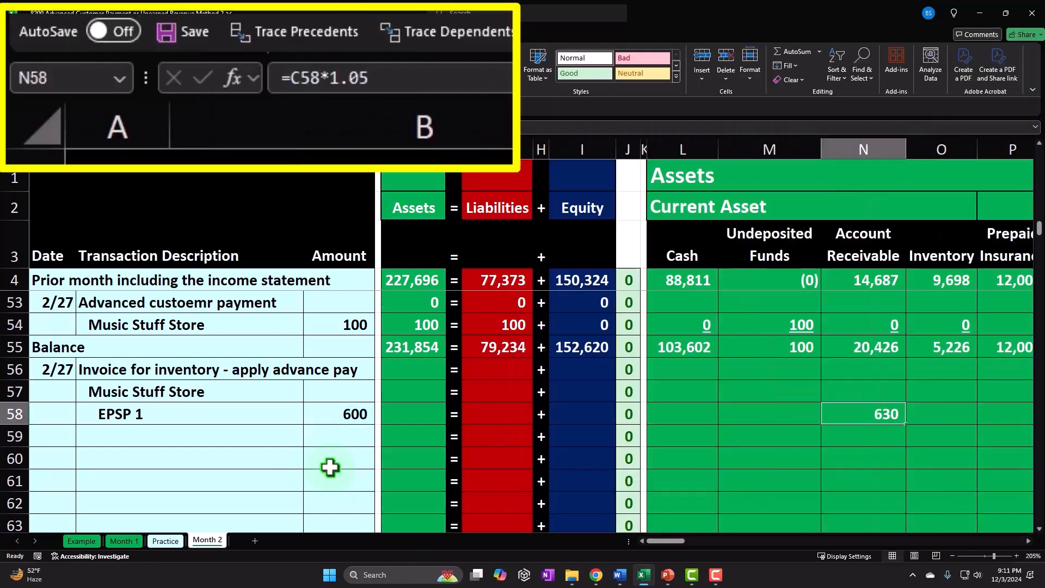
# - Record the invoice's Sales revenue in AE58 by linking it to the EPSP 1 amount with =C58
pyautogui.press('Right')
pyautogui.press('Right')
pyautogui.press('Right')
pyautogui.press('Right')
pyautogui.press('Right')
pyautogui.press('Right')
pyautogui.press('Right')
pyautogui.press('Right')
pyautogui.press('Right')
pyautogui.press('Right')
pyautogui.press('Right')
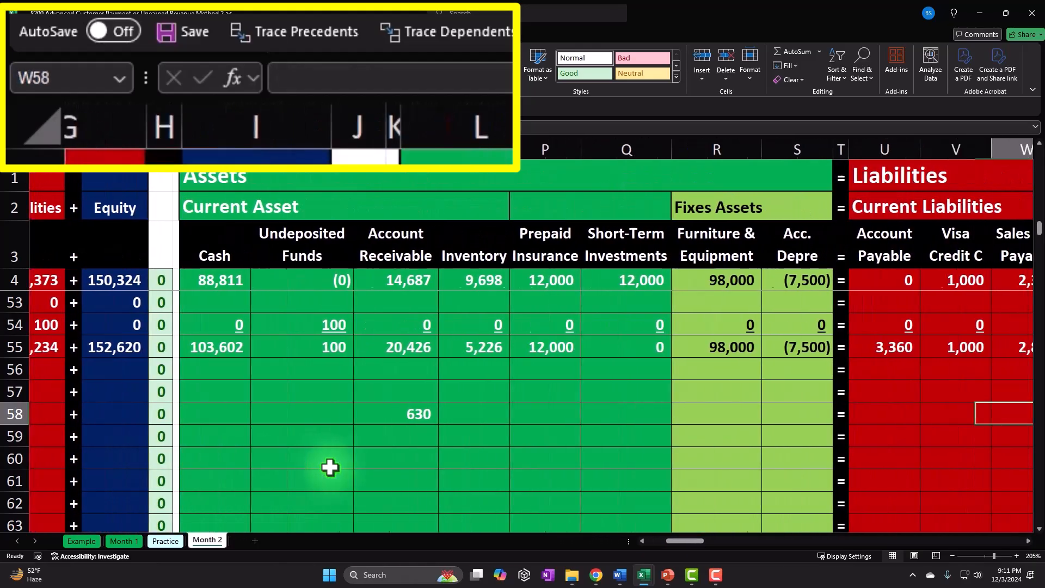
pyautogui.press('Right')
pyautogui.press('Right')
pyautogui.press('Right')
pyautogui.press('Right')
pyautogui.press('Right')
pyautogui.press('Right')
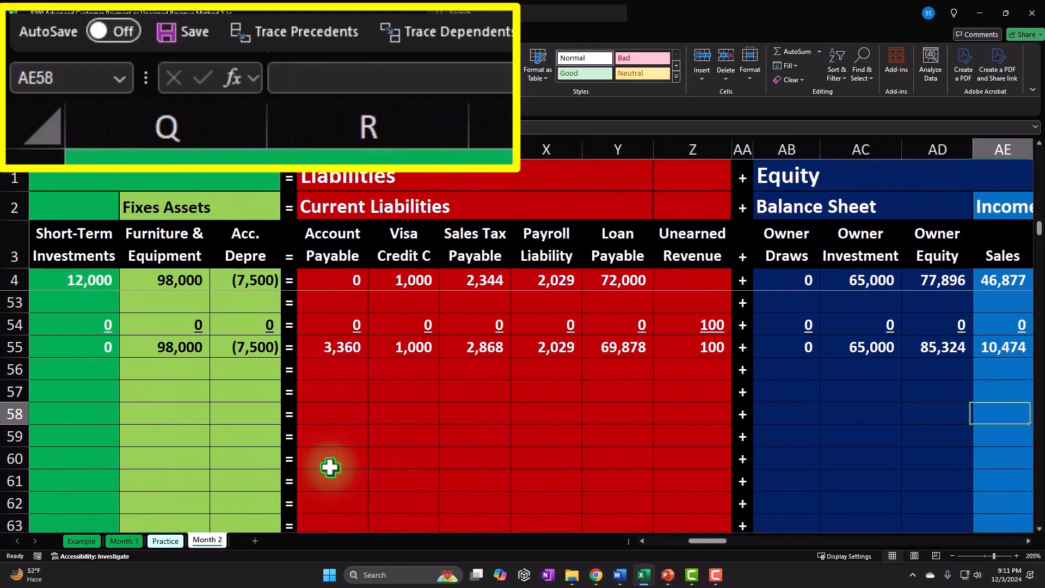
pyautogui.write('=')
pyautogui.press('Left')
pyautogui.press('Left')
pyautogui.press('Left')
pyautogui.press('Left')
pyautogui.press('Left')
pyautogui.press('Left')
pyautogui.press('Left')
pyautogui.press('Left')
pyautogui.press('Left')
pyautogui.press('Left')
pyautogui.press('Left')
pyautogui.press('Left')
pyautogui.press('Left')
pyautogui.press('Left')
pyautogui.press('Left')
pyautogui.press('Left')
pyautogui.press('Left')
pyautogui.press('Left')
pyautogui.press('Left')
pyautogui.press('Left')
pyautogui.press('Left')
pyautogui.press('Left')
pyautogui.press('Left')
pyautogui.press('Left')
pyautogui.press('Left')
pyautogui.press('Left')
pyautogui.press('Left')
pyautogui.press('Left')
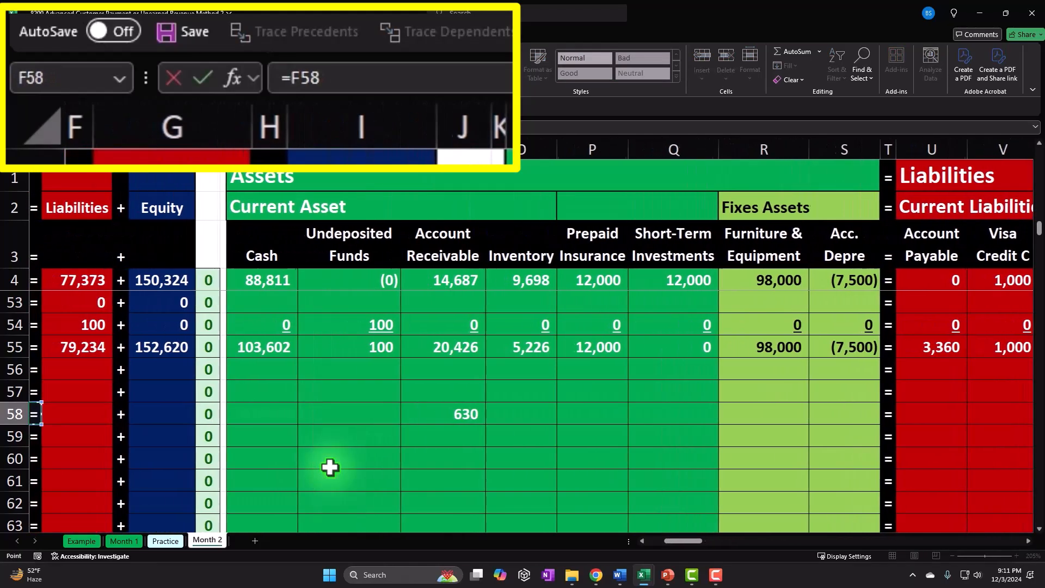
pyautogui.press('Right')
pyautogui.press('Right')
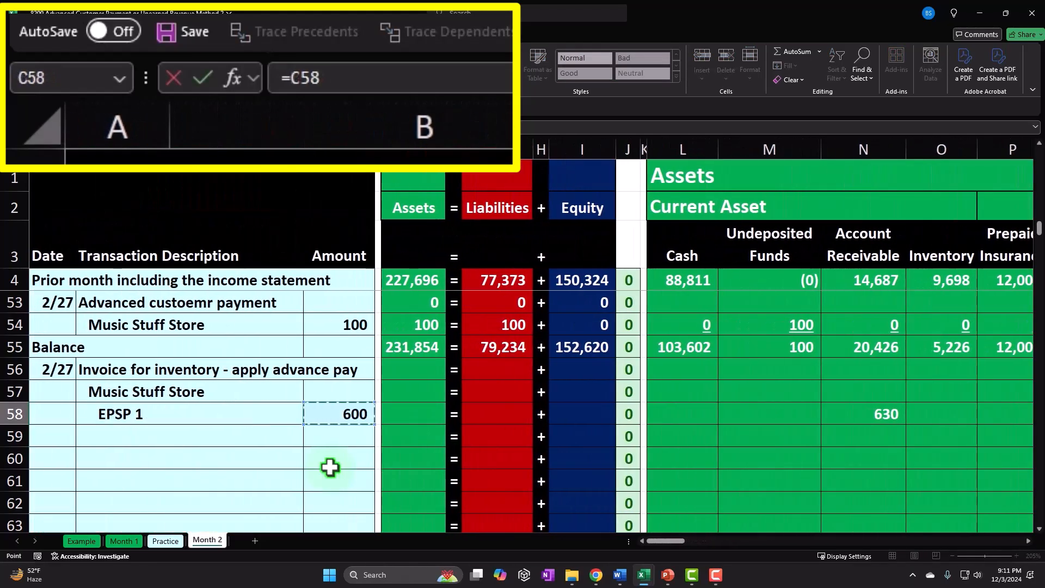
pyautogui.press('Return')
pyautogui.press('Up')
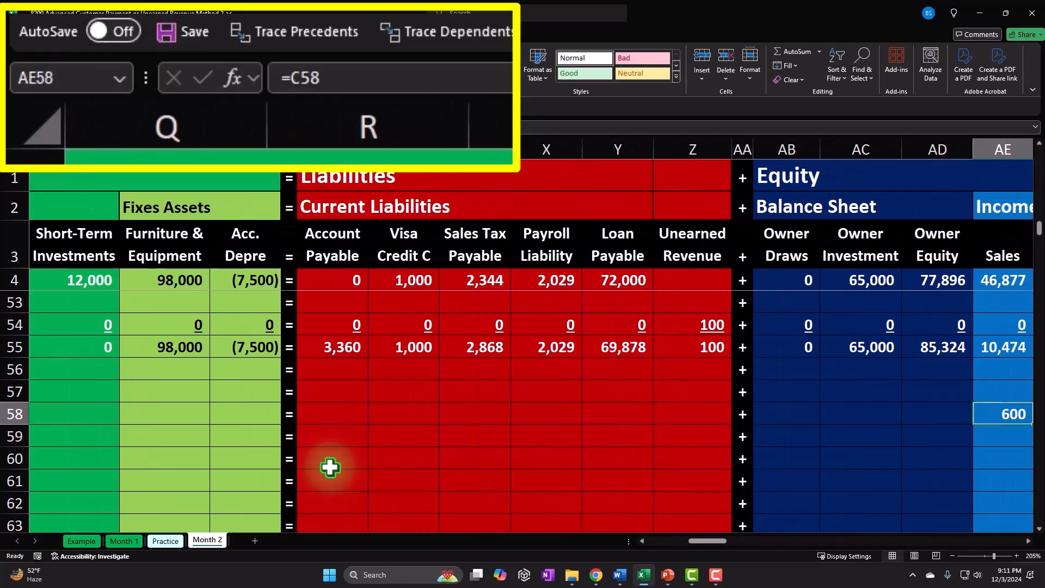
# - Record the invoice's Sales Tax Payable in W58 with the formula =C58*0.05 and check the formula's reference
pyautogui.press('Left')
pyautogui.press('Left')
pyautogui.press('Left')
pyautogui.press('Left')
pyautogui.press('Left')
pyautogui.press('Left')
pyautogui.press('Left')
pyautogui.press('Left')
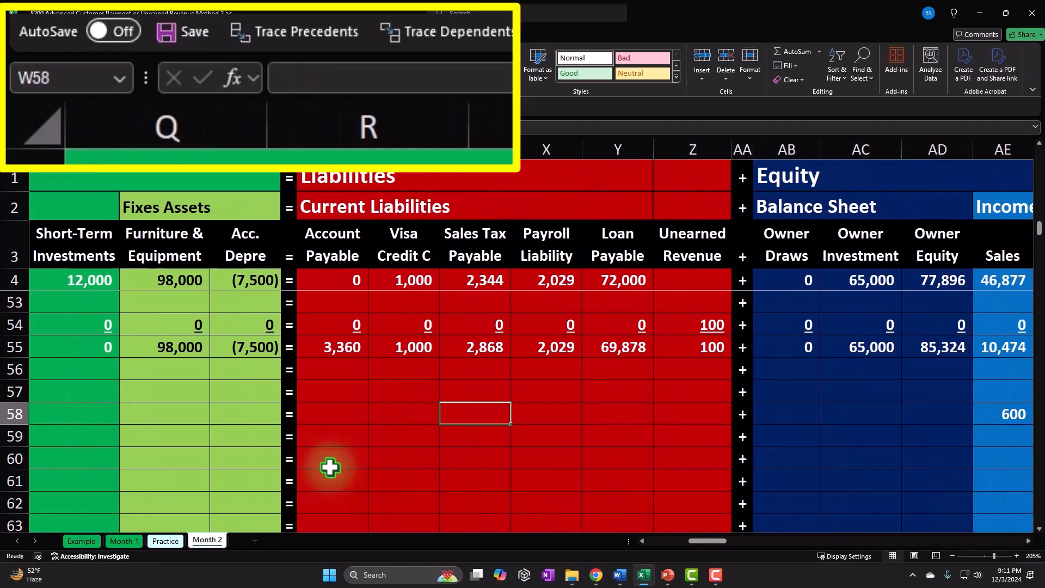
pyautogui.write('=')
pyautogui.press('Left')
pyautogui.press('Left')
pyautogui.press('Left')
pyautogui.press('Left')
pyautogui.press('Left')
pyautogui.press('Left')
pyautogui.press('Left')
pyautogui.press('Left')
pyautogui.press('Left')
pyautogui.press('Left')
pyautogui.press('Left')
pyautogui.press('Left')
pyautogui.press('Left')
pyautogui.press('Left')
pyautogui.press('Left')
pyautogui.press('Left')
pyautogui.press('Left')
pyautogui.press('Left')
pyautogui.press('Left')
pyautogui.press('Left')
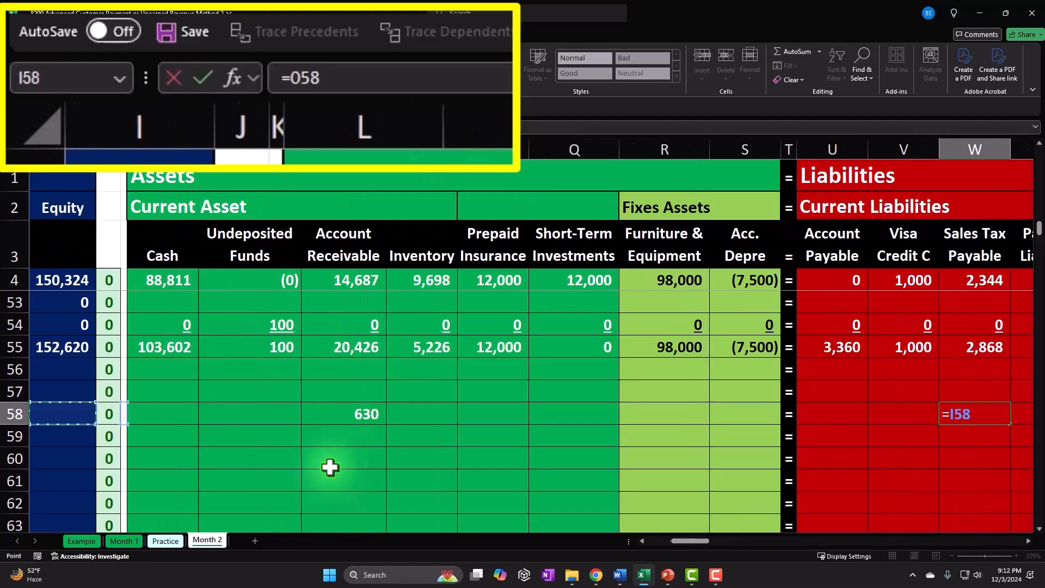
pyautogui.press('Right')
pyautogui.press('Right')
pyautogui.write('*.05')
pyautogui.press('Return')
pyautogui.press('Up')
pyautogui.press('Right')
pyautogui.press('Right')
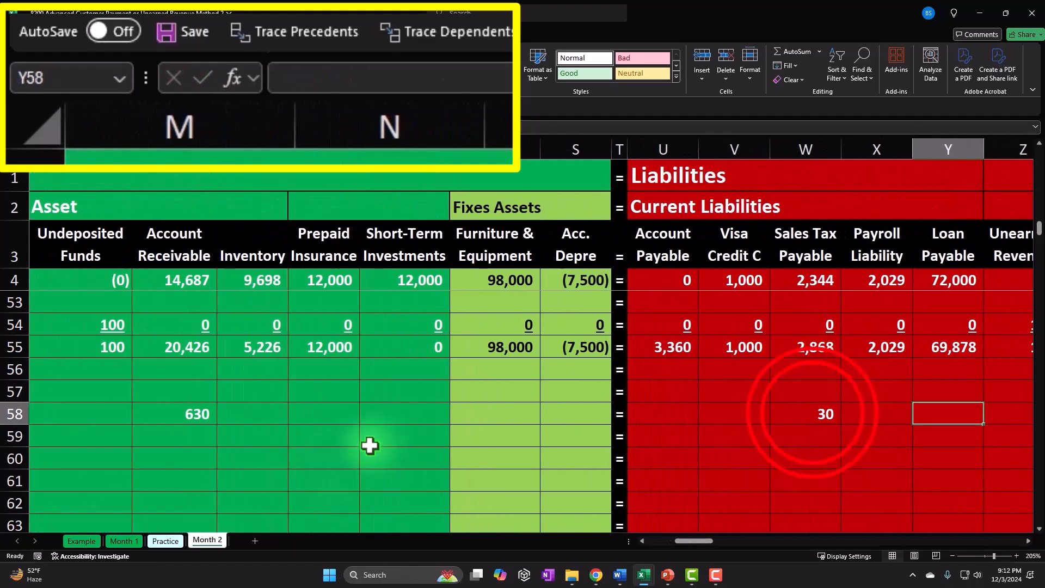
pyautogui.doubleClick(811, 412)
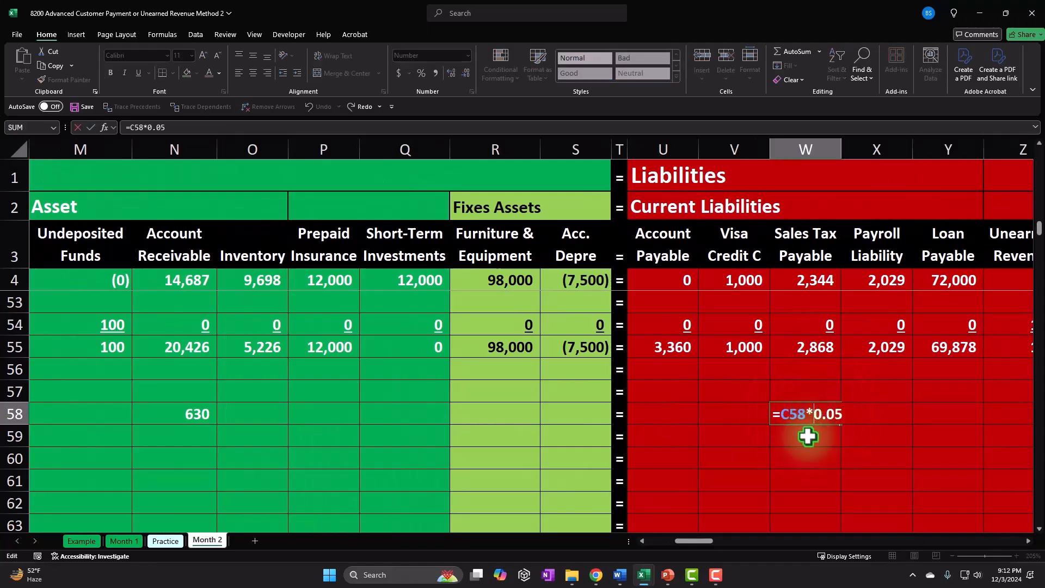
pyautogui.press('Return')
# - Copy the Assets, Liabilities and Equity formulas from the balance row E55:I55 down through row 58
pyautogui.press('Left')
pyautogui.press('Left')
pyautogui.press('Left')
pyautogui.press('Left')
pyautogui.press('Left')
pyautogui.press('Left')
pyautogui.press('Left')
pyautogui.press('Left')
pyautogui.press('Left')
pyautogui.press('Left')
pyautogui.press('Left')
pyautogui.press('Left')
pyautogui.press('Left')
pyautogui.press('Left')
pyautogui.press('Left')
pyautogui.press('Left')
pyautogui.press('Left')
pyautogui.press('Left')
pyautogui.press('Left')
pyautogui.press('Left')
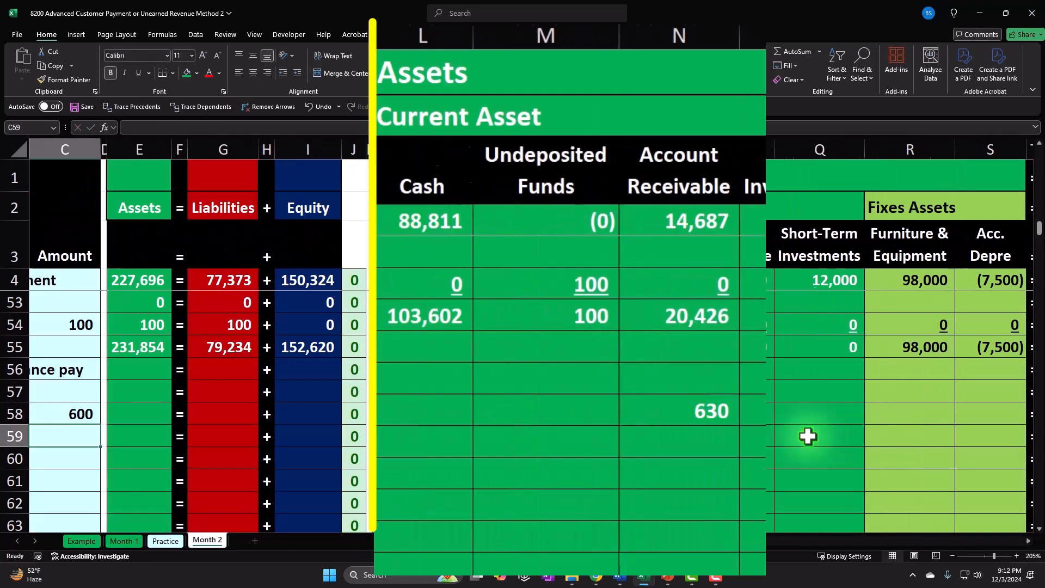
pyautogui.press('Left')
pyautogui.press('Left')
pyautogui.moveTo(457, 316); pyautogui.dragTo(653, 325)
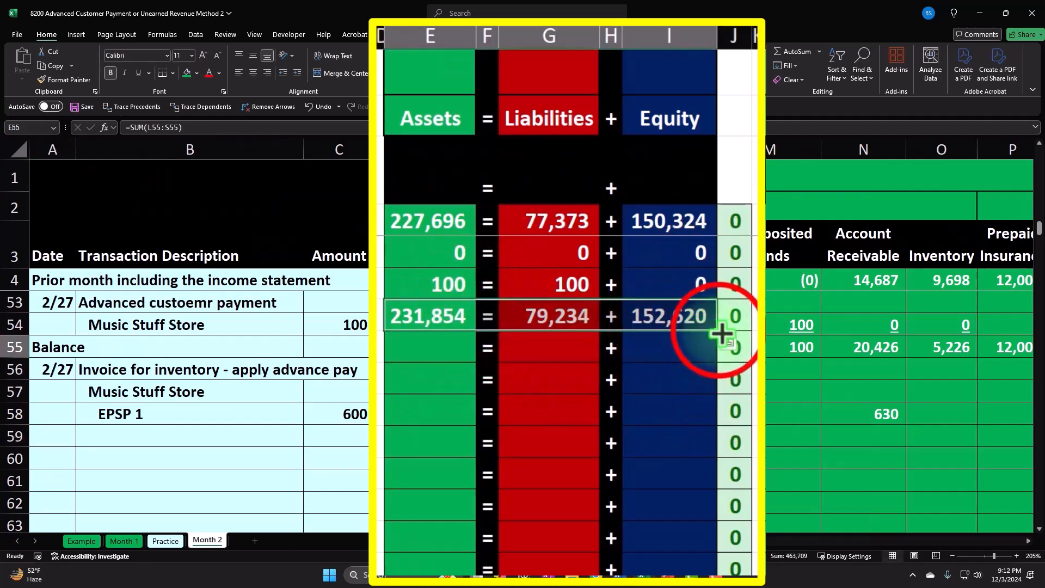
pyautogui.moveTo(721, 334); pyautogui.dragTo(712, 419)
pyautogui.click(459, 412)
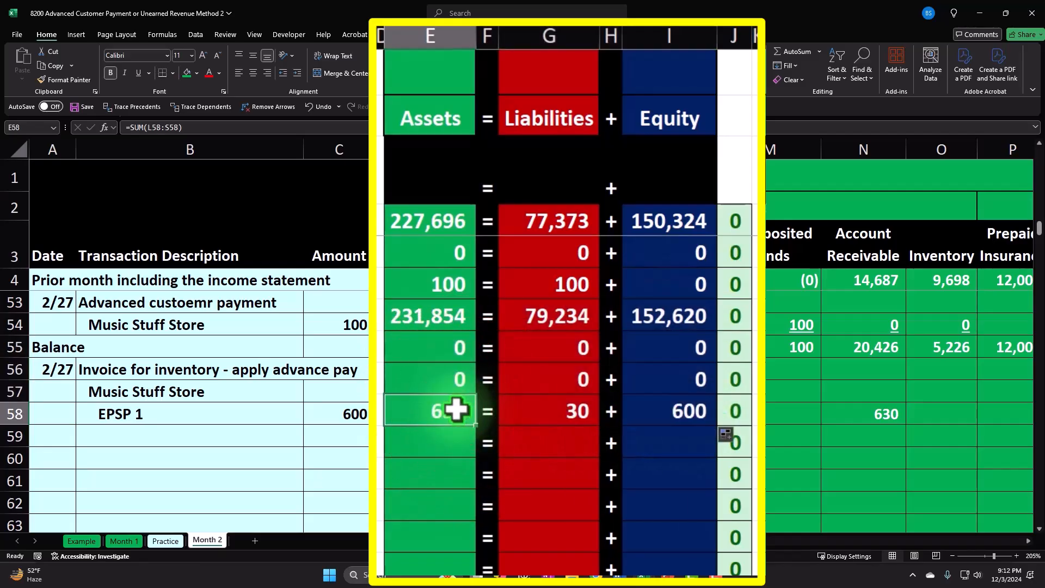
# - Review row 58's entries from Assets through Unearned Revenue, including the Account Receivable formula in N58
pyautogui.press('Right')
pyautogui.press('Right')
pyautogui.press('Right')
pyautogui.press('Right')
pyautogui.press('Right')
pyautogui.press('Right')
pyautogui.press('Right')
pyautogui.press('Right')
pyautogui.press('Right')
pyautogui.press('Right')
pyautogui.press('Right')
pyautogui.press('Right')
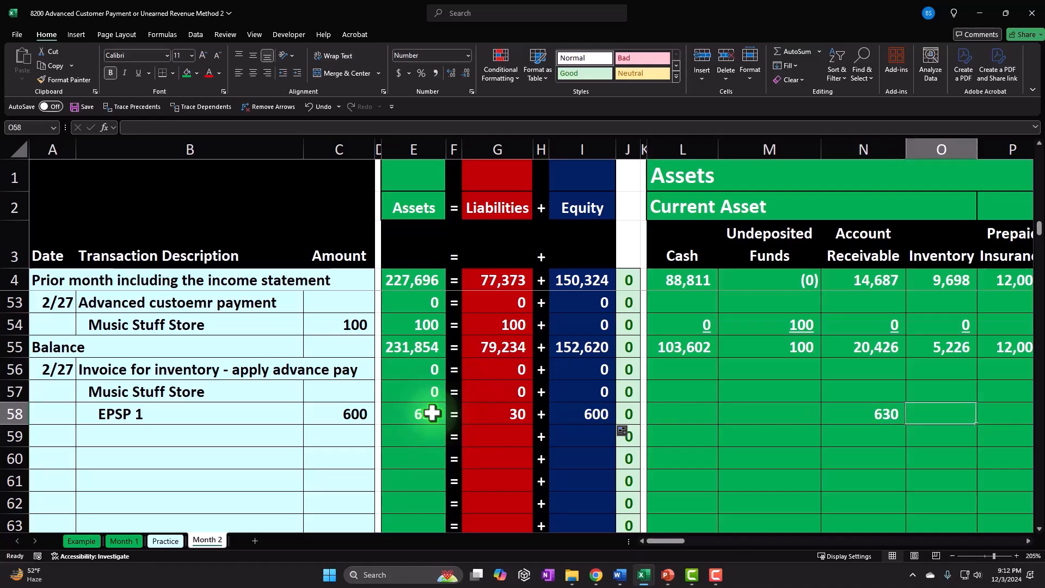
pyautogui.press('Right')
pyautogui.press('Right')
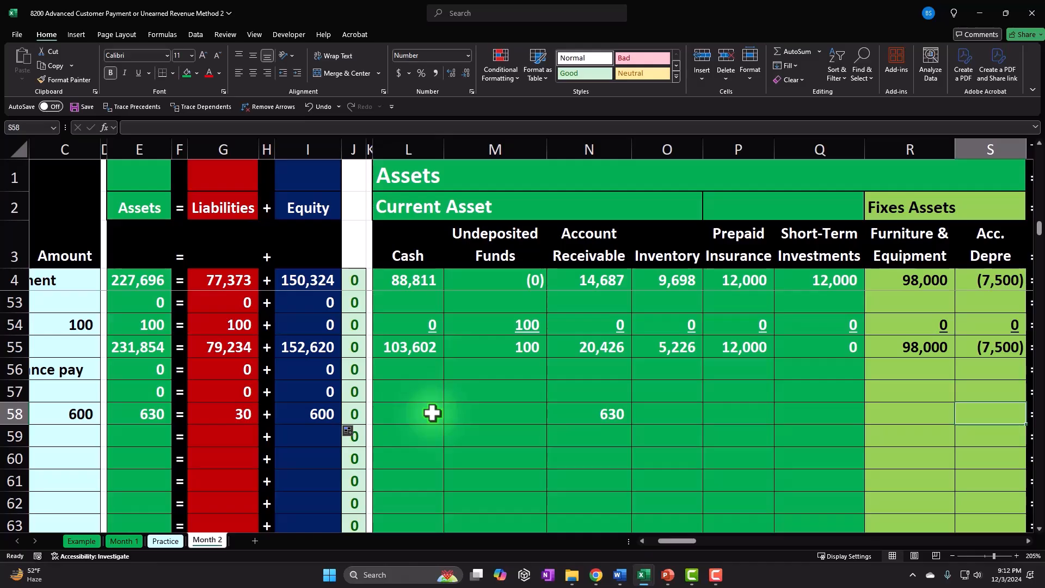
pyautogui.press('Right')
pyautogui.press('Right')
pyautogui.press('Right')
pyautogui.press('Right')
pyautogui.press('Right')
pyautogui.press('Right')
pyautogui.press('Right')
pyautogui.press('Right')
pyautogui.press('Right')
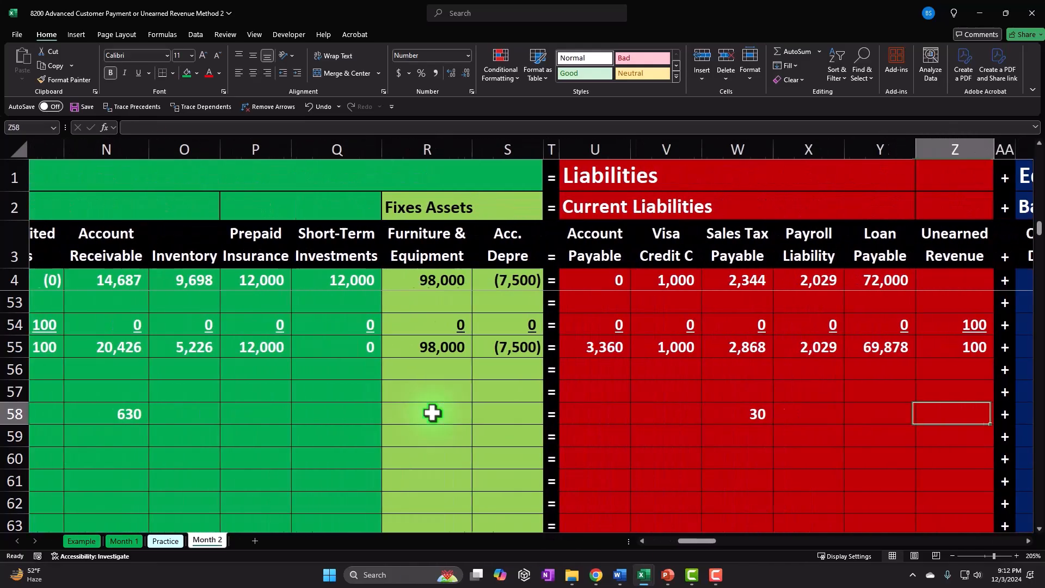
pyautogui.press('Left')
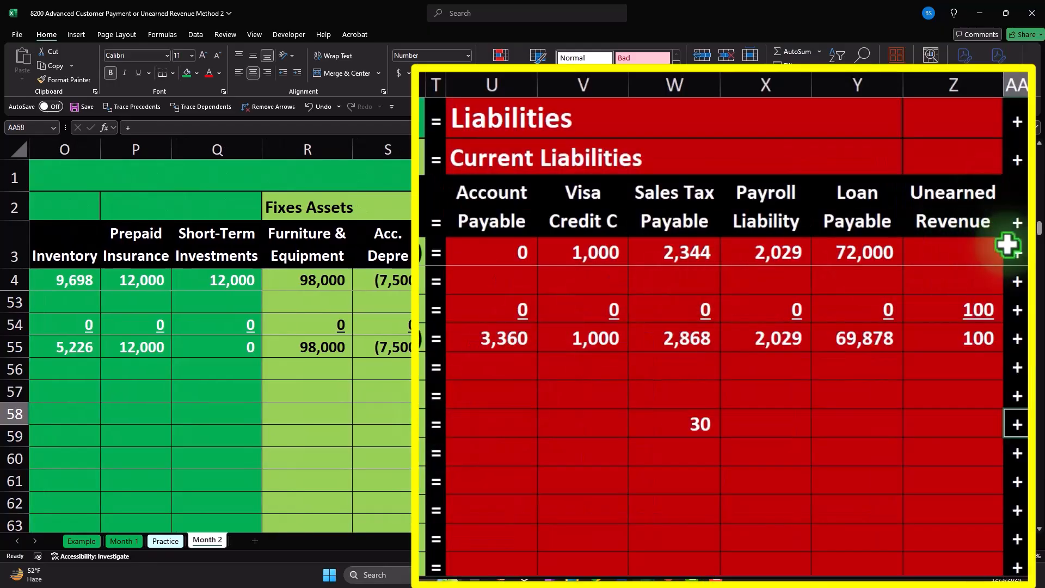
pyautogui.moveTo(711, 544); pyautogui.dragTo(696, 543)
pyautogui.click(387, 421)
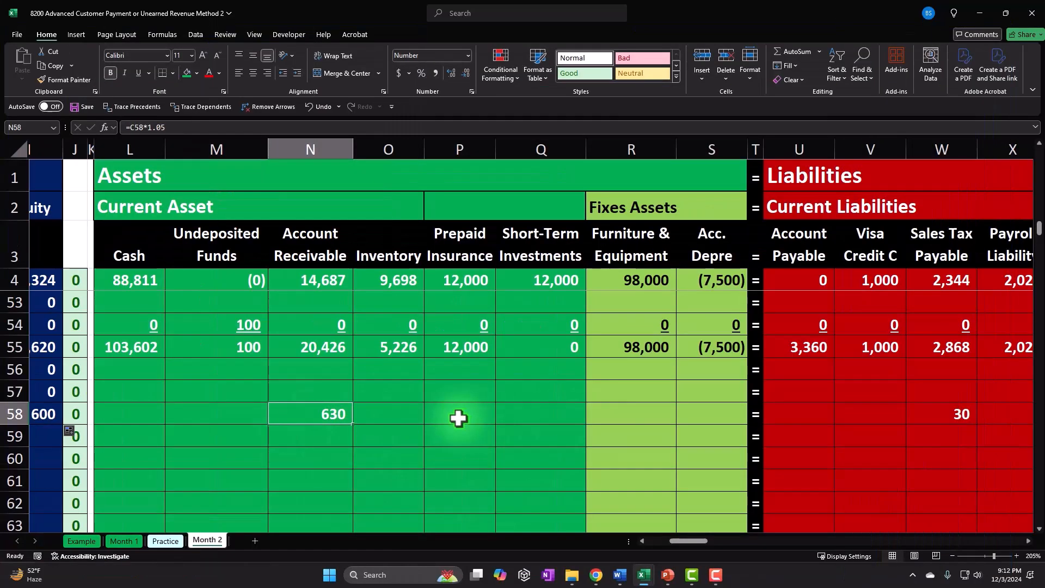
pyautogui.click(459, 416)
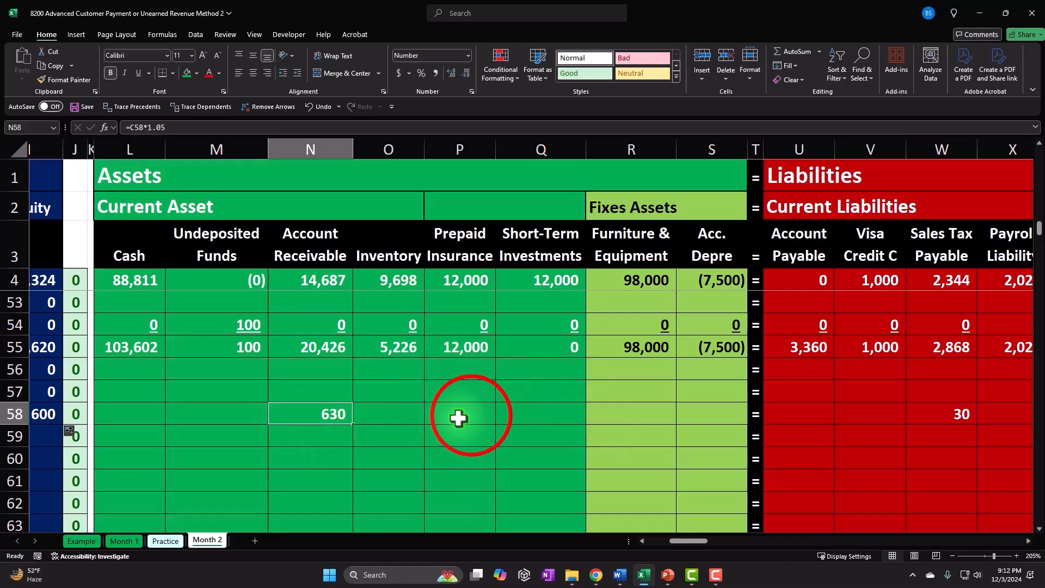
# - Apply the advance payment by reversing the Unearned Revenue balance in Z58 with the formula =-Z55
pyautogui.press('Right')
pyautogui.press('Right')
pyautogui.press('Right')
pyautogui.press('Right')
pyautogui.press('Right')
pyautogui.press('Right')
pyautogui.press('Right')
pyautogui.press('Right')
pyautogui.press('Right')
pyautogui.press('Right')
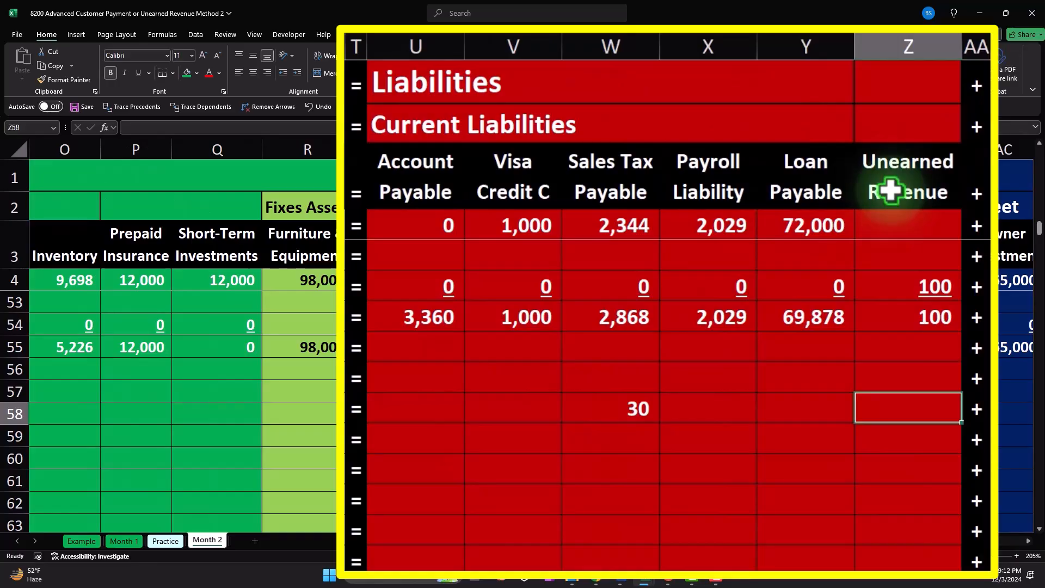
pyautogui.write('=-')
pyautogui.press('Up')
pyautogui.press('Up')
pyautogui.press('Up')
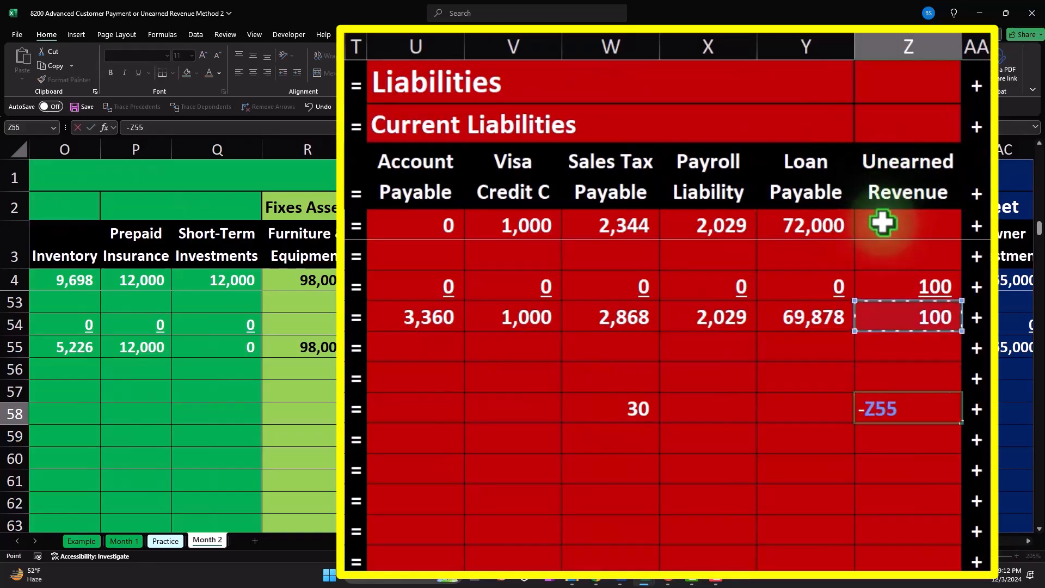
pyautogui.press('Return')
pyautogui.press('Up')
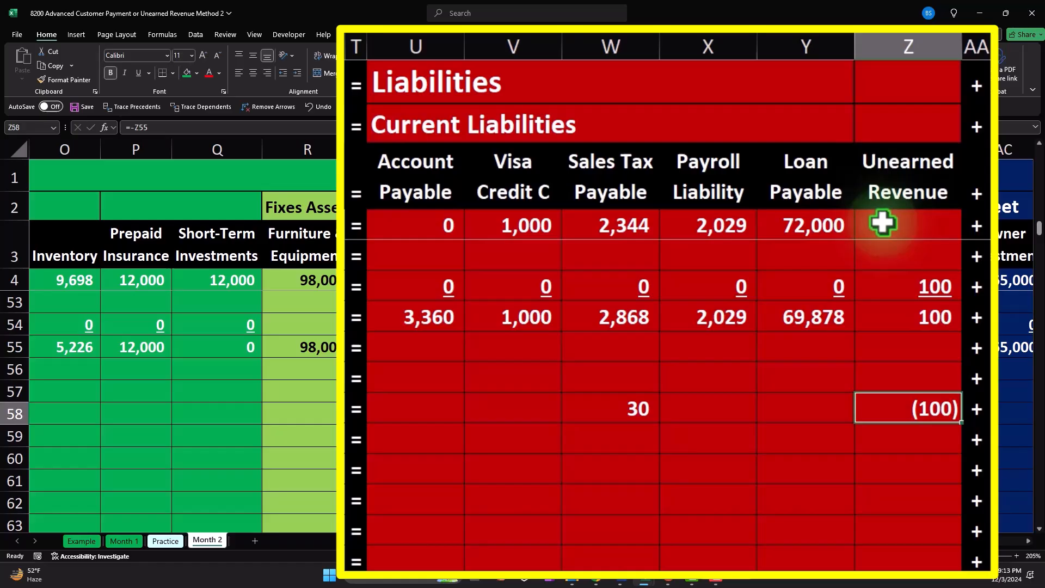
# - Reduce the Account Receivable in N58 by the 100 advance payment, extending the formula =C58*1.05 with a subtraction
pyautogui.press('Left')
pyautogui.press('Left')
pyautogui.press('Left')
pyautogui.press('Left')
pyautogui.press('Left')
pyautogui.press('Left')
pyautogui.press('Left')
pyautogui.press('Left')
pyautogui.press('Left')
pyautogui.press('Left')
pyautogui.press('Left')
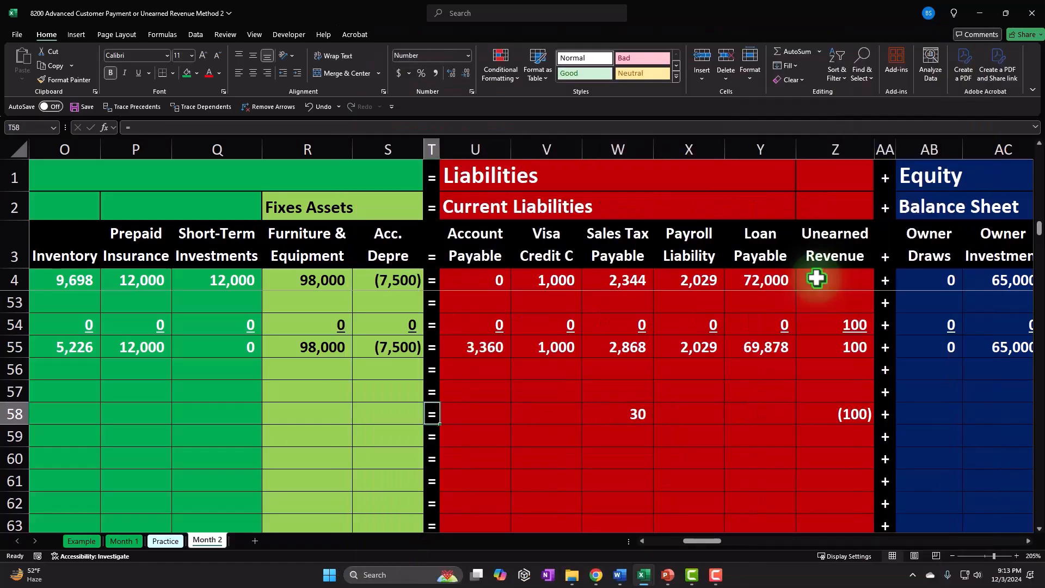
pyautogui.press('Left')
pyautogui.press('Left')
pyautogui.press('Left')
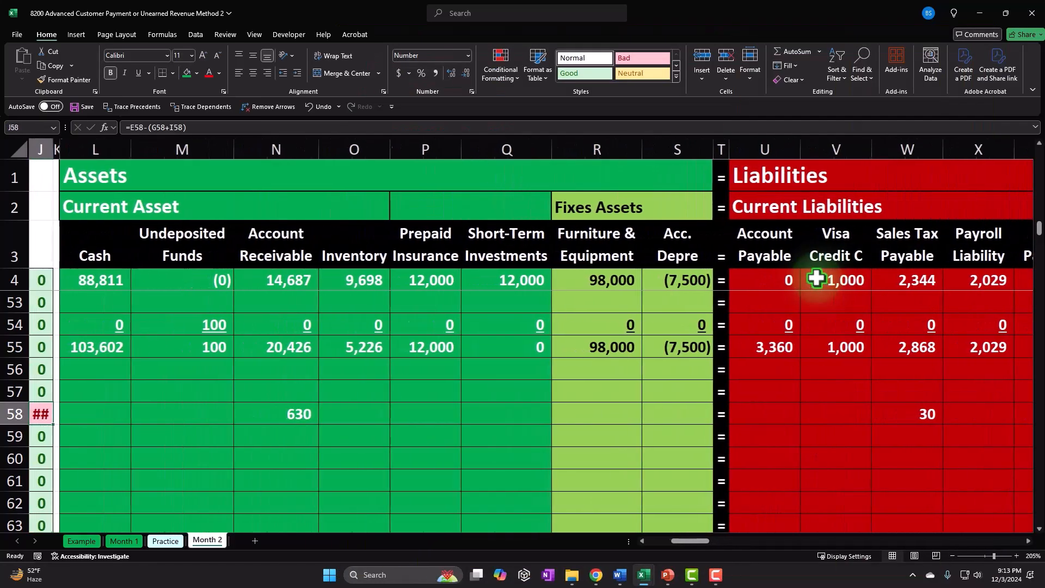
pyautogui.press('Right')
pyautogui.press('Right')
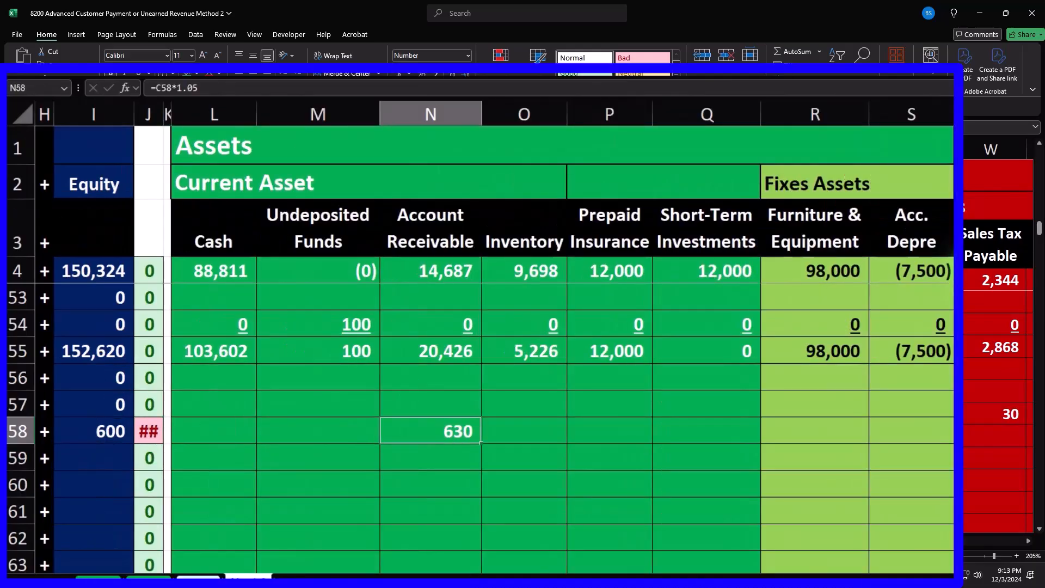
pyautogui.doubleClick(461, 431)
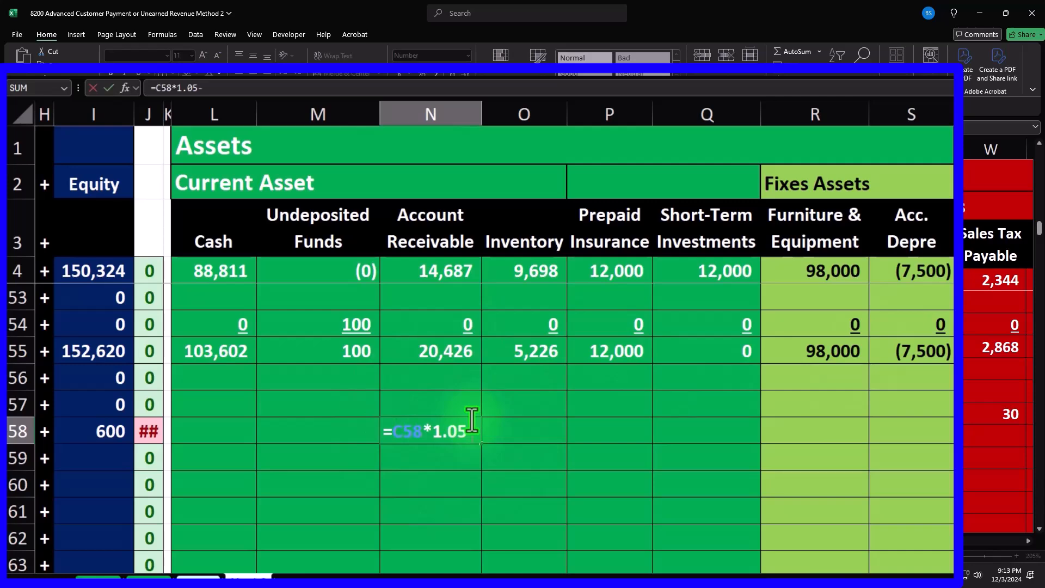
pyautogui.press('Return')
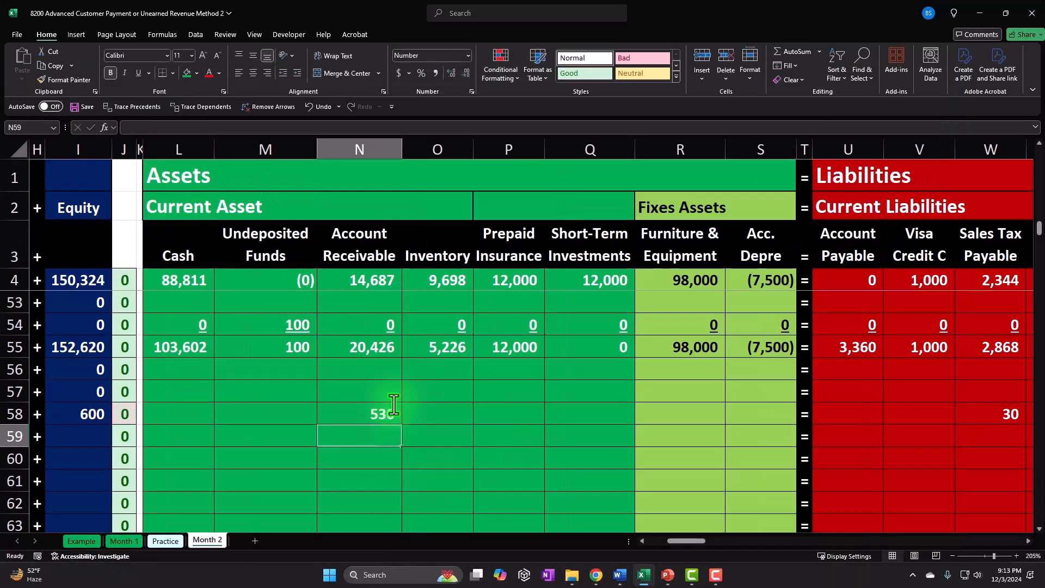
# - Enter 0 in the empty asset columns of row 58, from Cash through Accumulated Depreciation
pyautogui.press('Left')
pyautogui.press('Left')
pyautogui.press('Left')
pyautogui.press('Left')
pyautogui.press('Left')
pyautogui.press('Left')
pyautogui.press('Left')
pyautogui.press('Left')
pyautogui.press('Left')
pyautogui.press('Left')
pyautogui.press('Left')
pyautogui.press('Up')
pyautogui.press('Right')
pyautogui.press('Right')
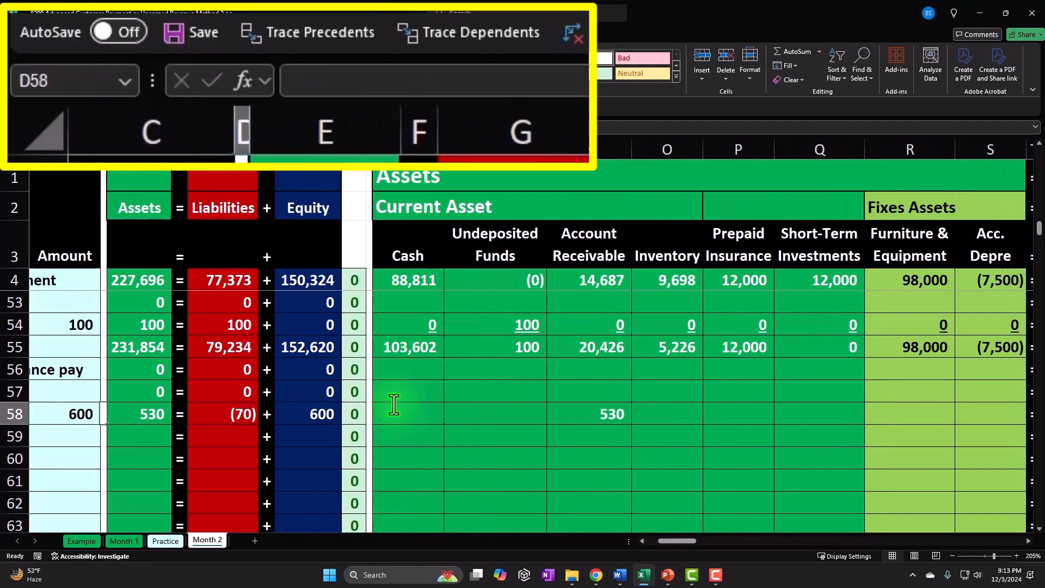
pyautogui.press('Right')
pyautogui.press('Right')
pyautogui.press('Right')
pyautogui.press('Right')
pyautogui.press('Right')
pyautogui.press('Right')
pyautogui.press('Right')
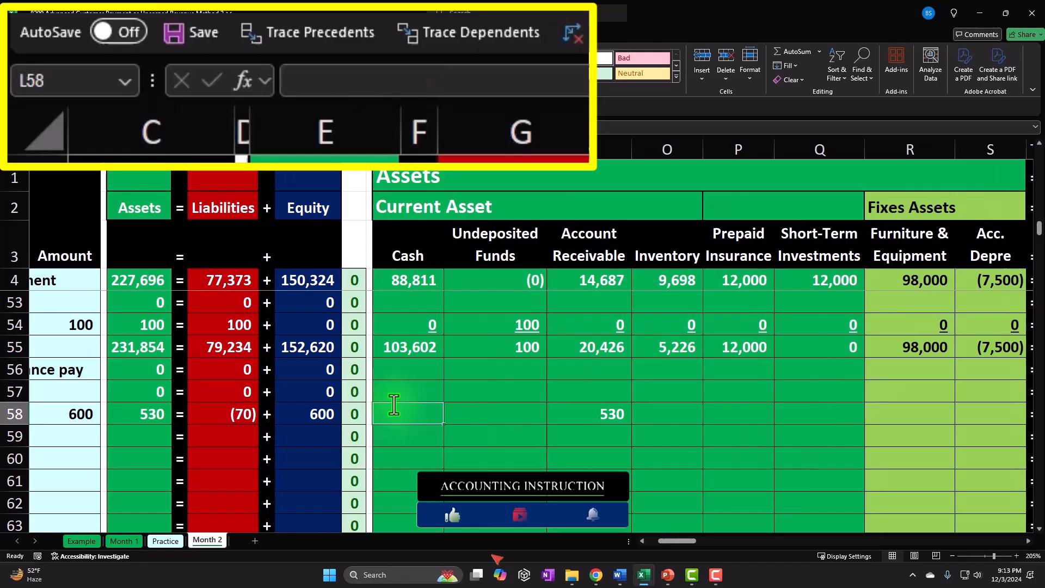
pyautogui.write('0')
pyautogui.press('Right')
pyautogui.press('Right')
pyautogui.press('Right')
pyautogui.write('0')
pyautogui.press('Right')
pyautogui.write('0')
pyautogui.press('Right')
pyautogui.write('0')
pyautogui.press('Right')
pyautogui.write('0')
pyautogui.press('Right')
pyautogui.write('0')
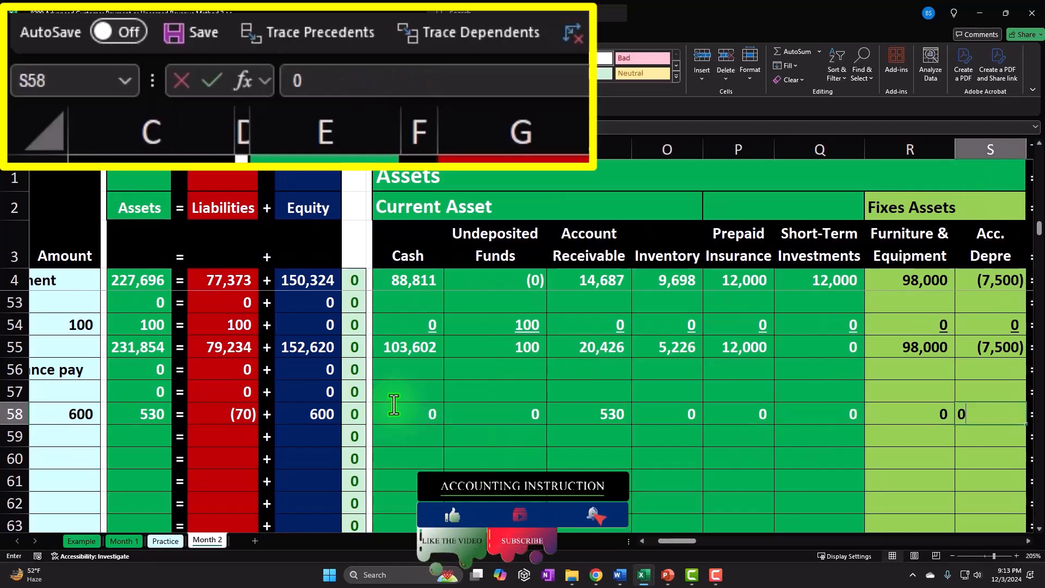
pyautogui.press('Right')
# - Enter 0 in row 58 for Account Payable, Visa Credit C, Payroll Liability and Loan Payable
pyautogui.press('Right')
pyautogui.write('0')
pyautogui.press('Right')
pyautogui.write('0')
pyautogui.press('Right')
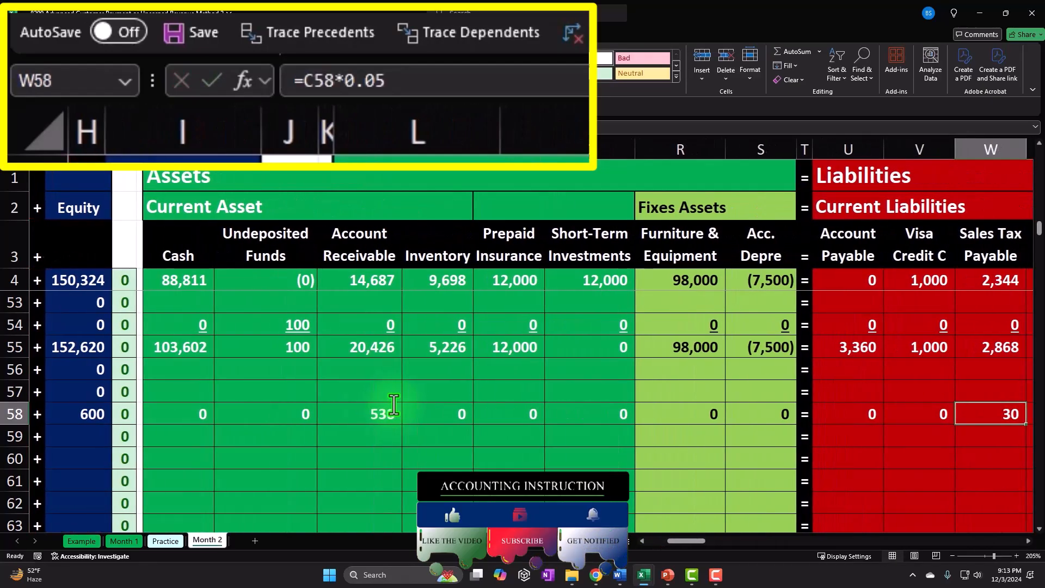
pyautogui.press('Right')
pyautogui.write('0')
pyautogui.press('Right')
pyautogui.write('0')
pyautogui.press('Right')
# - Enter 0 in row 58 for Owner Draws, Owner Investment and Owner Equity
pyautogui.press('Right')
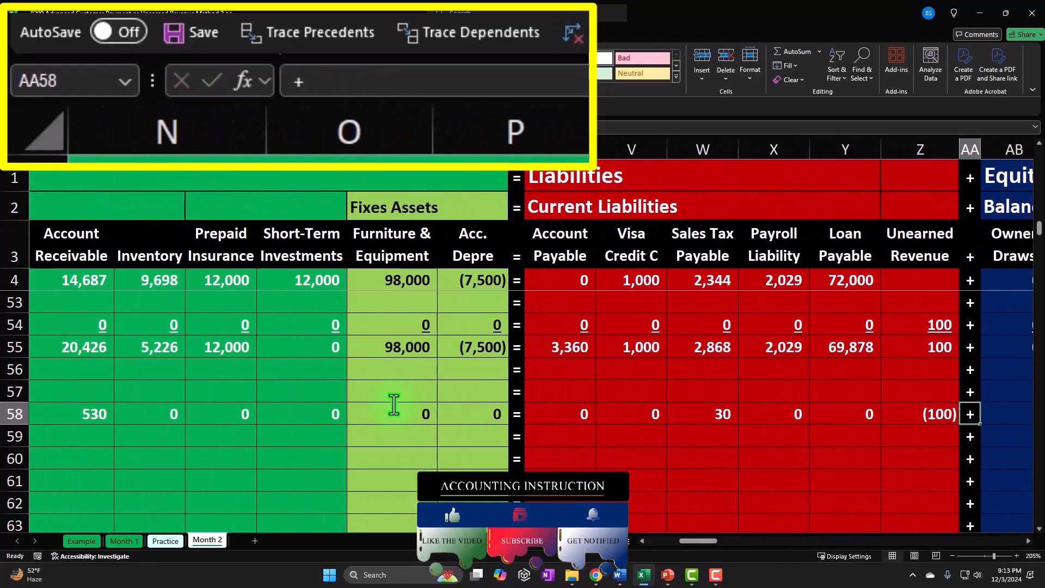
pyautogui.press('Right')
pyautogui.write('0')
pyautogui.press('Right')
pyautogui.write('0')
pyautogui.press('Right')
pyautogui.write('0')
pyautogui.press('Right')
# - Enter 0 in row 58's income statement columns from Service Revenue through Interest Expense
pyautogui.press('Right')
pyautogui.write('0')
pyautogui.press('Right')
pyautogui.write('0')
pyautogui.press('Right')
pyautogui.write('0')
pyautogui.press('Right')
pyautogui.write('0')
pyautogui.press('Right')
pyautogui.write('0')
pyautogui.press('Right')
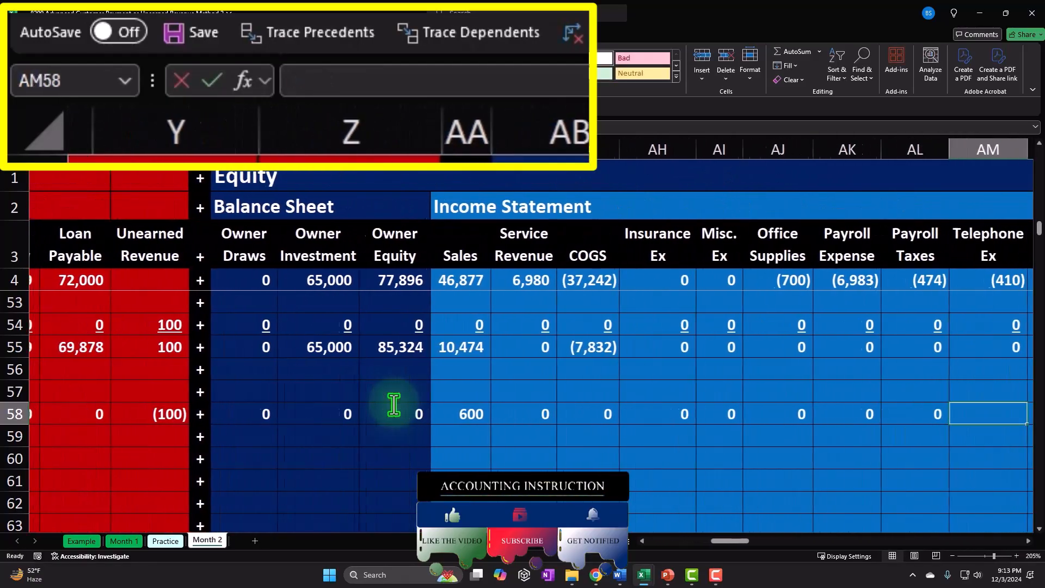
pyautogui.write('0')
pyautogui.press('Right')
pyautogui.write('0')
pyautogui.press('Right')
pyautogui.write('0')
pyautogui.press('Right')
# - Link Music Stuff Store's Account Receivable ledger cell AV58 to the Account Receivable amount in row 58
pyautogui.press('Right')
pyautogui.press('Right')
pyautogui.press('Right')
pyautogui.press('Right')
pyautogui.press('Right')
pyautogui.press('Right')
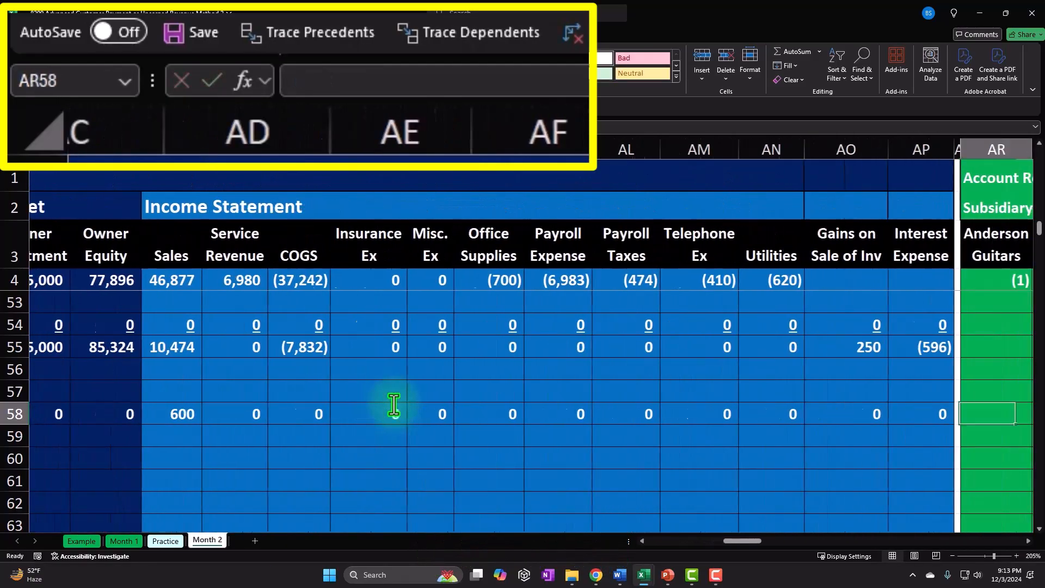
pyautogui.press('Right')
pyautogui.press('Right')
pyautogui.press('Right')
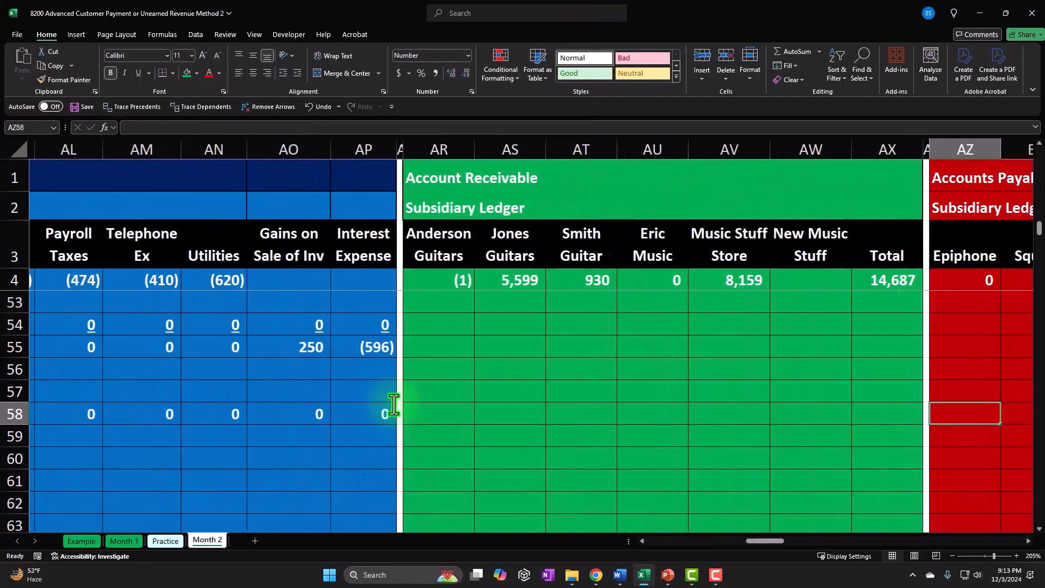
pyautogui.press('Left')
pyautogui.press('Left')
pyautogui.press('Left')
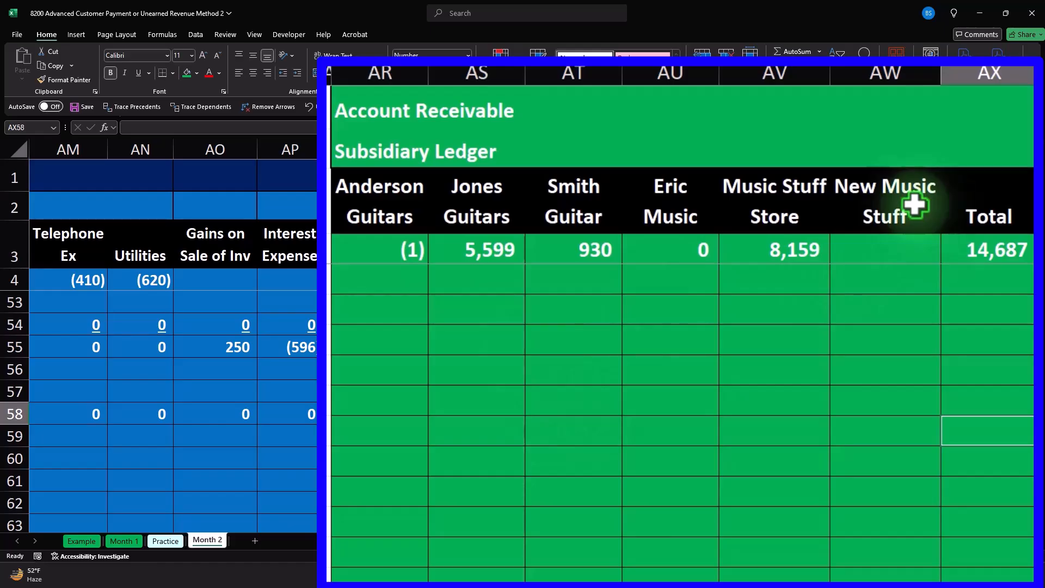
pyautogui.click(909, 435)
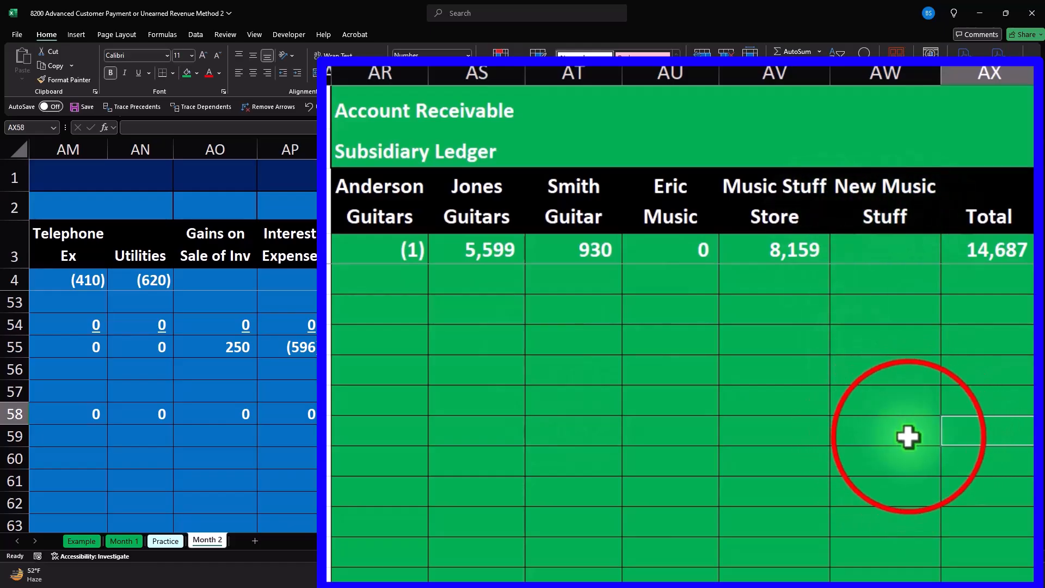
pyautogui.press('Left')
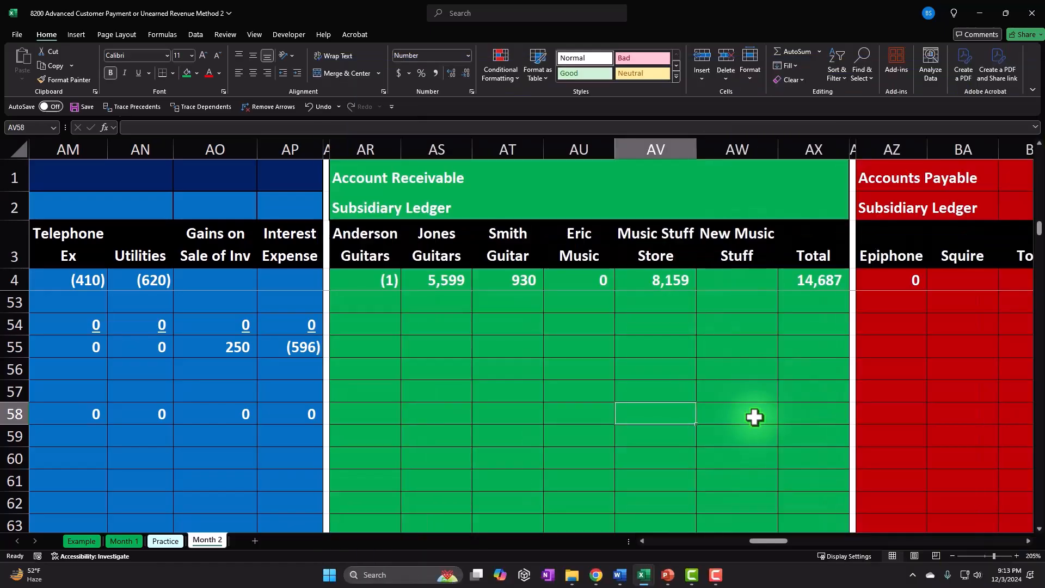
pyautogui.write('=')
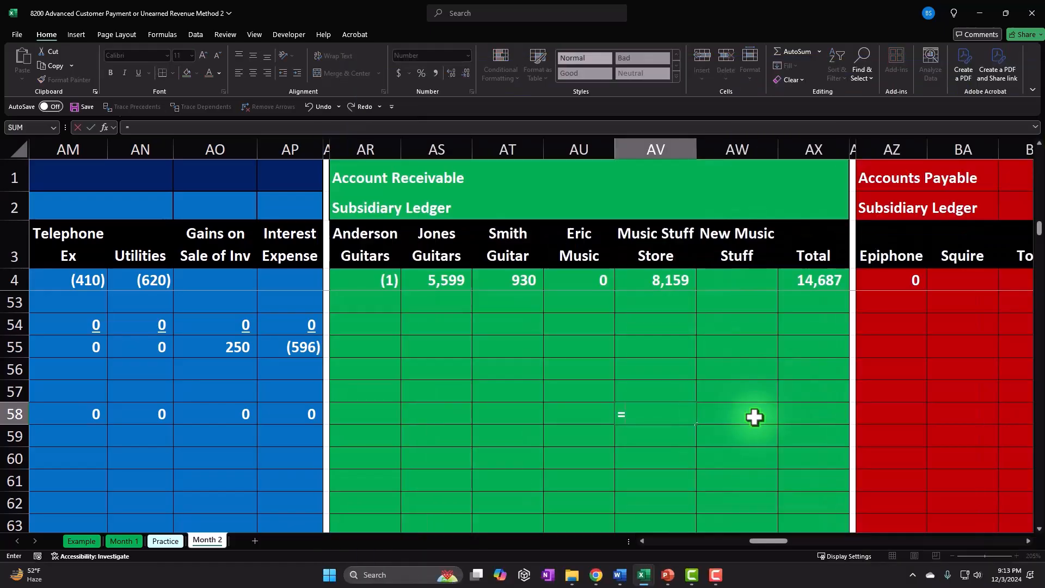
pyautogui.press('Left')
pyautogui.press('Left')
pyautogui.press('Left')
pyautogui.press('Left')
pyautogui.press('Left')
pyautogui.press('Left')
pyautogui.press('Left')
pyautogui.press('Left')
pyautogui.press('Left')
pyautogui.press('Left')
pyautogui.press('Left')
pyautogui.press('Left')
pyautogui.press('Left')
pyautogui.press('Left')
pyautogui.press('Left')
pyautogui.press('Left')
pyautogui.press('Left')
pyautogui.press('Left')
pyautogui.press('Left')
pyautogui.press('Left')
pyautogui.press('Left')
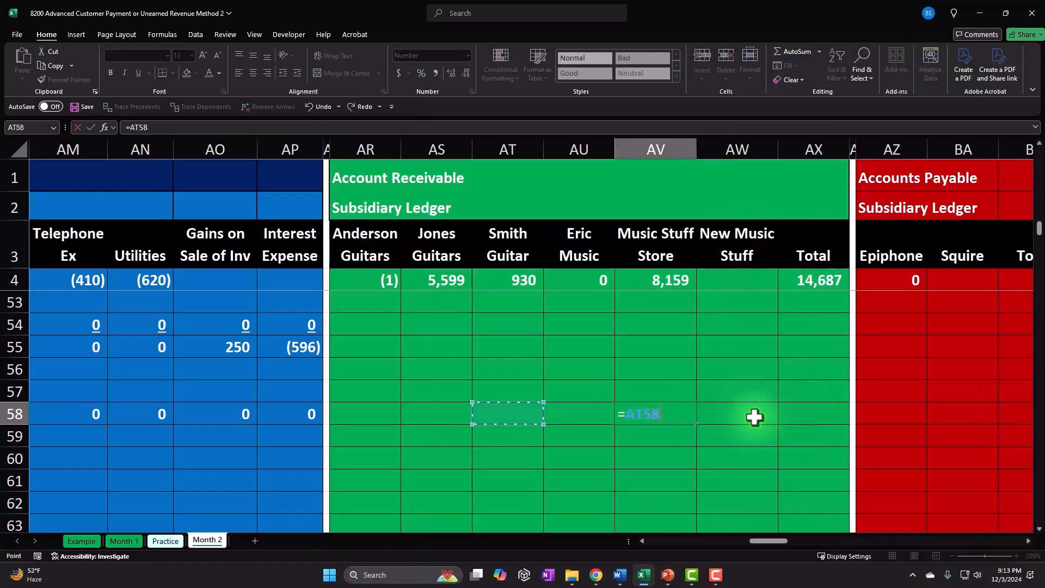
pyautogui.press('Right')
pyautogui.press('Right')
pyautogui.press('Right')
pyautogui.press('Right')
pyautogui.press('Right')
pyautogui.press('Right')
pyautogui.press('Right')
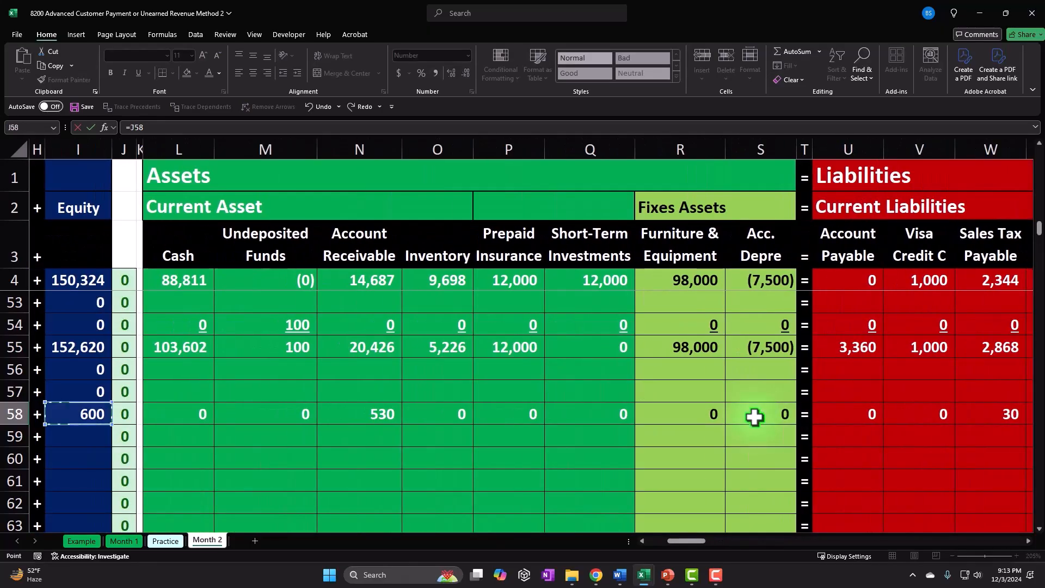
pyautogui.press('Left')
pyautogui.press('Return')
pyautogui.press('Up')
# - Enter the formula =-BD54 in BD58 to reverse Music Stuff Store's advance in the Unearned Revenue subsidiary ledger
pyautogui.press('Right')
pyautogui.press('Right')
pyautogui.press('Right')
pyautogui.press('Right')
pyautogui.press('Right')
pyautogui.press('Right')
pyautogui.press('Right')
pyautogui.press('Right')
pyautogui.press('Right')
pyautogui.press('Right')
pyautogui.press('Right')
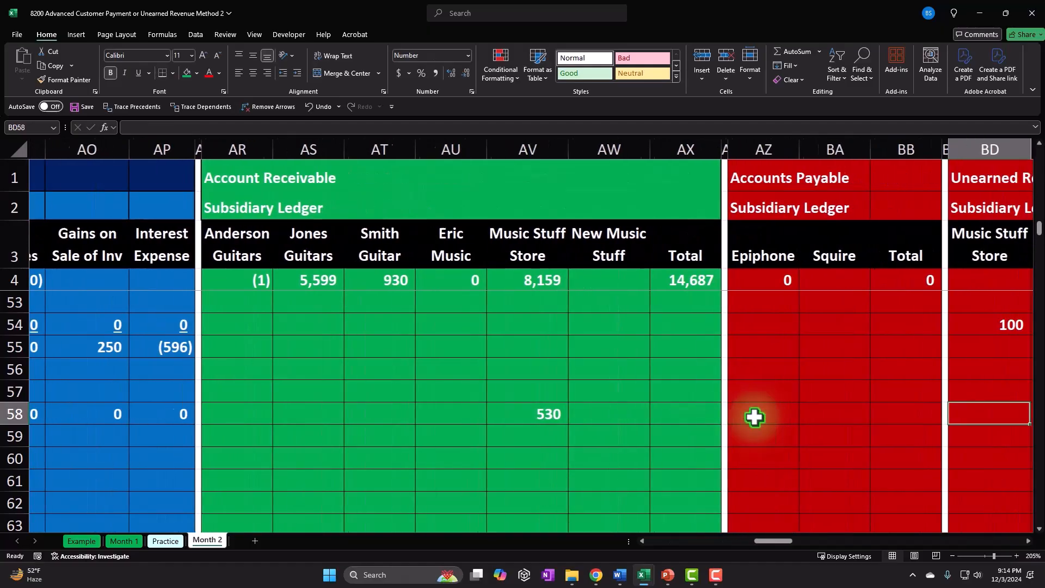
pyautogui.press('Left')
pyautogui.press('Left')
pyautogui.press('Left')
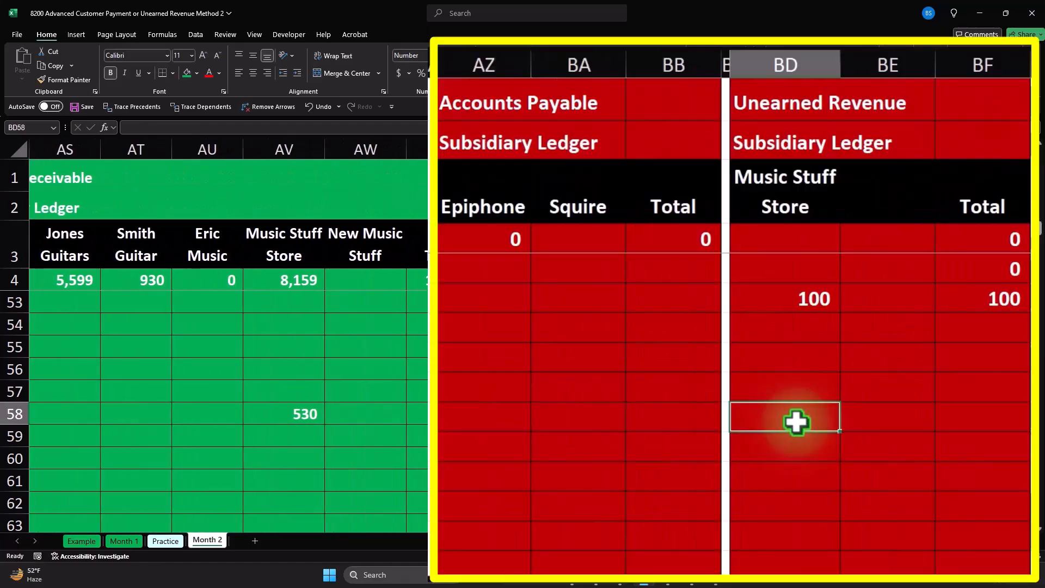
pyautogui.write('-')
pyautogui.press('Up')
pyautogui.press('Up')
pyautogui.press('Up')
pyautogui.press('Up')
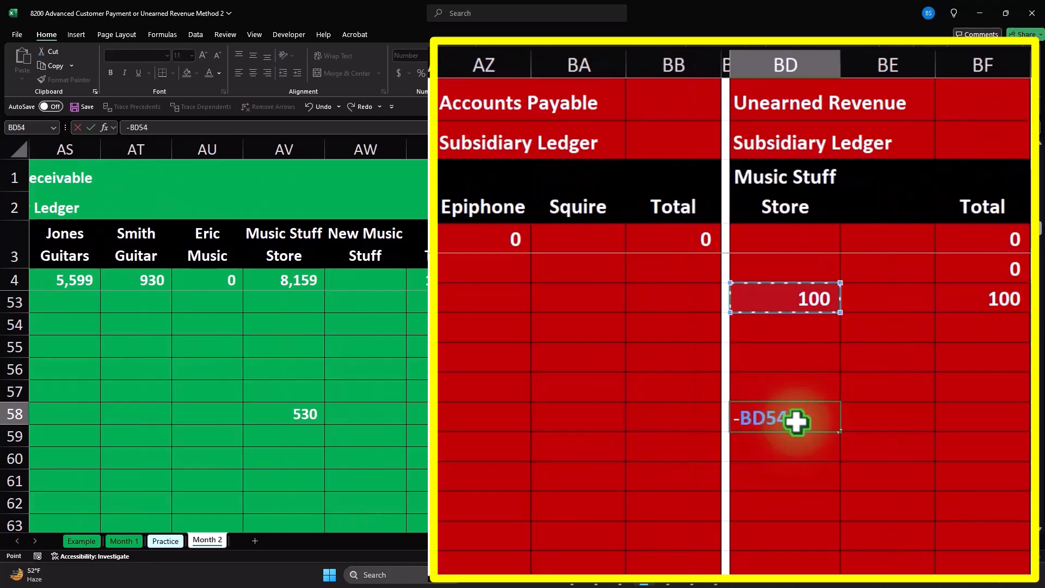
pyautogui.press('Return')
pyautogui.press('Up')
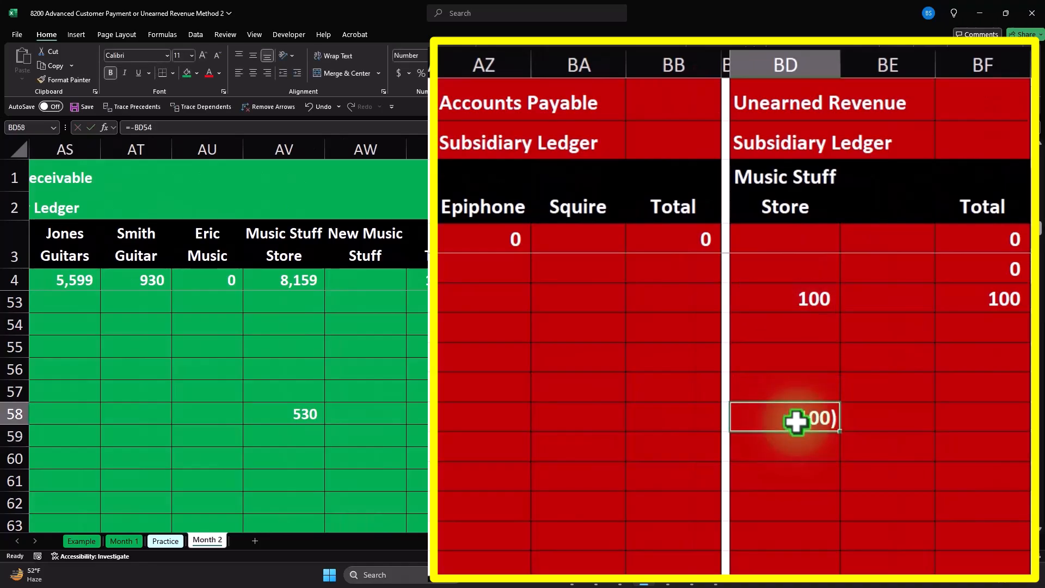
# - Fill the Unearned Revenue subsidiary ledger's running total formula from BF54 down to BF58
pyautogui.click(1017, 299)
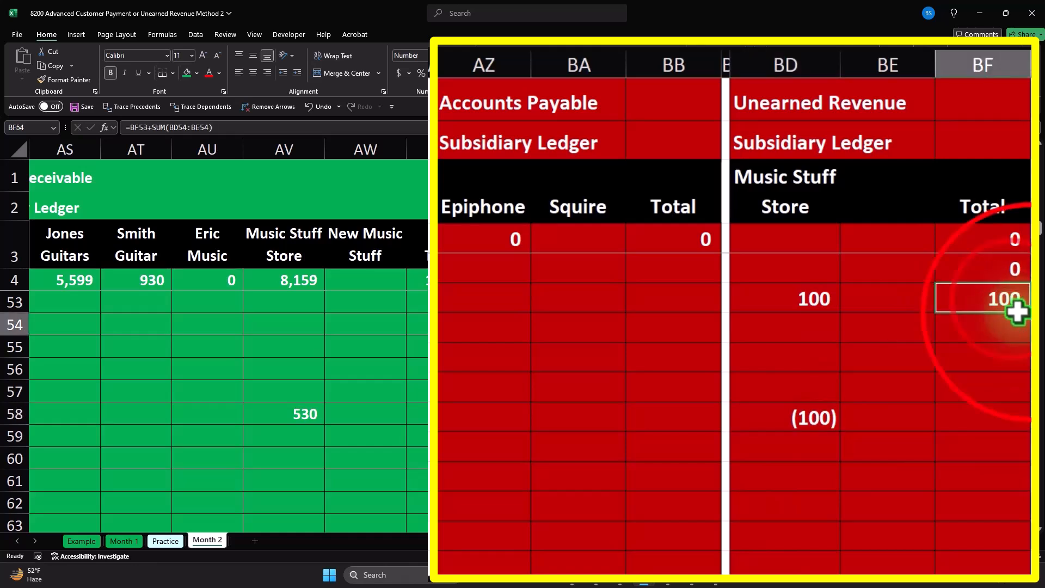
pyautogui.moveTo(1027, 311); pyautogui.dragTo(1027, 435)
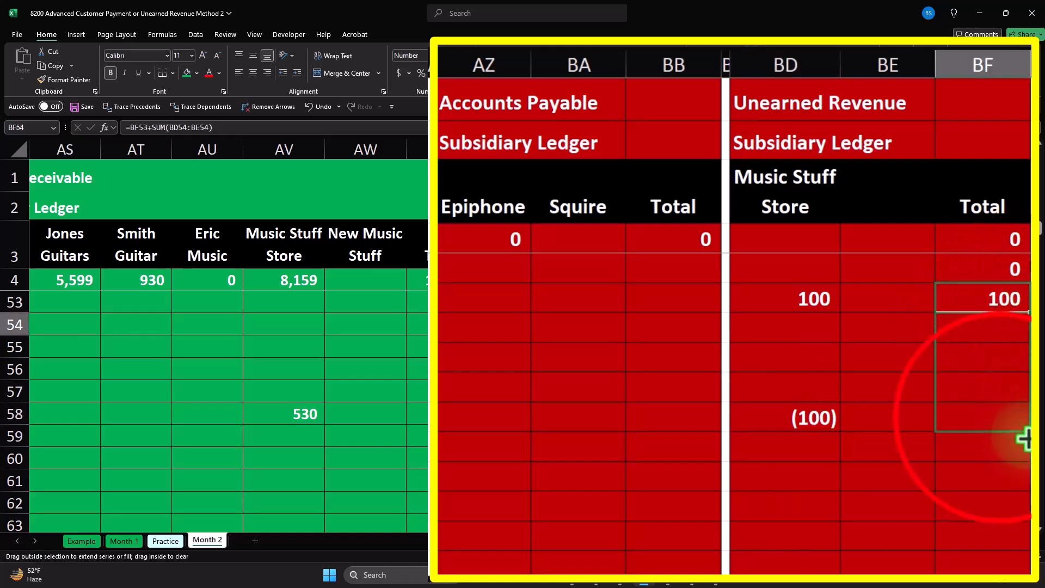
pyautogui.click(998, 413)
# - Compare the Unearned Revenue amounts in Z55 through Z58 with the subsidiary ledger total
pyautogui.press('Left')
pyautogui.press('Left')
pyautogui.press('Left')
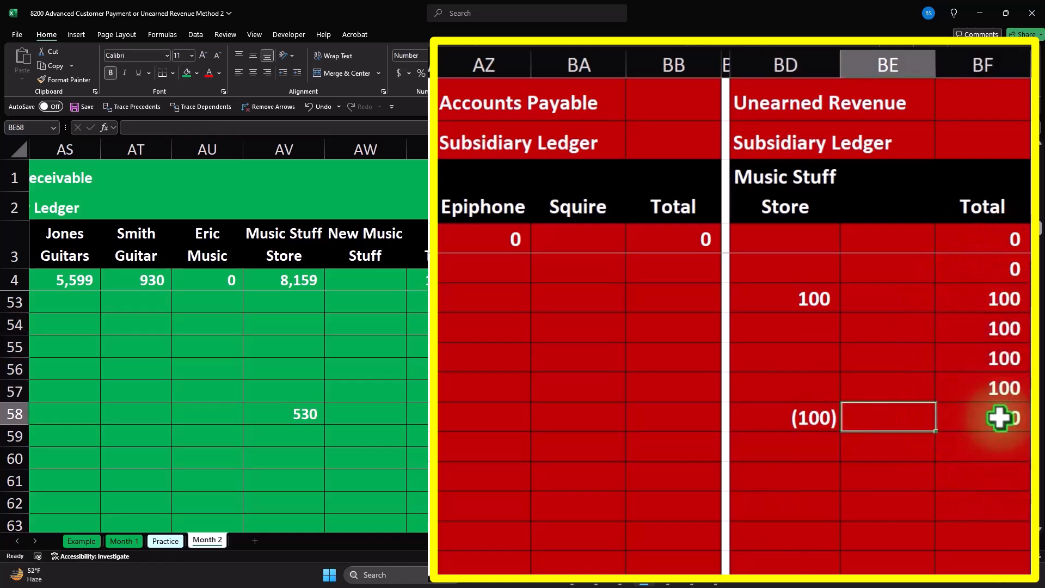
pyautogui.press('Left')
pyautogui.press('Left')
pyautogui.press('Left')
pyautogui.press('Left')
pyautogui.press('Left')
pyautogui.press('Left')
pyautogui.press('Left')
pyautogui.press('Left')
pyautogui.press('Left')
pyautogui.press('Left')
pyautogui.press('Left')
pyautogui.press('Left')
pyautogui.press('Left')
pyautogui.press('Left')
pyautogui.press('Left')
pyautogui.press('Left')
pyautogui.press('Left')
pyautogui.press('Left')
pyautogui.press('Left')
pyautogui.press('Left')
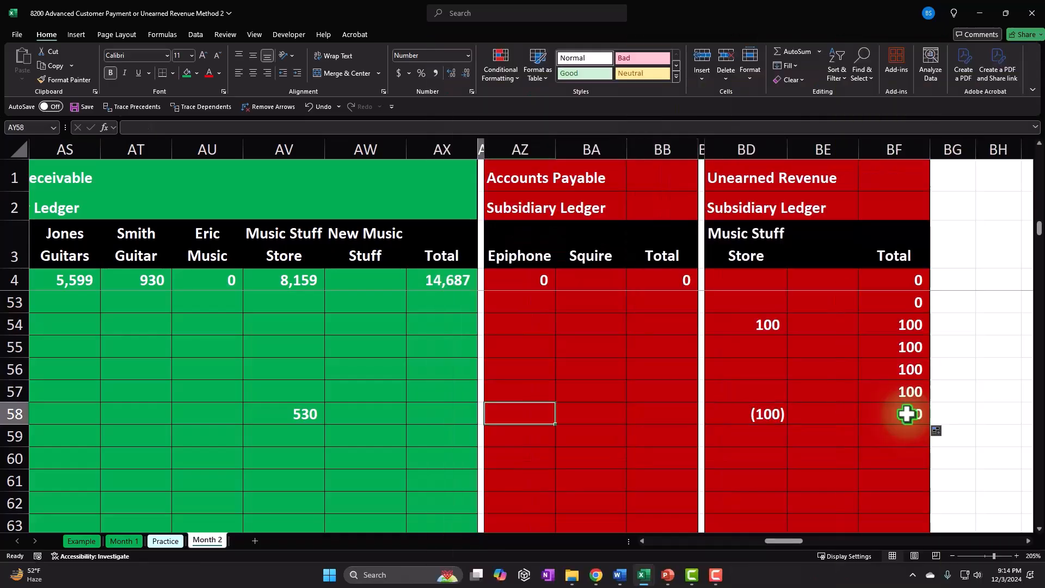
pyautogui.press('Right')
pyautogui.press('Right')
pyautogui.press('Right')
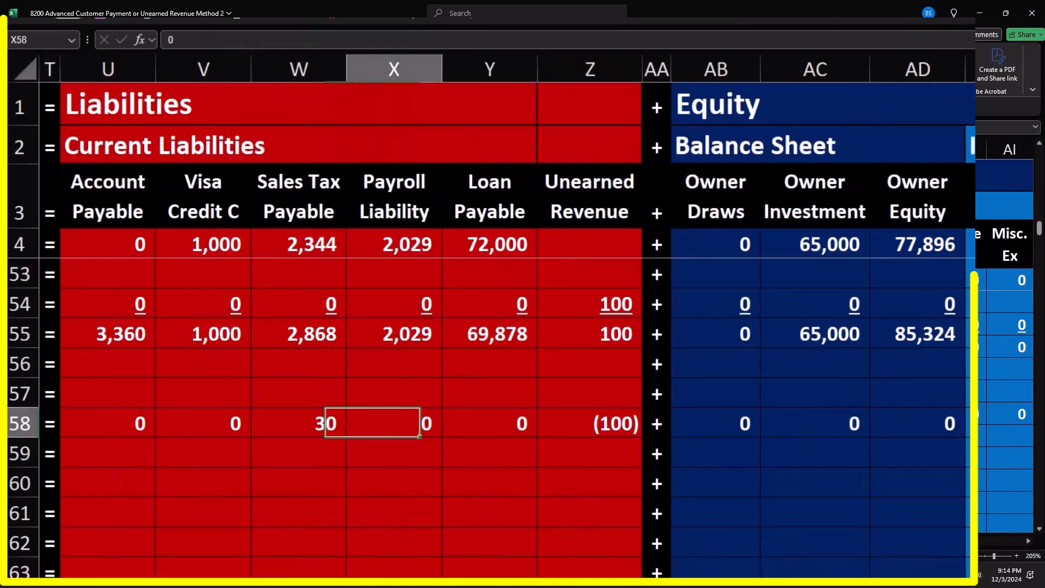
pyautogui.moveTo(614, 338); pyautogui.dragTo(612, 434)
pyautogui.click(774, 424)
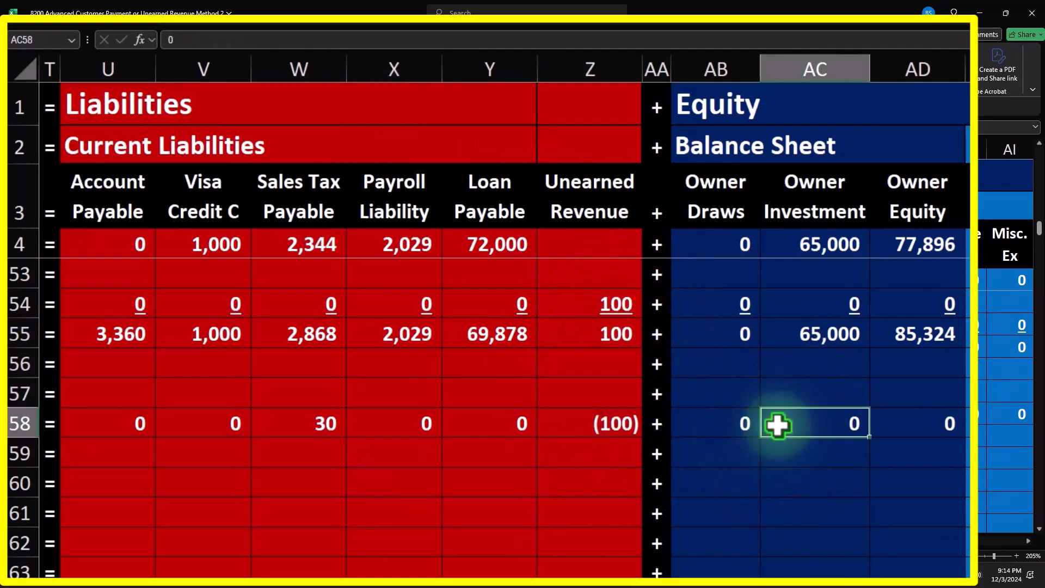
# - Fill the Account Receivable subsidiary ledger's running total formula from AX44 down to AX58
pyautogui.press('Right')
pyautogui.press('Right')
pyautogui.press('Right')
pyautogui.press('Right')
pyautogui.press('Right')
pyautogui.press('Right')
pyautogui.press('Right')
pyautogui.press('Right')
pyautogui.press('Right')
pyautogui.press('Right')
pyautogui.press('Right')
pyautogui.press('Right')
pyautogui.press('Right')
pyautogui.press('Right')
pyautogui.press('Right')
pyautogui.press('Right')
pyautogui.press('Right')
pyautogui.press('Right')
pyautogui.press('Right')
pyautogui.press('Right')
pyautogui.press('Right')
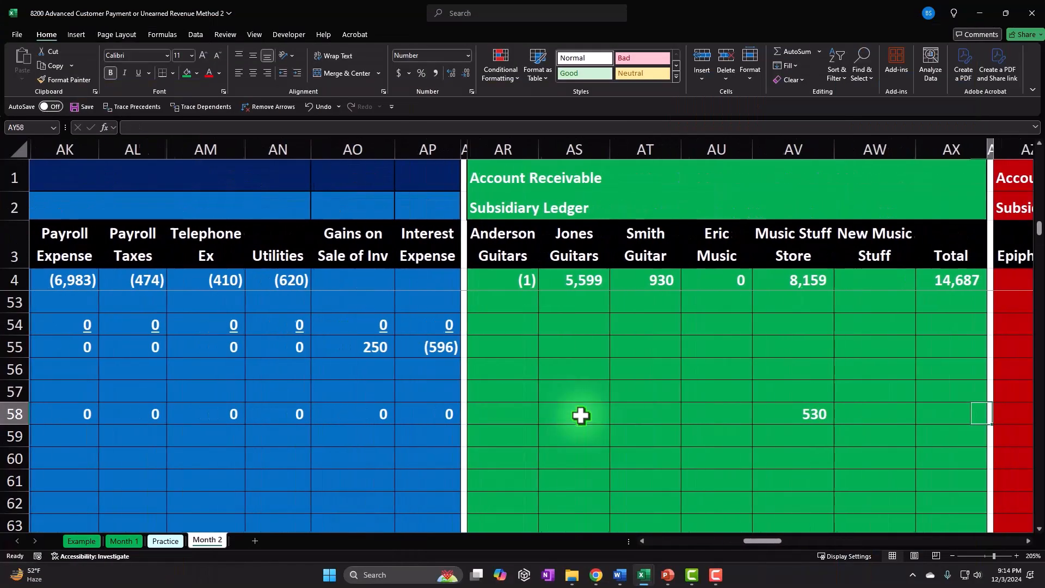
pyautogui.click(996, 311)
pyautogui.scroll(3, 996, 311)
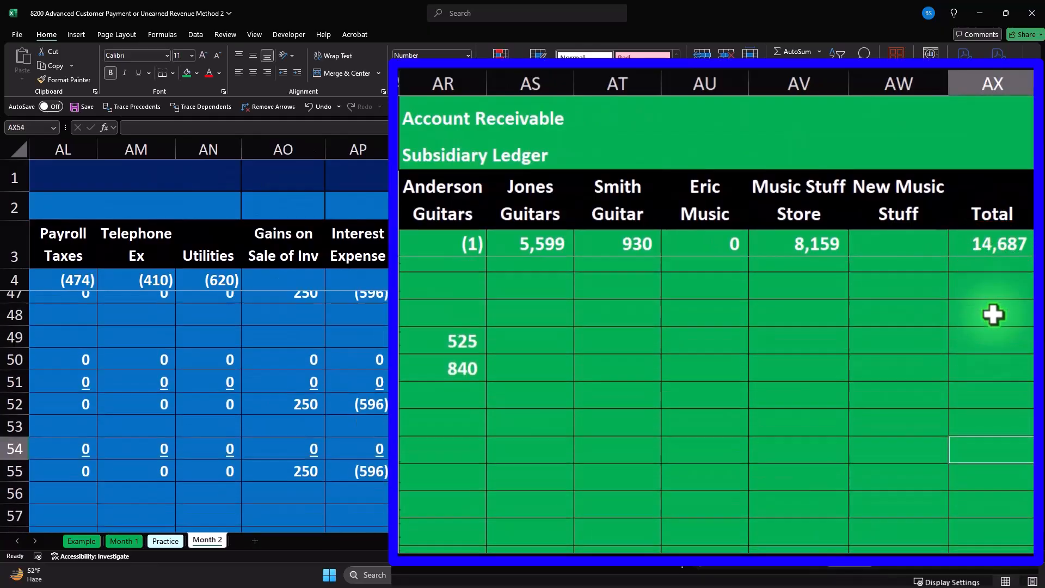
pyautogui.click(995, 271)
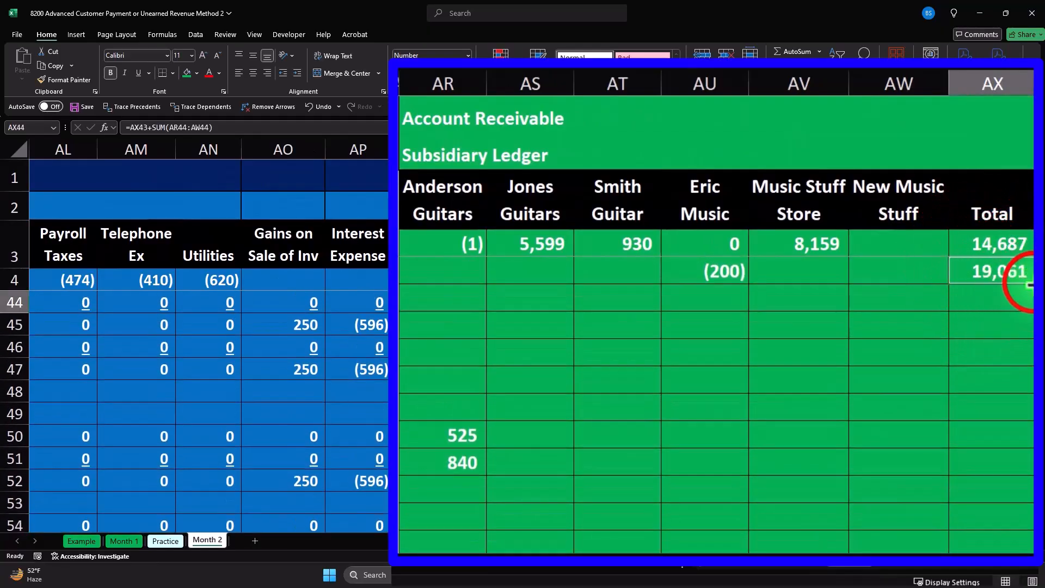
pyautogui.moveTo(1025, 550); pyautogui.dragTo(1020, 446)
pyautogui.click(997, 405)
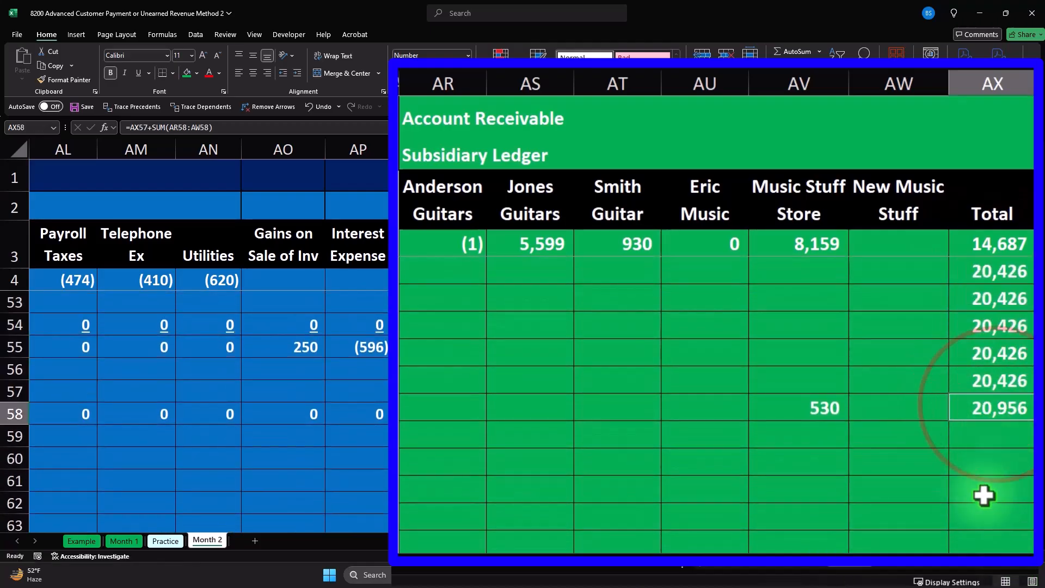
# - Check the Account Receivable amounts in N55 through N58 against the subsidiary ledger total
pyautogui.press('Left')
pyautogui.press('Left')
pyautogui.press('Left')
pyautogui.press('Left')
pyautogui.press('Left')
pyautogui.press('Left')
pyautogui.press('Left')
pyautogui.press('Left')
pyautogui.press('Left')
pyautogui.press('Left')
pyautogui.press('Left')
pyautogui.press('Left')
pyautogui.press('Left')
pyautogui.press('Left')
pyautogui.press('Left')
pyautogui.press('Left')
pyautogui.press('Left')
pyautogui.press('Left')
pyautogui.press('Left')
pyautogui.press('Left')
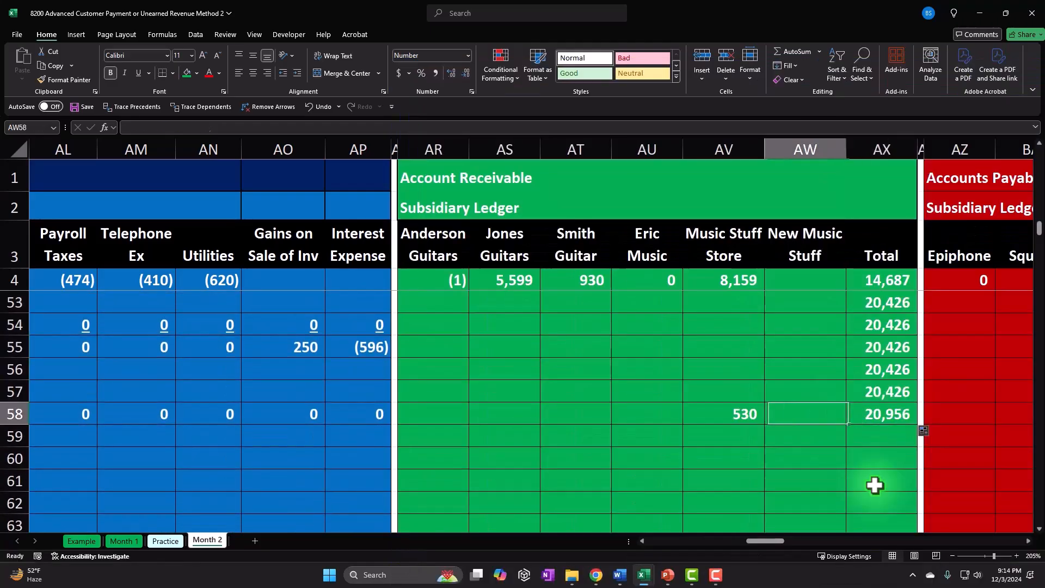
pyautogui.press('Left')
pyautogui.press('Left')
pyautogui.press('Left')
pyautogui.press('Left')
pyautogui.press('Left')
pyautogui.press('Left')
pyautogui.press('Left')
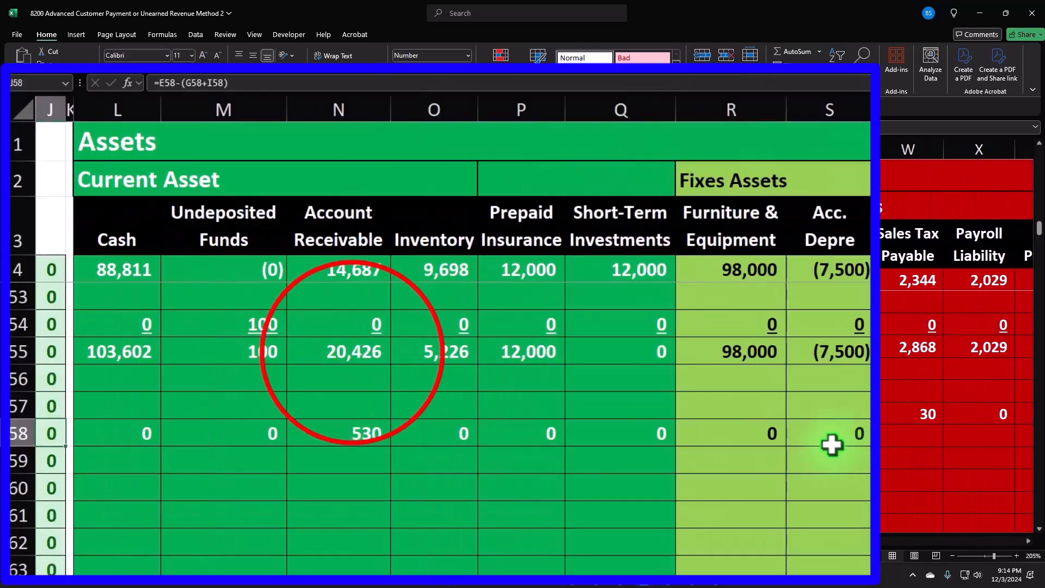
pyautogui.moveTo(365, 357); pyautogui.dragTo(352, 439)
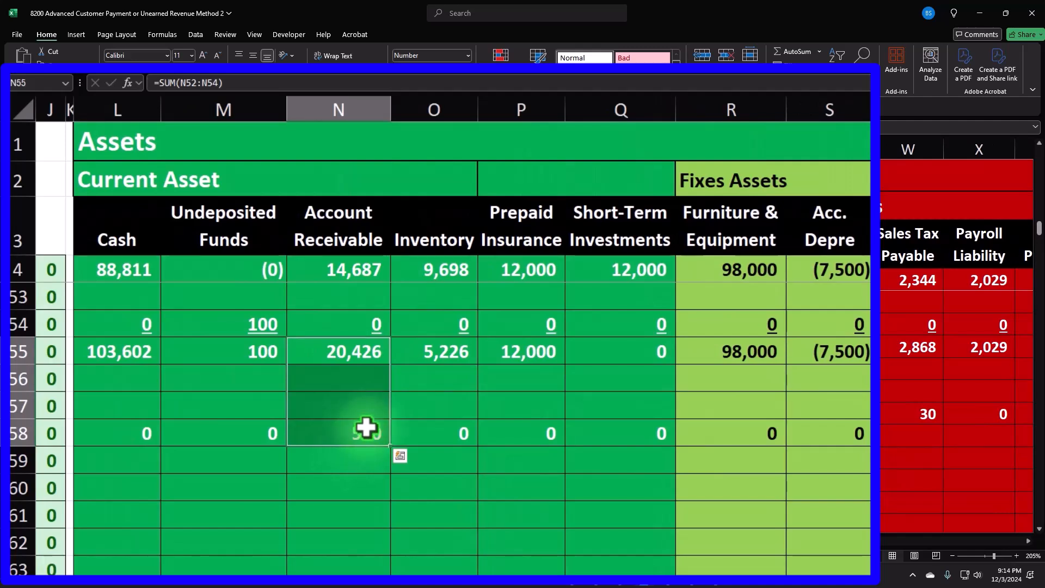
# - Check the row 58 Unearned Revenue total in BF58 and Music Stuff Store's receivable entry in AV58
pyautogui.press('Down')
pyautogui.press('Right')
pyautogui.press('Right')
pyautogui.press('Right')
pyautogui.press('Right')
pyautogui.press('Right')
pyautogui.press('Right')
pyautogui.press('Right')
pyautogui.press('Down')
pyautogui.press('Right')
pyautogui.press('Down')
pyautogui.press('Right')
pyautogui.press('Right')
pyautogui.press('Right')
pyautogui.press('Right')
pyautogui.press('Right')
pyautogui.press('Right')
pyautogui.press('Right')
pyautogui.press('Right')
pyautogui.press('Right')
pyautogui.press('Right')
pyautogui.press('Right')
pyautogui.press('Right')
pyautogui.press('Right')
pyautogui.press('Right')
pyautogui.press('Right')
pyautogui.press('Right')
pyautogui.press('Right')
pyautogui.press('Right')
pyautogui.press('Right')
pyautogui.press('Right')
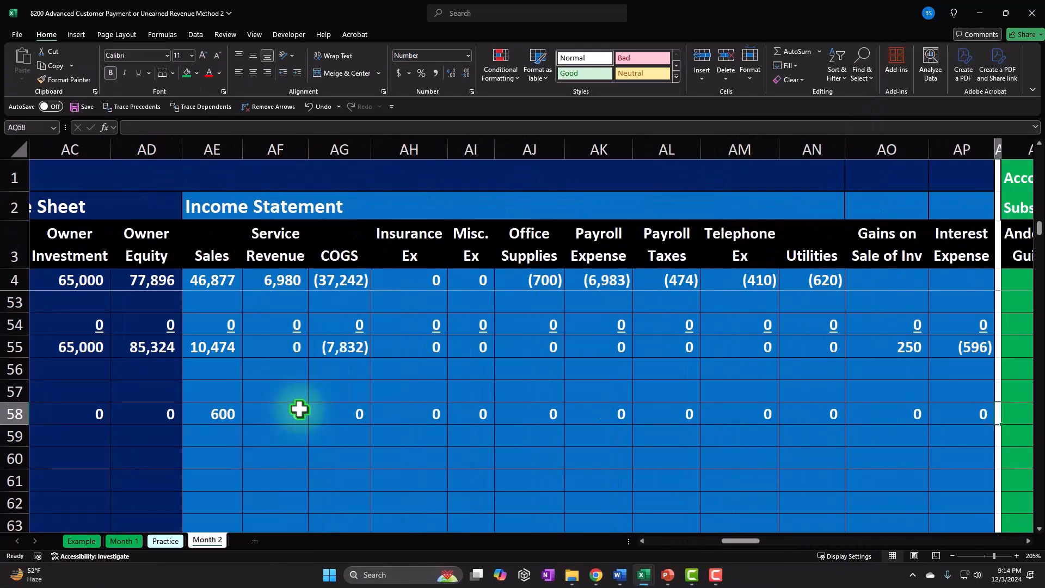
pyautogui.press('Right')
pyautogui.press('Right')
pyautogui.press('Right')
pyautogui.press('Right')
pyautogui.press('Right')
pyautogui.press('Right')
pyautogui.press('Right')
pyautogui.press('Right')
pyautogui.press('Right')
pyautogui.press('Right')
pyautogui.press('Right')
pyautogui.press('Right')
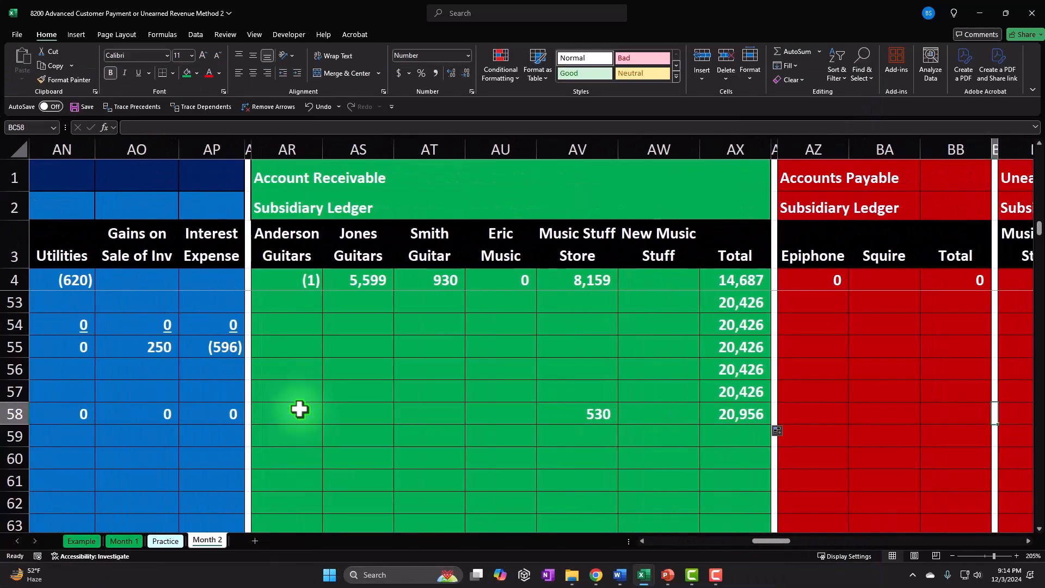
pyautogui.press('Right')
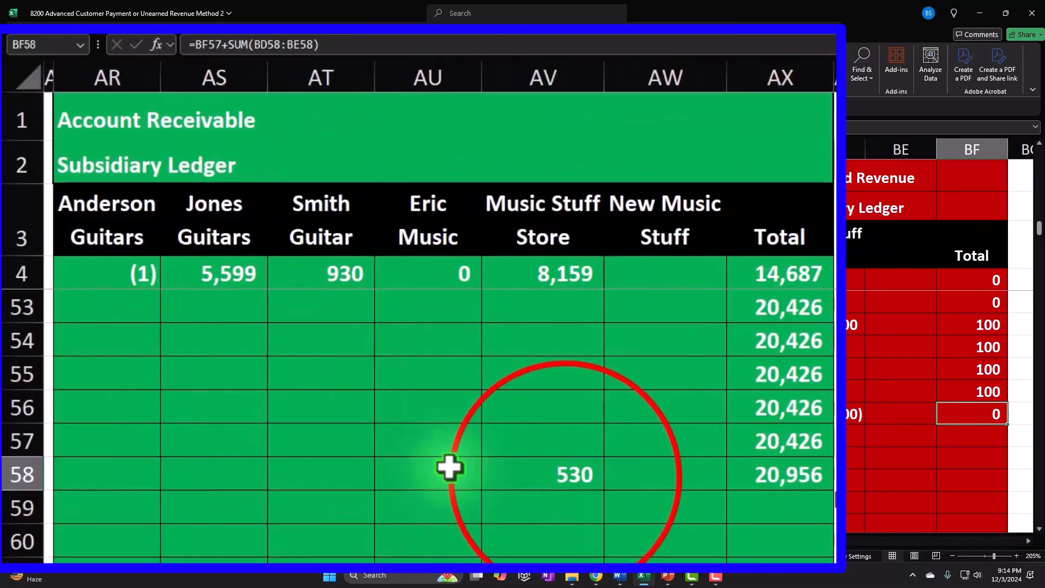
pyautogui.click(564, 476)
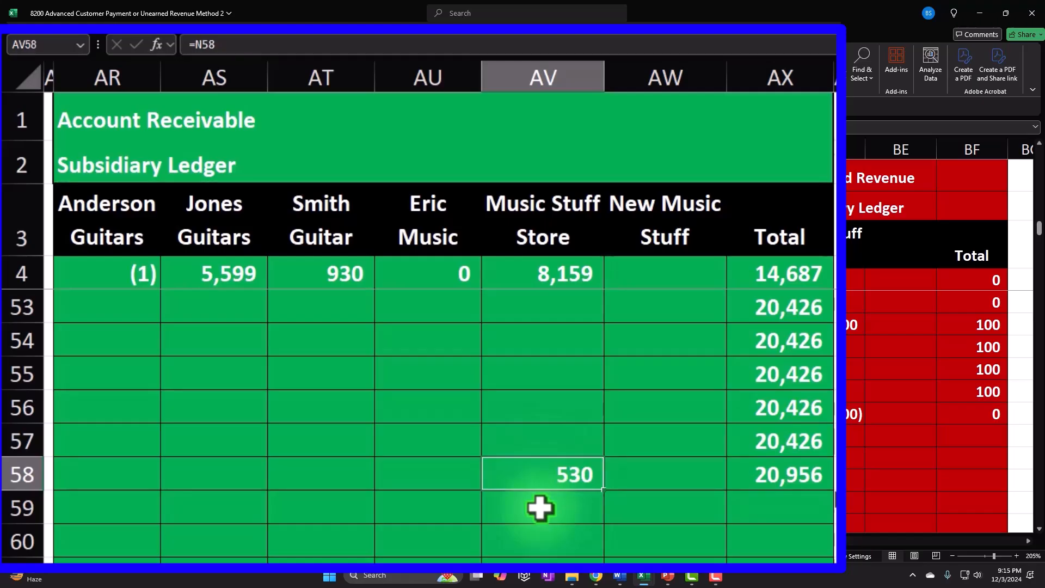
# - Examine Anderson Guitars' credit in AR38 and its invoices in AR50:AR51 of the Account Receivable subsidiary ledger
pyautogui.scroll(3, 532, 509)
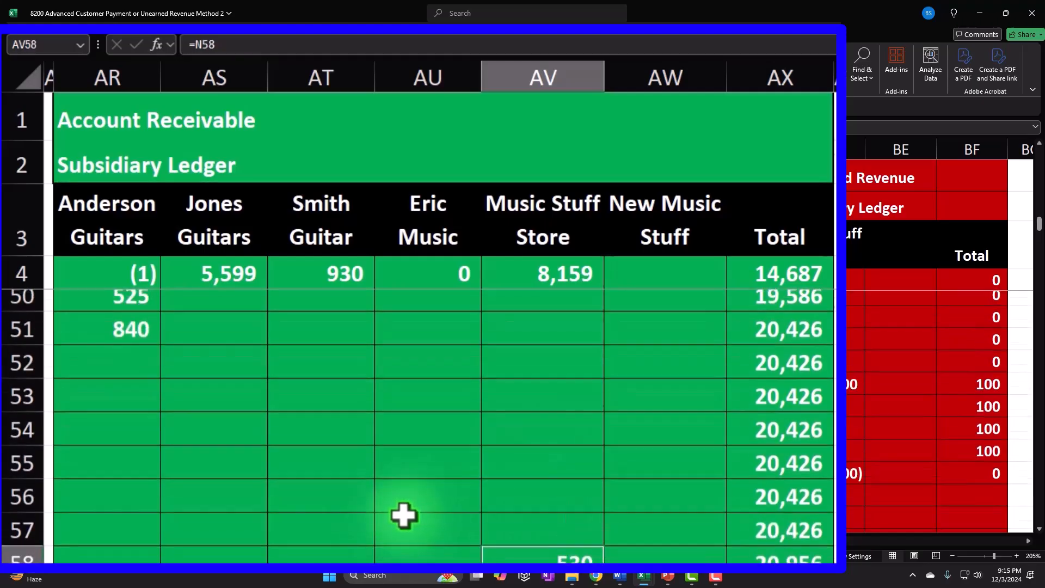
pyautogui.scroll(2, 163, 524)
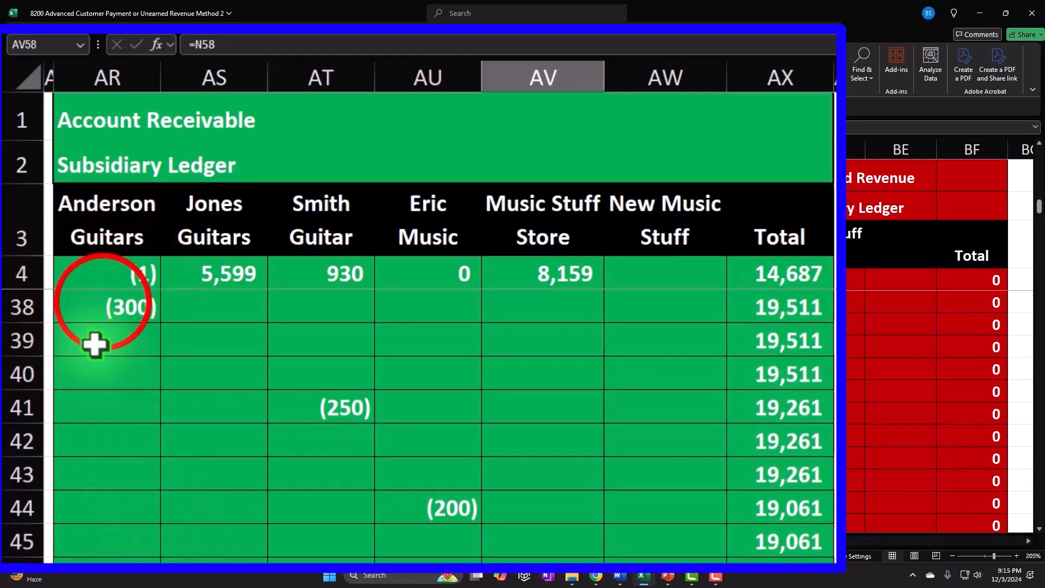
pyautogui.click(103, 302)
pyautogui.scroll(-3, 103, 369)
pyautogui.moveTo(96, 401); pyautogui.dragTo(101, 430)
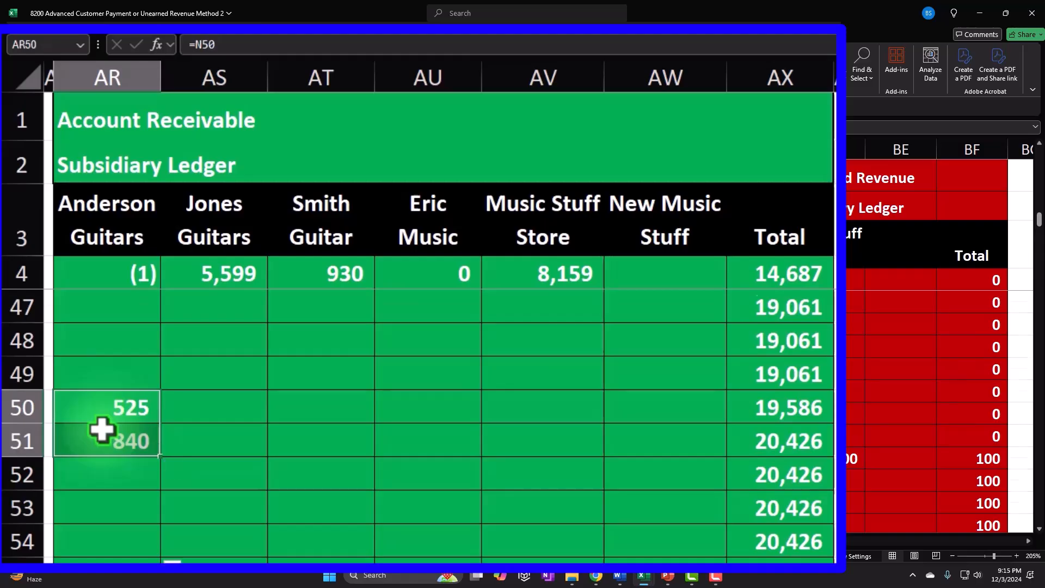
pyautogui.scroll(4, 101, 427)
pyautogui.click(107, 409)
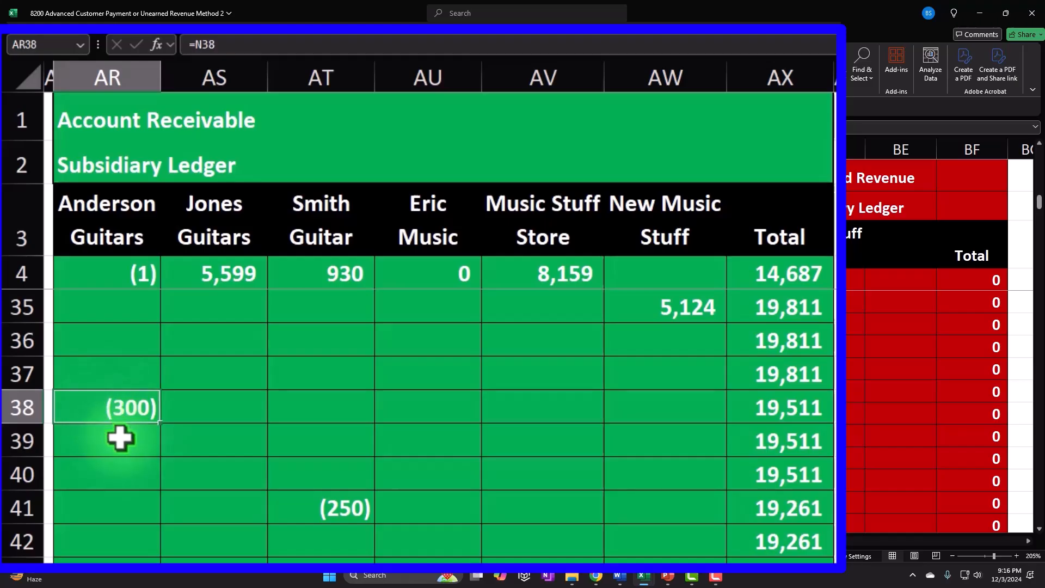
pyautogui.scroll(-5, 299, 419)
pyautogui.scroll(-1, 298, 419)
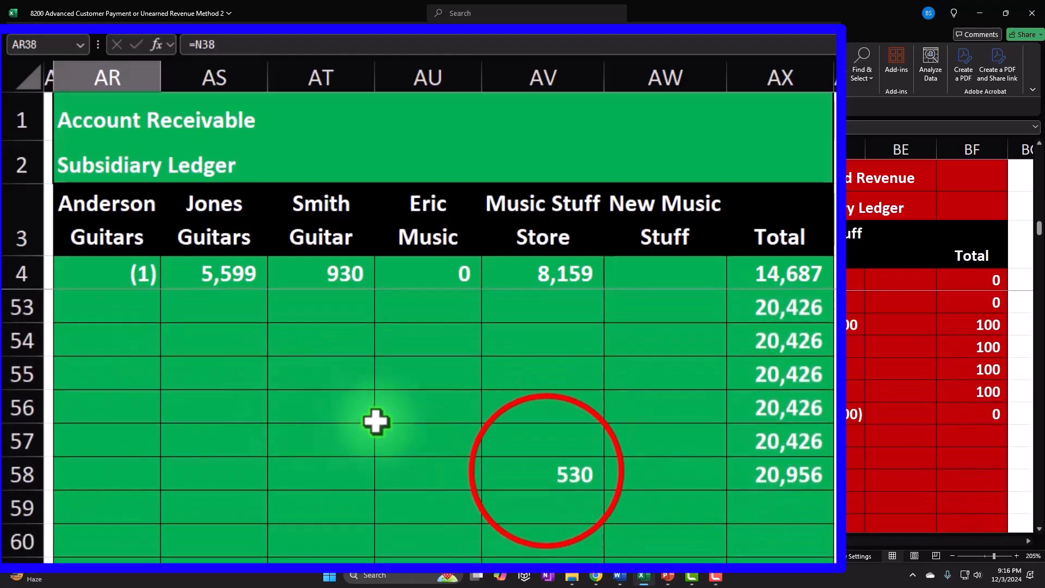
# - Compare Music Stuff Store's net receivable entry in AV58 with Anderson Guitars' separate credit in AR38 and invoices in AR50:AR51
pyautogui.click(545, 468)
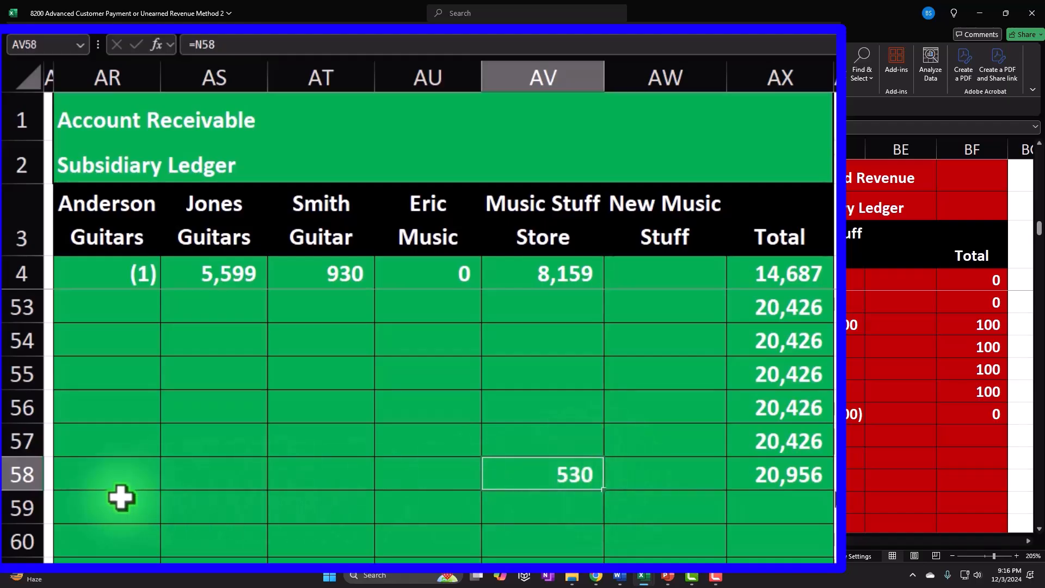
pyautogui.scroll(5, 121, 498)
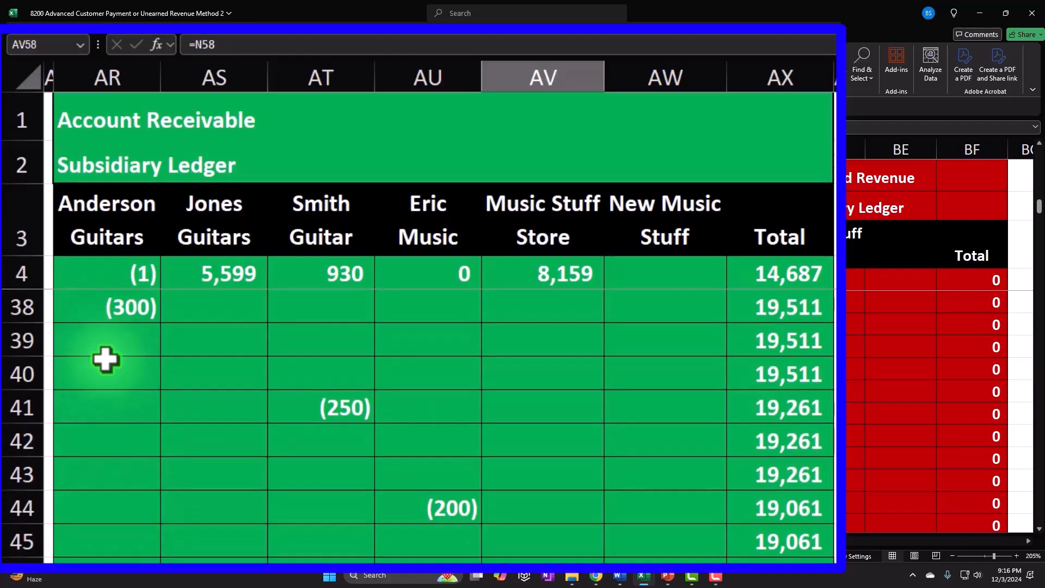
pyautogui.scroll(-3, 103, 397)
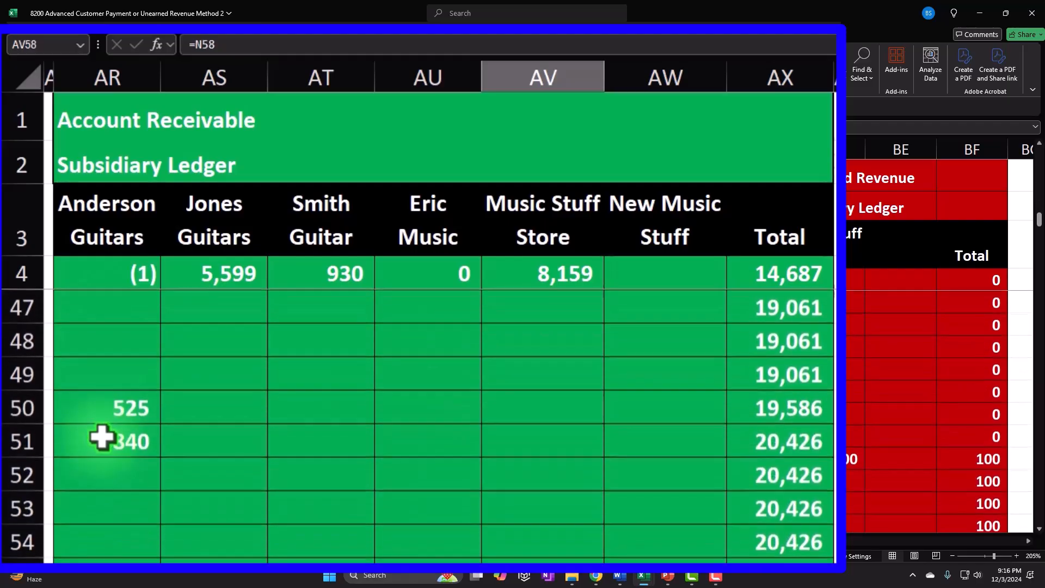
pyautogui.scroll(-2, 103, 437)
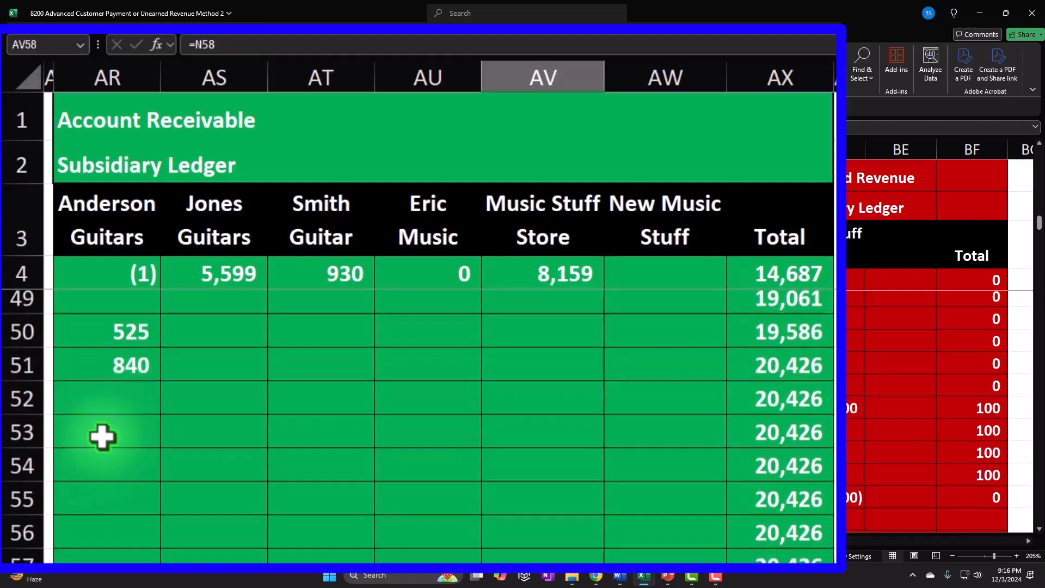
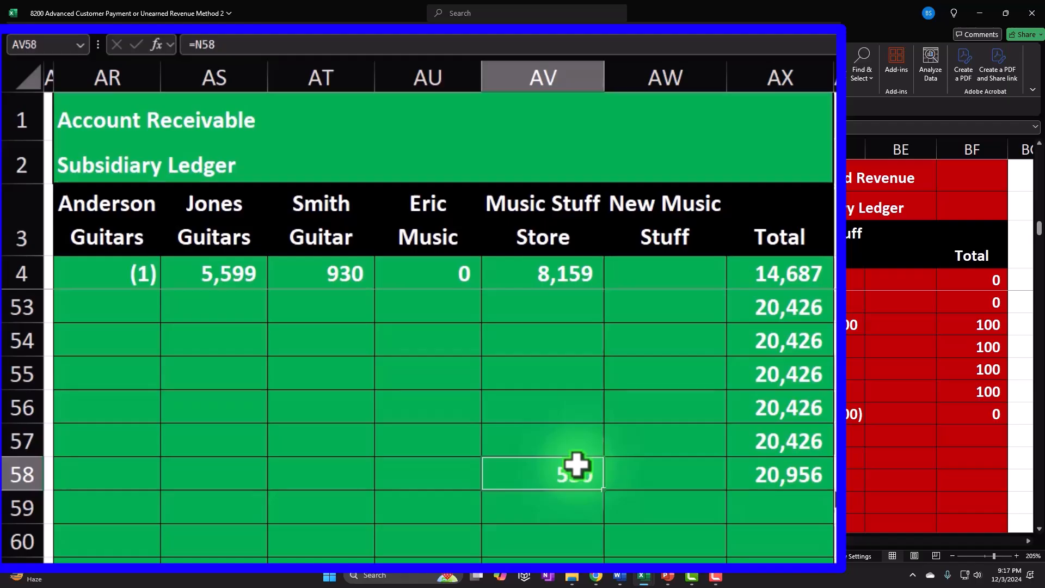
pyautogui.scroll(3, 210, 497)
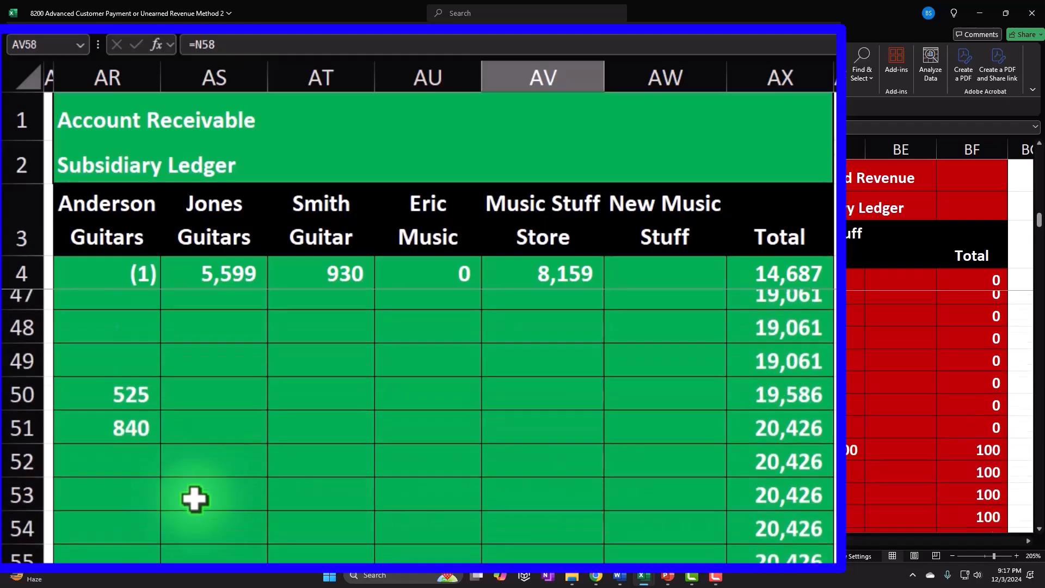
pyautogui.scroll(3, 105, 507)
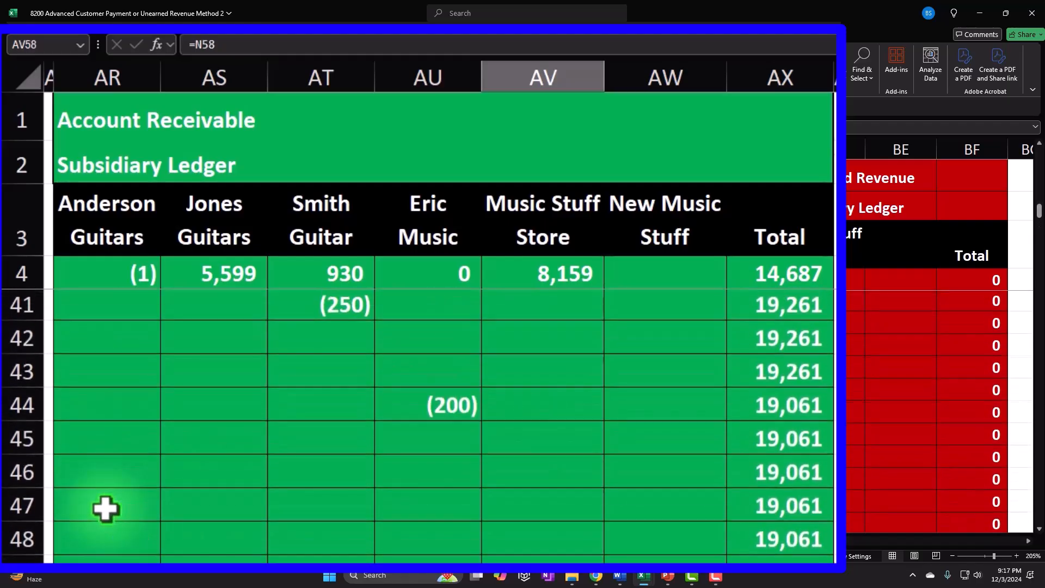
pyautogui.click(122, 395)
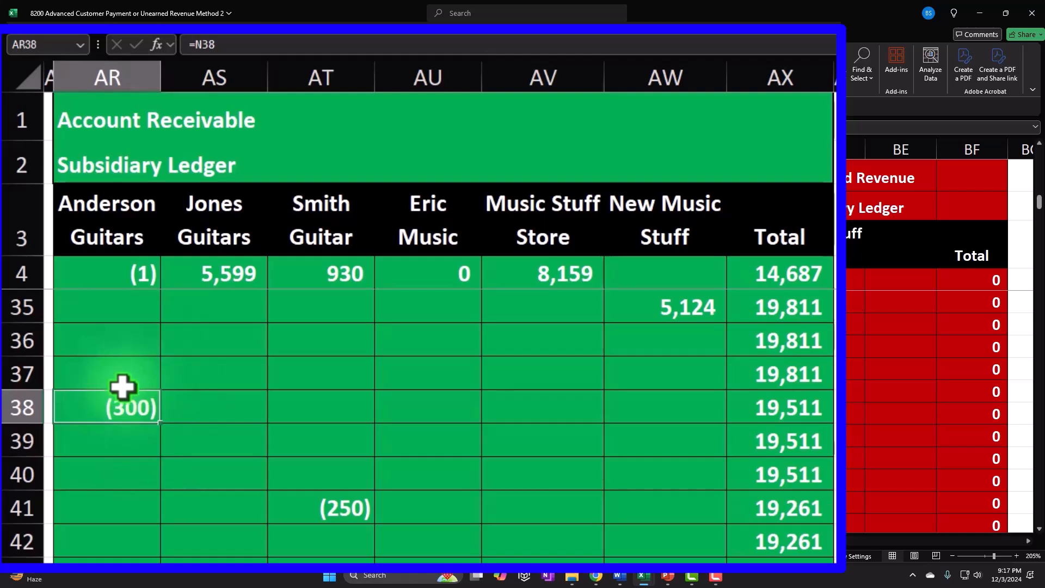
pyautogui.scroll(-3, 122, 386)
pyautogui.moveTo(117, 497); pyautogui.dragTo(118, 530)
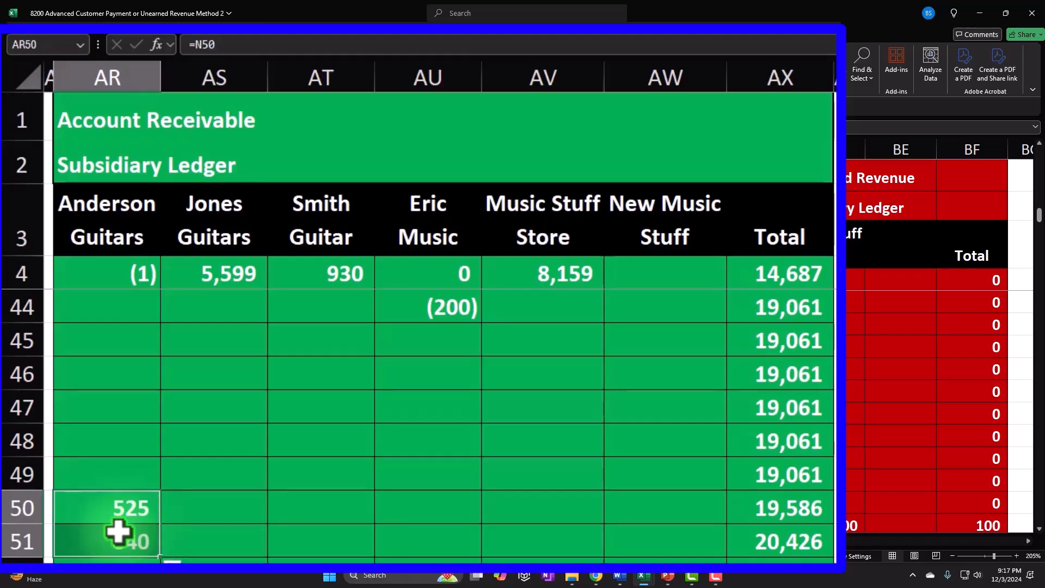
pyautogui.scroll(3, 118, 532)
pyautogui.scroll(-2, 129, 454)
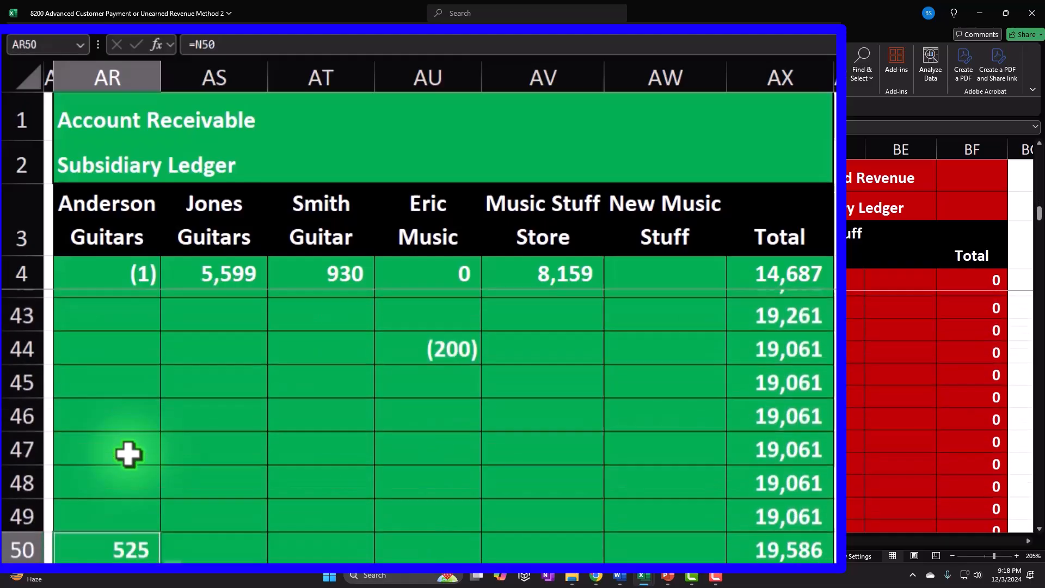
pyautogui.scroll(-2, 128, 454)
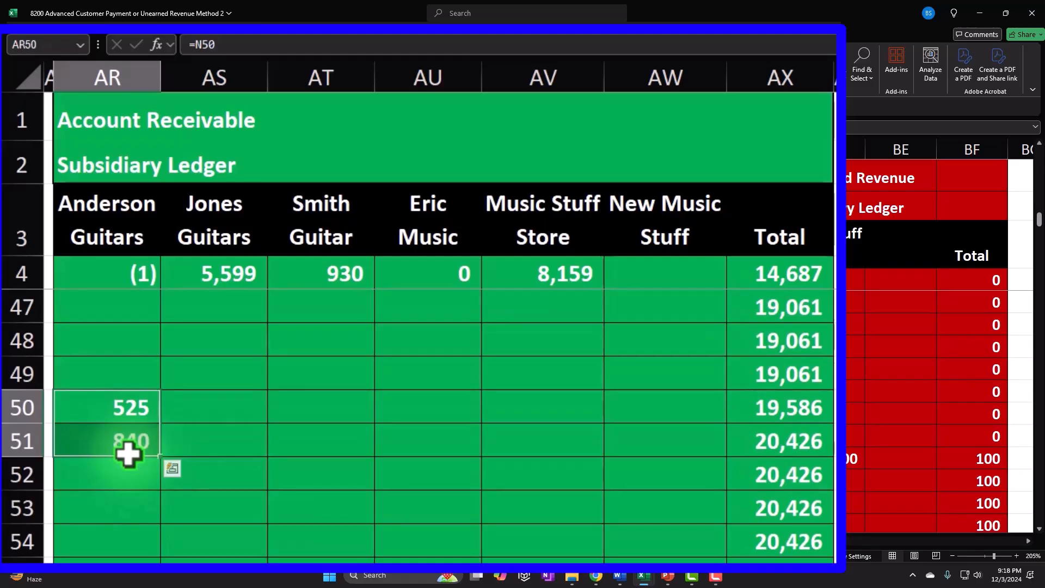
# - Label row 59 as Balance by linking A59 to the previous label with =A55
pyautogui.click(648, 504)
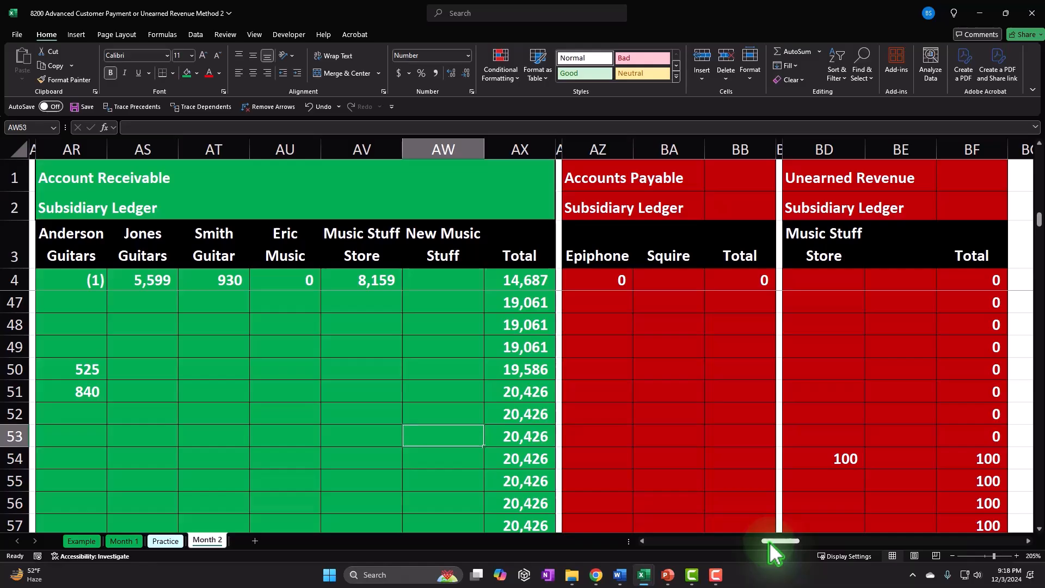
pyautogui.press('Left')
pyautogui.press('Left')
pyautogui.press('Left')
pyautogui.press('Left')
pyautogui.press('Left')
pyautogui.press('Left')
pyautogui.press('Left')
pyautogui.press('Left')
pyautogui.press('Left')
pyautogui.press('Left')
pyautogui.press('Left')
pyautogui.press('Left')
pyautogui.press('Left')
pyautogui.press('Left')
pyautogui.press('Left')
pyautogui.press('Left')
pyautogui.press('Left')
pyautogui.press('Left')
pyautogui.press('Left')
pyautogui.press('Left')
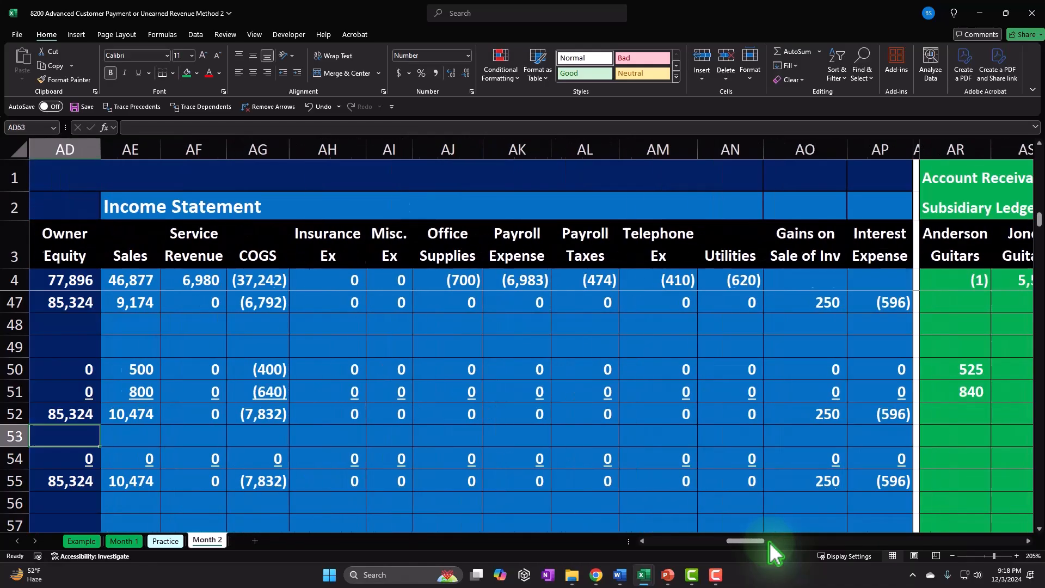
pyautogui.press('Left')
pyautogui.press('Left')
pyautogui.press('Left')
pyautogui.press('Left')
pyautogui.press('Left')
pyautogui.press('Left')
pyautogui.press('Left')
pyautogui.press('Left')
pyautogui.press('Left')
pyautogui.press('Left')
pyautogui.press('Left')
pyautogui.press('Left')
pyautogui.press('Left')
pyautogui.press('Left')
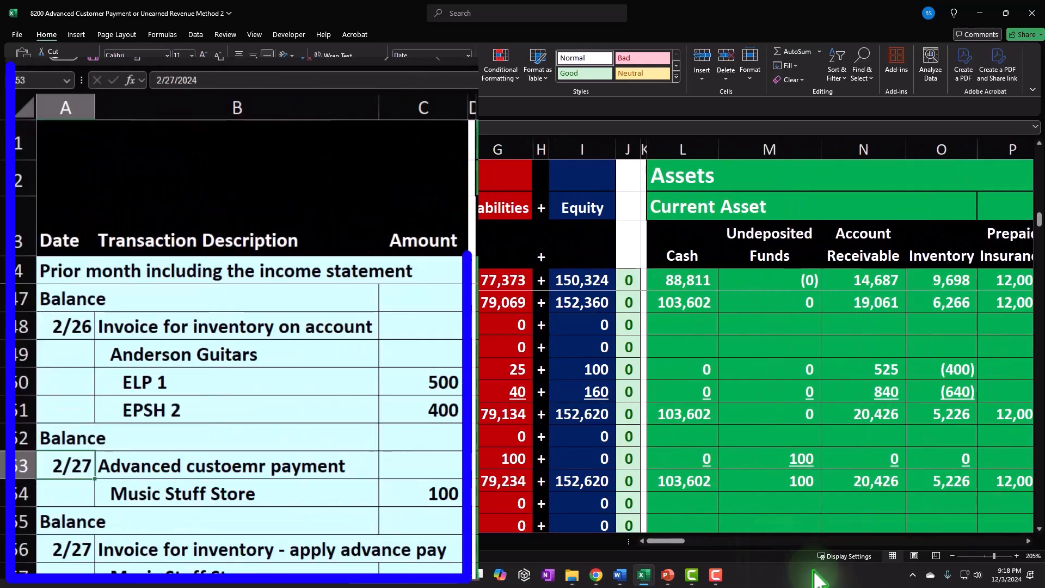
pyautogui.scroll(-2, 838, 460)
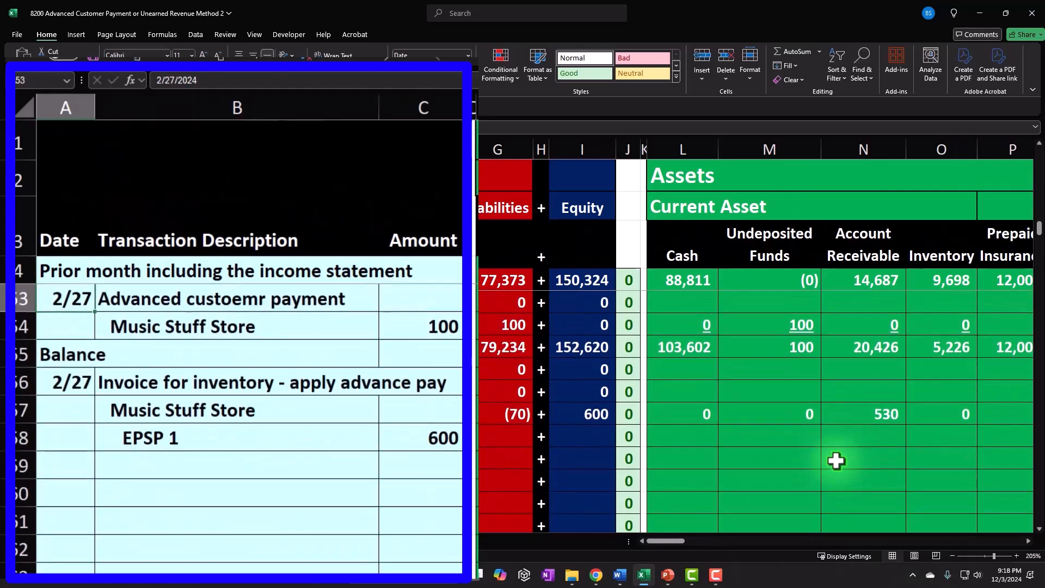
pyautogui.click(74, 460)
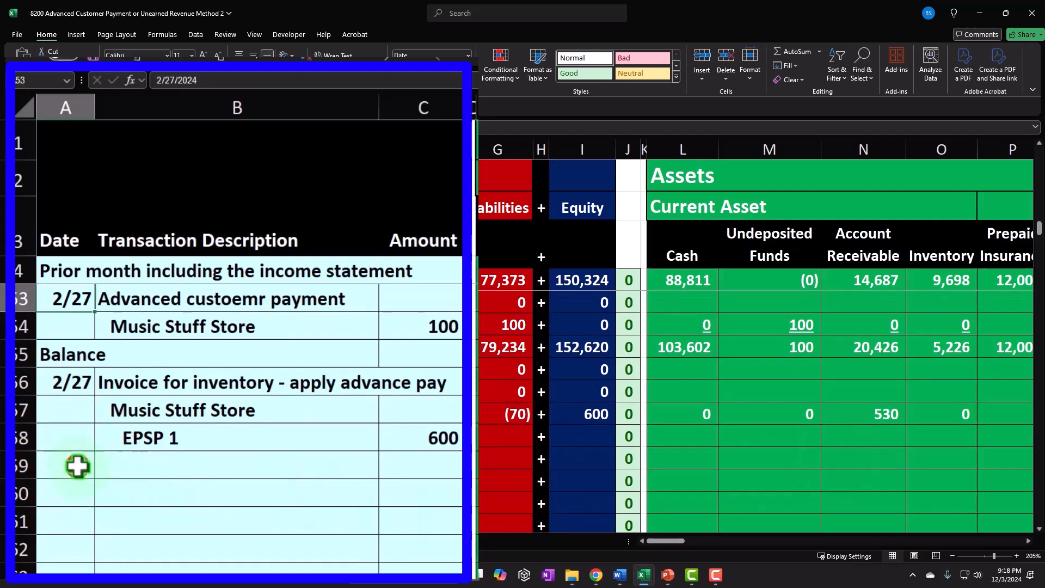
pyautogui.write('=')
pyautogui.press('Up')
pyautogui.press('Up')
pyautogui.press('Up')
pyautogui.press('Up')
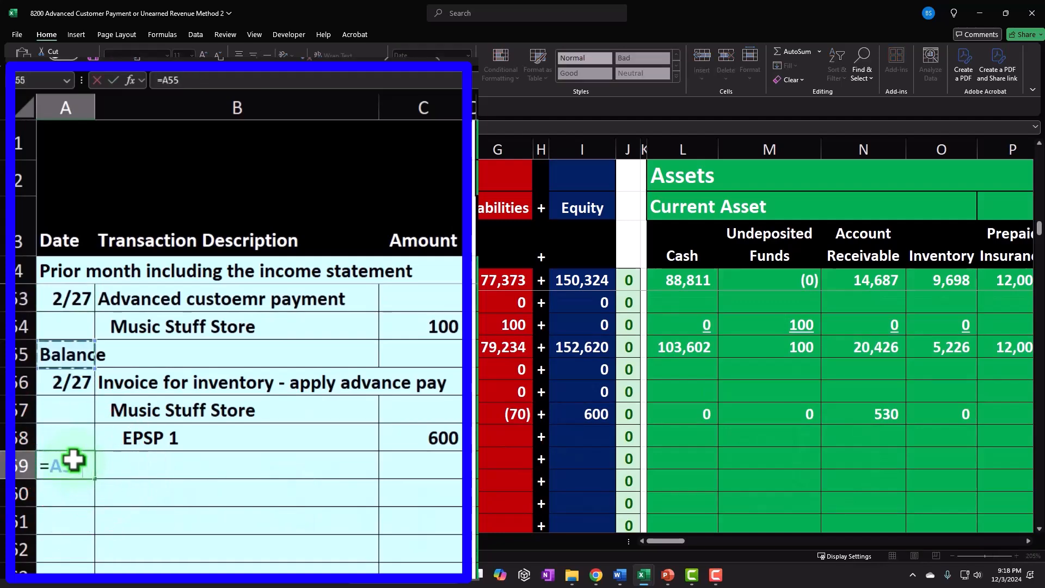
pyautogui.press('Return')
# - Underline the invoice amounts across row 58, from L58 to AP58
pyautogui.press('Right')
pyautogui.press('Right')
pyautogui.press('Right')
pyautogui.press('Right')
pyautogui.press('Right')
pyautogui.press('Right')
pyautogui.press('Right')
pyautogui.press('Right')
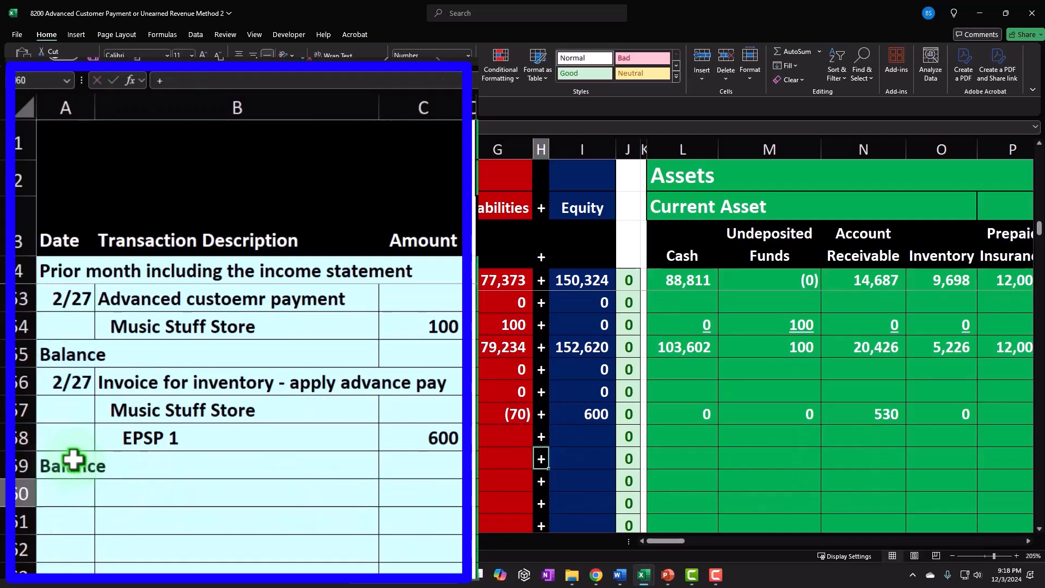
pyautogui.moveTo(670, 414); pyautogui.dragTo(971, 412)
pyautogui.click(315, 166)
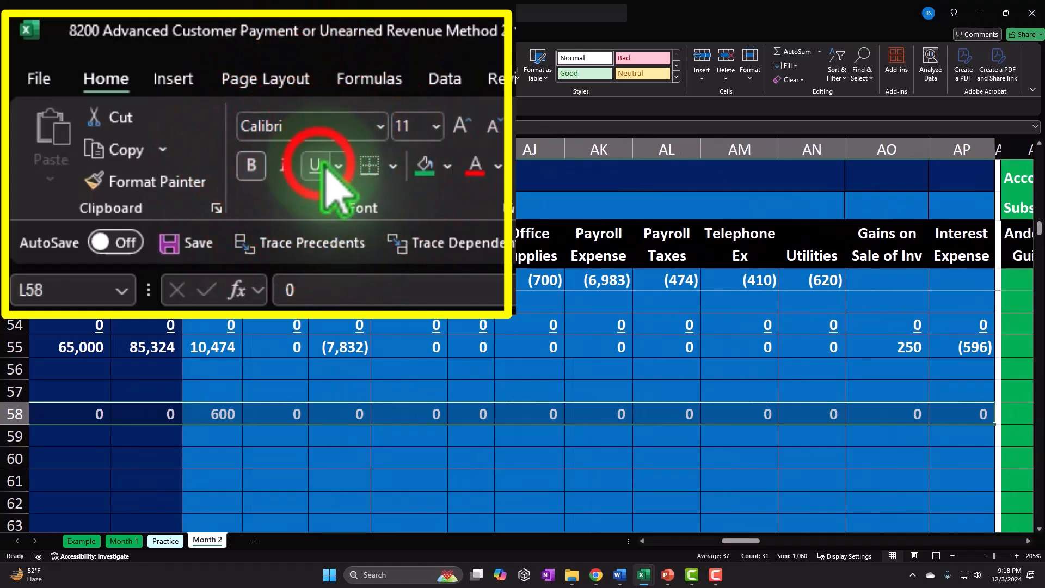
# - Clear the underline from the separator symbols in AA58 and T58 by filling down from row 57
pyautogui.moveTo(742, 541); pyautogui.dragTo(727, 553)
pyautogui.click(599, 401)
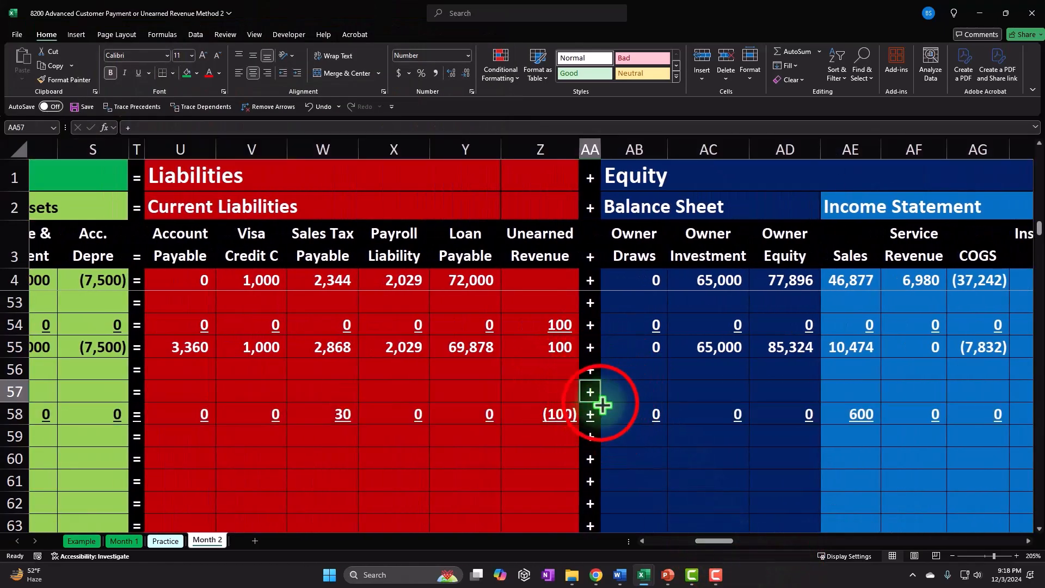
pyautogui.click(139, 401)
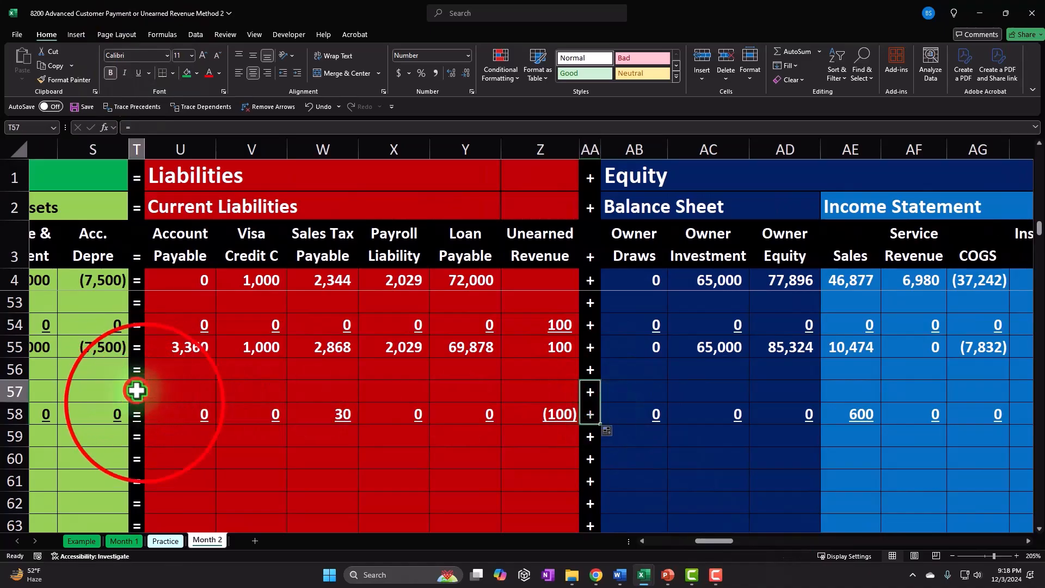
pyautogui.click(188, 434)
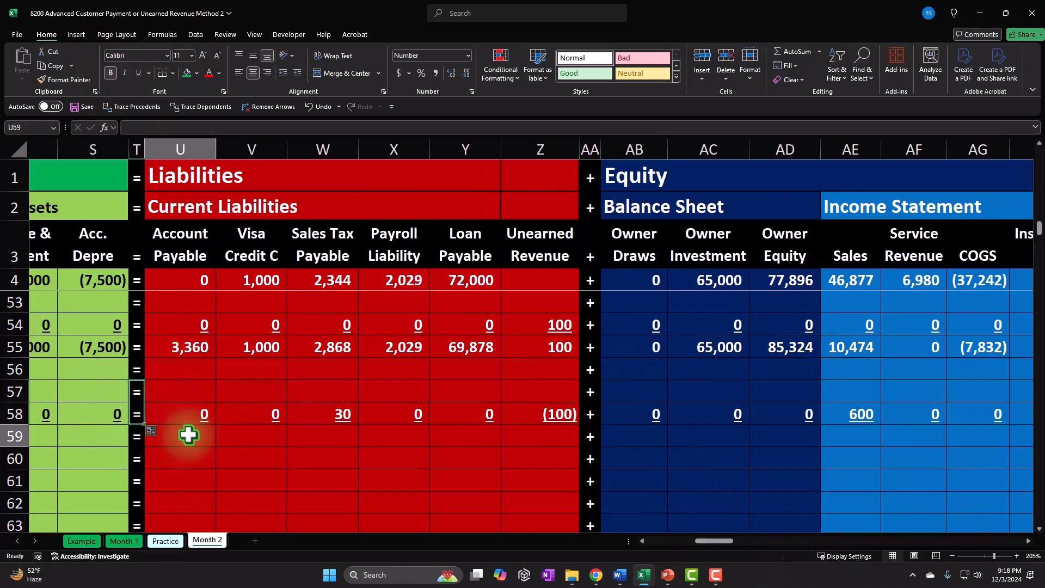
# - Calculate the new Cash balance in L59 with a SUM from the previous balance in L55 through L58
pyautogui.press('Left')
pyautogui.press('Left')
pyautogui.press('Left')
pyautogui.press('Left')
pyautogui.press('Left')
pyautogui.press('Left')
pyautogui.press('Left')
pyautogui.press('Left')
pyautogui.press('Left')
pyautogui.press('Left')
pyautogui.press('Left')
pyautogui.press('Left')
pyautogui.press('Left')
pyautogui.press('Left')
pyautogui.press('Left')
pyautogui.press('Left')
pyautogui.press('Left')
pyautogui.press('Left')
pyautogui.press('Left')
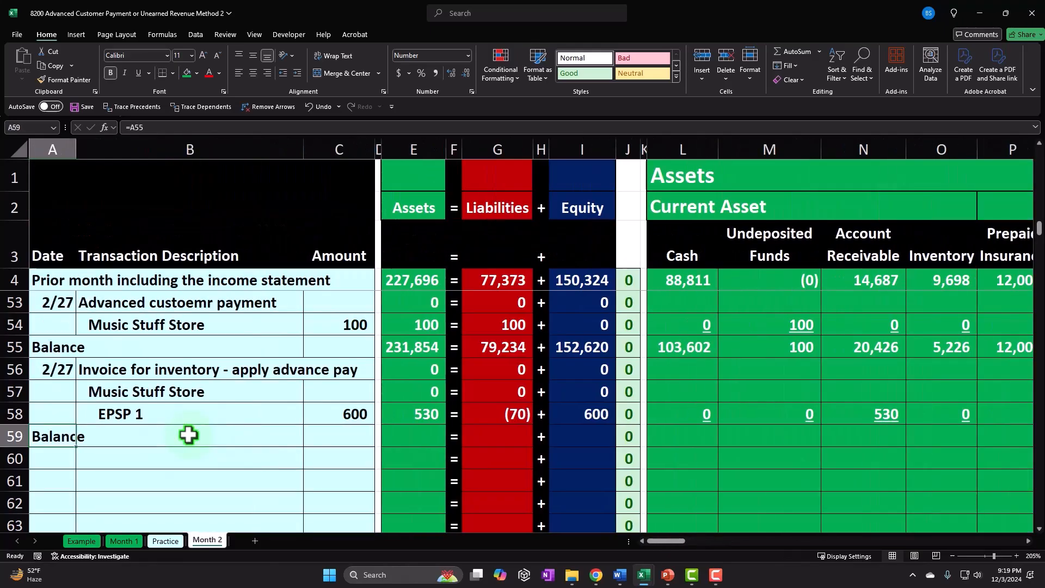
pyautogui.press('Right')
pyautogui.press('Right')
pyautogui.press('Right')
pyautogui.press('Right')
pyautogui.press('Right')
pyautogui.press('Right')
pyautogui.press('Right')
pyautogui.press('Right')
pyautogui.press('Right')
pyautogui.press('Right')
pyautogui.press('Right')
pyautogui.press('Left')
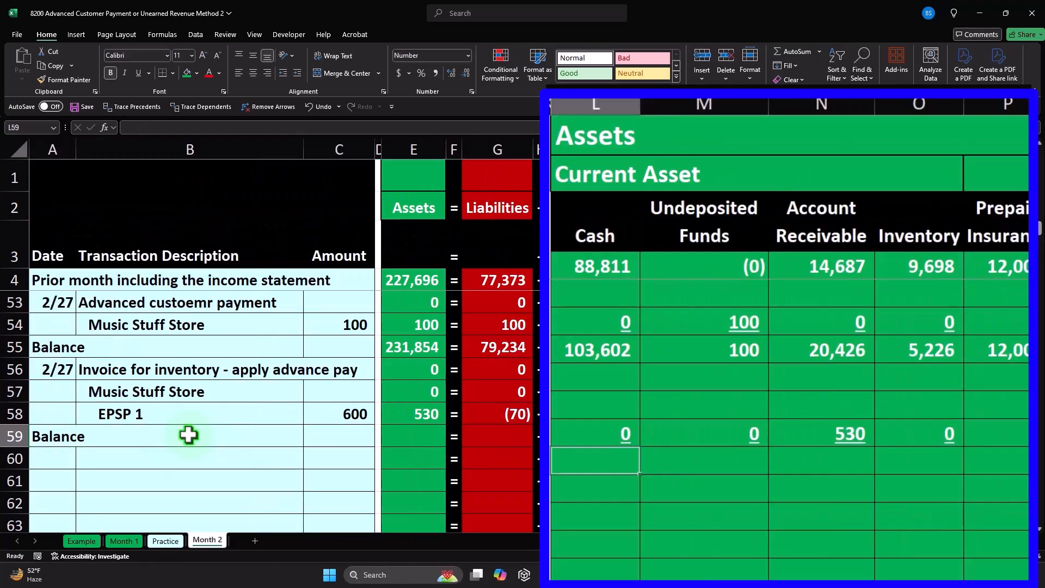
pyautogui.write('=sum(')
pyautogui.press('Up')
pyautogui.press('Up')
pyautogui.hotkey('shift', 'Down')
pyautogui.hotkey('shift', 'Down')
pyautogui.press('Return')
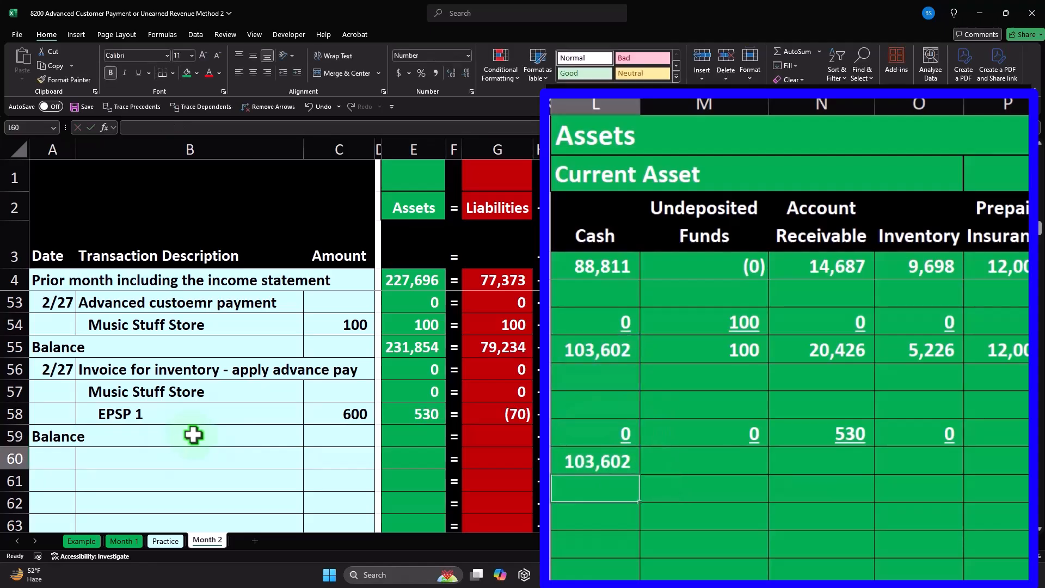
# - Copy the Cash balance formula in L59 across M59 to AP59, pasting formulas only
pyautogui.press('Up')
pyautogui.press('Right')
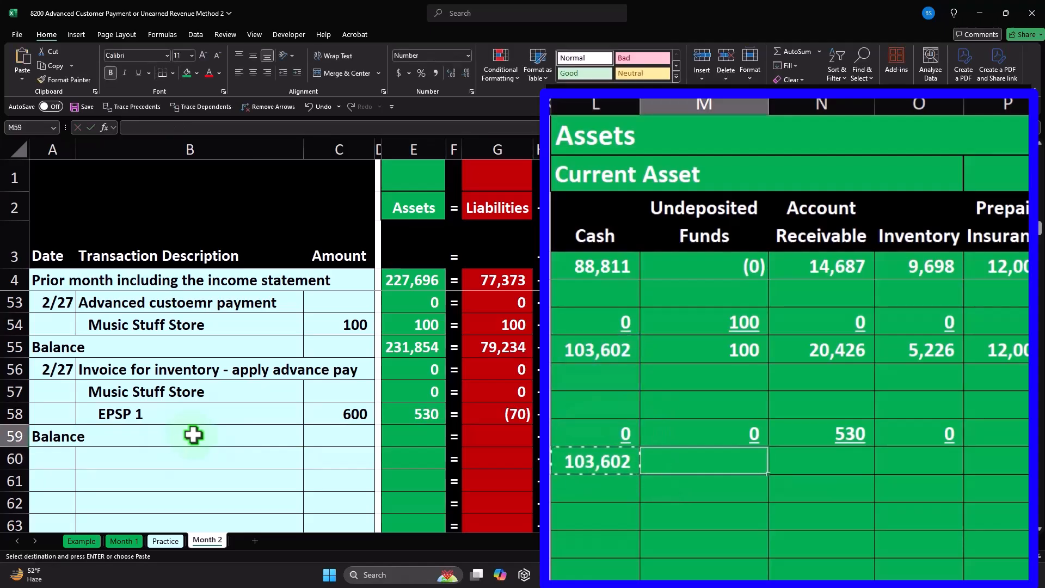
pyautogui.hotkey('shift', 'Right')
pyautogui.hotkey('shift', 'Right')
pyautogui.hotkey('shift', 'Right')
pyautogui.hotkey('shift', 'Right')
pyautogui.hotkey('shift', 'Right')
pyautogui.hotkey('shift', 'Right')
pyautogui.hotkey('shift', 'Right')
pyautogui.hotkey('shift', 'Right')
pyautogui.hotkey('shift', 'Right')
pyautogui.hotkey('shift', 'Right')
pyautogui.hotkey('shift', 'Right')
pyautogui.hotkey('shift', 'Right')
pyautogui.hotkey('shift', 'Right')
pyautogui.hotkey('shift', 'Right')
pyautogui.hotkey('shift', 'Right')
pyautogui.hotkey('shift', 'Right')
pyautogui.hotkey('shift', 'Right')
pyautogui.hotkey('shift', 'Right')
pyautogui.hotkey('shift', 'Right')
pyautogui.hotkey('shift', 'Right')
pyautogui.hotkey('shift', 'Right')
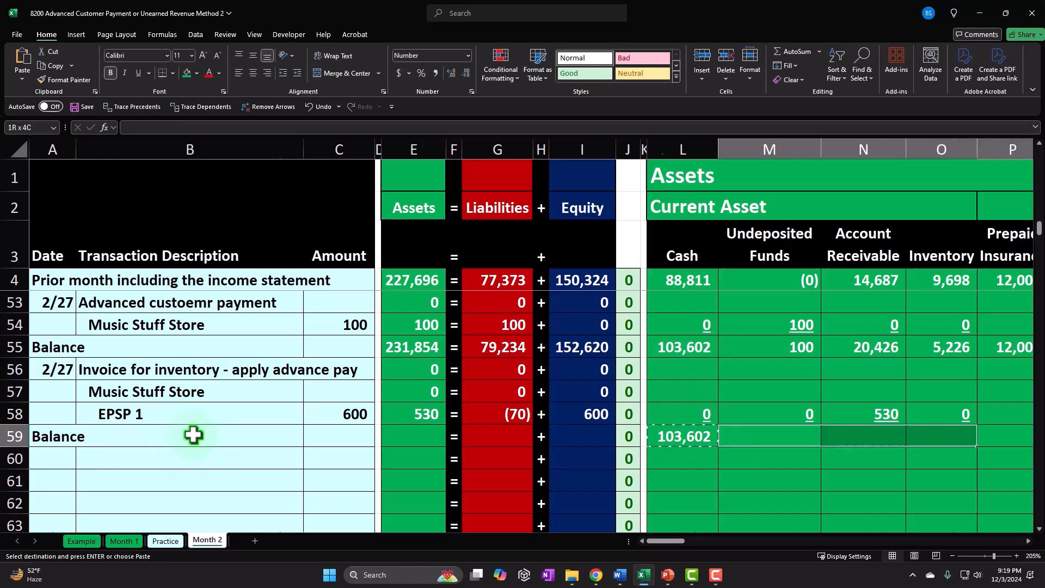
pyautogui.hotkey('shift', 'Right')
pyautogui.hotkey('shift', 'Right')
pyautogui.hotkey('shift', 'Right')
pyautogui.hotkey('shift', 'Right')
pyautogui.hotkey('shift', 'Right')
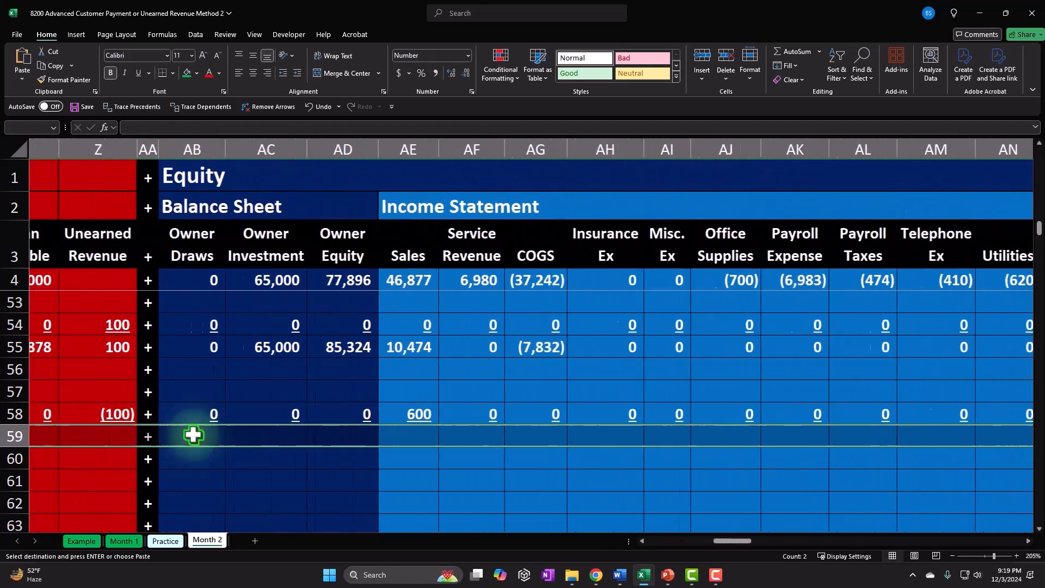
pyautogui.rightClick(531, 515)
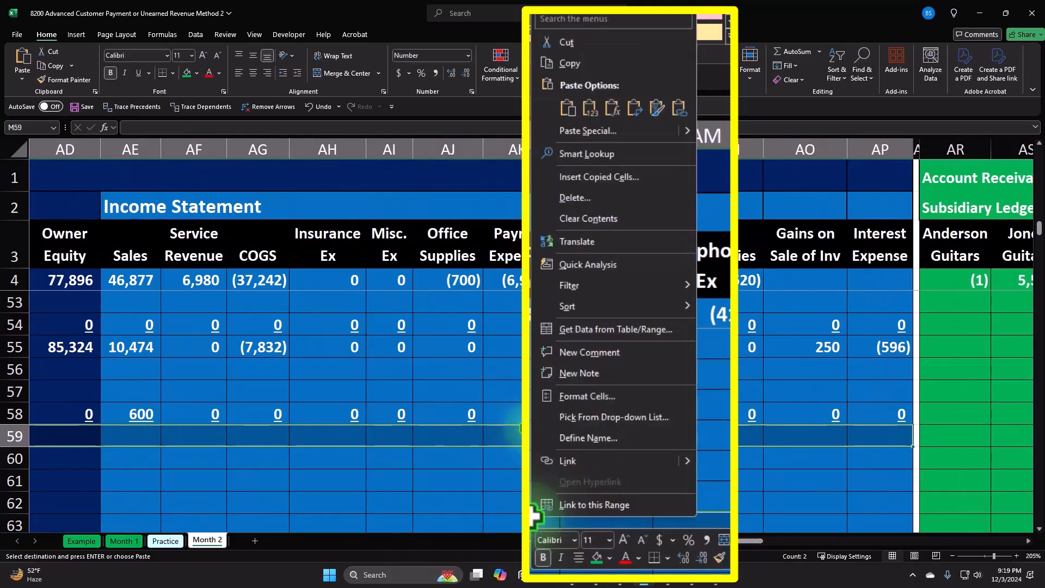
pyautogui.click(618, 113)
pyautogui.click(618, 112)
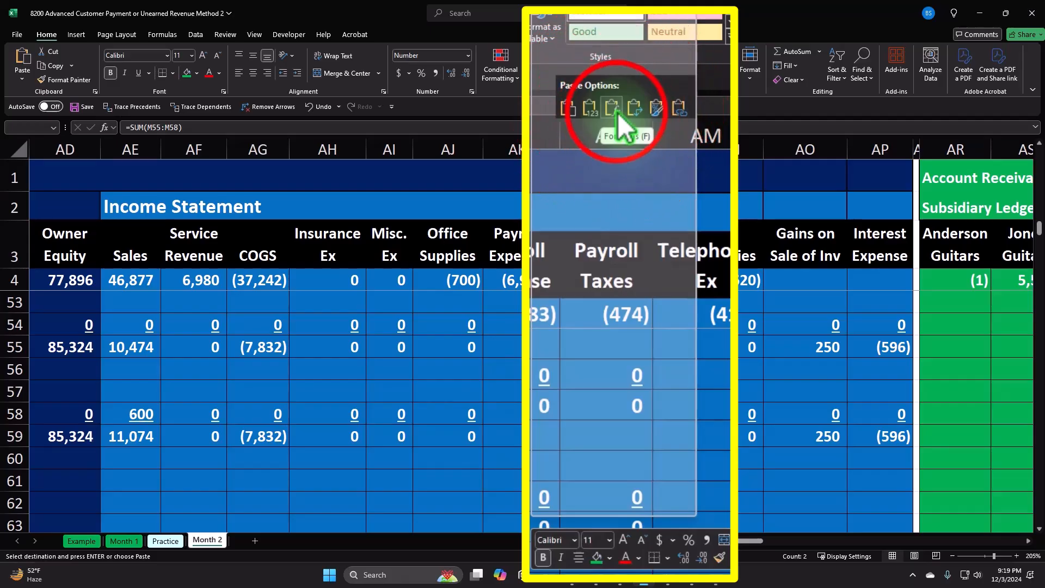
# - Restore the equals separator in T59 by filling down from T58
pyautogui.press('Left')
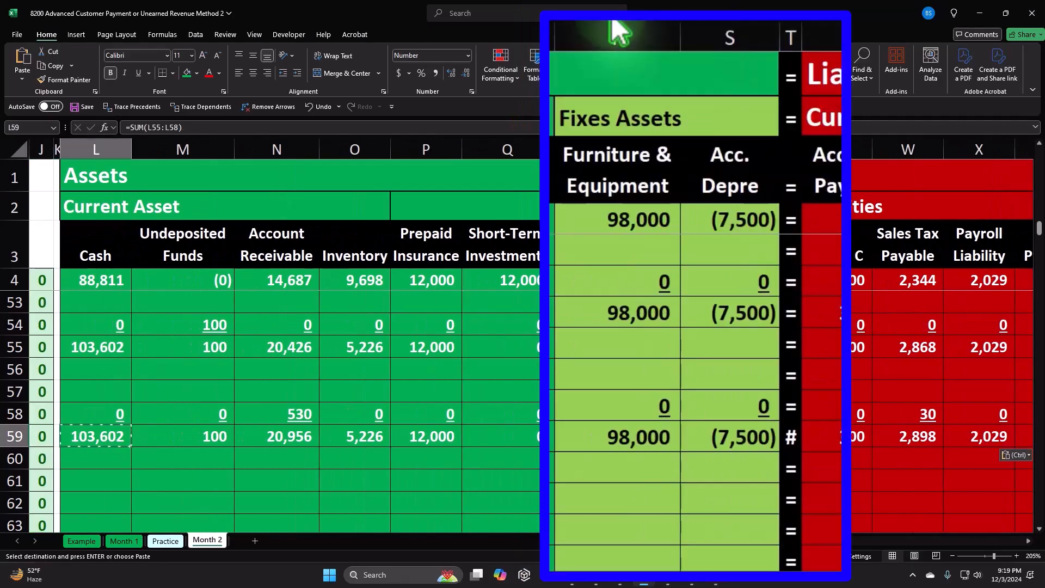
pyautogui.click(799, 416)
pyautogui.click(668, 437)
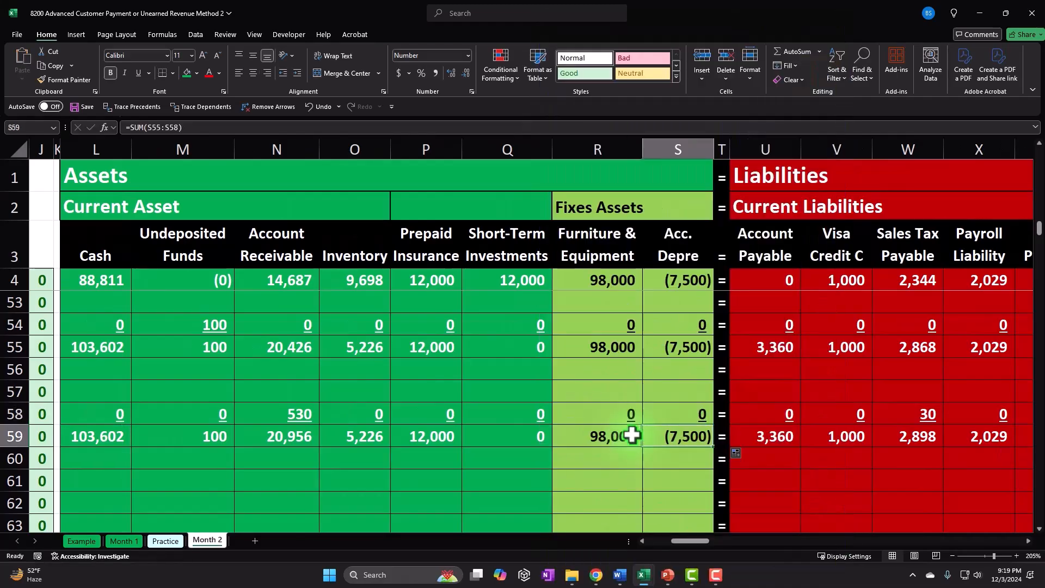
# - Restore the plus separator in AA59 by filling down from AA58
pyautogui.press('Right')
pyautogui.press('Right')
pyautogui.press('Right')
pyautogui.press('Right')
pyautogui.press('Right')
pyautogui.press('Right')
pyautogui.press('Right')
pyautogui.press('Right')
pyautogui.press('Right')
pyautogui.press('Right')
pyautogui.press('Right')
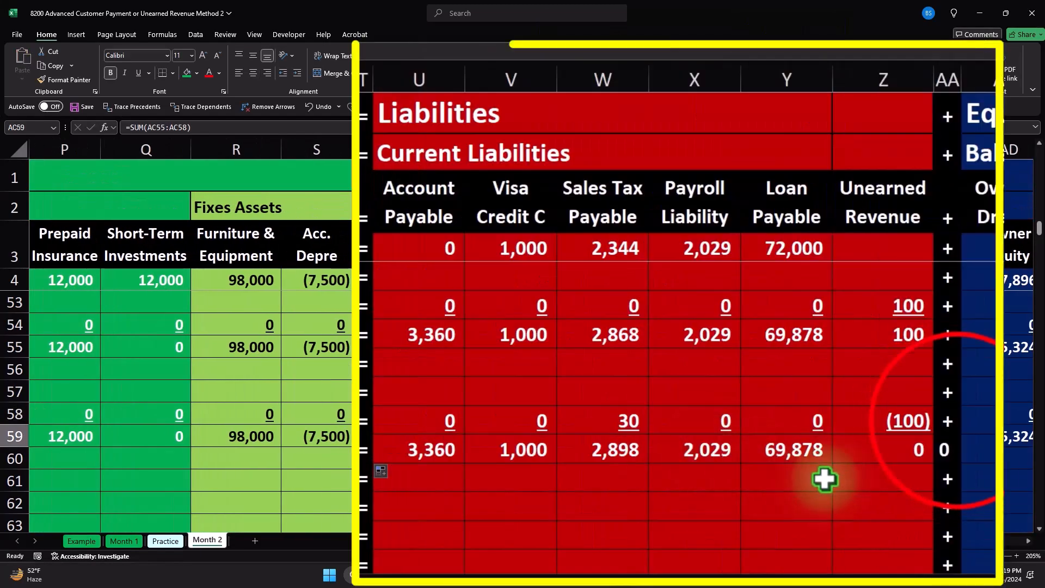
pyautogui.click(822, 420)
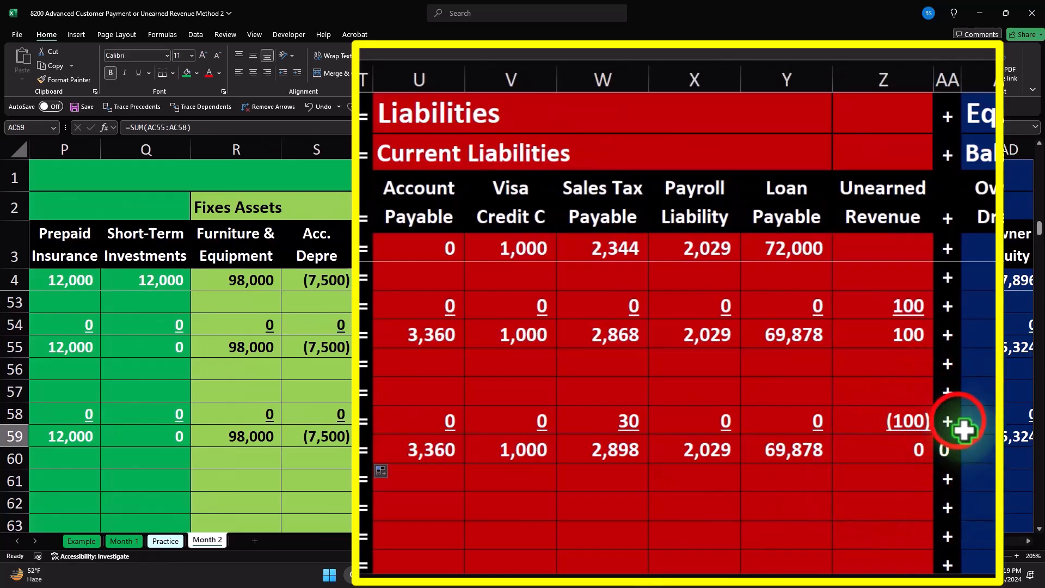
pyautogui.moveTo(961, 434); pyautogui.dragTo(961, 460)
pyautogui.click(770, 441)
# - Review the row 59 account balances back to the accounting equation check in J59
pyautogui.press('Left')
pyautogui.press('Left')
pyautogui.press('Left')
pyautogui.press('Left')
pyautogui.press('Left')
pyautogui.press('Left')
pyautogui.press('Left')
pyautogui.press('Left')
pyautogui.press('Left')
pyautogui.press('Left')
pyautogui.press('Left')
pyautogui.press('Left')
pyautogui.press('Left')
pyautogui.press('Left')
pyautogui.press('Left')
pyautogui.press('Left')
pyautogui.press('Left')
pyautogui.press('Left')
pyautogui.press('Left')
pyautogui.press('Left')
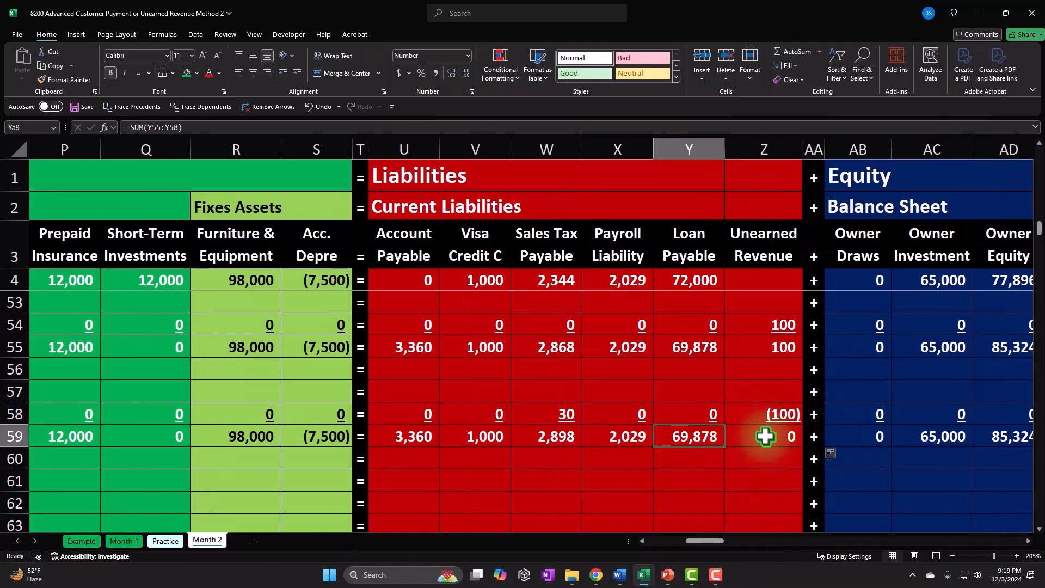
pyautogui.press('Left')
pyautogui.press('Left')
pyautogui.press('Left')
pyautogui.press('Left')
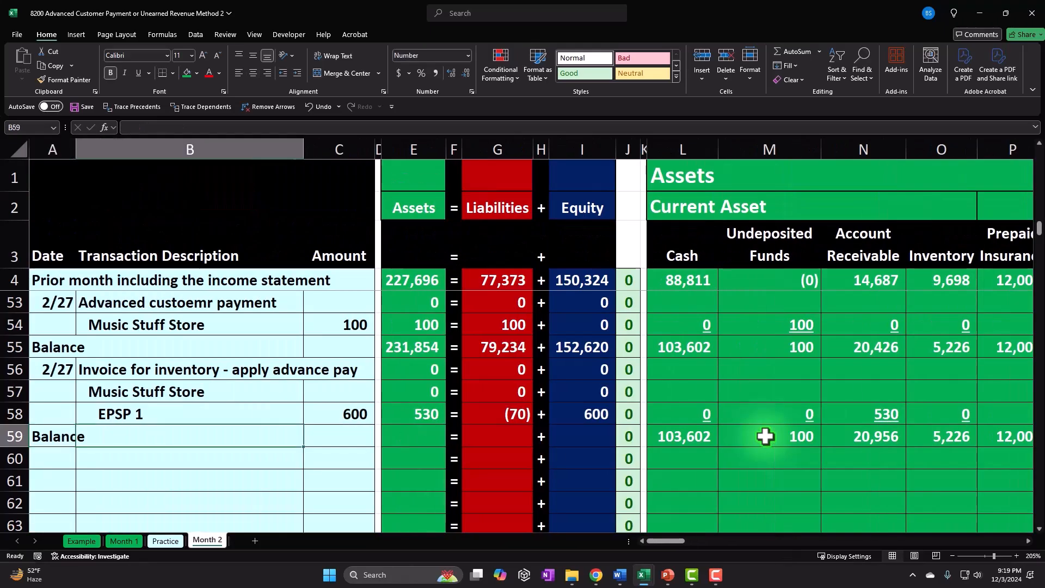
pyautogui.press('Right')
pyautogui.press('Right')
pyautogui.press('Right')
pyautogui.press('Right')
pyautogui.press('Right')
pyautogui.press('Right')
pyautogui.press('Right')
pyautogui.press('Right')
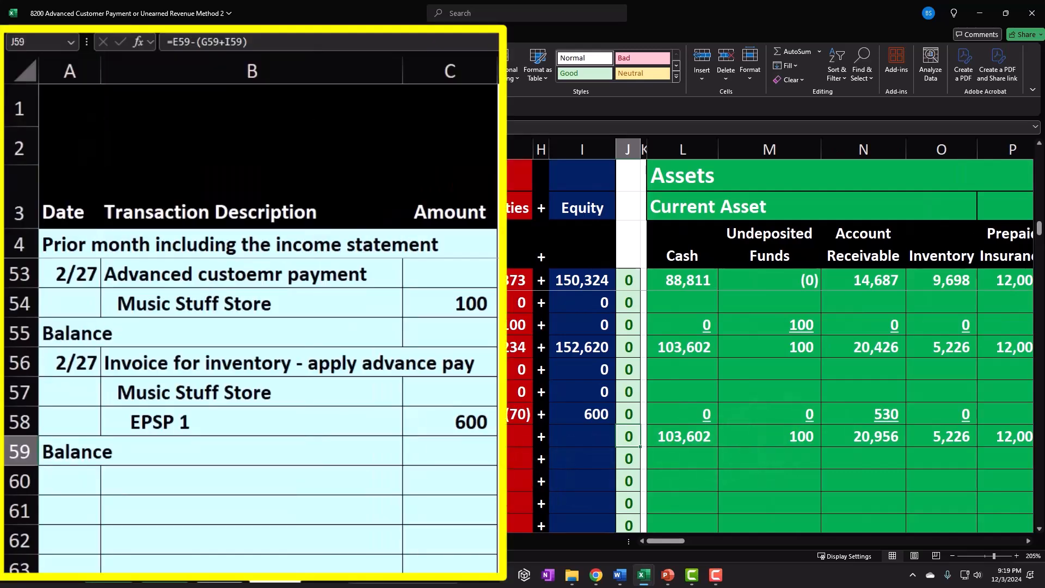
# - Label the balance line in BJ28 of the EPSP inventory subsidiary ledger by linking it to the Bal label in BJ26
pyautogui.click(272, 432)
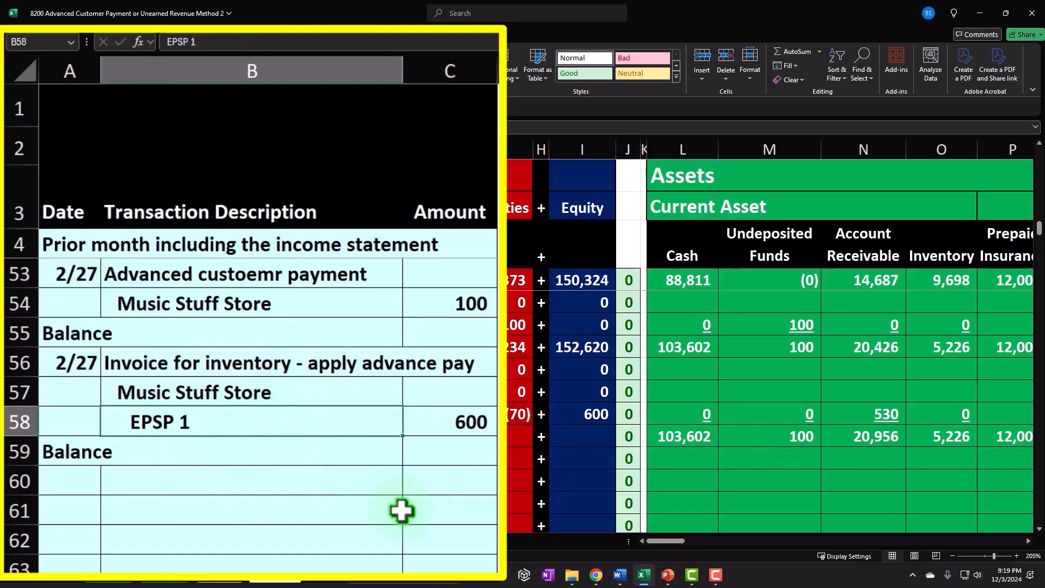
pyautogui.scroll(16, 402, 511)
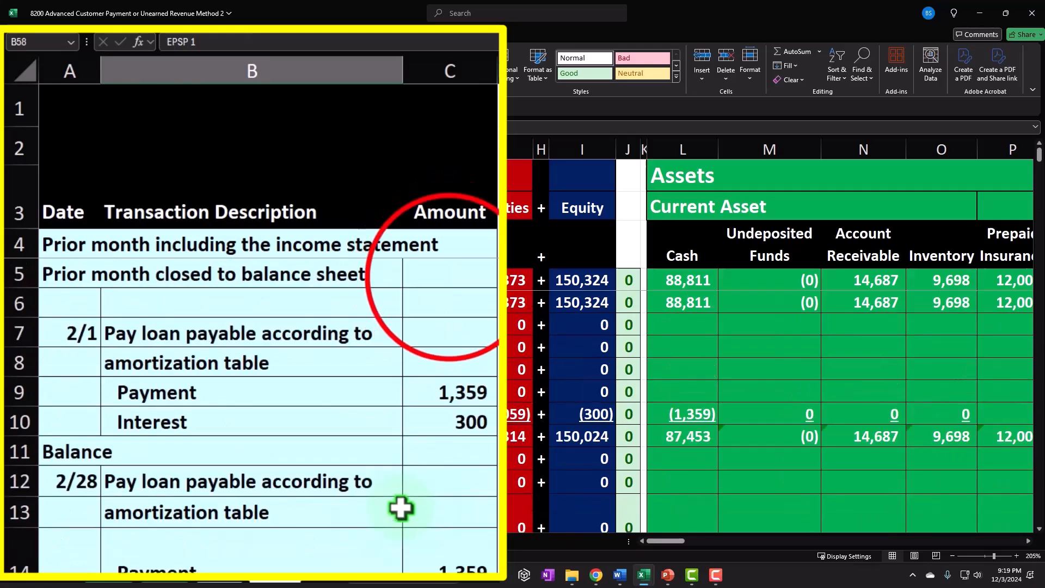
pyautogui.click(450, 274)
pyautogui.press('Right')
pyautogui.press('Right')
pyautogui.press('Right')
pyautogui.press('Right')
pyautogui.press('Right')
pyautogui.press('Right')
pyautogui.press('Right')
pyautogui.press('Right')
pyautogui.press('Right')
pyautogui.press('Right')
pyautogui.press('Right')
pyautogui.press('Right')
pyautogui.press('Right')
pyautogui.press('Right')
pyautogui.press('Right')
pyautogui.press('Right')
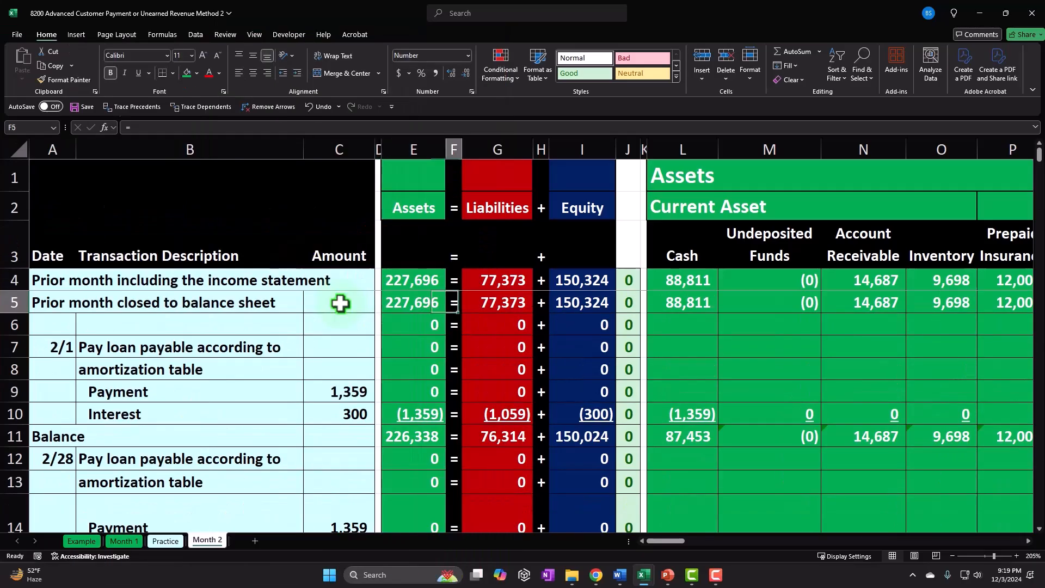
pyautogui.press('Right')
pyautogui.press('Right')
pyautogui.press('Right')
pyautogui.press('Right')
pyautogui.press('Right')
pyautogui.press('Right')
pyautogui.press('Right')
pyautogui.press('Right')
pyautogui.press('Right')
pyautogui.press('Right')
pyautogui.press('Right')
pyautogui.press('Right')
pyautogui.press('Right')
pyautogui.press('Right')
pyautogui.press('Right')
pyautogui.press('Right')
pyautogui.press('Right')
pyautogui.press('Right')
pyautogui.press('Right')
pyautogui.press('Right')
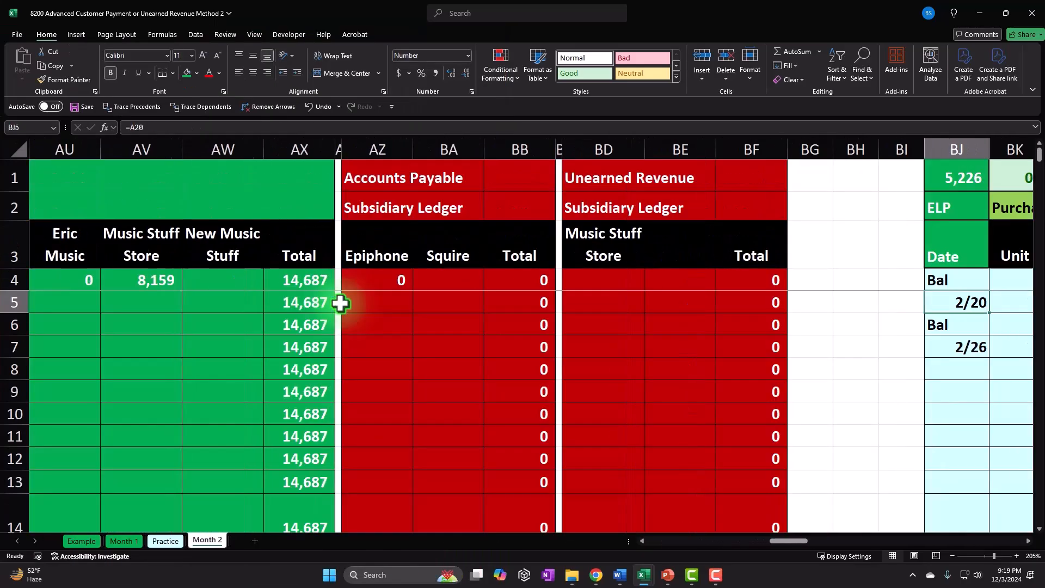
pyautogui.press('Right')
pyautogui.press('Right')
pyautogui.press('Right')
pyautogui.press('Right')
pyautogui.press('Right')
pyautogui.press('Right')
pyautogui.press('Right')
pyautogui.press('Right')
pyautogui.press('Right')
pyautogui.press('Right')
pyautogui.press('Right')
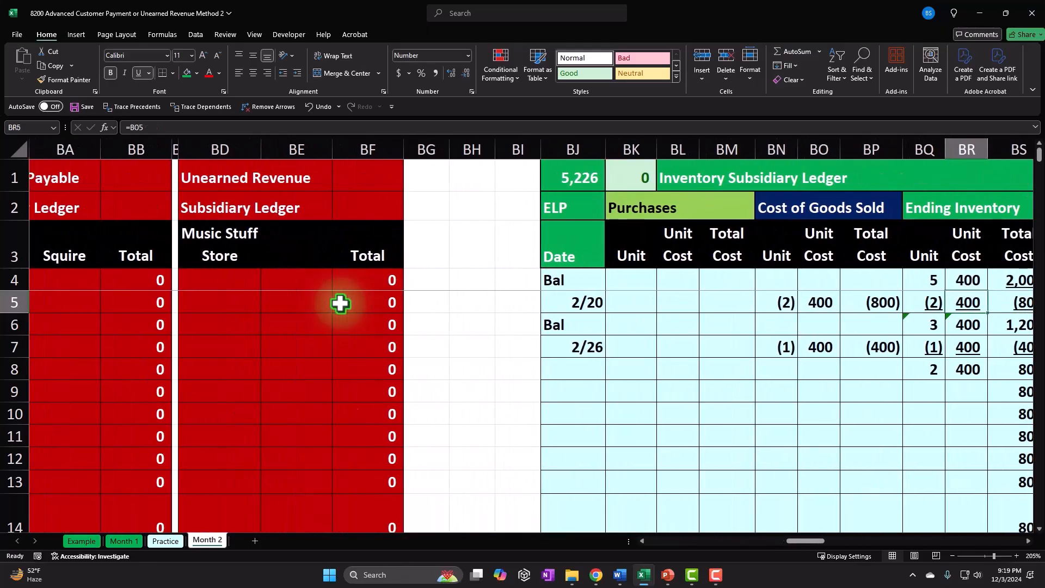
pyautogui.press('Right')
pyautogui.press('Right')
pyautogui.press('Right')
pyautogui.press('Right')
pyautogui.press('Right')
pyautogui.press('Right')
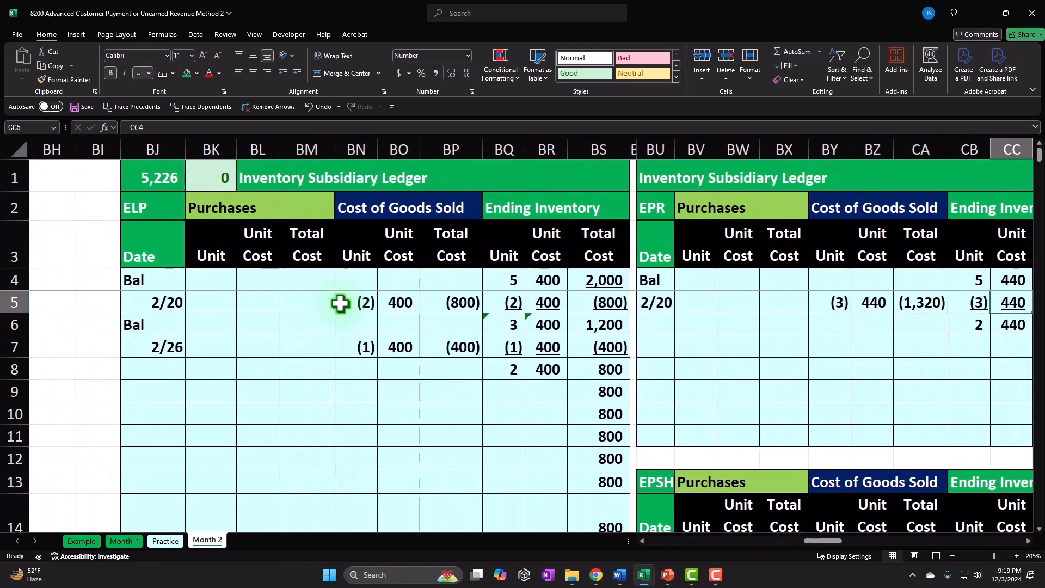
pyautogui.scroll(-6, 272, 394)
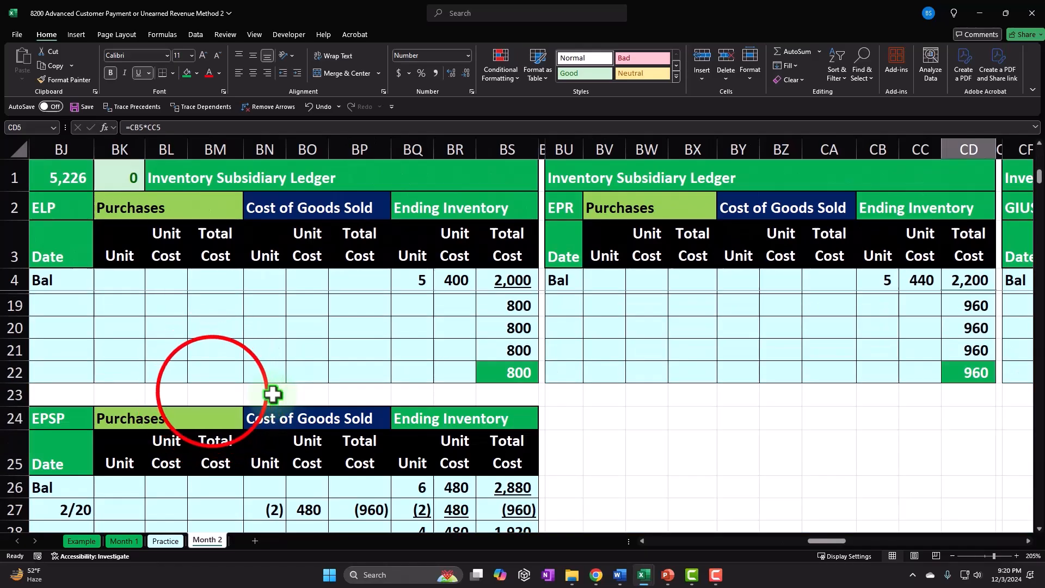
pyautogui.click(231, 391)
pyautogui.press('Left')
pyautogui.press('Left')
pyautogui.press('Left')
pyautogui.press('Left')
pyautogui.press('Down')
pyautogui.press('Down')
pyautogui.press('Down')
pyautogui.press('Down')
pyautogui.press('Right')
pyautogui.press('Right')
pyautogui.press('Left')
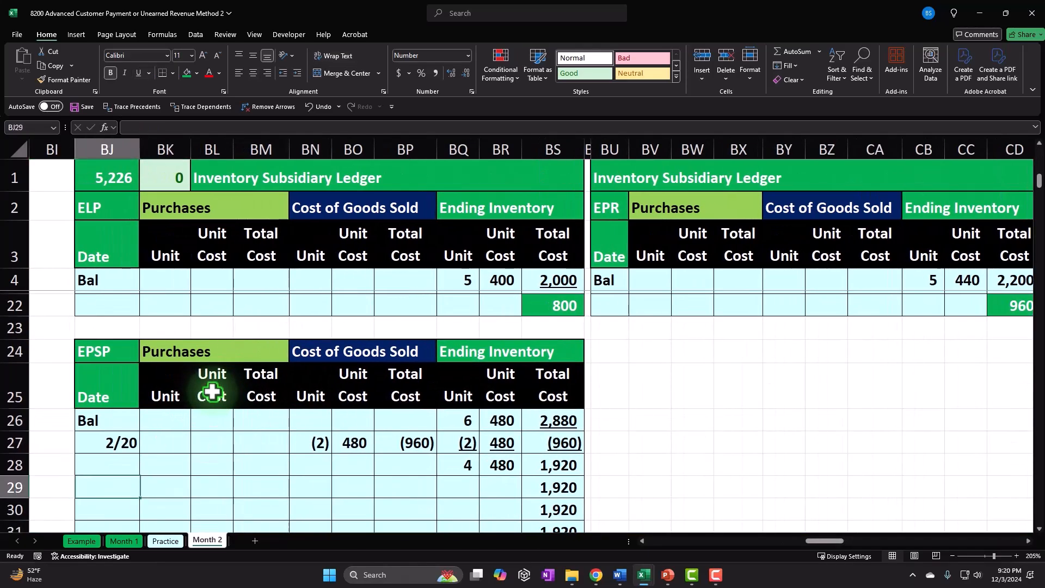
pyautogui.press('Up')
pyautogui.write('=')
pyautogui.press('Up')
pyautogui.press('Up')
pyautogui.press('Return')
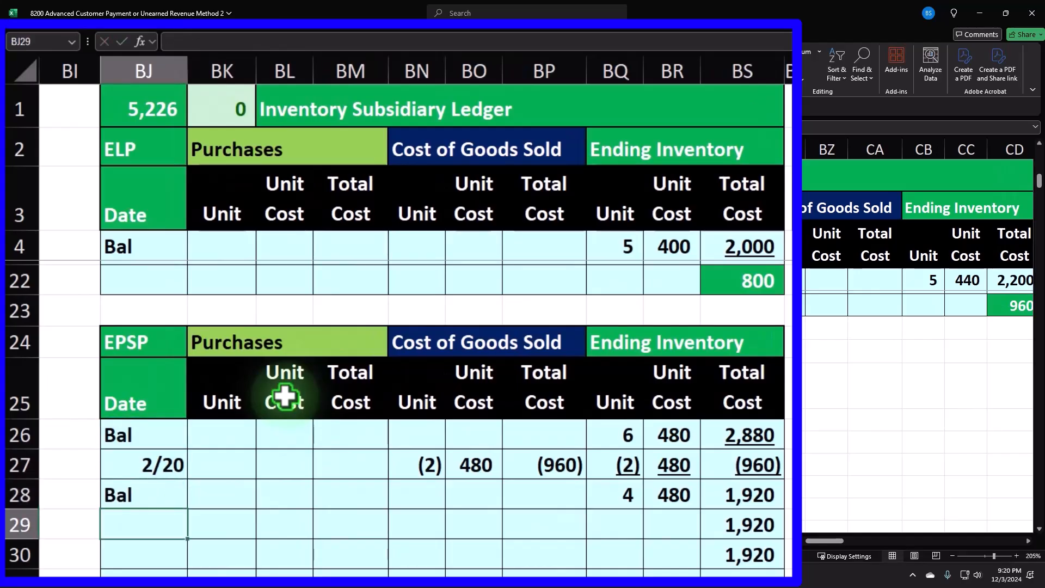
# - Enter 2/27 as the date in BJ29 and -1 as the Cost of Goods Sold units in BN29
pyautogui.write('2/')
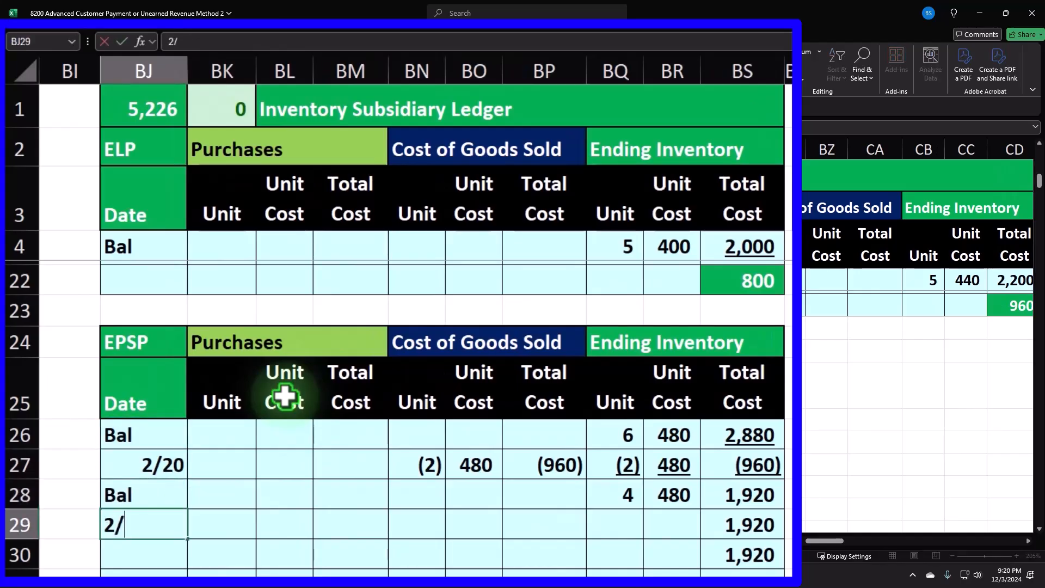
pyautogui.write('27')
pyautogui.press('Return')
pyautogui.press('Right')
pyautogui.press('Right')
pyautogui.press('Right')
pyautogui.press('Right')
pyautogui.press('Up')
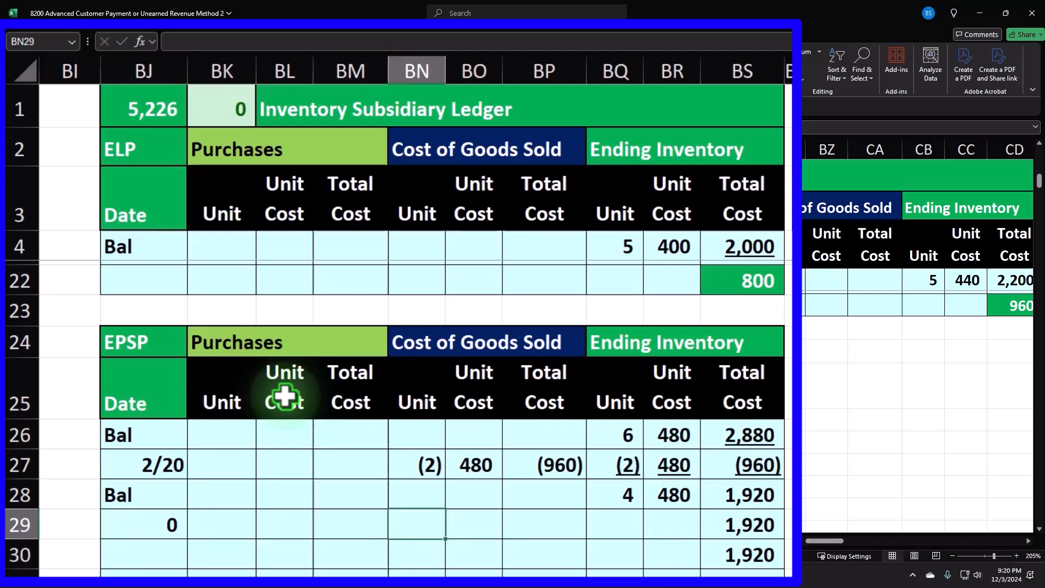
pyautogui.write('-1')
pyautogui.press('Right')
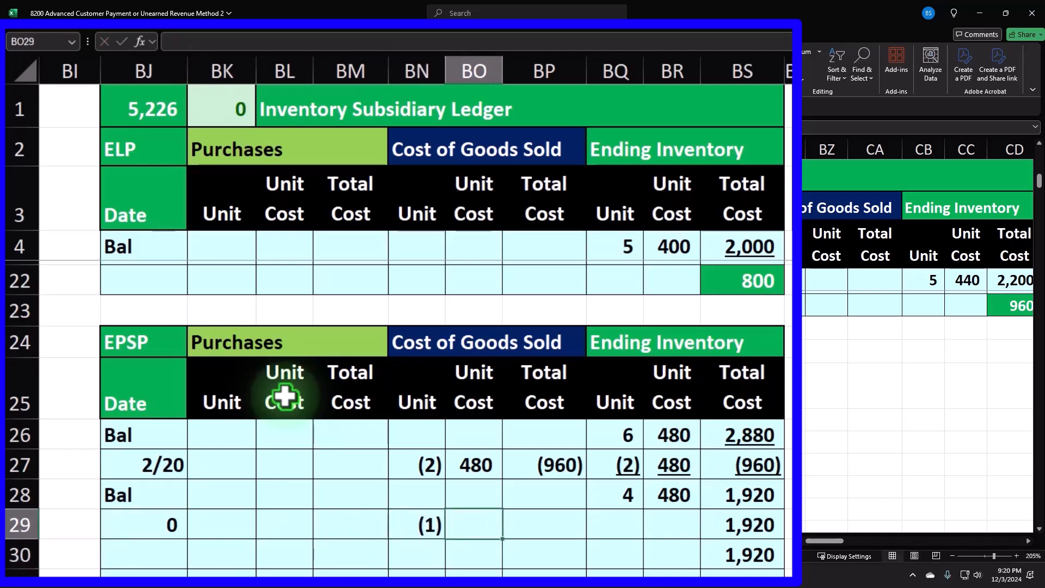
# - Calculate the Cost of Goods Sold unit cost in BO29 by dividing the total cost in BS28 by the balance's units
pyautogui.write('=')
pyautogui.press('Right')
pyautogui.press('Right')
pyautogui.press('Right')
pyautogui.press('Up')
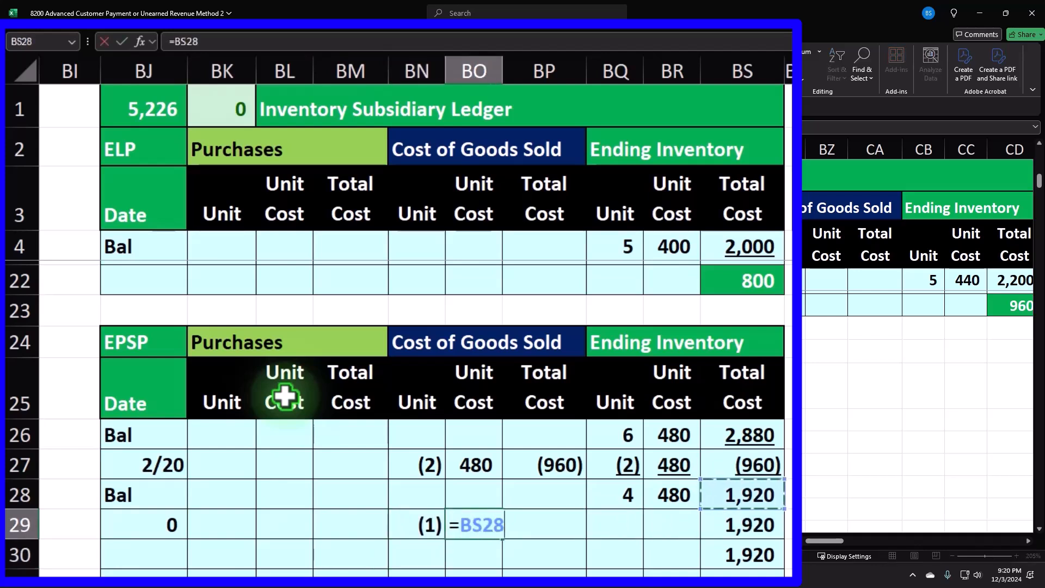
pyautogui.press('Return')
# - Calculate the Cost of Goods Sold total in BP29 as unit count times unit cost from BN29 and BO29
pyautogui.press('Right')
pyautogui.press('Right')
pyautogui.press('Up')
pyautogui.write('=')
pyautogui.press('Left')
pyautogui.press('Left')
pyautogui.write('*')
pyautogui.press('Left')
pyautogui.press('Return')
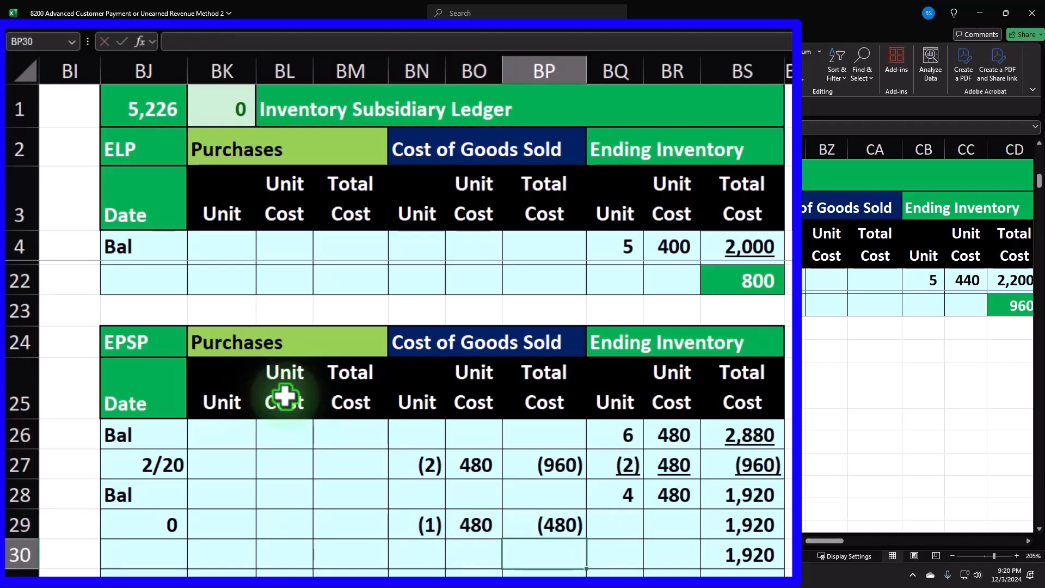
# - Link the Ending Inventory units in BQ29 to BN29 and the unit cost in BR29 to BO29
pyautogui.press('Up')
pyautogui.press('Right')
pyautogui.write('=')
pyautogui.press('Left')
pyautogui.press('Left')
pyautogui.press('Left')
pyautogui.press('Tab')
pyautogui.write('=')
pyautogui.press('Left')
pyautogui.press('Left')
pyautogui.press('Left')
pyautogui.press('Tab')
# - Calculate the Ending Inventory total in BS29 as BQ29 times BR29, and underline BQ29:BS29
pyautogui.write('=')
pyautogui.press('Left')
pyautogui.press('Left')
pyautogui.write('*')
pyautogui.press('Left')
pyautogui.press('Return')
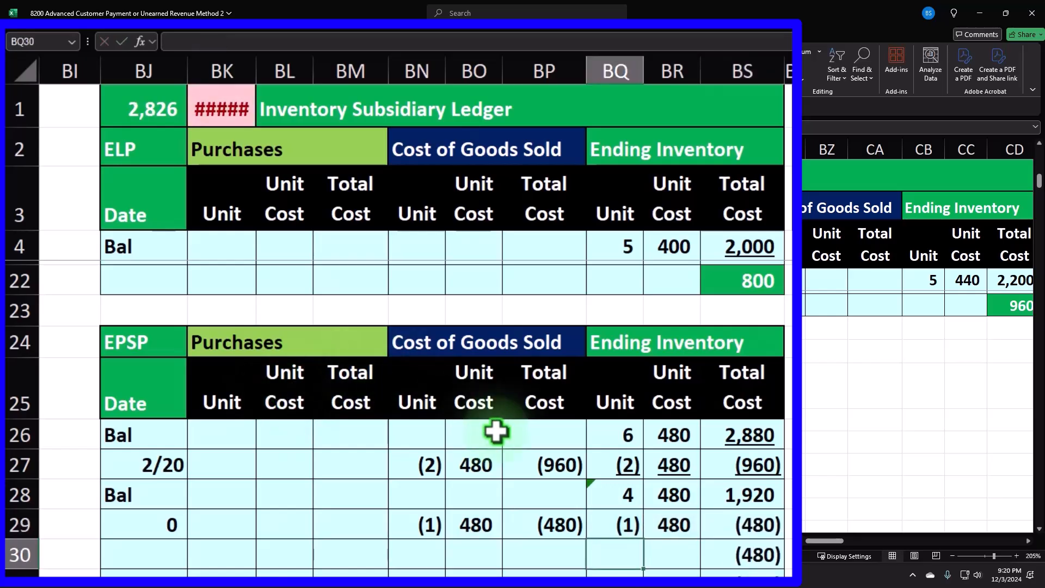
pyautogui.scroll(-1, 578, 448)
pyautogui.moveTo(454, 421); pyautogui.dragTo(547, 421)
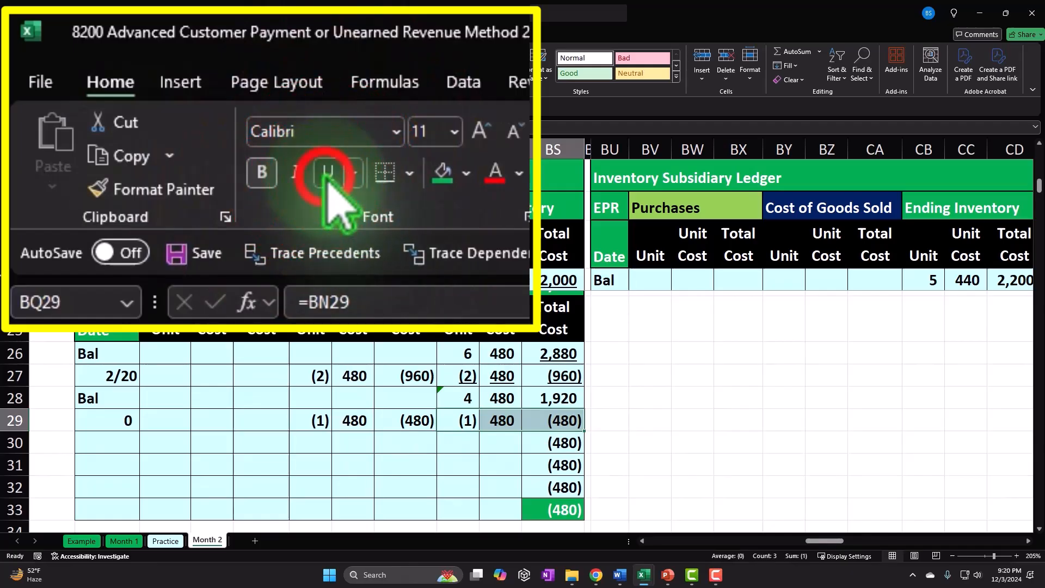
# - Total the Ending Inventory units in BQ30 with =SUM(BQ28:BQ29)
pyautogui.click(459, 445)
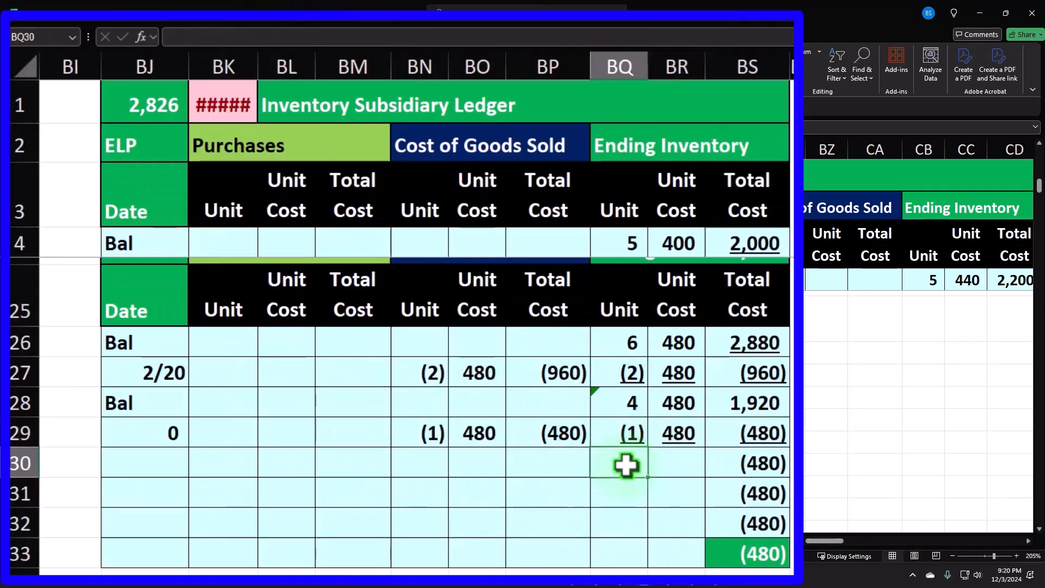
pyautogui.write('=sum(')
pyautogui.press('Up')
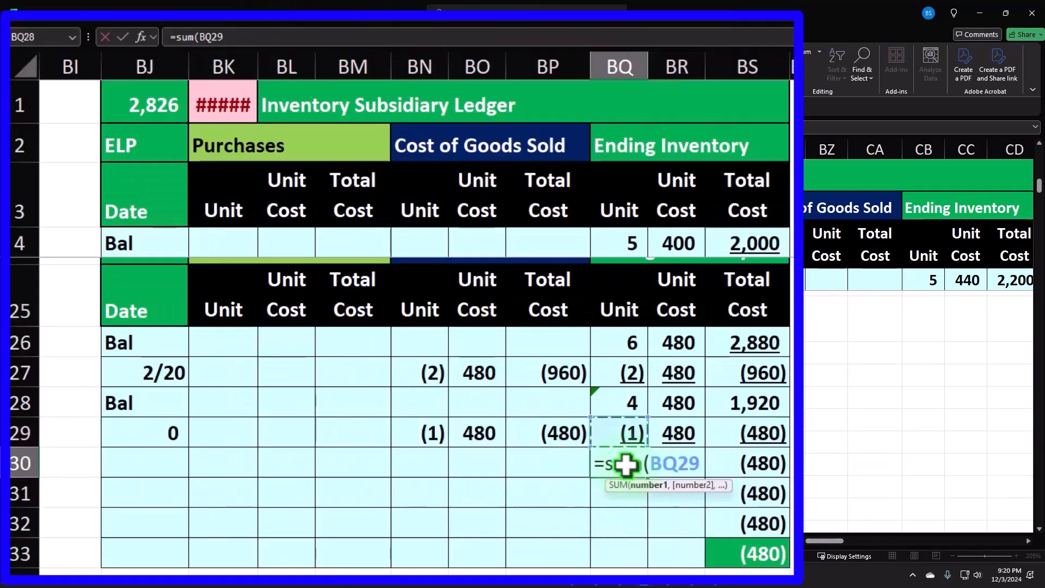
pyautogui.hotkey('shift', 'Up')
pyautogui.press('Return')
pyautogui.press('Up')
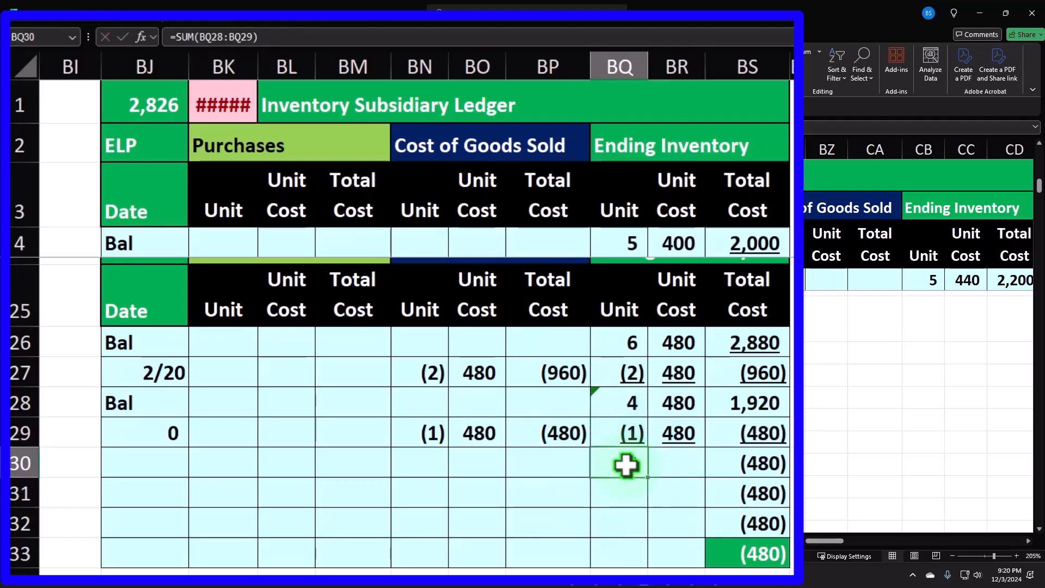
# - Carry the unit cost from row 29 into BR30, and calculate the total cost in BS30 as BQ30 times BR30
pyautogui.press('Right')
pyautogui.write('=')
pyautogui.press('Up')
pyautogui.press('Return')
pyautogui.press('Right')
pyautogui.press('Up')
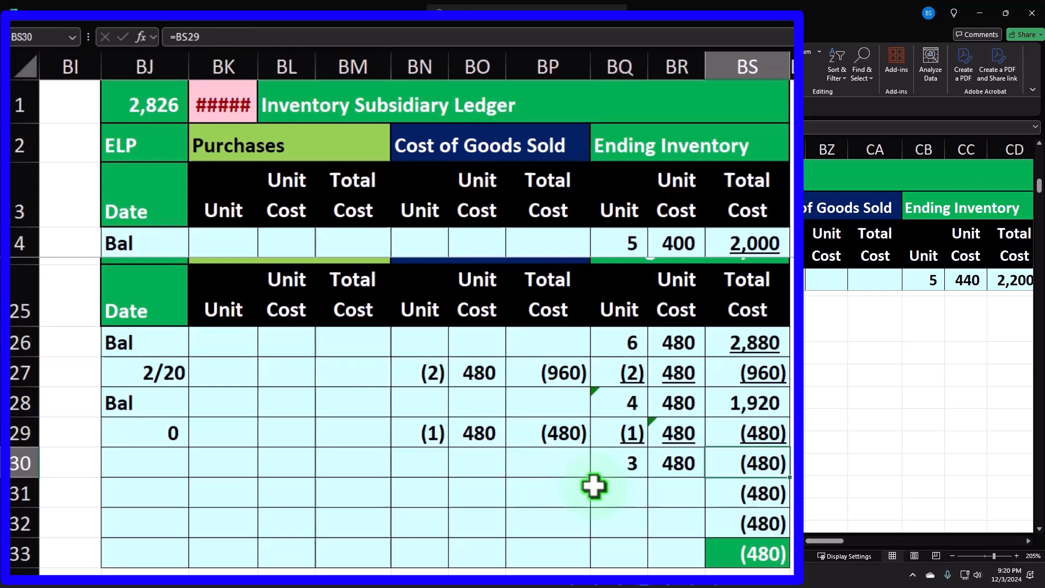
pyautogui.write('=')
pyautogui.press('Left')
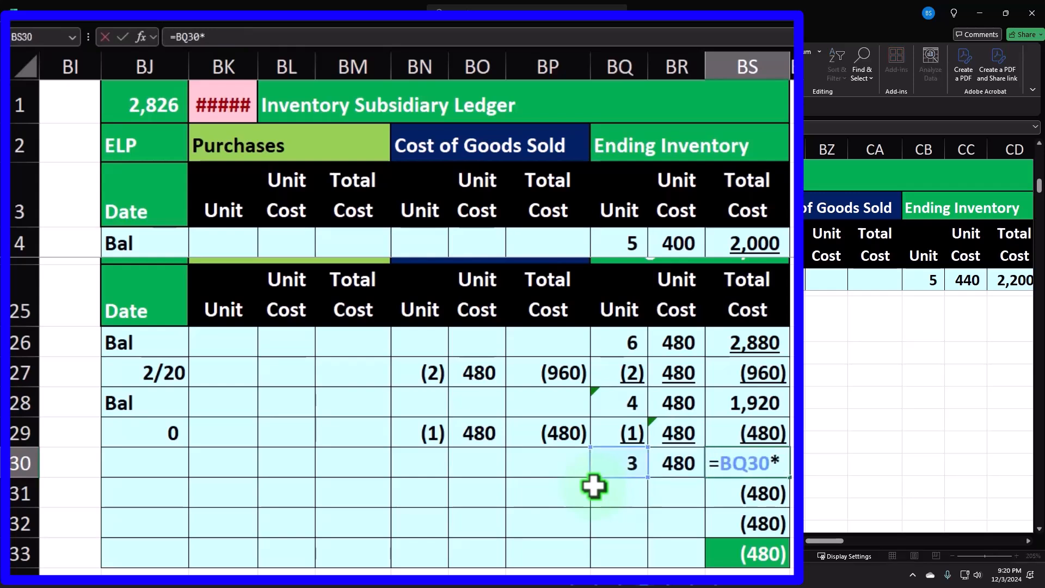
pyautogui.press('Return')
# - Fill the Cost of Goods Sold cells BN29:BP29 of the new EPSP sale with standard light green
pyautogui.moveTo(427, 434); pyautogui.dragTo(512, 441)
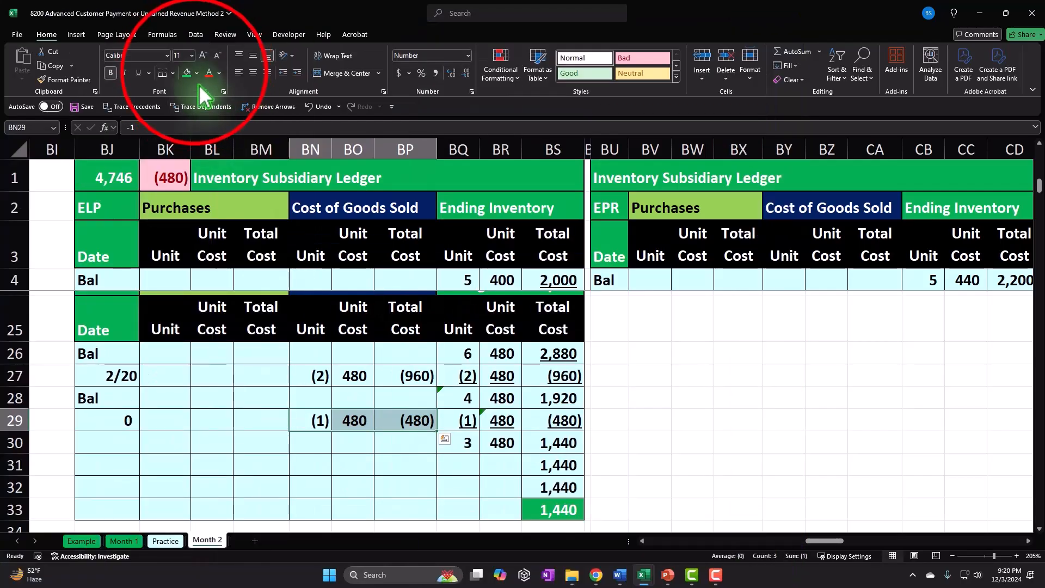
pyautogui.click(218, 134)
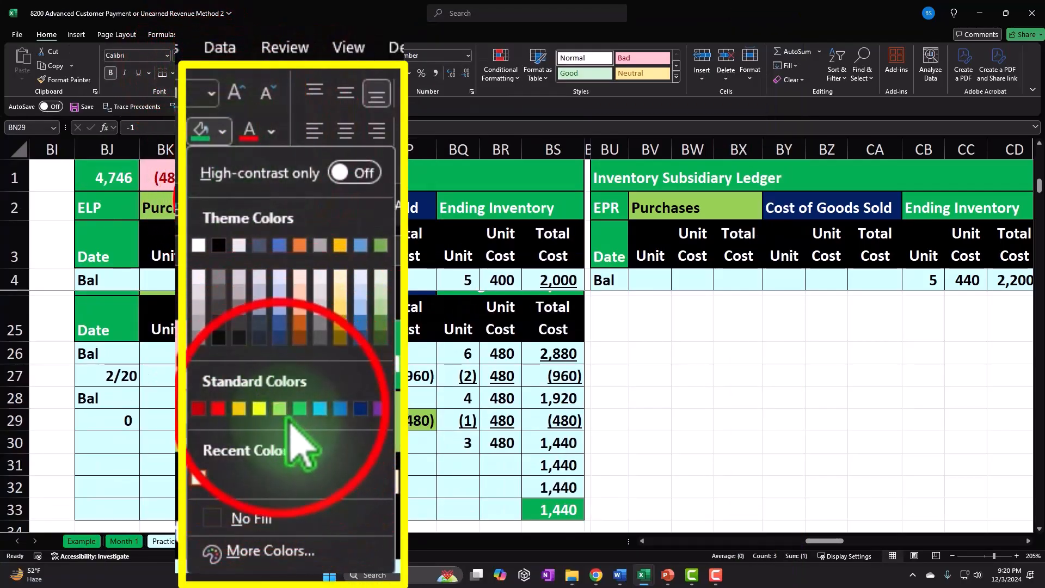
pyautogui.click(279, 408)
pyautogui.click(531, 439)
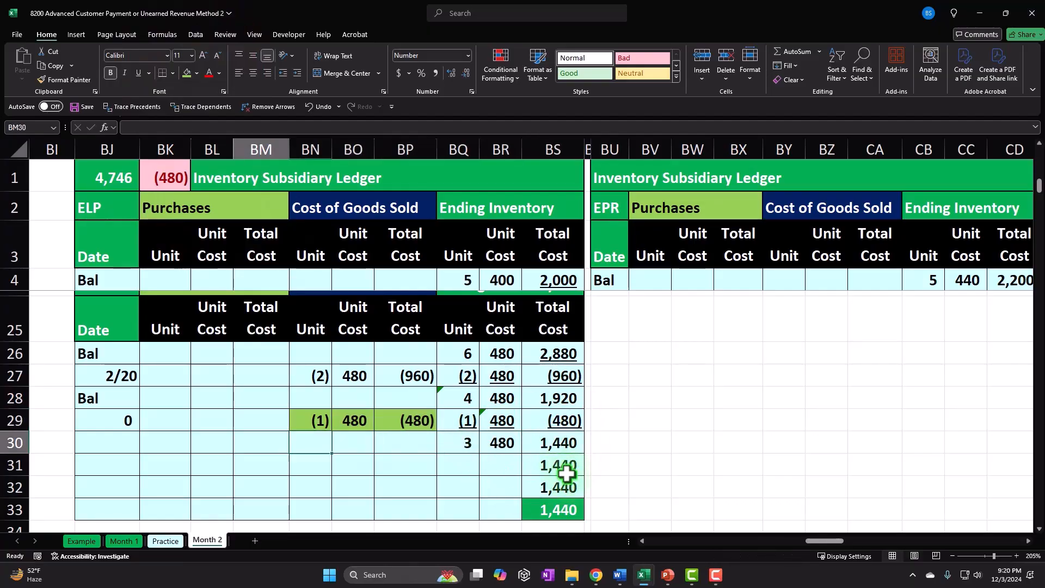
# - In the EPSP 1 row, enter a formula in Inventory cell O58 referencing the negated EPSP unit cost, =-BO29
pyautogui.press('Left')
pyautogui.press('Left')
pyautogui.press('Left')
pyautogui.press('Left')
pyautogui.press('Left')
pyautogui.press('Left')
pyautogui.press('Left')
pyautogui.press('Left')
pyautogui.press('Left')
pyautogui.press('Left')
pyautogui.press('Left')
pyautogui.press('Left')
pyautogui.press('Left')
pyautogui.press('Left')
pyautogui.press('Left')
pyautogui.press('Left')
pyautogui.press('Left')
pyautogui.press('Left')
pyautogui.press('Left')
pyautogui.press('Left')
pyautogui.press('Left')
pyautogui.press('Left')
pyautogui.press('Left')
pyautogui.press('Left')
pyautogui.press('Left')
pyautogui.press('Down')
pyautogui.press('Down')
pyautogui.press('Down')
pyautogui.press('Down')
pyautogui.press('Down')
pyautogui.press('Down')
pyautogui.press('Down')
pyautogui.press('Down')
pyautogui.press('Down')
pyautogui.press('Down')
pyautogui.press('Down')
pyautogui.press('Down')
pyautogui.press('Down')
pyautogui.press('Down')
pyautogui.press('Down')
pyautogui.press('Down')
pyautogui.press('Down')
pyautogui.press('Down')
pyautogui.press('Down')
pyautogui.press('Down')
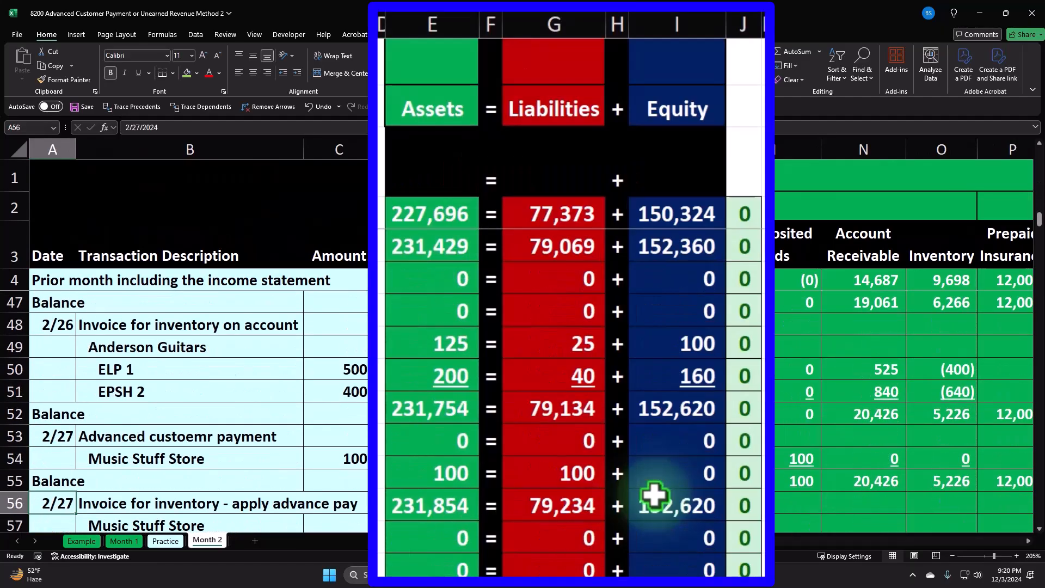
pyautogui.press('Down')
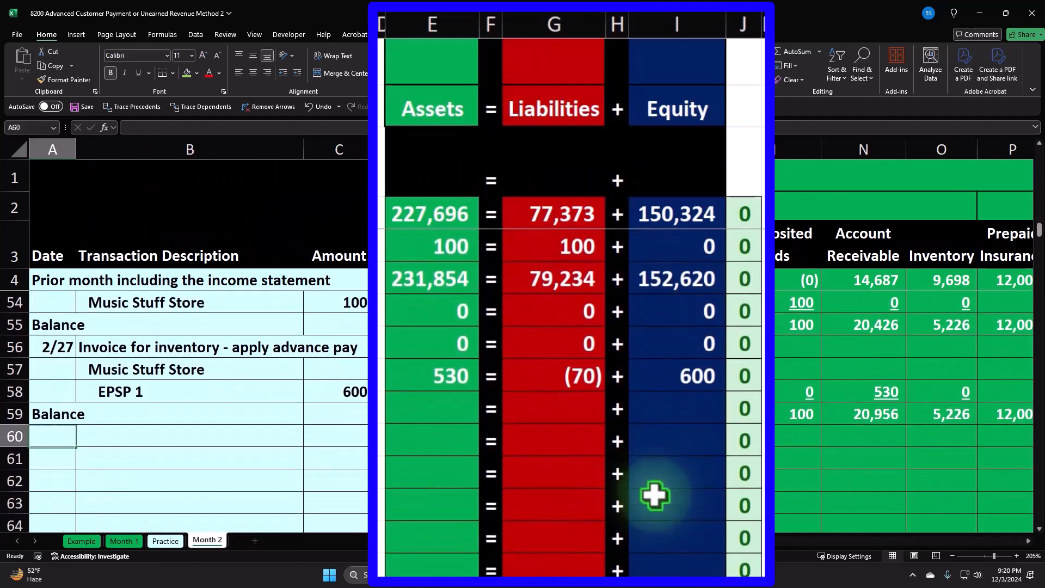
pyautogui.press('Right')
pyautogui.press('Right')
pyautogui.press('Right')
pyautogui.press('Right')
pyautogui.press('Right')
pyautogui.press('Right')
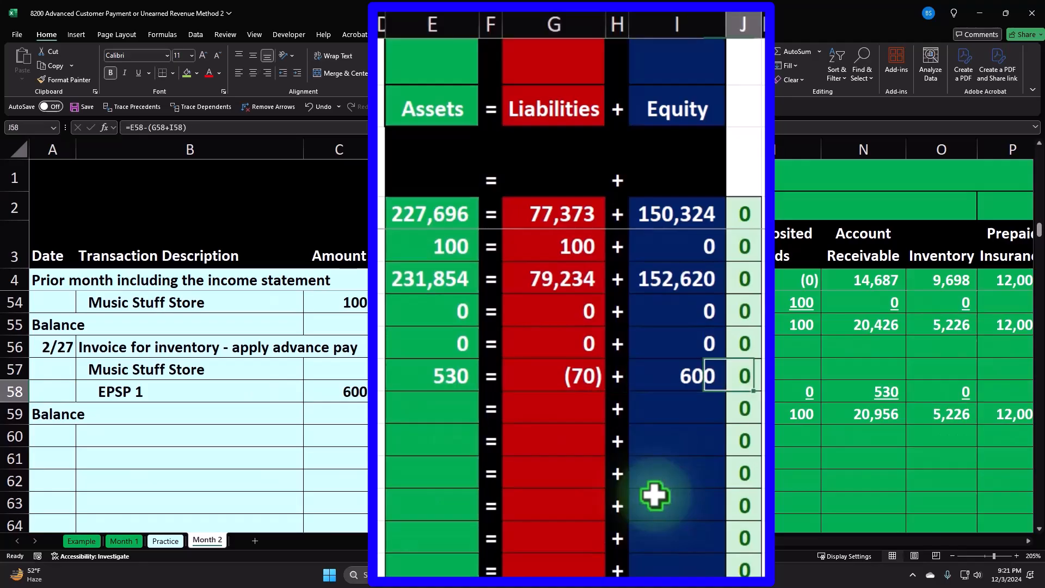
pyautogui.press('Right')
pyautogui.press('Right')
pyautogui.press('Right')
pyautogui.write('=')
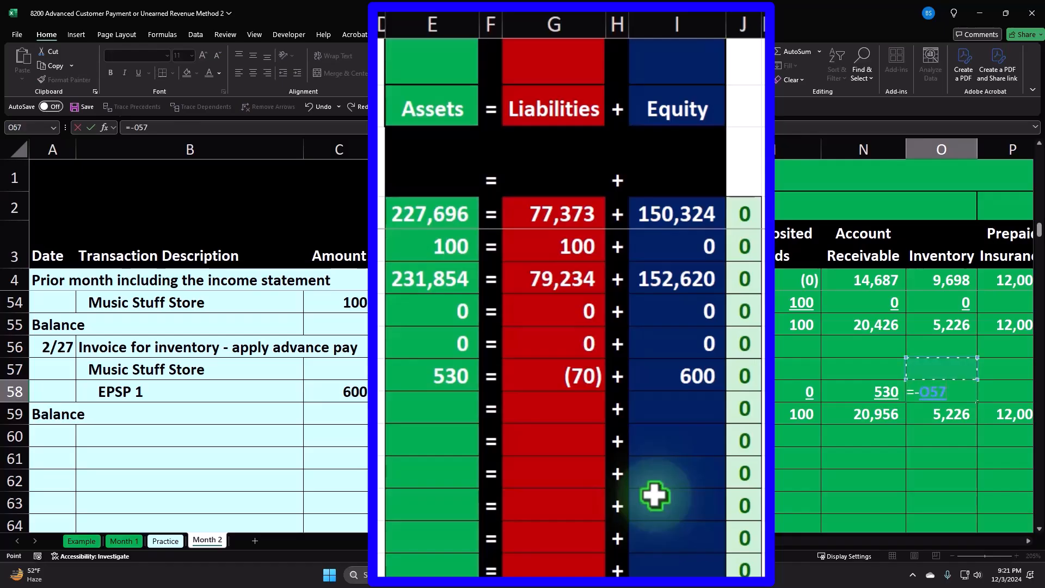
pyautogui.press('Up')
pyautogui.press('Up')
pyautogui.press('Up')
pyautogui.press('Up')
pyautogui.press('Up')
pyautogui.press('Up')
pyautogui.press('Up')
pyautogui.press('Up')
pyautogui.press('Up')
pyautogui.press('Up')
pyautogui.press('Up')
pyautogui.press('Up')
pyautogui.press('Up')
pyautogui.press('Up')
pyautogui.press('Up')
pyautogui.press('Up')
pyautogui.press('Up')
pyautogui.press('Up')
pyautogui.press('Up')
pyautogui.press('Up')
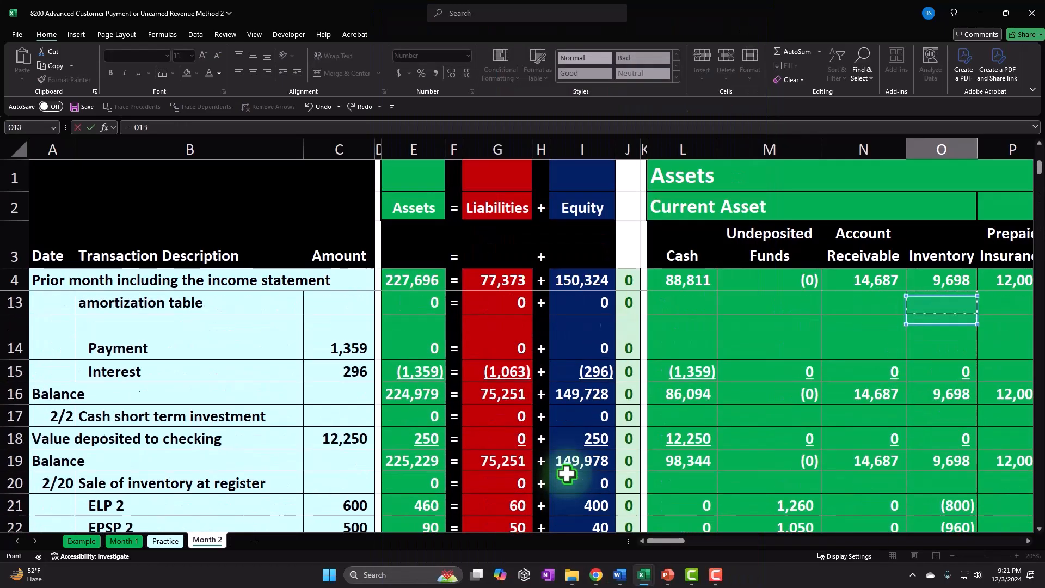
pyautogui.press('Right')
pyautogui.press('Right')
pyautogui.press('Right')
pyautogui.press('Right')
pyautogui.press('Right')
pyautogui.press('Right')
pyautogui.press('Right')
pyautogui.press('Right')
pyautogui.press('Right')
pyautogui.press('Right')
pyautogui.press('Right')
pyautogui.press('Right')
pyautogui.press('Right')
pyautogui.press('Right')
pyautogui.press('Right')
pyautogui.press('Right')
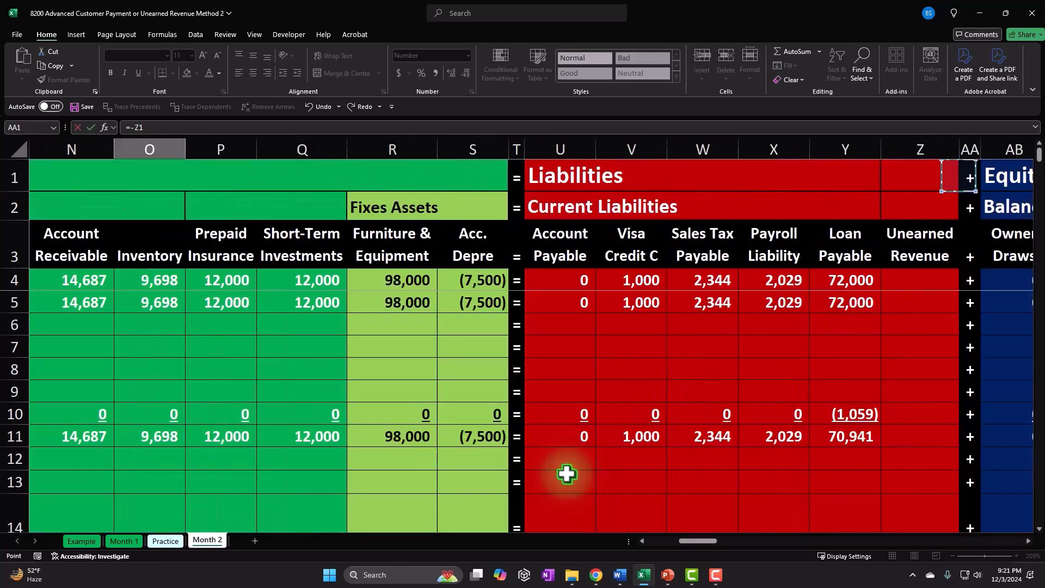
pyautogui.press('Right')
pyautogui.press('Right')
pyautogui.press('Right')
pyautogui.press('Right')
pyautogui.press('Right')
pyautogui.press('Right')
pyautogui.press('Right')
pyautogui.press('Right')
pyautogui.press('Right')
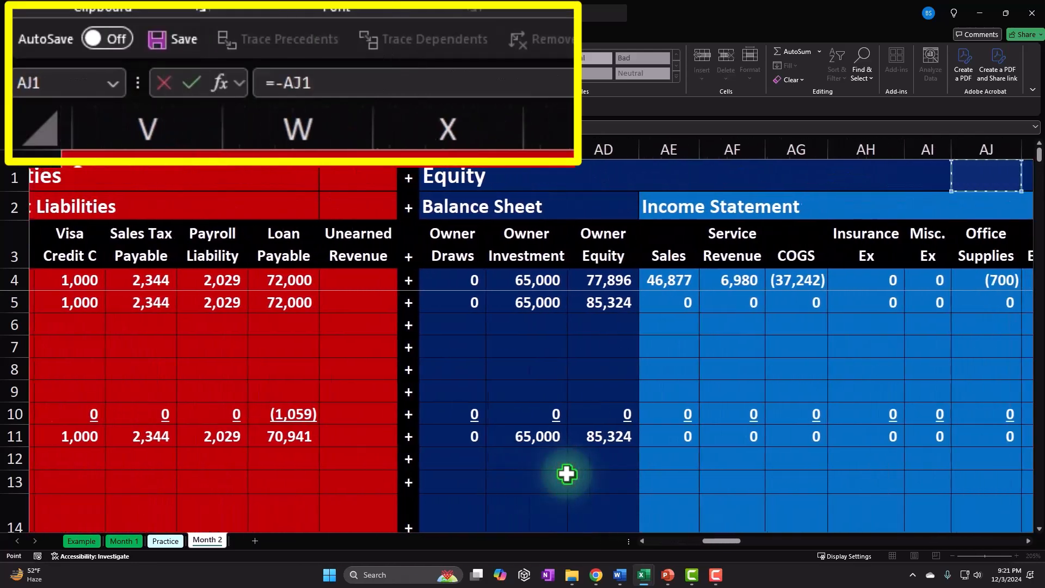
pyautogui.press('Right')
pyautogui.press('Right')
pyautogui.press('Right')
pyautogui.press('Right')
pyautogui.press('Right')
pyautogui.press('Right')
pyautogui.press('Right')
pyautogui.press('Right')
pyautogui.press('Right')
pyautogui.press('Right')
pyautogui.press('Right')
pyautogui.press('Right')
pyautogui.press('Right')
pyautogui.press('Right')
pyautogui.press('Right')
pyautogui.press('Right')
pyautogui.press('Right')
pyautogui.press('Right')
pyautogui.press('Right')
pyautogui.press('Right')
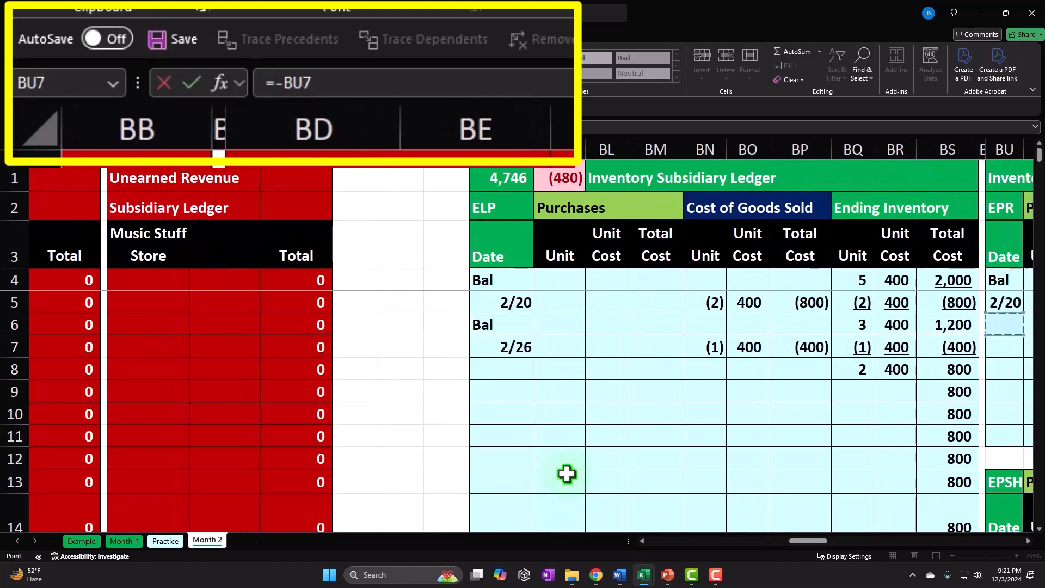
pyautogui.press('Down')
pyautogui.press('Down')
pyautogui.press('Down')
pyautogui.press('Down')
pyautogui.press('Down')
pyautogui.press('Down')
pyautogui.press('Down')
pyautogui.press('Down')
pyautogui.press('Down')
pyautogui.press('Down')
pyautogui.press('Right')
pyautogui.press('Right')
pyautogui.press('Down')
pyautogui.press('Down')
pyautogui.press('Down')
pyautogui.press('Down')
pyautogui.press('Down')
pyautogui.press('Down')
pyautogui.press('Down')
pyautogui.press('Left')
pyautogui.press('Down')
pyautogui.press('Down')
pyautogui.press('Down')
pyautogui.press('Down')
pyautogui.press('Down')
pyautogui.press('Down')
pyautogui.press('Down')
pyautogui.press('Down')
pyautogui.press('Down')
pyautogui.press('Down')
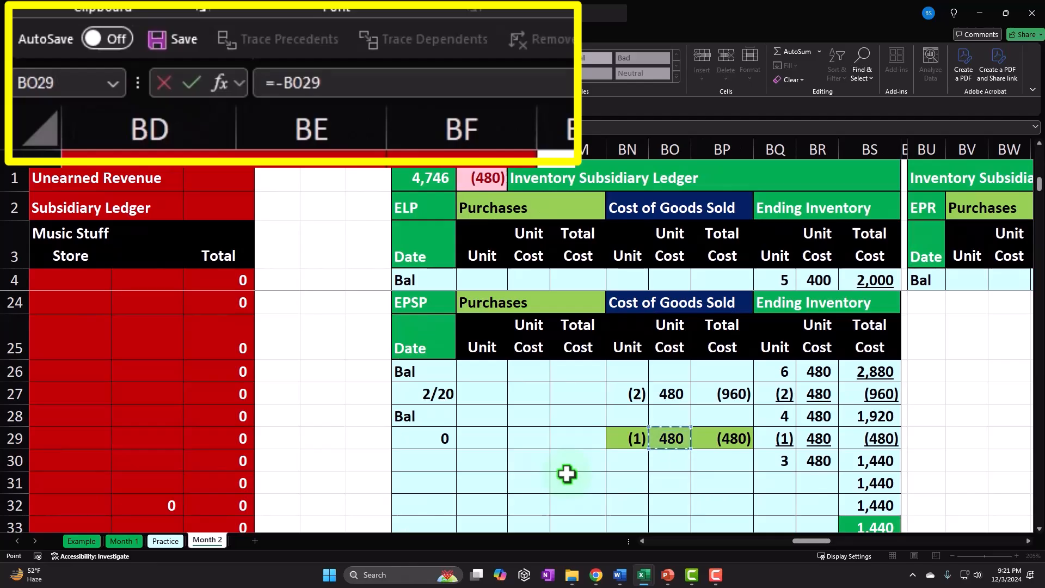
# - Commit the Inventory formula in O58 and link COGS cell AG58 in the EPSP 1 row to it with =O58
pyautogui.press('Return')
pyautogui.press('Left')
pyautogui.press('Up')
pyautogui.press('Right')
pyautogui.press('Right')
pyautogui.press('Right')
pyautogui.press('Right')
pyautogui.press('Right')
pyautogui.press('Right')
pyautogui.press('Right')
pyautogui.press('Right')
pyautogui.press('Right')
pyautogui.press('Right')
pyautogui.press('Right')
pyautogui.press('Right')
pyautogui.press('Right')
pyautogui.press('Right')
pyautogui.press('Right')
pyautogui.press('Right')
pyautogui.press('Right')
pyautogui.press('Right')
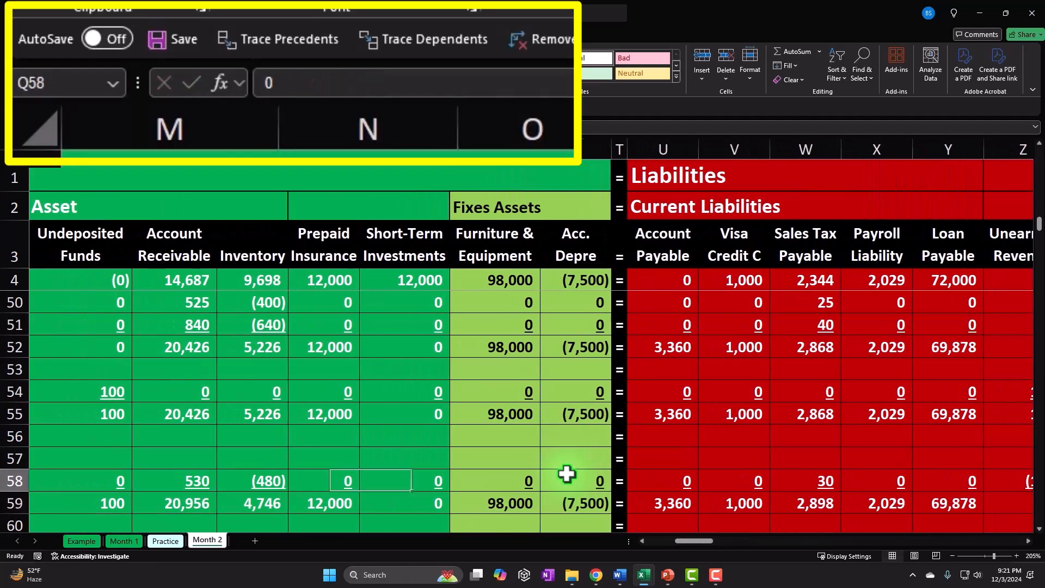
pyautogui.press('Right')
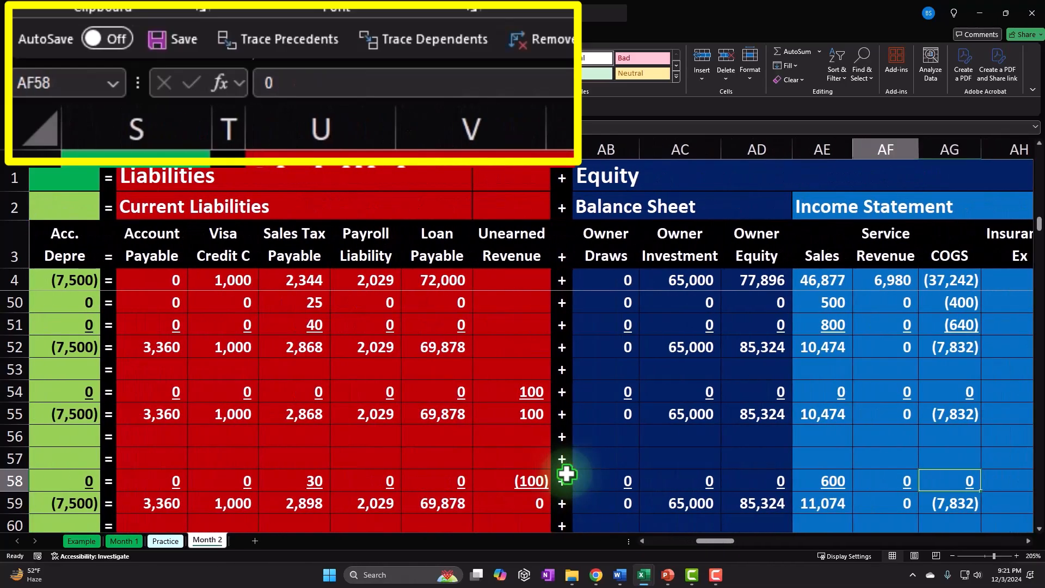
pyautogui.write('=')
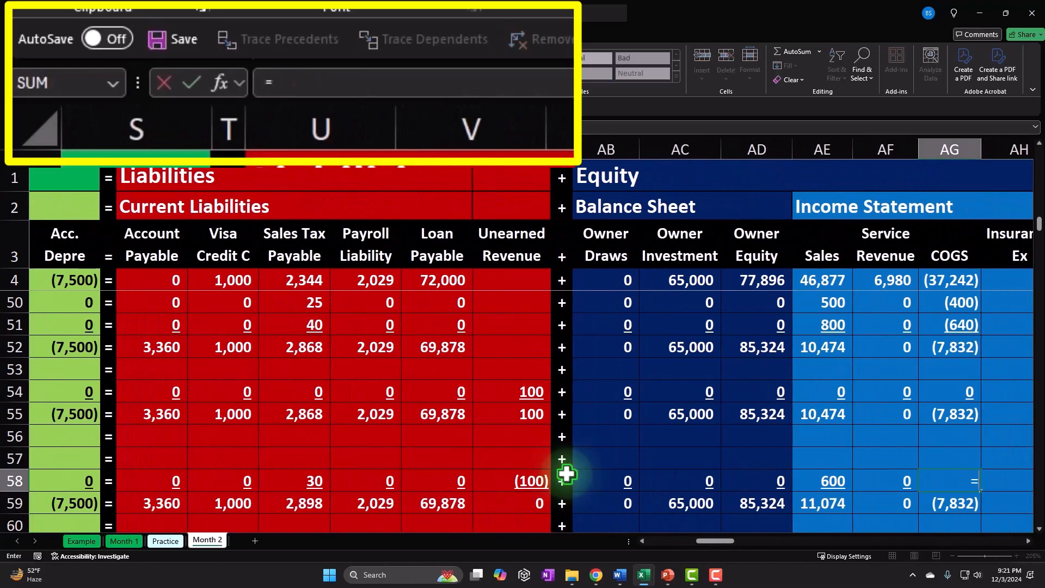
pyautogui.press('Left')
pyautogui.press('Left')
pyautogui.press('Left')
pyautogui.press('Left')
pyautogui.press('Left')
pyautogui.press('Left')
pyautogui.press('Left')
pyautogui.press('Left')
pyautogui.press('Left')
pyautogui.press('Left')
pyautogui.press('Left')
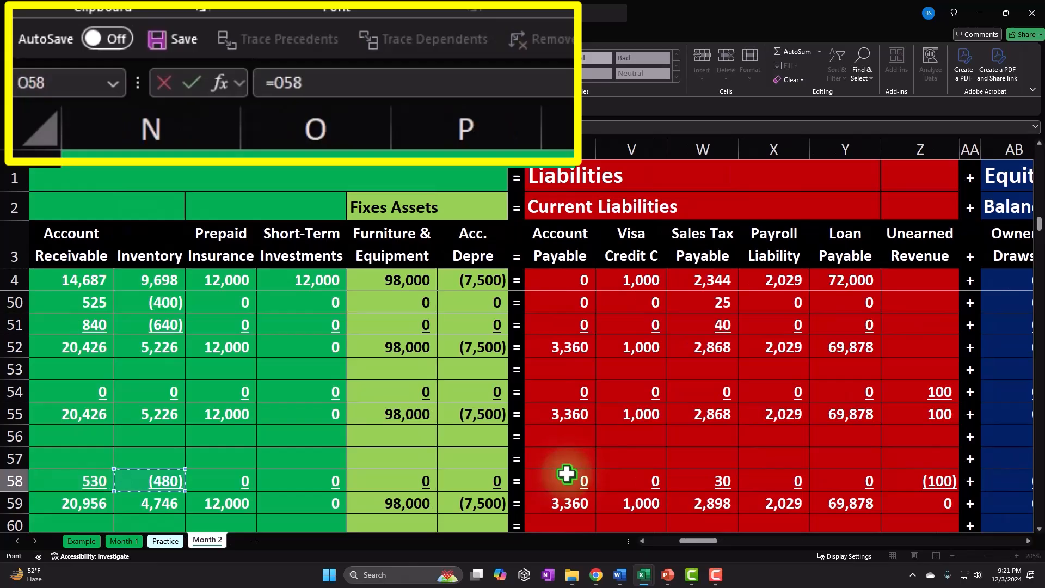
pyautogui.press('Return')
# - Review the income statement effect of the EPSP 1 sale from Sales through COGS, AE58:AG58
pyautogui.press('Right')
pyautogui.press('Right')
pyautogui.press('Right')
pyautogui.press('Right')
pyautogui.press('Right')
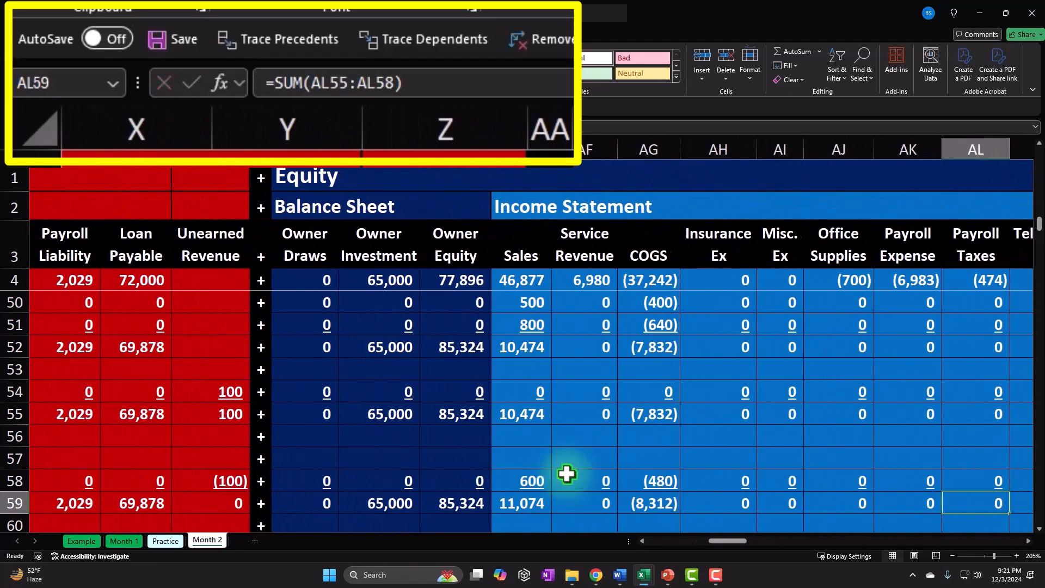
pyautogui.scroll(-1, 567, 456)
pyautogui.moveTo(532, 413); pyautogui.dragTo(647, 414)
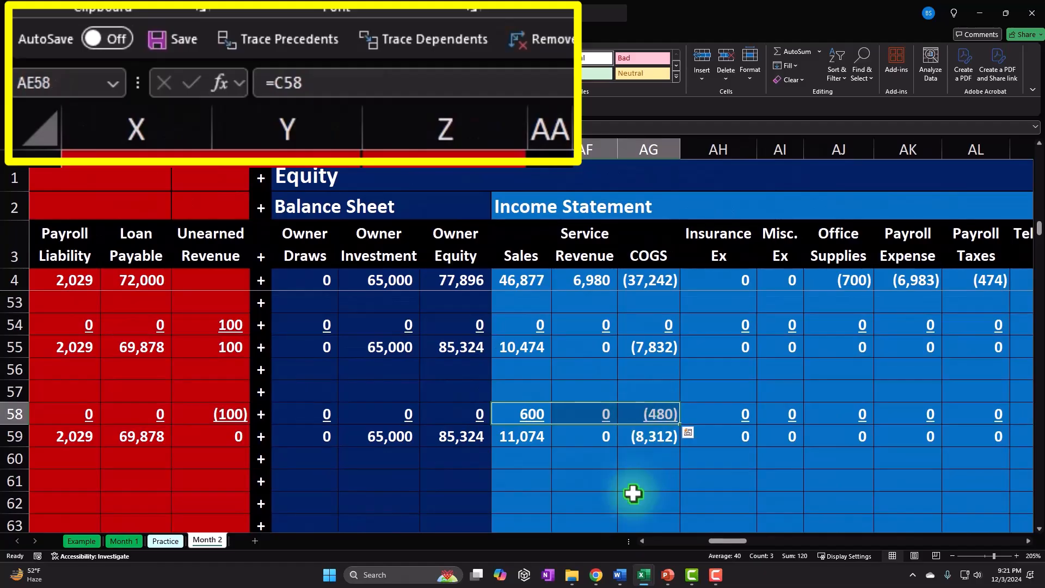
# - Review the asset side of the EPSP 1 sale in the Account Receivable and Inventory cells N58:O58
pyautogui.press('Left')
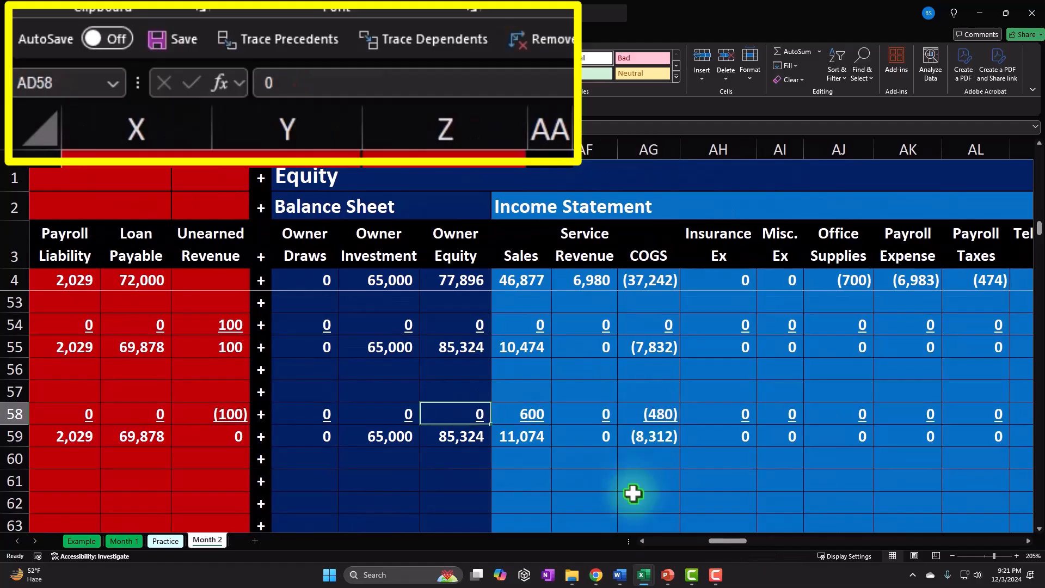
pyautogui.press('Left')
pyautogui.press('Left')
pyautogui.press('Left')
pyautogui.press('Left')
pyautogui.press('Left')
pyautogui.press('Left')
pyautogui.press('Left')
pyautogui.press('Left')
pyautogui.press('Left')
pyautogui.press('Left')
pyautogui.press('Left')
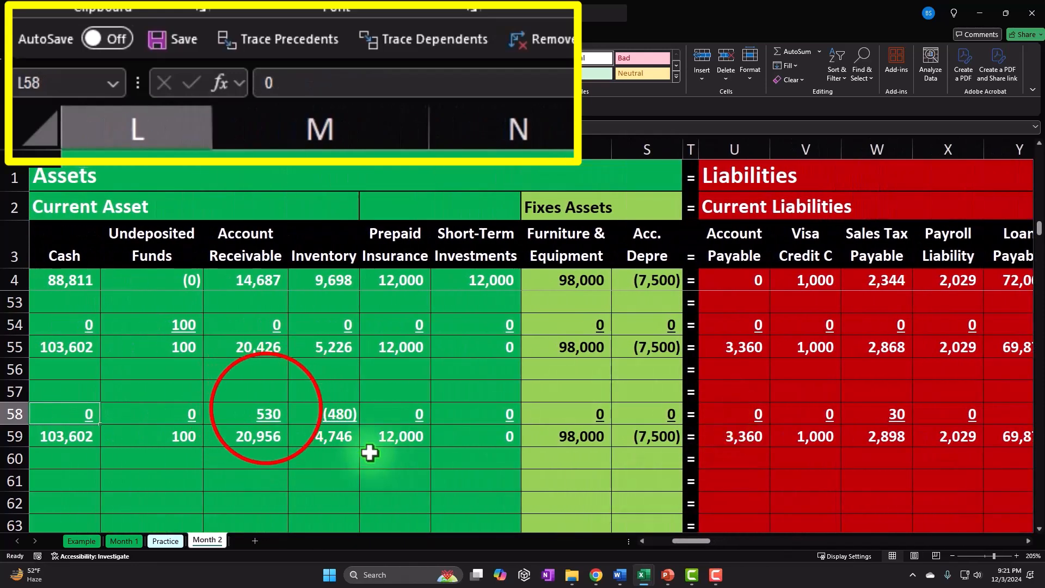
pyautogui.moveTo(263, 414); pyautogui.dragTo(342, 408)
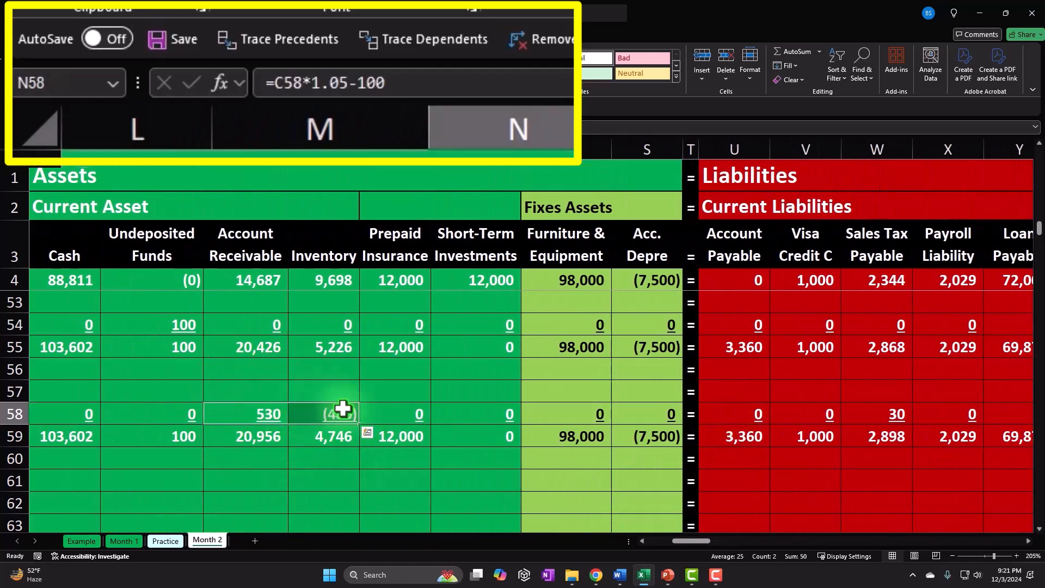
pyautogui.click(342, 408)
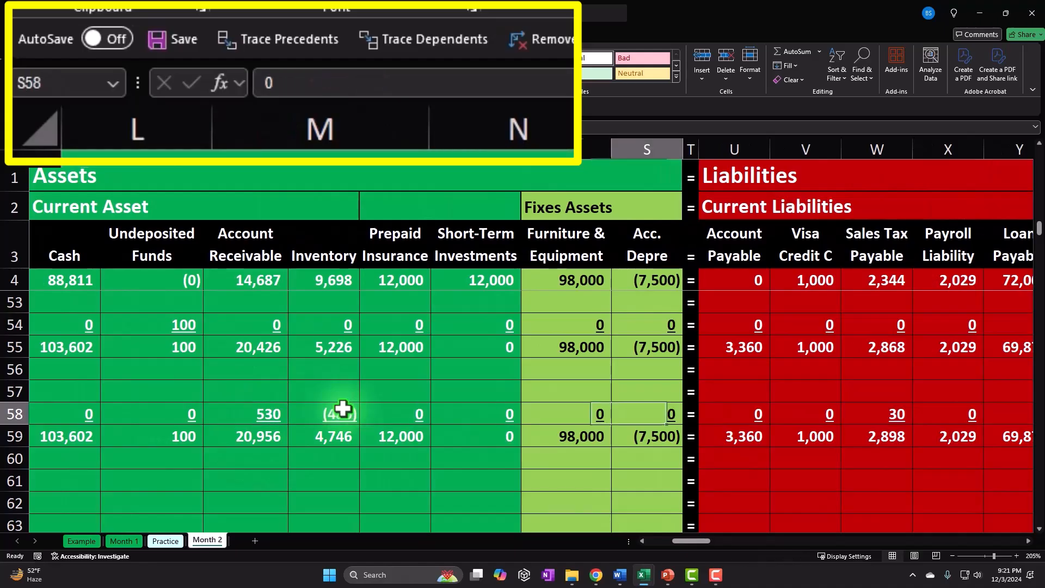
# - Review the liability side of the EPSP 1 sale from Sales Tax Payable through Unearned Revenue, W58:Z58
pyautogui.press('Right')
pyautogui.press('Right')
pyautogui.press('Right')
pyautogui.press('Right')
pyautogui.press('Right')
pyautogui.press('Right')
pyautogui.press('Right')
pyautogui.press('Right')
pyautogui.press('Right')
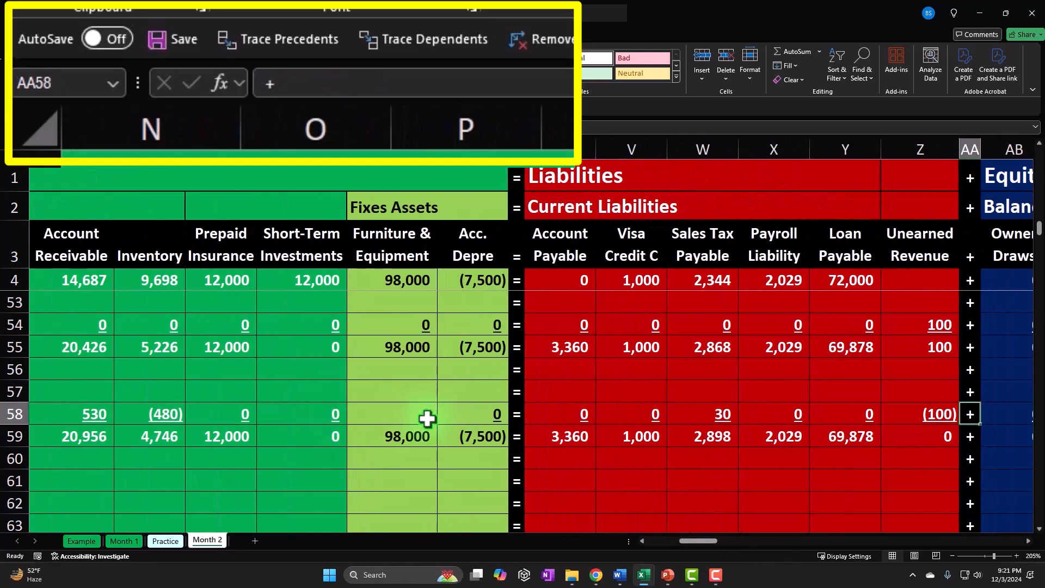
pyautogui.moveTo(706, 413); pyautogui.dragTo(901, 407)
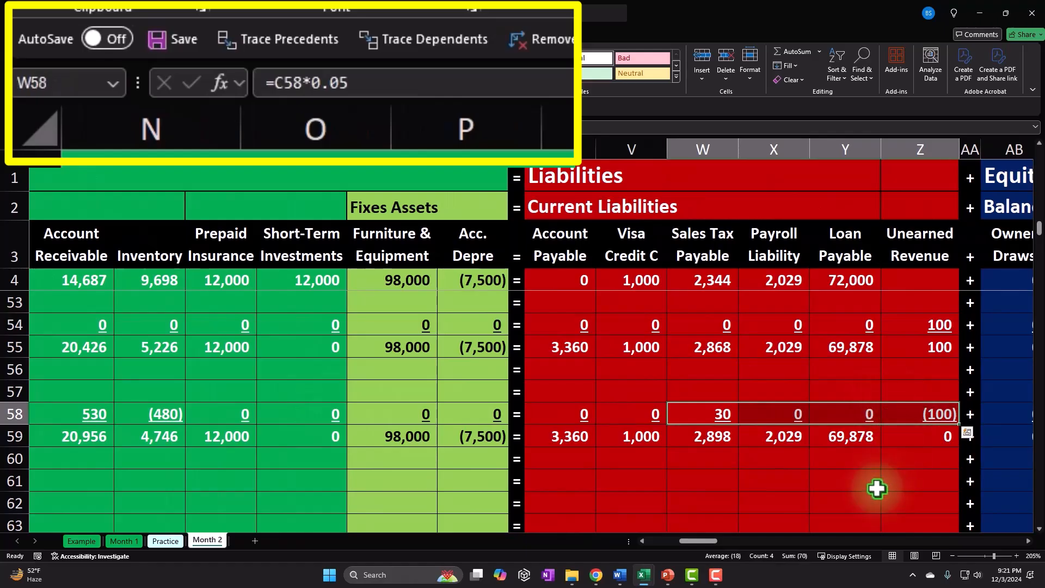
# - Examine the accounting equation columns for the EPSP 1 row to check assets against liabilities plus equity
pyautogui.press('Down')
pyautogui.press('Left')
pyautogui.press('Left')
pyautogui.press('Left')
pyautogui.press('Left')
pyautogui.press('Left')
pyautogui.press('Left')
pyautogui.press('Left')
pyautogui.press('Left')
pyautogui.press('Left')
pyautogui.press('Left')
pyautogui.press('Left')
pyautogui.press('Left')
pyautogui.press('Left')
pyautogui.press('Left')
pyautogui.press('Left')
pyautogui.press('Left')
pyautogui.press('Left')
pyautogui.press('Left')
pyautogui.press('Left')
pyautogui.press('Left')
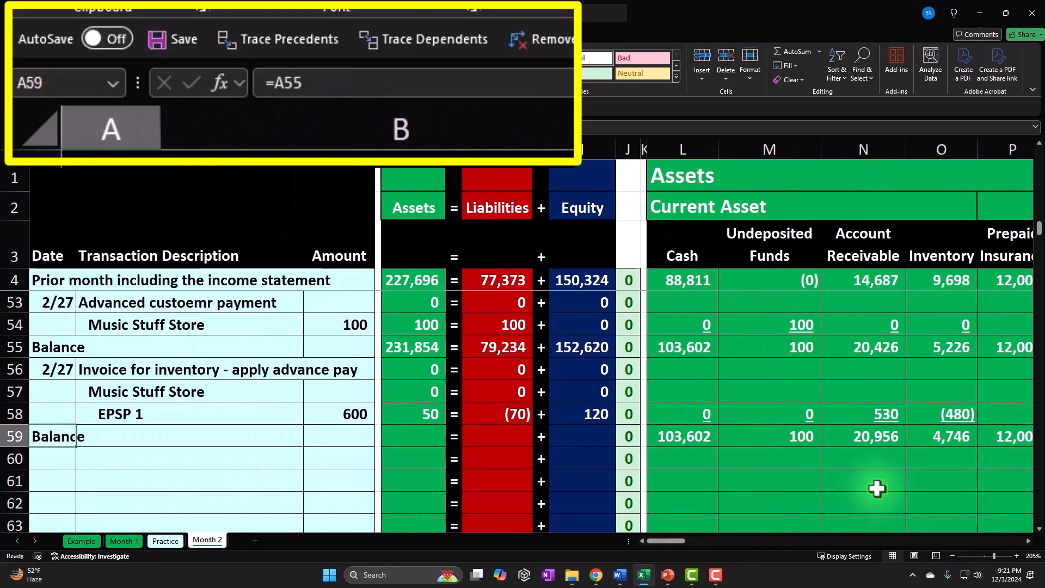
pyautogui.press('Right')
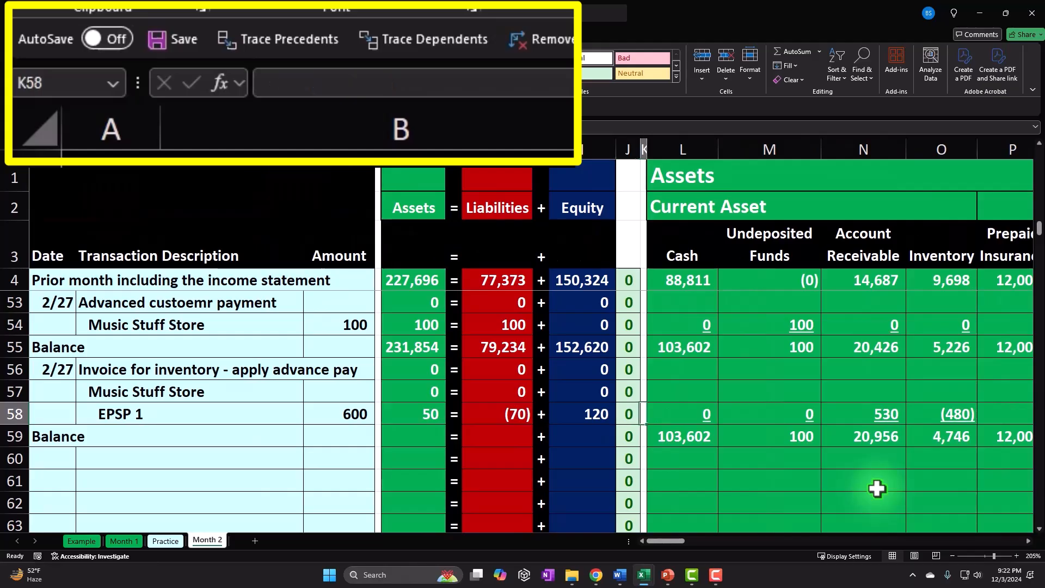
# - Examine the Inventory entry in O58 and the Inventory balance below it in O59
pyautogui.press('Right')
pyautogui.press('Right')
pyautogui.press('Right')
pyautogui.press('Right')
pyautogui.press('Right')
pyautogui.press('Right')
pyautogui.press('Right')
pyautogui.press('Right')
pyautogui.press('Right')
pyautogui.press('Right')
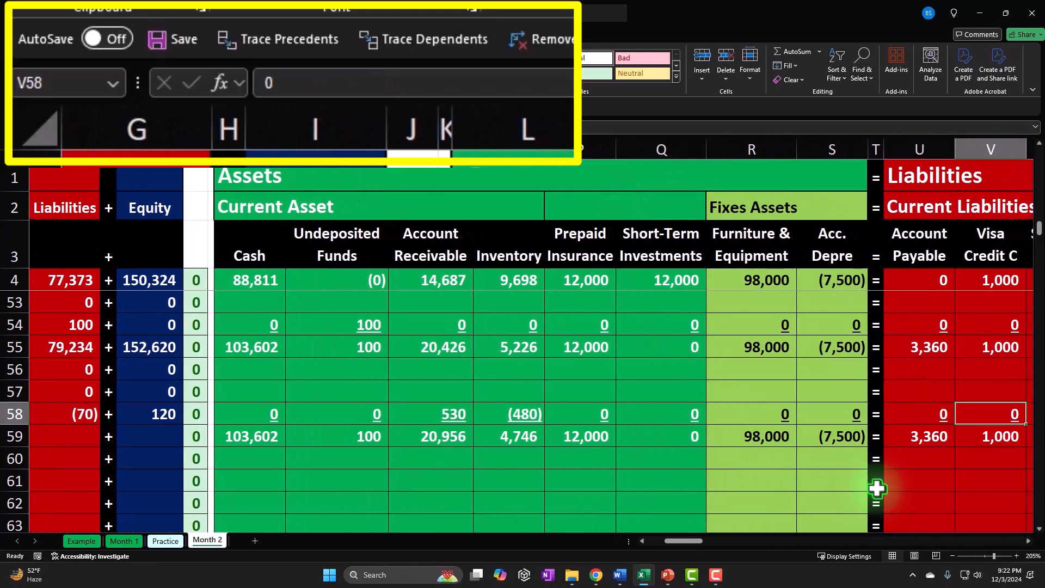
pyautogui.press('Left')
pyautogui.press('Left')
pyautogui.press('Left')
pyautogui.press('Left')
pyautogui.press('Left')
pyautogui.press('Left')
pyautogui.press('Left')
pyautogui.press('Left')
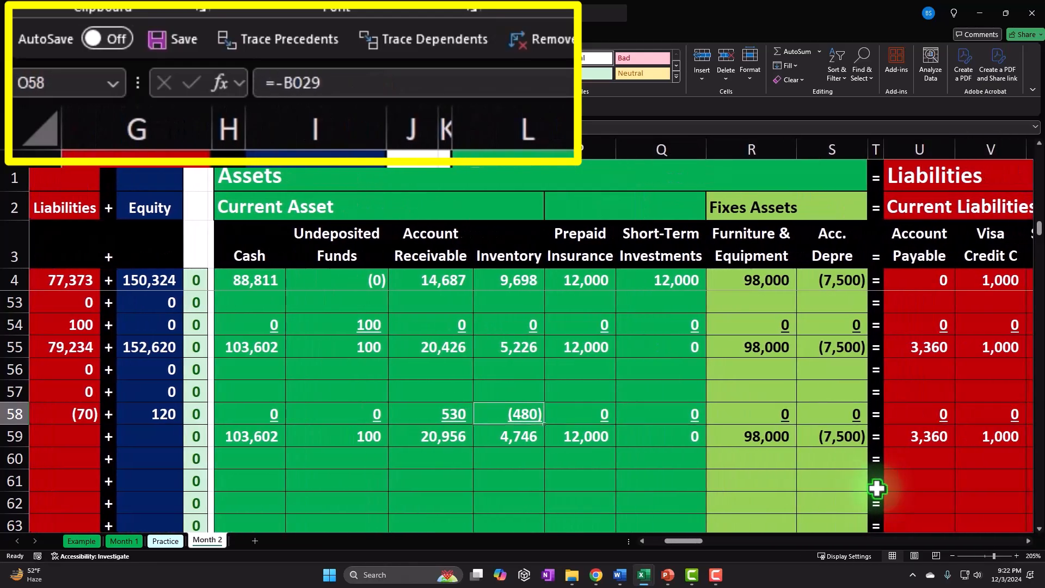
pyautogui.press('Down')
# - Examine the Inventory Subsidiary Ledger total and difference check in BJ1:BK1, beside the Unearned Revenue Subsidiary Ledger
pyautogui.press('Up')
pyautogui.press('Up')
pyautogui.press('Up')
pyautogui.press('Up')
pyautogui.press('Up')
pyautogui.press('Up')
pyautogui.press('Up')
pyautogui.press('Up')
pyautogui.press('Up')
pyautogui.press('Up')
pyautogui.press('Up')
pyautogui.press('Up')
pyautogui.press('Up')
pyautogui.press('Up')
pyautogui.press('Up')
pyautogui.press('Up')
pyautogui.press('Up')
pyautogui.press('Up')
pyautogui.press('Up')
pyautogui.press('Up')
pyautogui.press('Up')
pyautogui.press('Right')
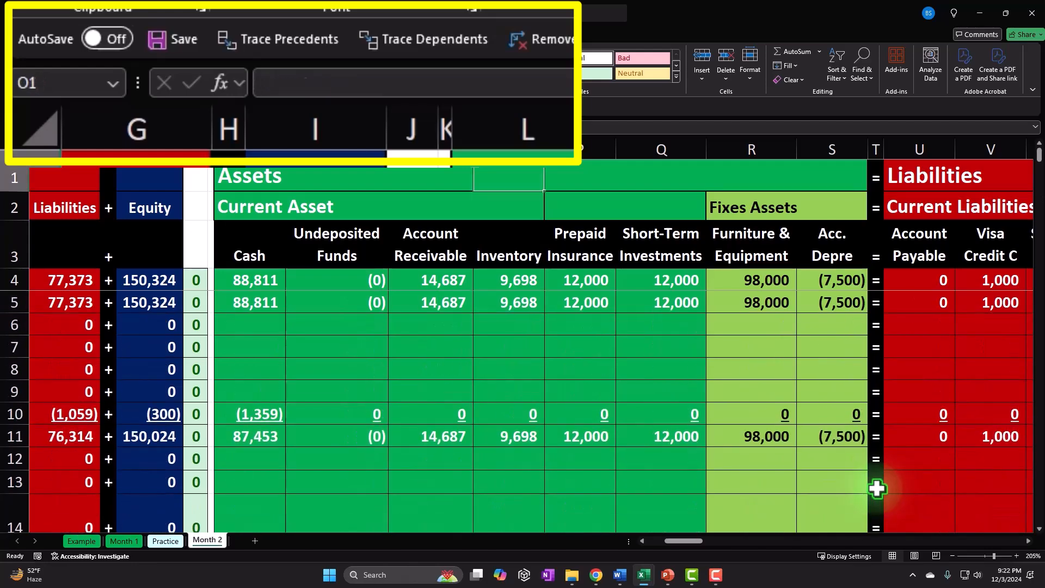
pyautogui.press('Right')
pyautogui.press('Right')
pyautogui.press('Right')
pyautogui.press('Right')
pyautogui.press('Right')
pyautogui.press('Right')
pyautogui.press('Right')
pyautogui.press('Right')
pyautogui.press('Right')
pyautogui.press('Right')
pyautogui.press('Right')
pyautogui.press('Right')
pyautogui.press('Right')
pyautogui.press('Right')
pyautogui.press('Right')
pyautogui.press('Right')
pyautogui.press('Right')
pyautogui.press('Right')
pyautogui.press('Right')
pyautogui.press('Right')
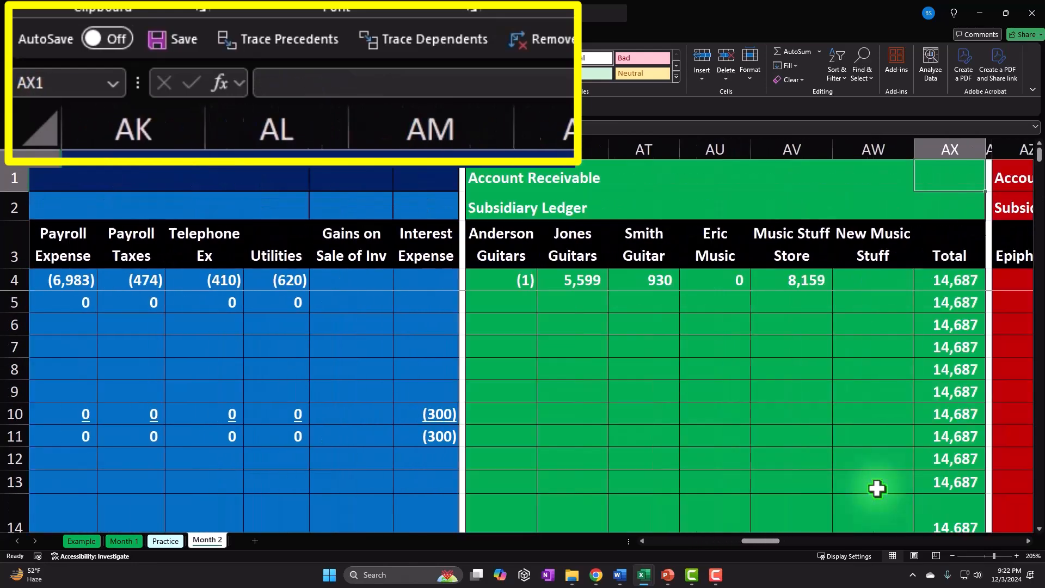
pyautogui.press('Right')
pyautogui.press('Right')
pyautogui.press('Right')
pyautogui.press('Right')
pyautogui.press('Right')
pyautogui.press('Right')
pyautogui.press('Right')
pyautogui.press('Right')
pyautogui.press('Right')
pyautogui.press('Right')
pyautogui.press('Right')
pyautogui.press('Right')
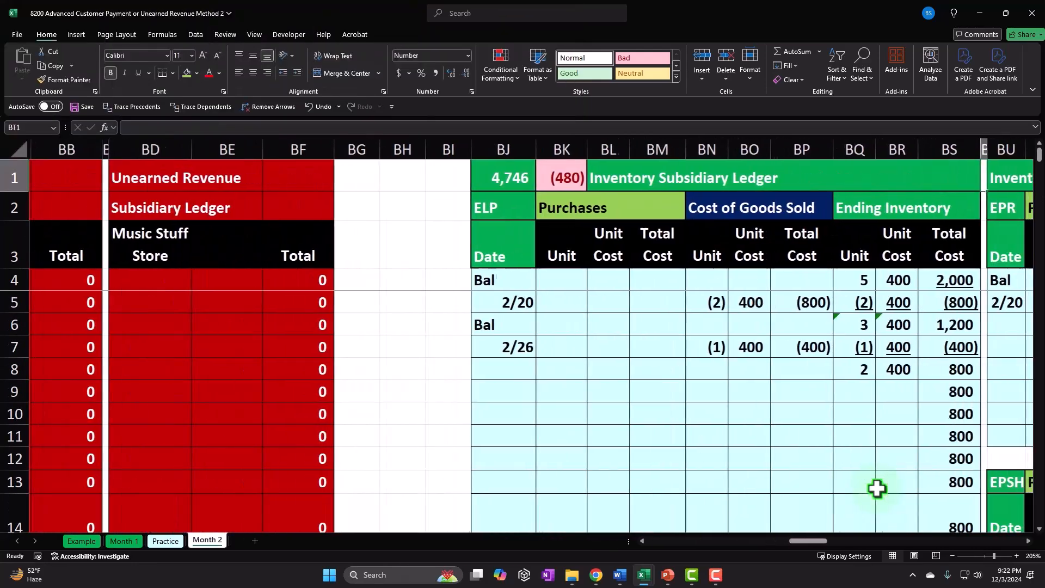
pyautogui.click(425, 418)
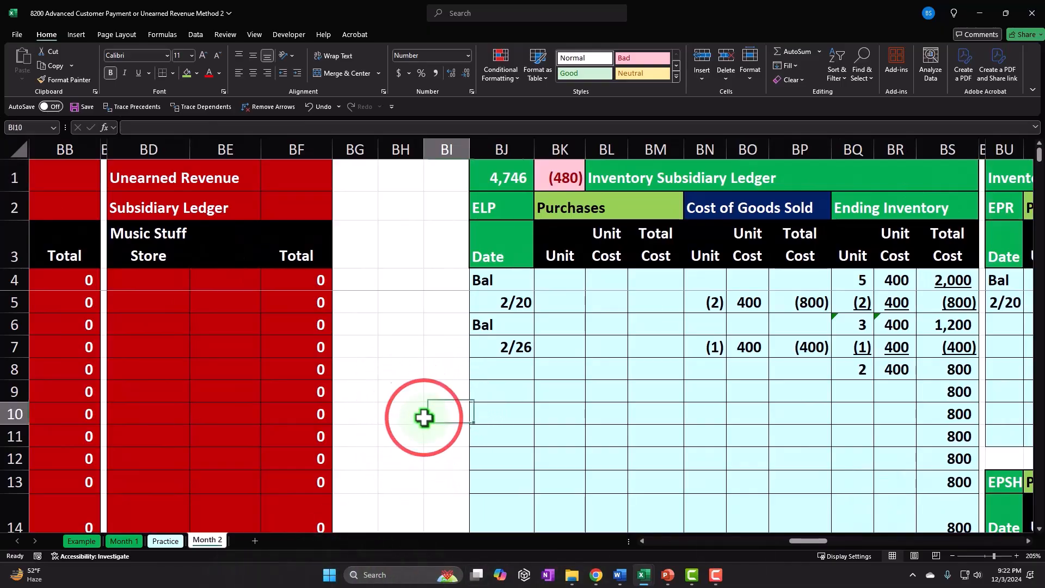
pyautogui.scroll(-4, 422, 422)
pyautogui.scroll(4, 422, 422)
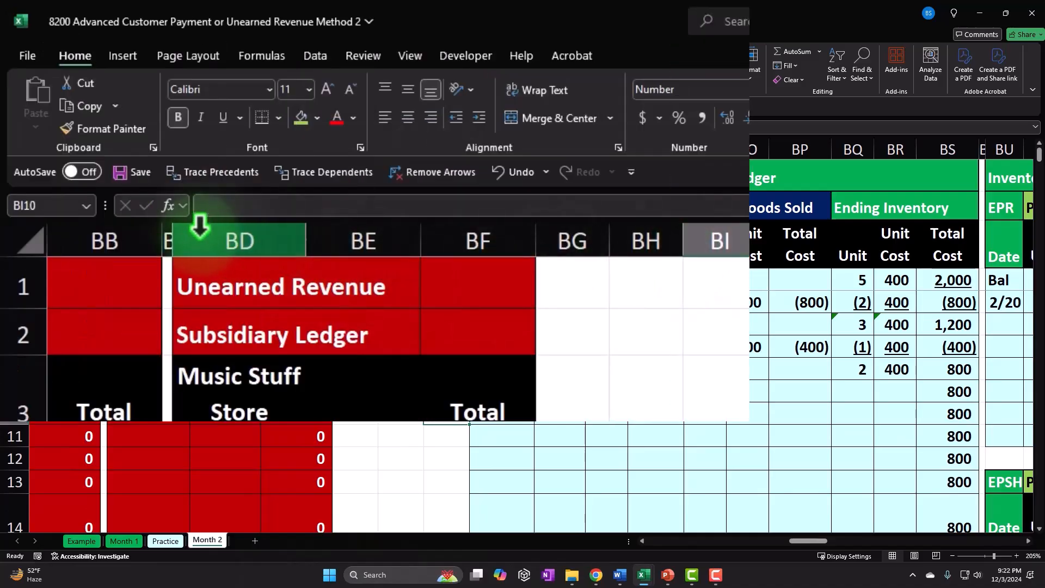
# - Copy the formatting and width of narrow spacer column BC onto column BI, just before the Inventory Subsidiary Ledger
pyautogui.click(166, 240)
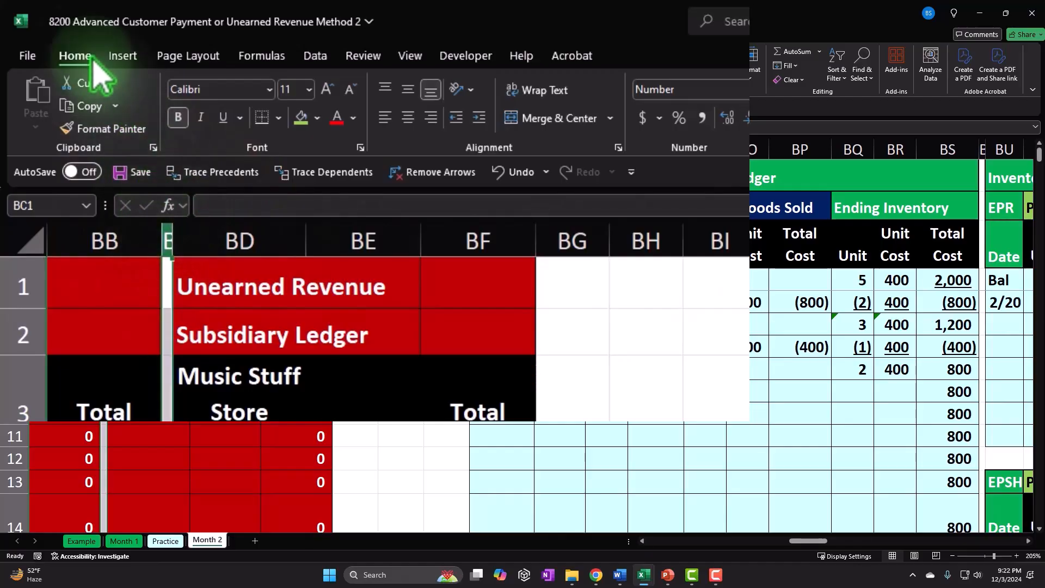
pyautogui.click(87, 138)
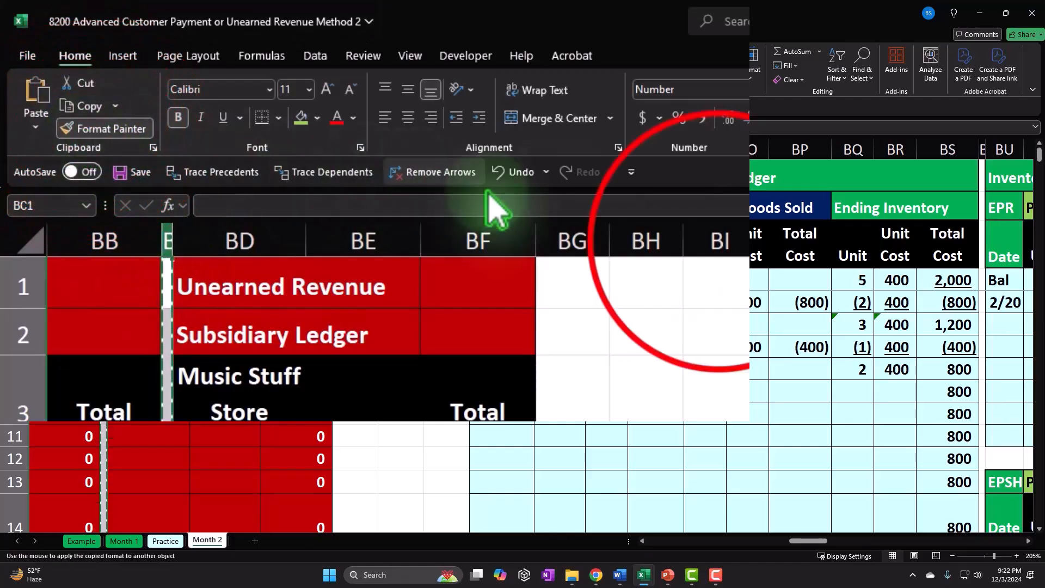
pyautogui.click(716, 240)
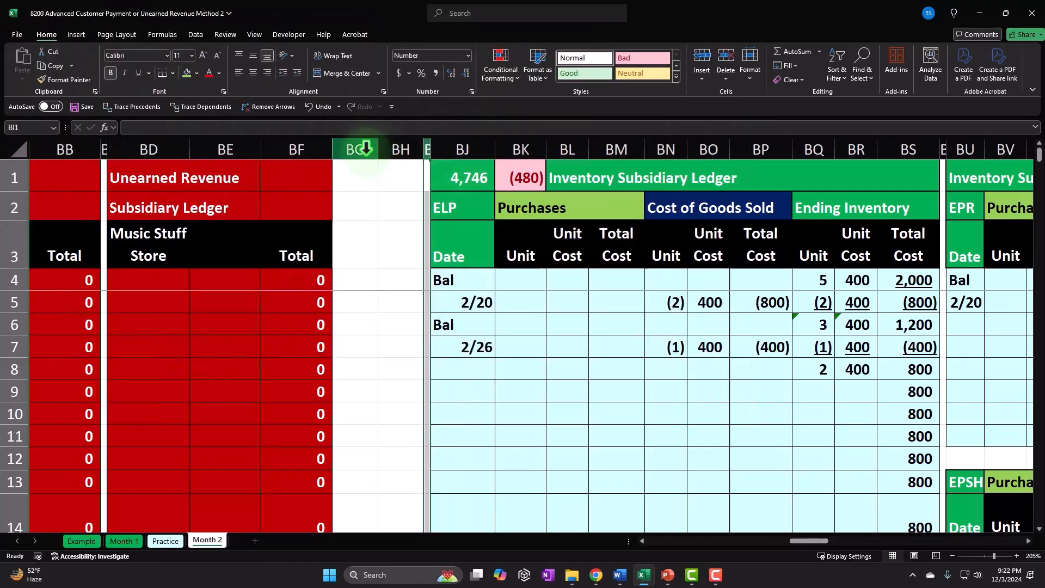
# - Delete the empty columns BG and BH between the Unearned Revenue and Inventory subsidiary ledgers
pyautogui.moveTo(359, 146); pyautogui.dragTo(388, 154)
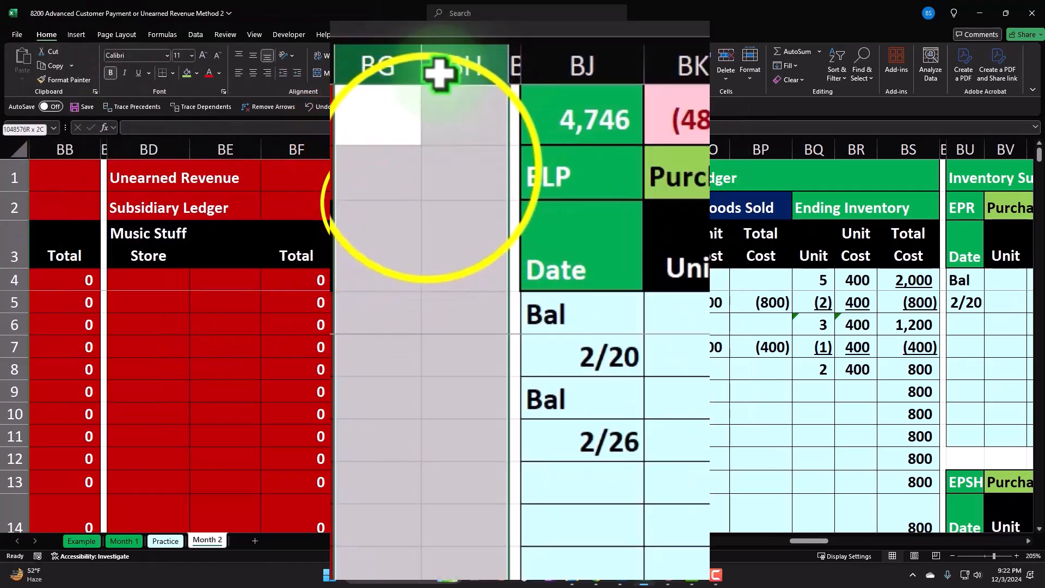
pyautogui.rightClick(382, 203)
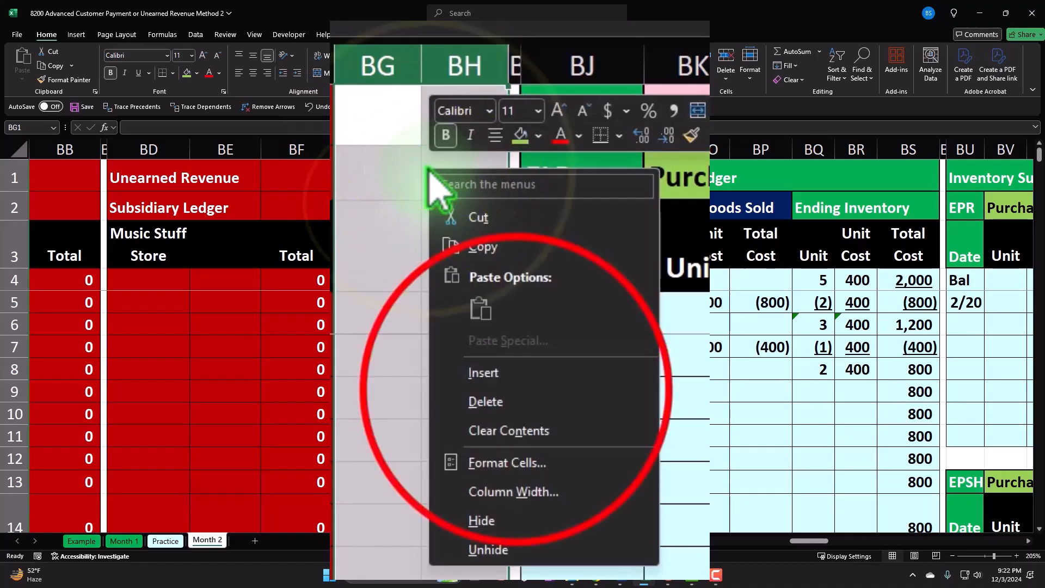
pyautogui.click(522, 401)
# - Repoint the Inventory Subsidiary Ledger's difference check in BI1 to the Inventory balance after the EPSP 1 invoice, as =BH1-O59
pyautogui.doubleClick(467, 98)
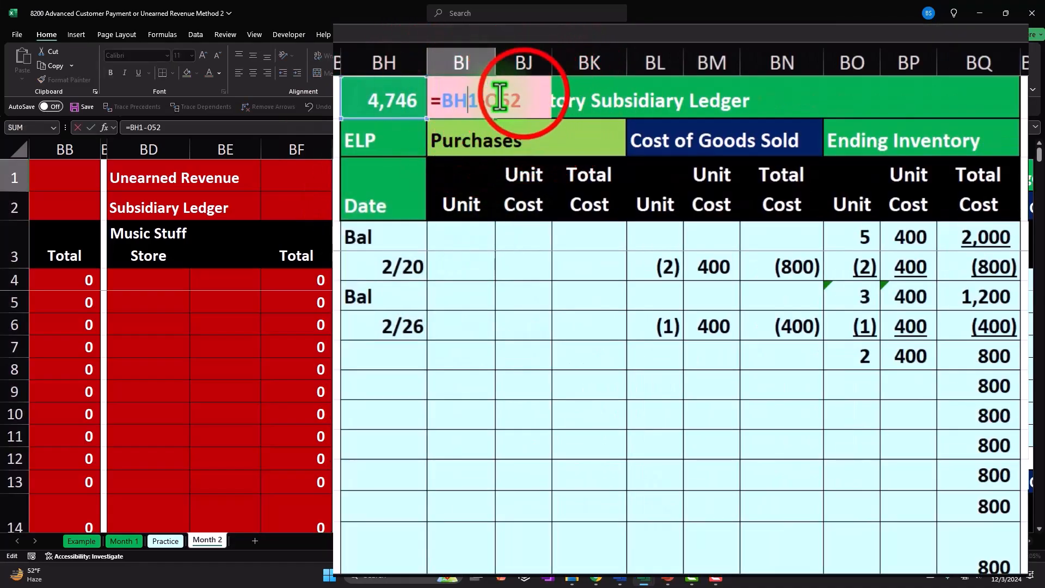
pyautogui.press('BackSpace')
pyautogui.press('BackSpace')
pyautogui.press('BackSpace')
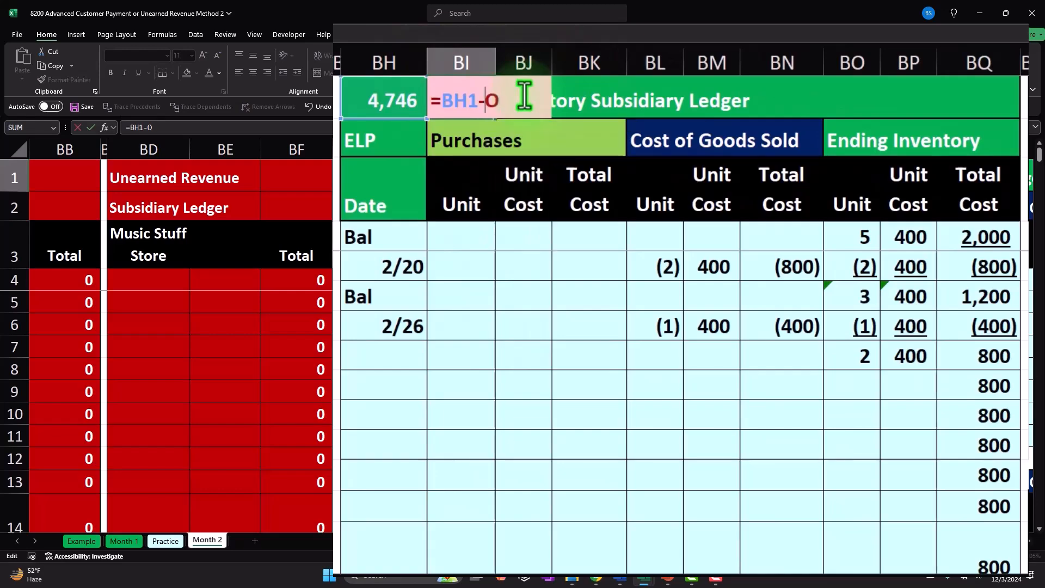
pyautogui.click(431, 270)
pyautogui.press('Left')
pyautogui.press('Left')
pyautogui.press('Left')
pyautogui.press('Left')
pyautogui.press('Left')
pyautogui.press('Left')
pyautogui.press('Left')
pyautogui.press('Left')
pyautogui.press('Left')
pyautogui.press('Left')
pyautogui.press('Left')
pyautogui.press('Left')
pyautogui.press('Left')
pyautogui.press('Left')
pyautogui.press('Left')
pyautogui.press('Left')
pyautogui.press('Left')
pyautogui.press('Left')
pyautogui.press('Left')
pyautogui.press('Left')
pyautogui.press('Left')
pyautogui.press('Left')
pyautogui.press('Left')
pyautogui.press('Left')
pyautogui.press('Left')
pyautogui.press('Left')
pyautogui.press('Left')
pyautogui.press('Left')
pyautogui.press('Left')
pyautogui.press('Left')
pyautogui.press('Left')
pyautogui.press('Left')
pyautogui.press('Left')
pyautogui.press('Left')
pyautogui.press('Left')
pyautogui.press('Left')
pyautogui.press('Left')
pyautogui.press('Left')
pyautogui.press('Left')
pyautogui.press('Left')
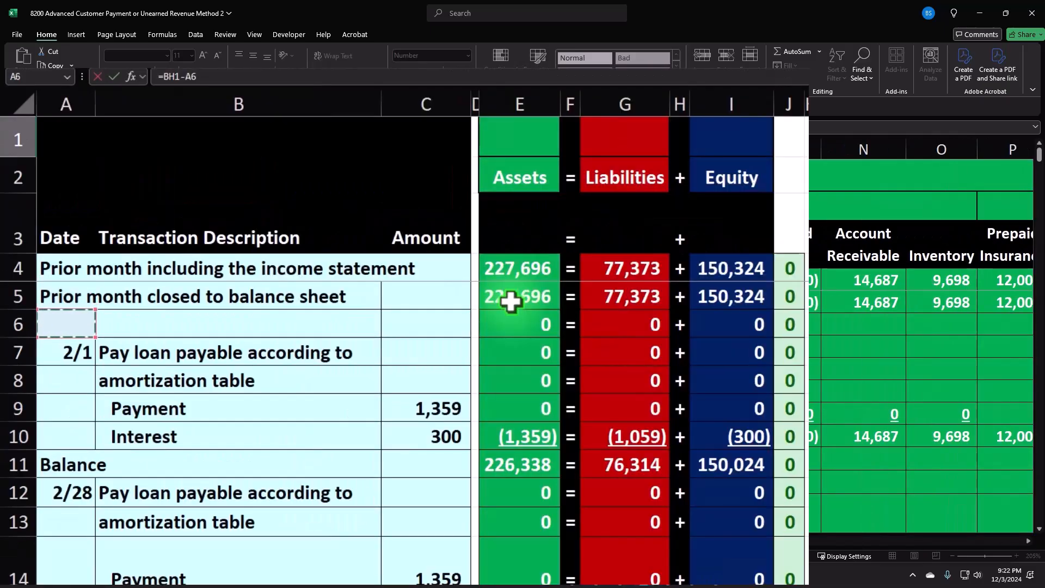
pyautogui.press('Down')
pyautogui.press('Down')
pyautogui.press('Down')
pyautogui.press('Down')
pyautogui.press('Down')
pyautogui.press('Down')
pyautogui.press('Down')
pyautogui.press('Down')
pyautogui.press('Down')
pyautogui.press('Down')
pyautogui.press('Down')
pyautogui.press('Down')
pyautogui.press('Down')
pyautogui.press('Down')
pyautogui.press('Down')
pyautogui.press('Down')
pyautogui.press('Down')
pyautogui.press('Down')
pyautogui.press('Down')
pyautogui.press('Down')
pyautogui.press('Down')
pyautogui.press('Down')
pyautogui.press('Down')
pyautogui.press('Down')
pyautogui.press('Down')
pyautogui.press('Down')
pyautogui.press('Down')
pyautogui.press('Down')
pyautogui.press('Down')
pyautogui.press('Down')
pyautogui.press('Down')
pyautogui.press('Down')
pyautogui.press('Down')
pyautogui.press('Down')
pyautogui.press('Down')
pyautogui.press('Down')
pyautogui.press('Down')
pyautogui.press('Down')
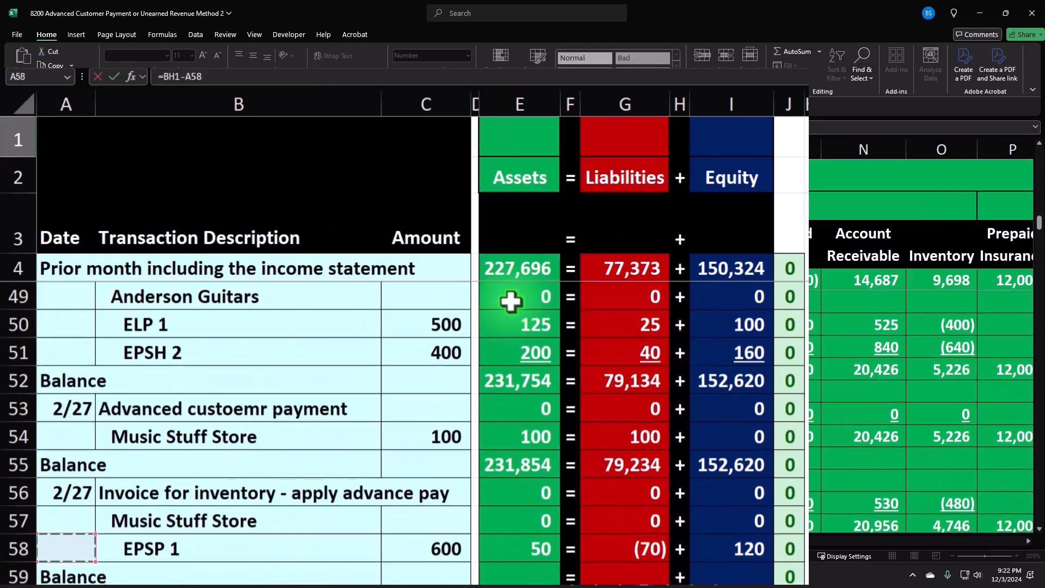
pyautogui.press('Down')
pyautogui.press('Down')
pyautogui.press('Down')
pyautogui.press('Down')
pyautogui.press('Down')
pyautogui.press('Down')
pyautogui.press('Down')
pyautogui.press('Up')
pyautogui.press('Up')
pyautogui.press('Up')
pyautogui.press('Up')
pyautogui.press('Up')
pyautogui.press('Up')
pyautogui.press('Up')
pyautogui.press('Up')
pyautogui.press('Right')
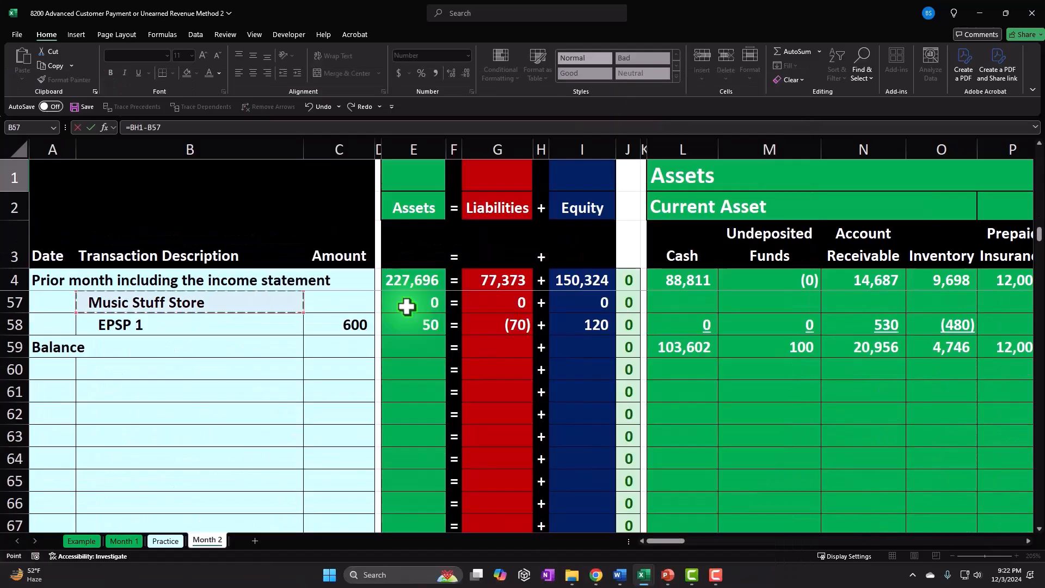
pyautogui.press('Right')
pyautogui.press('Right')
pyautogui.press('Down')
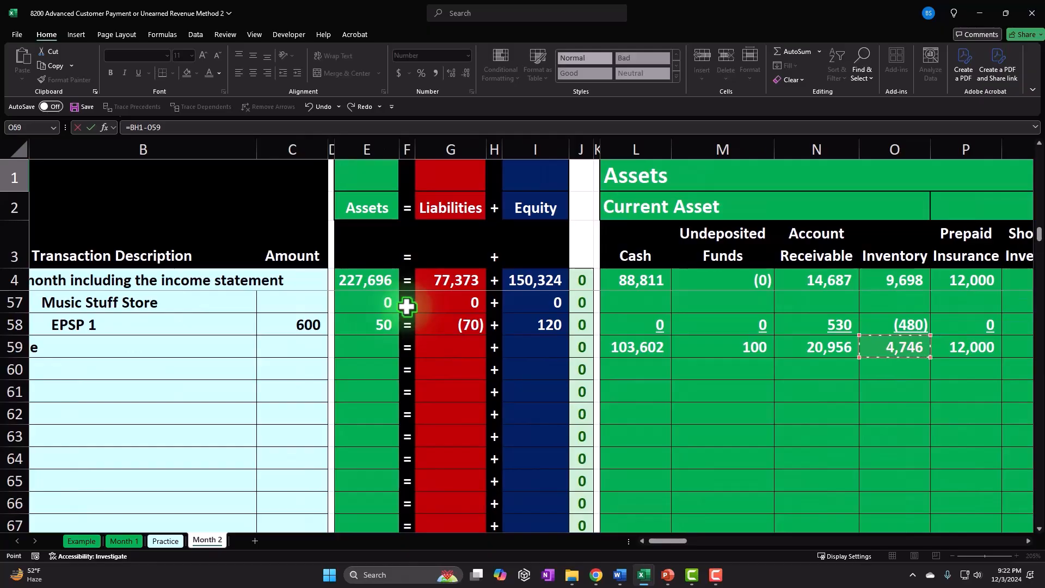
pyautogui.press('Return')
# - Examine the Inventory Subsidiary Ledger's total formula in BH1 and the difference check beside it in BI1
pyautogui.press('Right')
pyautogui.press('Right')
pyautogui.press('Right')
pyautogui.press('Right')
pyautogui.press('Right')
pyautogui.press('Right')
pyautogui.press('Right')
pyautogui.press('Right')
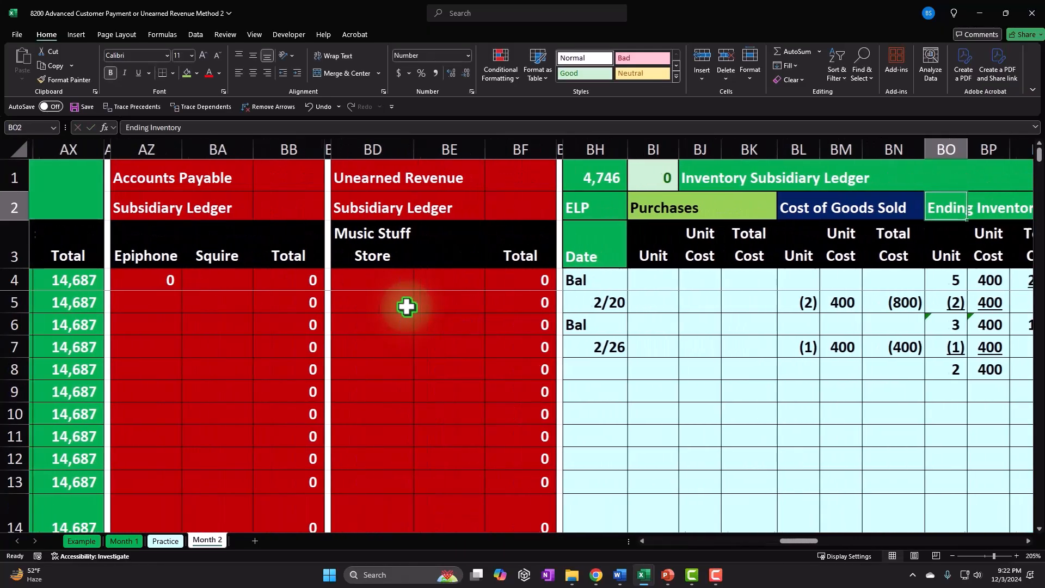
pyautogui.press('F2')
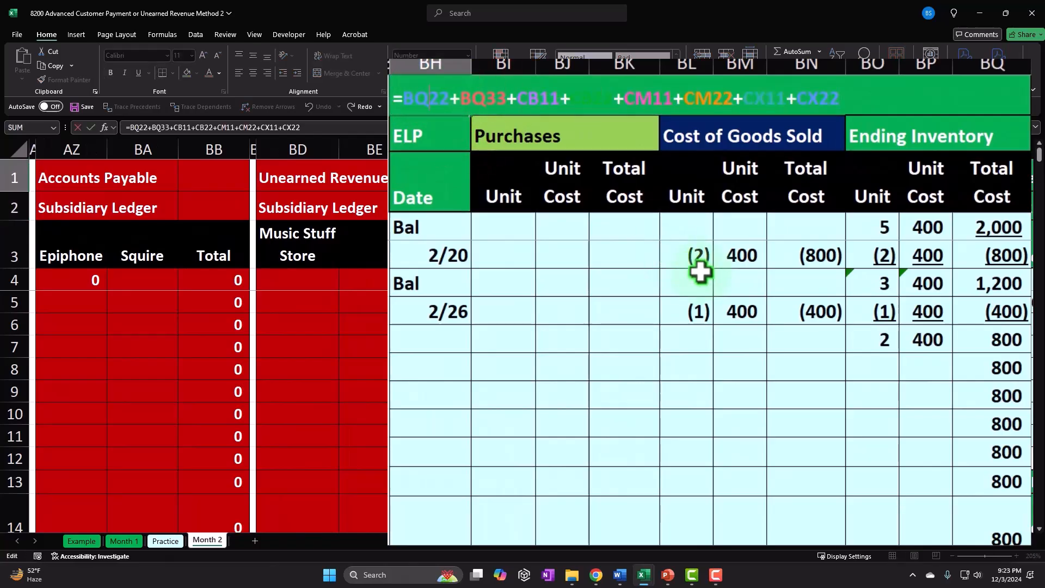
pyautogui.scroll(-4, 707, 290)
pyautogui.scroll(4, 712, 291)
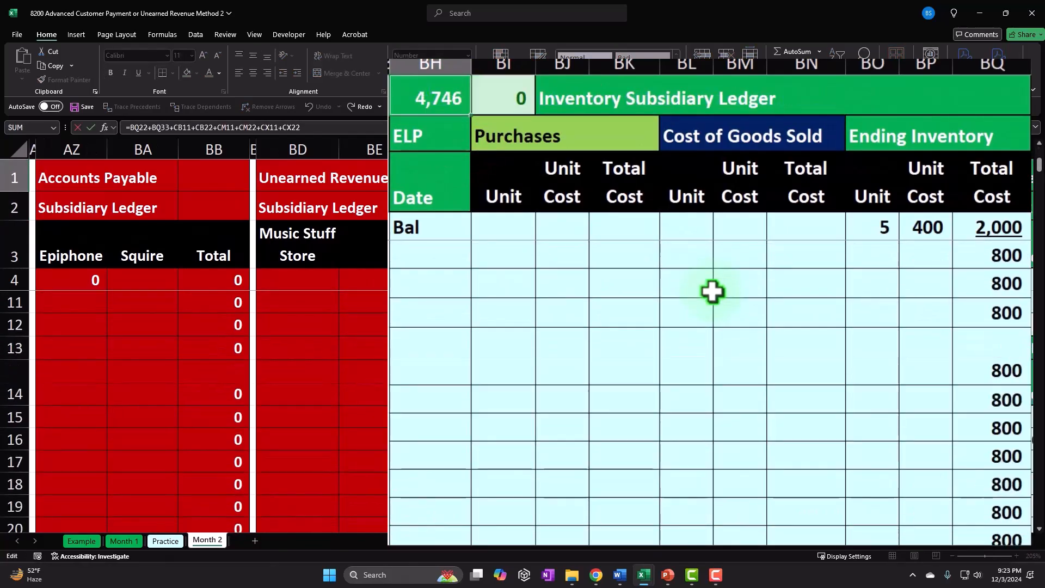
pyautogui.press('Return')
pyautogui.press('Up')
pyautogui.press('Right')
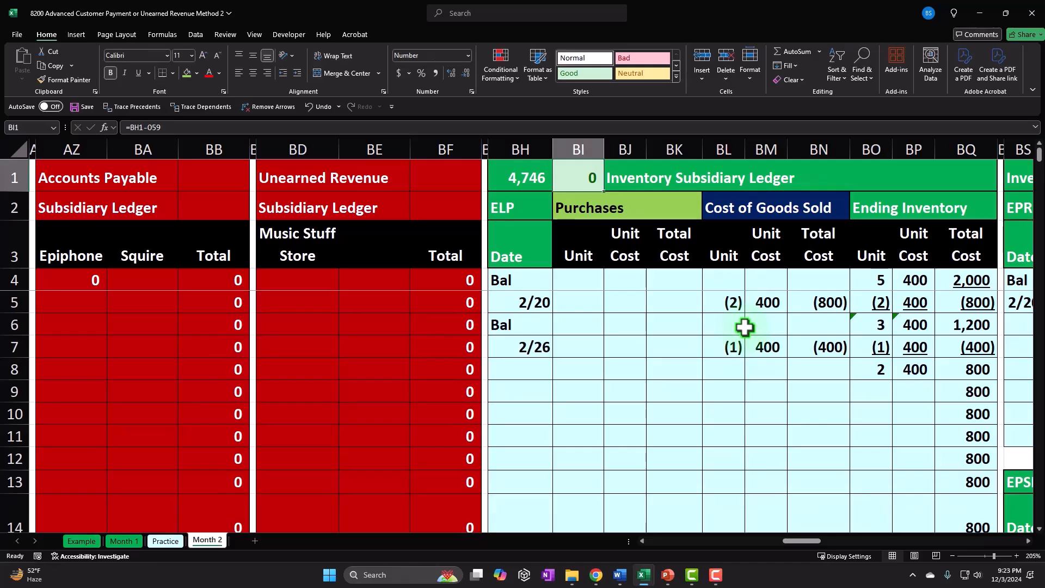
# - Fill the Assets, Liabilities and Equity total formulas in E58:I58 down one row into the Balance row 59
pyautogui.press('Left')
pyautogui.press('Left')
pyautogui.press('Left')
pyautogui.press('Left')
pyautogui.press('Left')
pyautogui.press('Left')
pyautogui.press('Left')
pyautogui.press('Left')
pyautogui.press('Left')
pyautogui.press('Left')
pyautogui.press('Left')
pyautogui.press('Left')
pyautogui.press('Left')
pyautogui.press('Left')
pyautogui.press('Left')
pyautogui.press('Left')
pyautogui.press('Left')
pyautogui.press('Left')
pyautogui.press('Left')
pyautogui.press('Left')
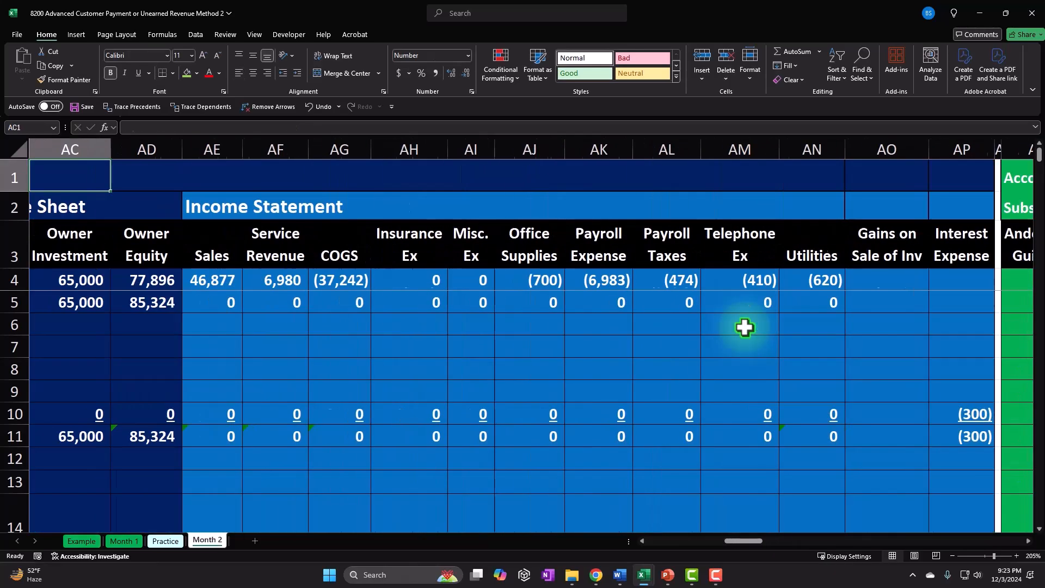
pyautogui.press('Left')
pyautogui.press('Left')
pyautogui.press('Left')
pyautogui.press('Left')
pyautogui.press('Left')
pyautogui.press('Left')
pyautogui.press('Left')
pyautogui.press('Left')
pyautogui.press('Left')
pyautogui.press('Left')
pyautogui.press('Left')
pyautogui.press('Left')
pyautogui.press('Left')
pyautogui.press('Left')
pyautogui.press('Left')
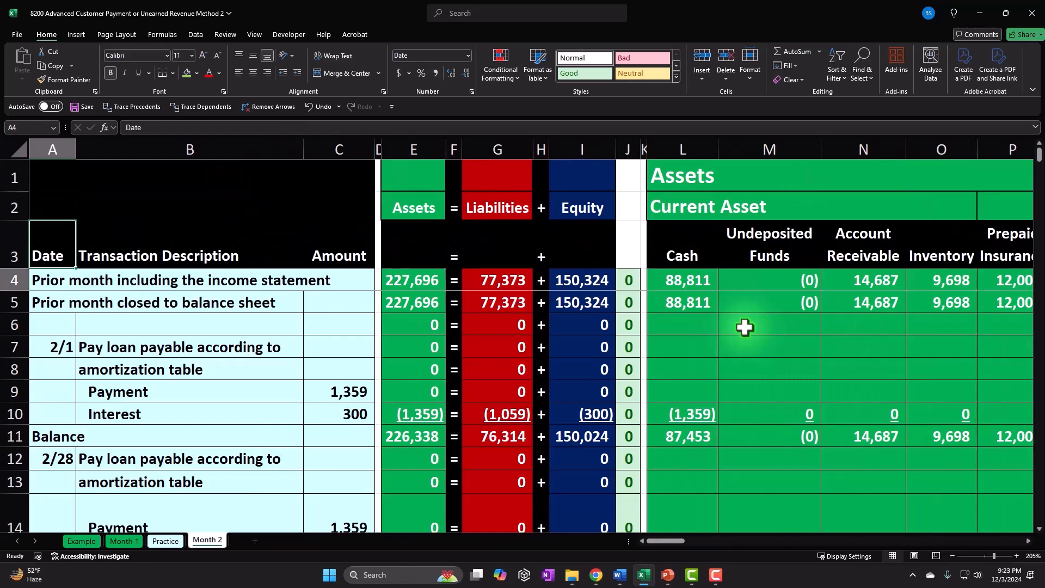
pyautogui.press('Down')
pyautogui.press('Down')
pyautogui.press('Down')
pyautogui.press('Down')
pyautogui.press('Down')
pyautogui.press('Down')
pyautogui.press('Down')
pyautogui.press('Down')
pyautogui.press('Down')
pyautogui.press('Down')
pyautogui.press('Down')
pyautogui.press('Down')
pyautogui.press('Down')
pyautogui.press('Down')
pyautogui.press('Down')
pyautogui.press('Down')
pyautogui.press('Down')
pyautogui.press('Down')
pyautogui.press('Down')
pyautogui.press('Down')
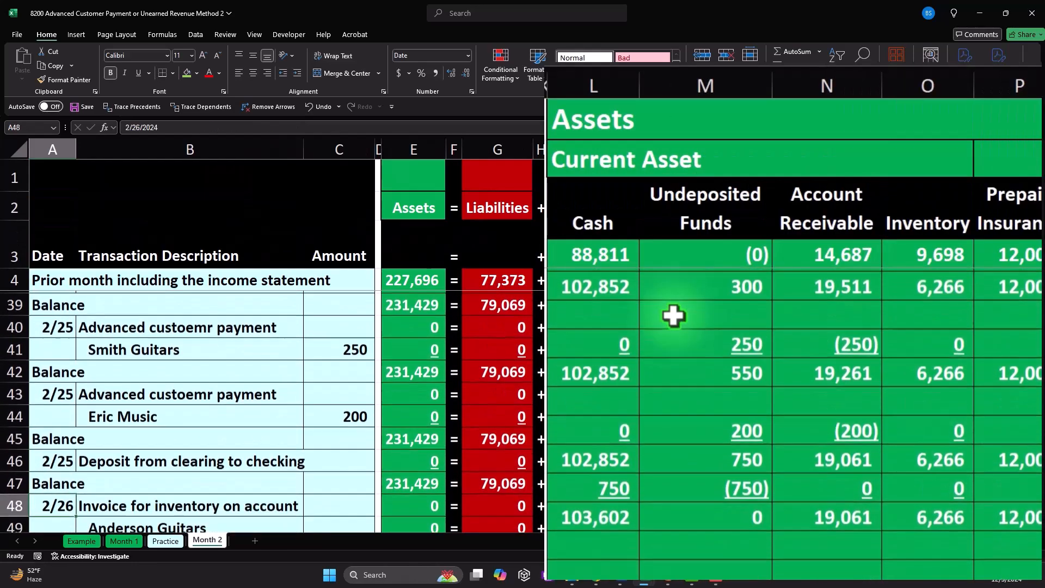
pyautogui.press('Down')
pyautogui.press('Down')
pyautogui.press('Down')
pyautogui.press('Down')
pyautogui.press('Down')
pyautogui.press('Down')
pyautogui.press('Down')
pyautogui.press('Down')
pyautogui.press('Down')
pyautogui.press('Down')
pyautogui.press('Down')
pyautogui.press('Down')
pyautogui.press('Down')
pyautogui.press('Down')
pyautogui.press('Up')
pyautogui.press('Right')
pyautogui.press('Right')
pyautogui.press('Right')
pyautogui.press('Right')
pyautogui.press('Right')
pyautogui.press('Right')
pyautogui.press('Right')
pyautogui.press('Right')
pyautogui.press('Right')
pyautogui.press('Right')
pyautogui.press('Right')
pyautogui.press('Right')
pyautogui.press('Right')
pyautogui.press('Right')
pyautogui.press('Right')
pyautogui.press('Right')
pyautogui.press('Right')
pyautogui.press('Right')
pyautogui.press('Right')
pyautogui.press('Right')
pyautogui.press('Left')
pyautogui.press('Left')
pyautogui.press('Left')
pyautogui.press('Left')
pyautogui.press('Left')
pyautogui.press('Left')
pyautogui.press('Left')
pyautogui.press('Left')
pyautogui.press('Left')
pyautogui.press('Left')
pyautogui.press('Left')
pyautogui.press('Left')
pyautogui.press('Left')
pyautogui.press('Left')
pyautogui.press('Left')
pyautogui.press('Left')
pyautogui.press('Left')
pyautogui.press('Left')
pyautogui.press('Left')
pyautogui.press('Left')
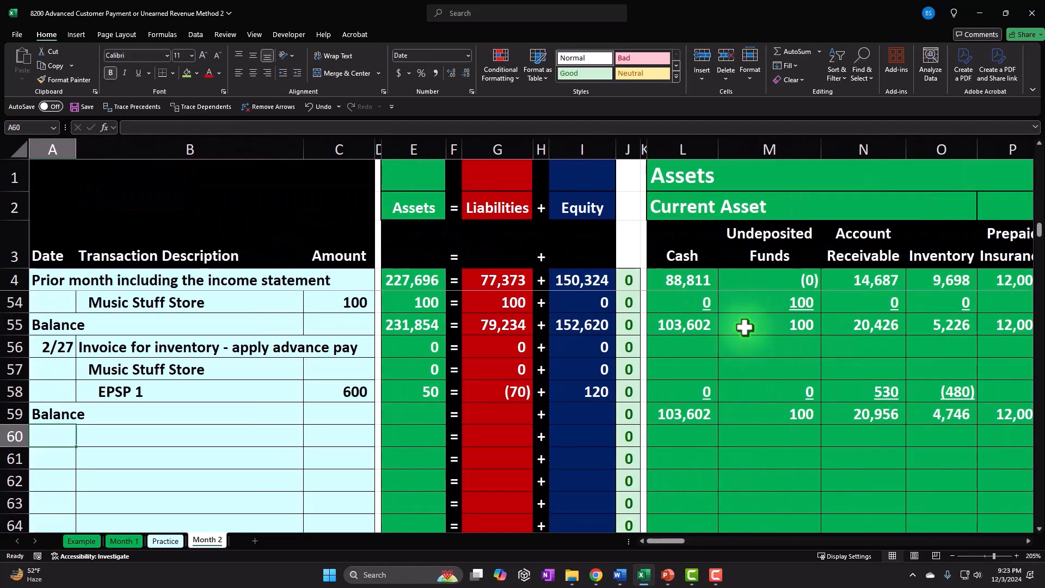
pyautogui.click(424, 390)
pyautogui.moveTo(451, 379); pyautogui.dragTo(716, 436)
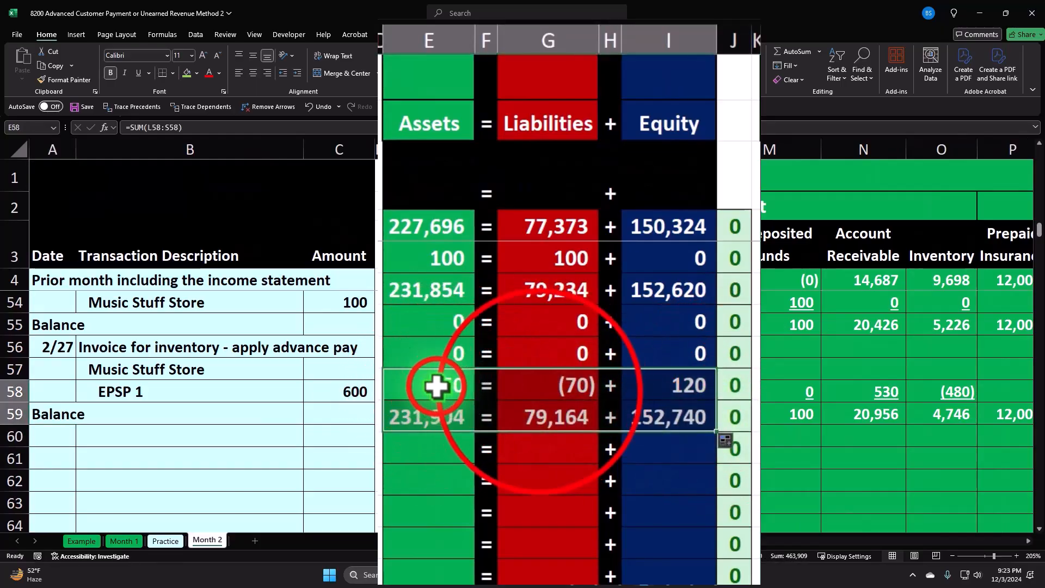
# - Underline the Assets, Liabilities and Equity totals of the EPSP 1 invoice in cells E58, G58 and I58
pyautogui.click(436, 386)
pyautogui.keyDown('ctrl'); pyautogui.click(534, 388); pyautogui.keyUp('ctrl')
pyautogui.keyDown('ctrl'); pyautogui.click(664, 384); pyautogui.keyUp('ctrl')
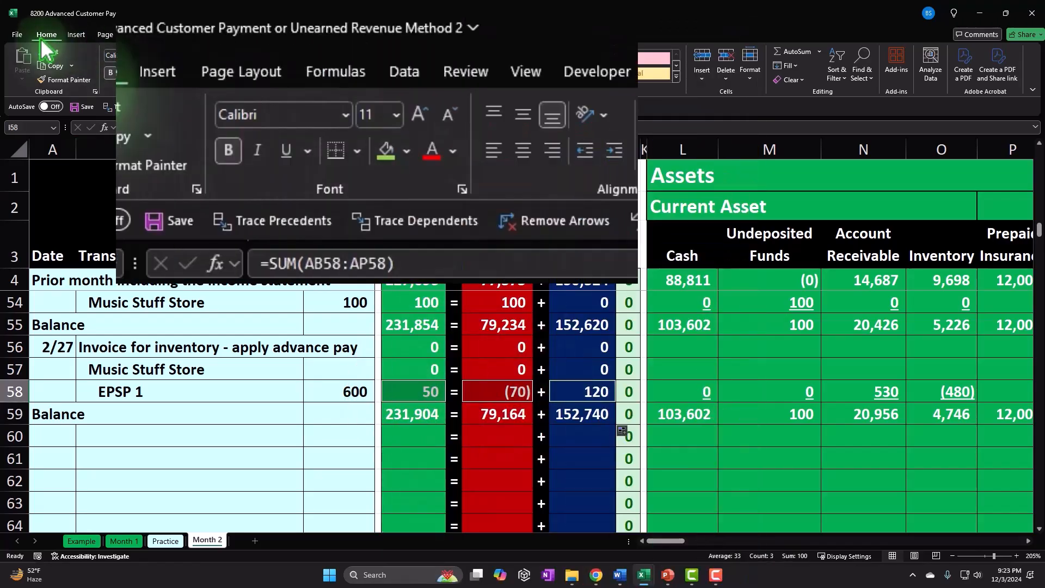
pyautogui.click(283, 151)
pyautogui.click(356, 412)
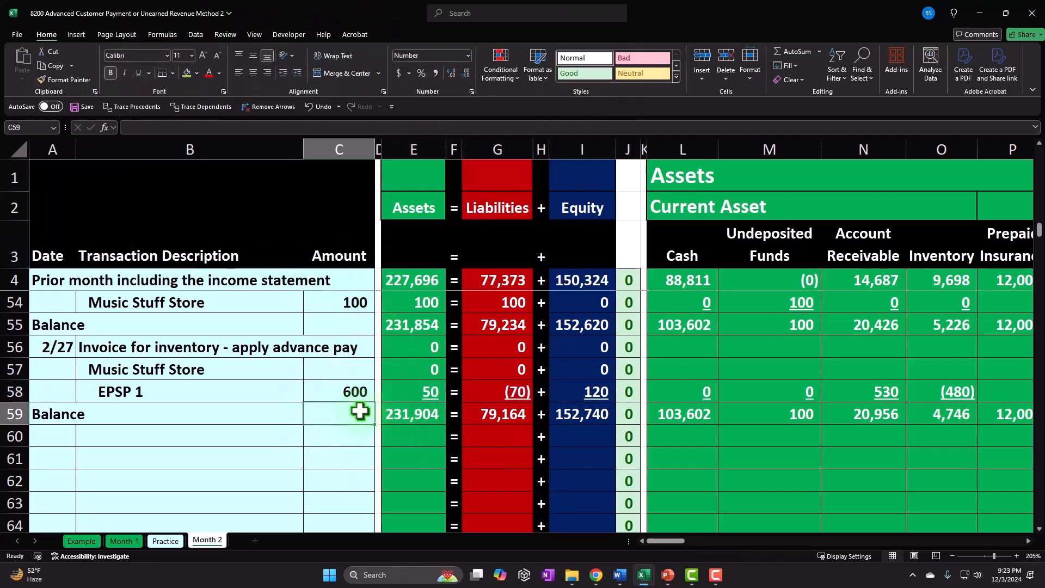
# - Review the balances in row 59 across the asset, liability, equity and income statement accounts through Interest Expense
pyautogui.press('Right')
pyautogui.press('Right')
pyautogui.press('Right')
pyautogui.press('Right')
pyautogui.press('Right')
pyautogui.press('Right')
pyautogui.press('Right')
pyautogui.press('Right')
pyautogui.press('Right')
pyautogui.press('Right')
pyautogui.press('Right')
pyautogui.press('Right')
pyautogui.press('Right')
pyautogui.press('Right')
pyautogui.press('Right')
pyautogui.press('Right')
pyautogui.press('Right')
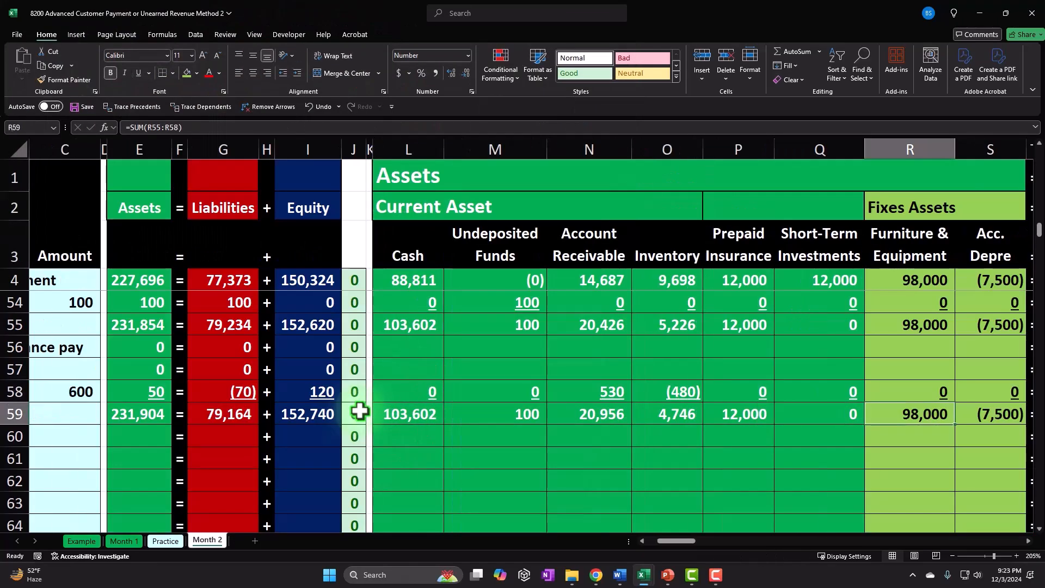
pyautogui.press('Right')
pyautogui.press('Right')
pyautogui.press('Right')
pyautogui.press('Right')
pyautogui.press('Right')
pyautogui.press('Right')
pyautogui.press('Right')
pyautogui.press('Right')
pyautogui.press('Right')
pyautogui.press('Right')
pyautogui.press('Right')
pyautogui.press('Right')
pyautogui.press('Right')
pyautogui.press('Right')
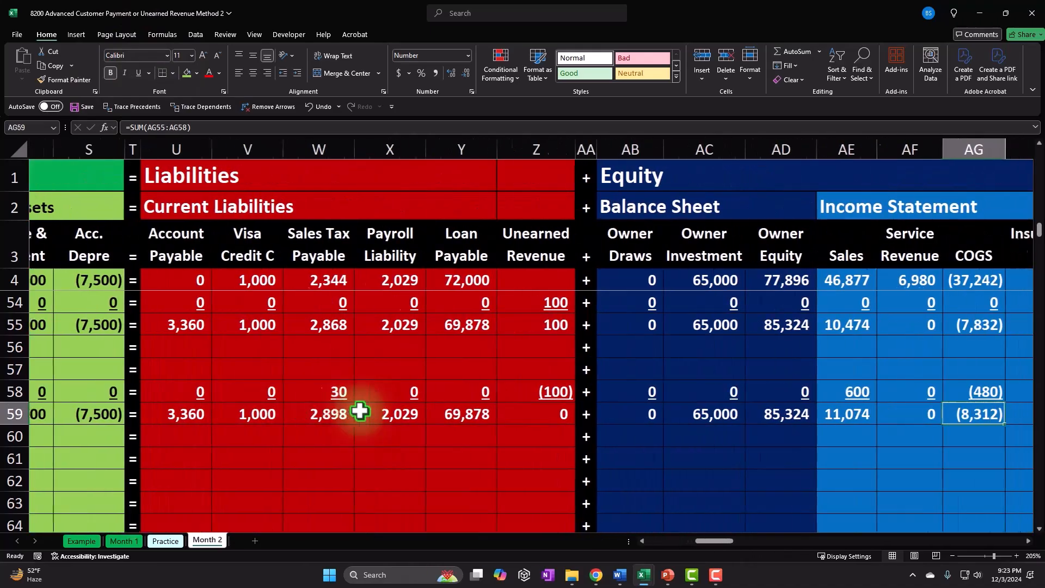
pyautogui.press('Right')
pyautogui.press('Right')
pyautogui.press('Right')
pyautogui.press('Right')
pyautogui.press('Right')
pyautogui.press('Right')
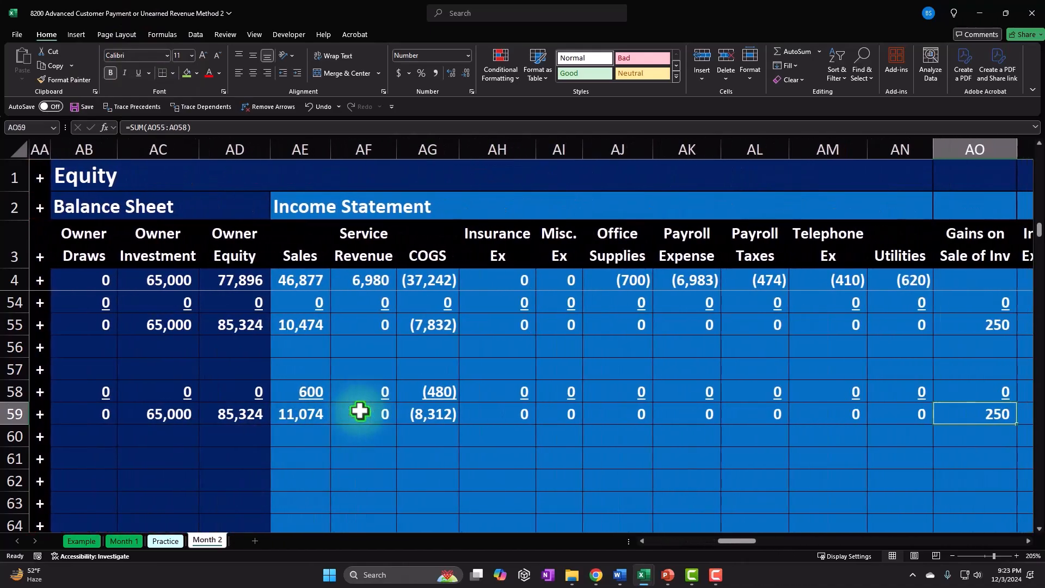
pyautogui.press('Right')
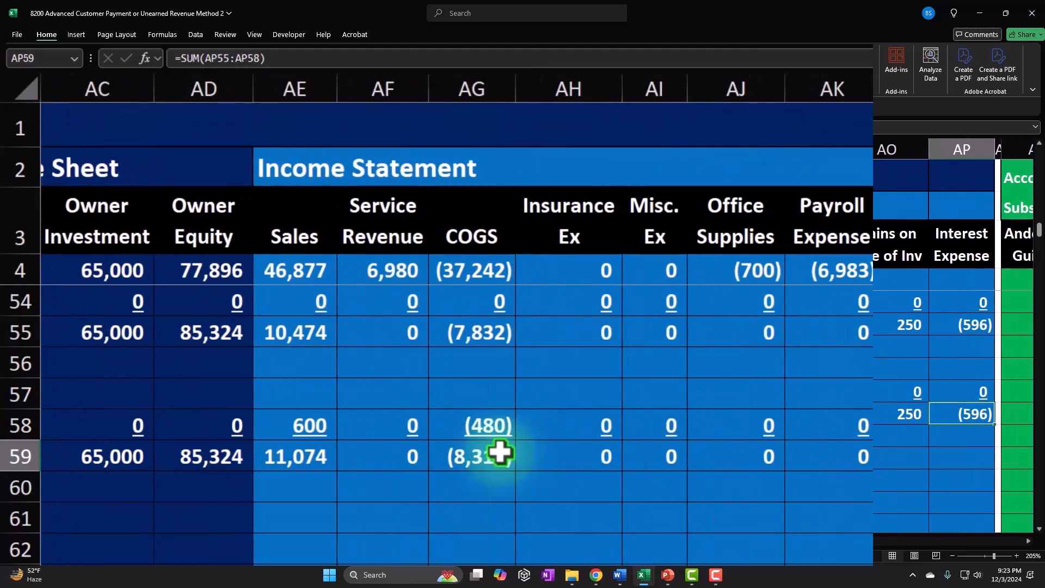
# - Check the combined sum of the income statement amounts in AE59:AP59 and the prior-month amounts in AE4:AP4
pyautogui.moveTo(294, 456); pyautogui.dragTo(968, 413)
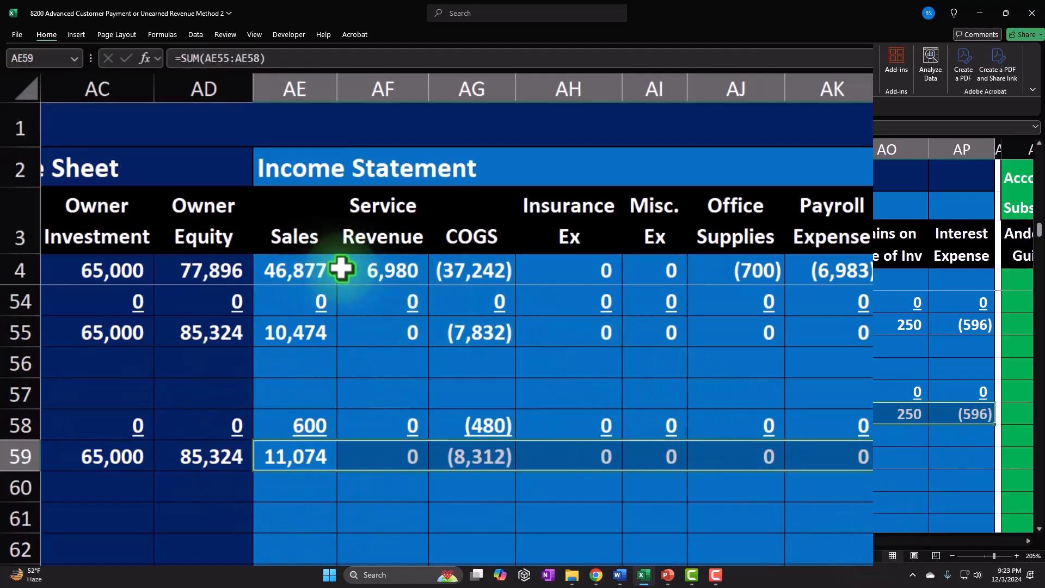
pyautogui.click(312, 269)
pyautogui.moveTo(313, 268); pyautogui.dragTo(942, 281)
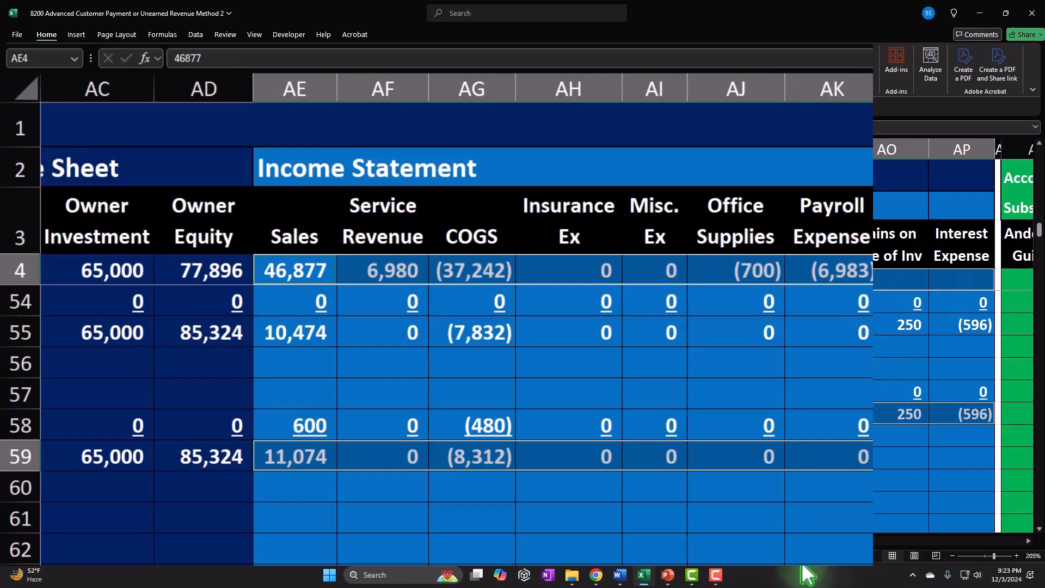
pyautogui.click(736, 478)
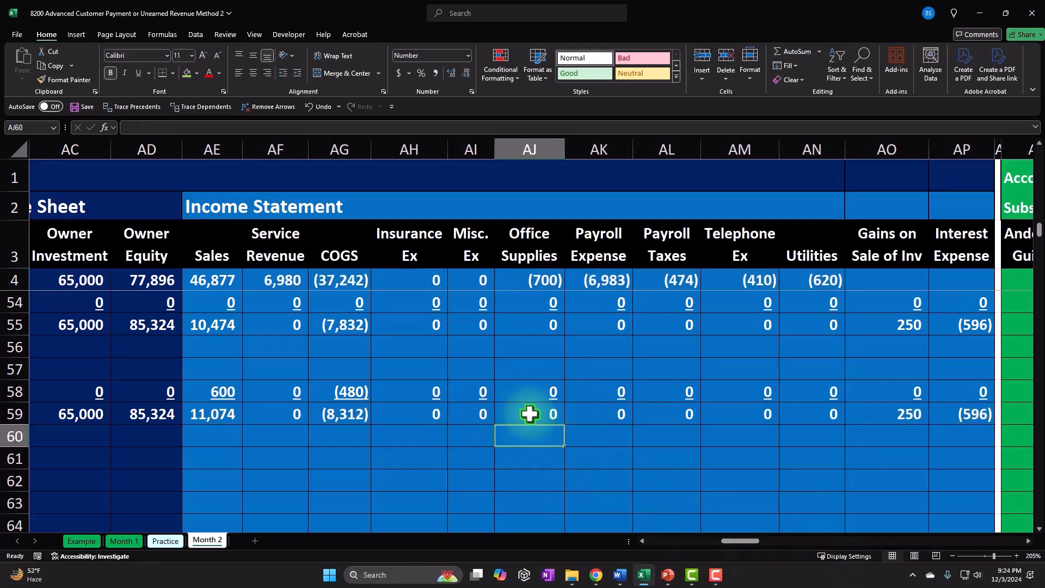
# - Return to the transaction descriptions and select cell B59 in the Balance row below the EPSP 1 invoice
pyautogui.press('Left')
pyautogui.press('Left')
pyautogui.press('Left')
pyautogui.press('Left')
pyautogui.press('Left')
pyautogui.press('Left')
pyautogui.press('Left')
pyautogui.press('Left')
pyautogui.press('Left')
pyautogui.press('Left')
pyautogui.press('Left')
pyautogui.press('Left')
pyautogui.press('Left')
pyautogui.press('Left')
pyautogui.press('Left')
pyautogui.press('Left')
pyautogui.press('Left')
pyautogui.press('Left')
pyautogui.press('Left')
pyautogui.press('Left')
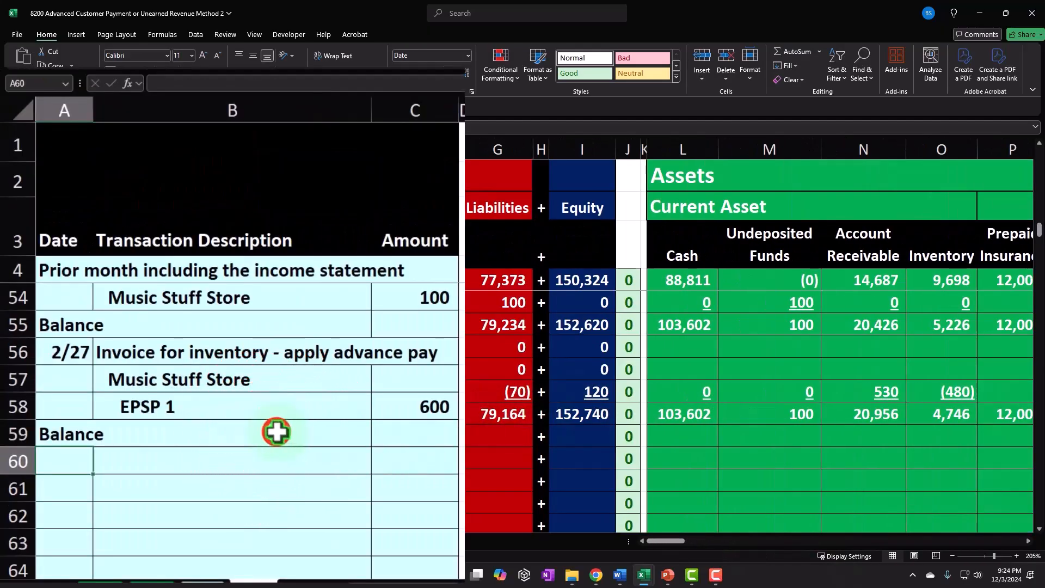
pyautogui.click(226, 413)
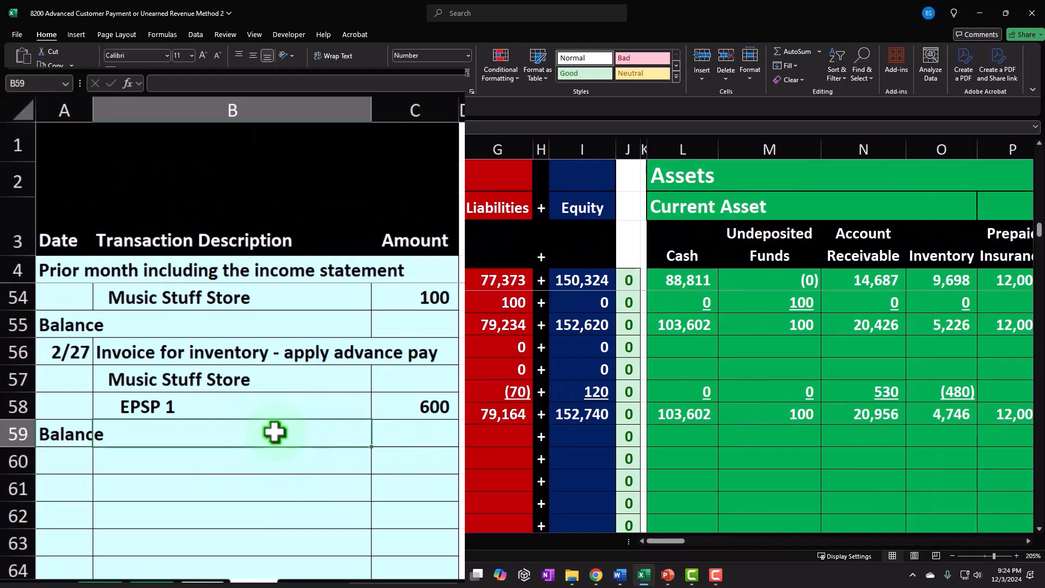